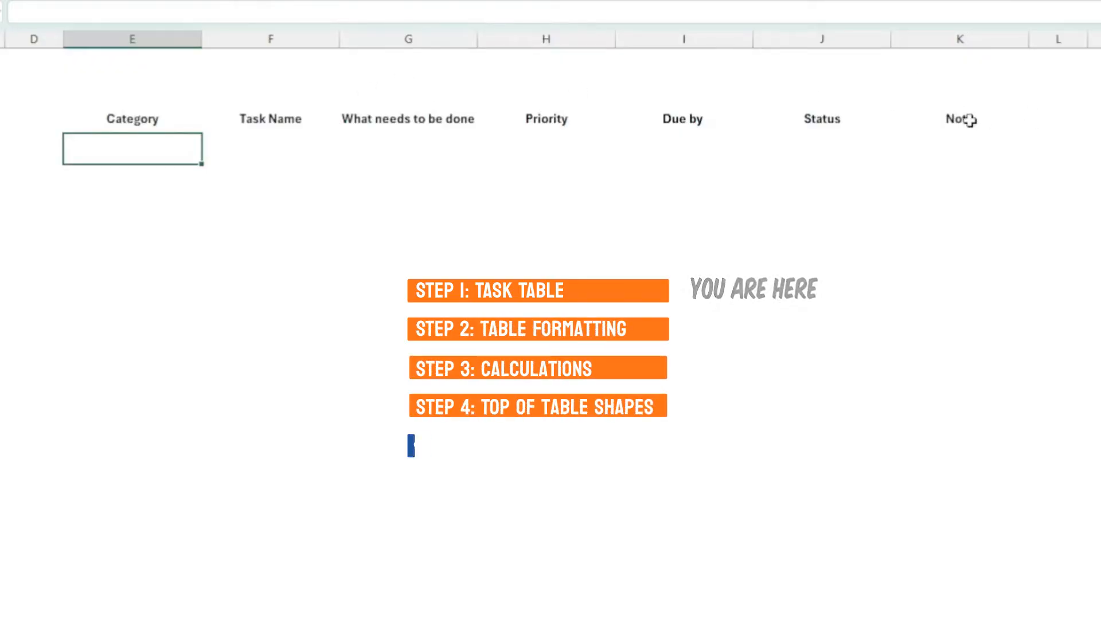
# Apply all borders to the task table range E4:K23
pyautogui.moveTo(150, 119); pyautogui.dragTo(741, 547)
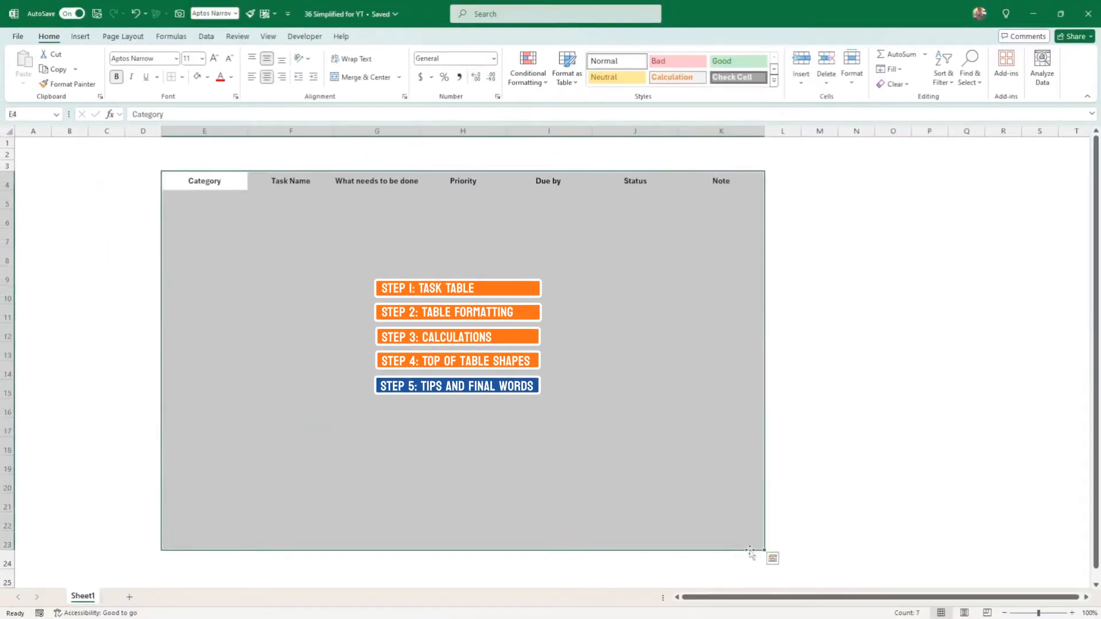
pyautogui.click(181, 77)
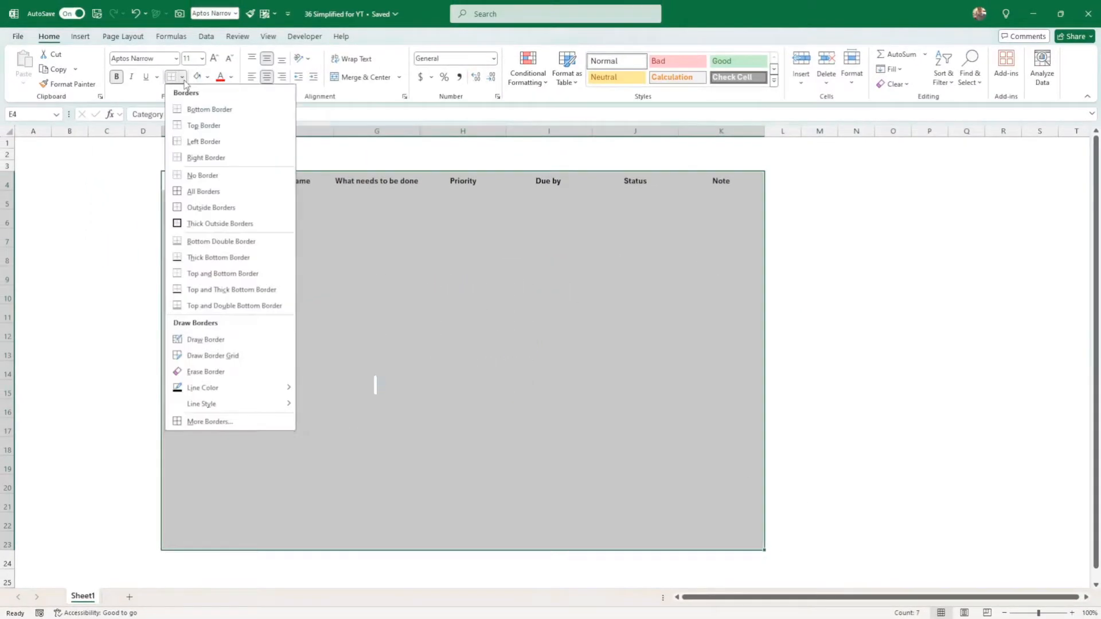
pyautogui.click(195, 191)
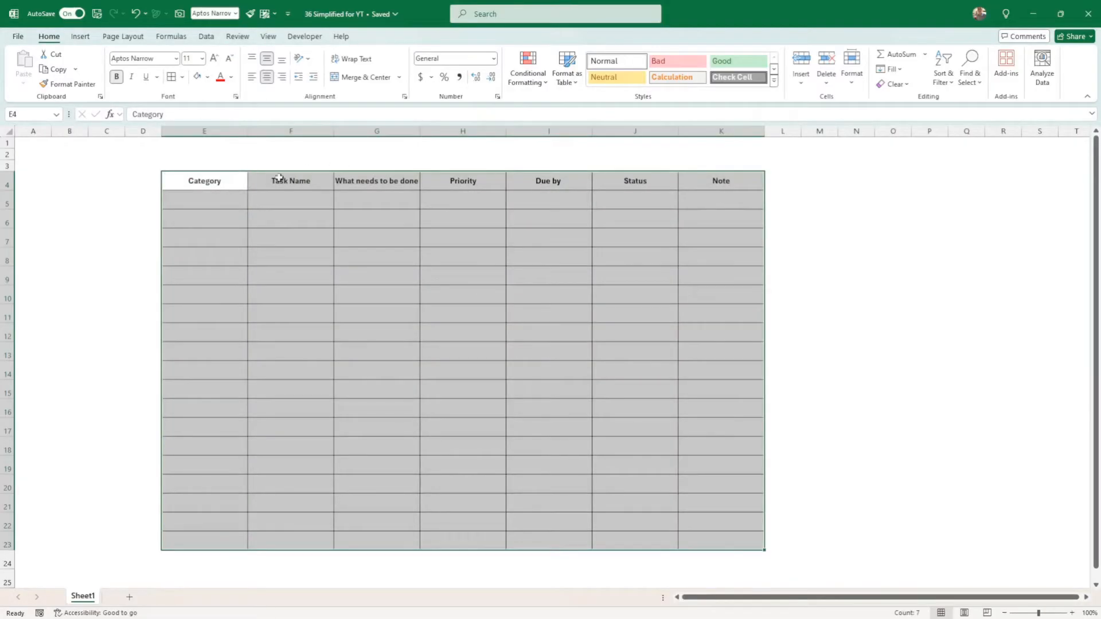
pyautogui.click(229, 189)
# Enter Work Task, Holidays and Home Tasks in cells E5 to E7 of the Category column
pyautogui.click(219, 204)
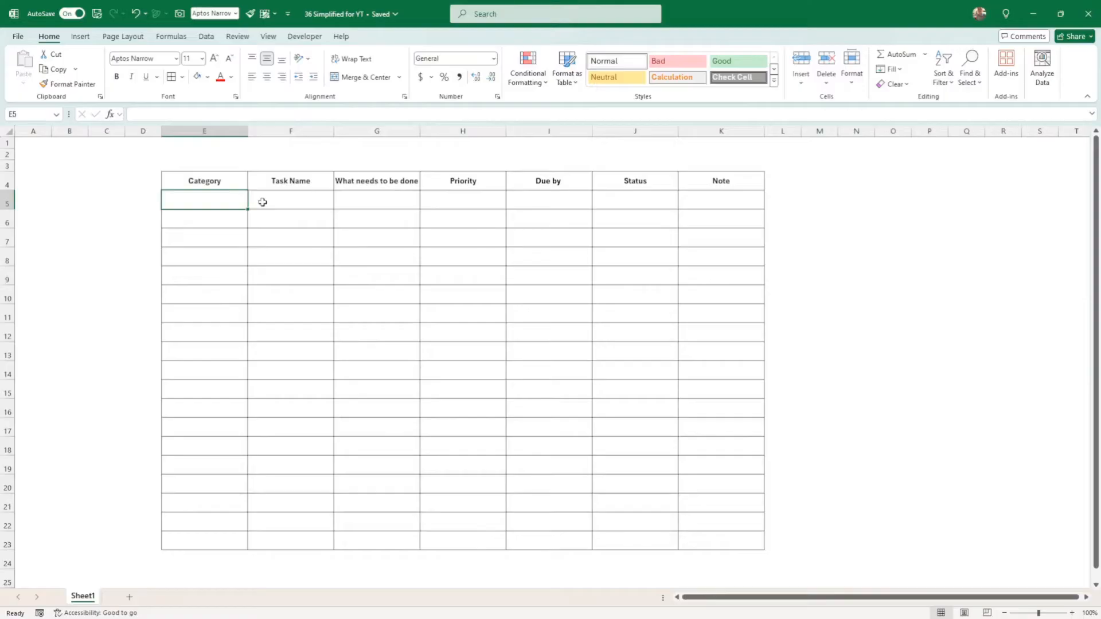
pyautogui.write('W')
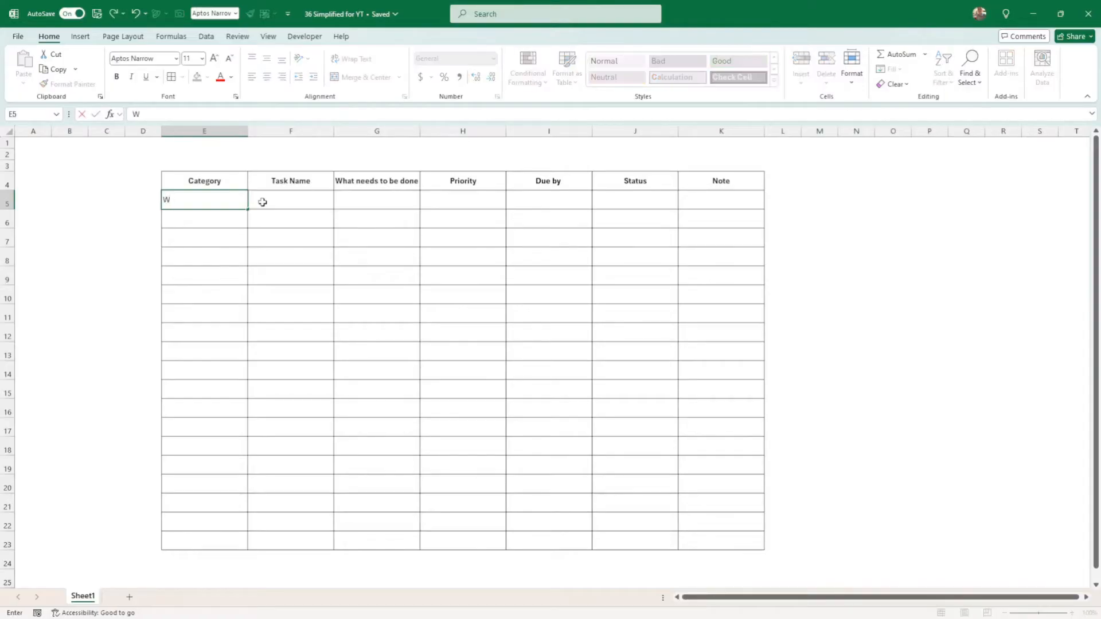
pyautogui.write('ork Task')
pyautogui.press('Return')
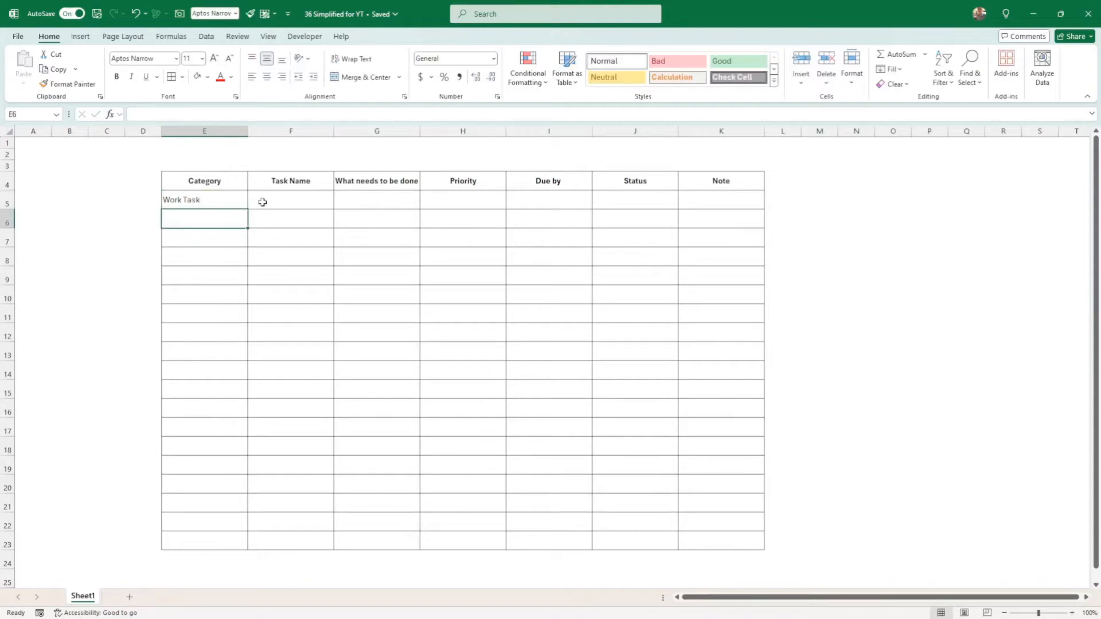
pyautogui.write('Hold')
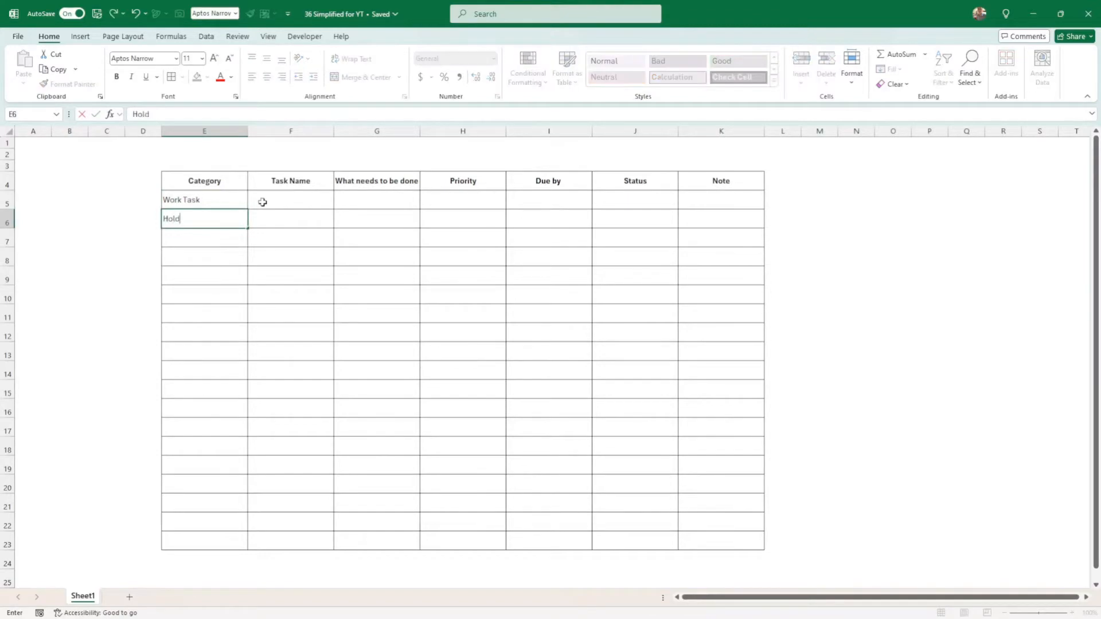
pyautogui.write('i')
pyautogui.press('BackSpace')
pyautogui.press('BackSpace')
pyautogui.write('ida')
pyautogui.press('Return')
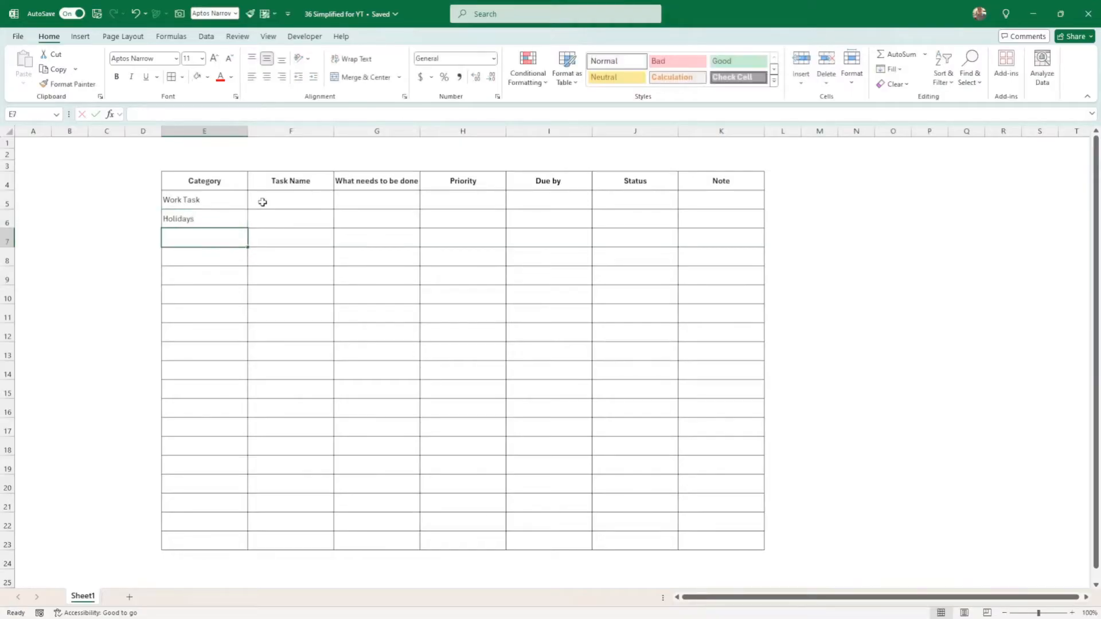
pyautogui.write('Home T')
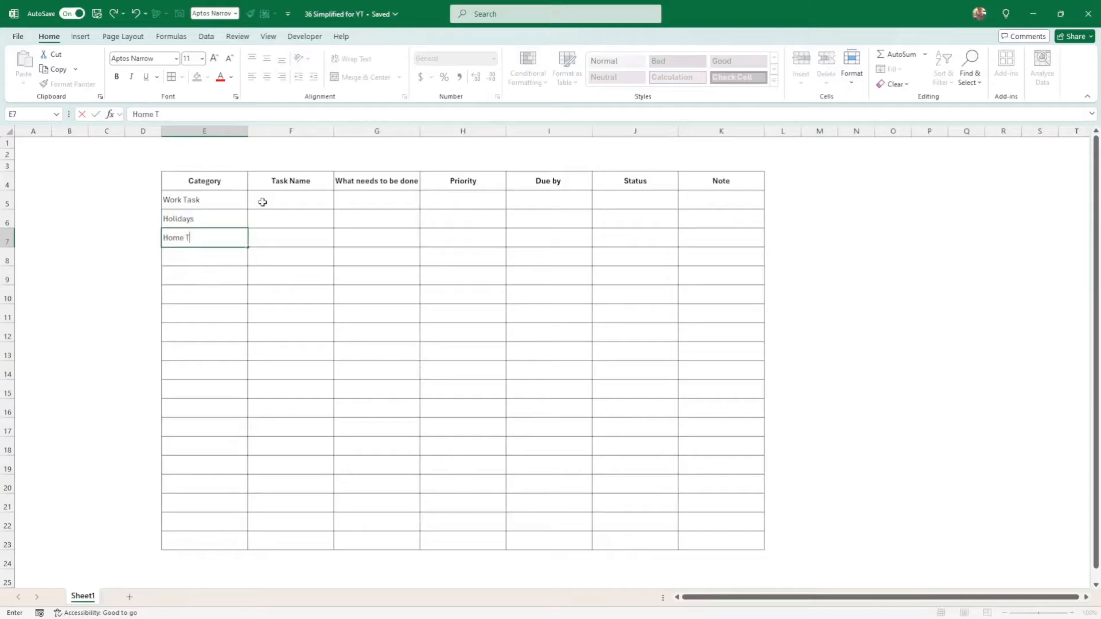
pyautogui.write('asks')
pyautogui.hotkey('ctrl', 'Return')
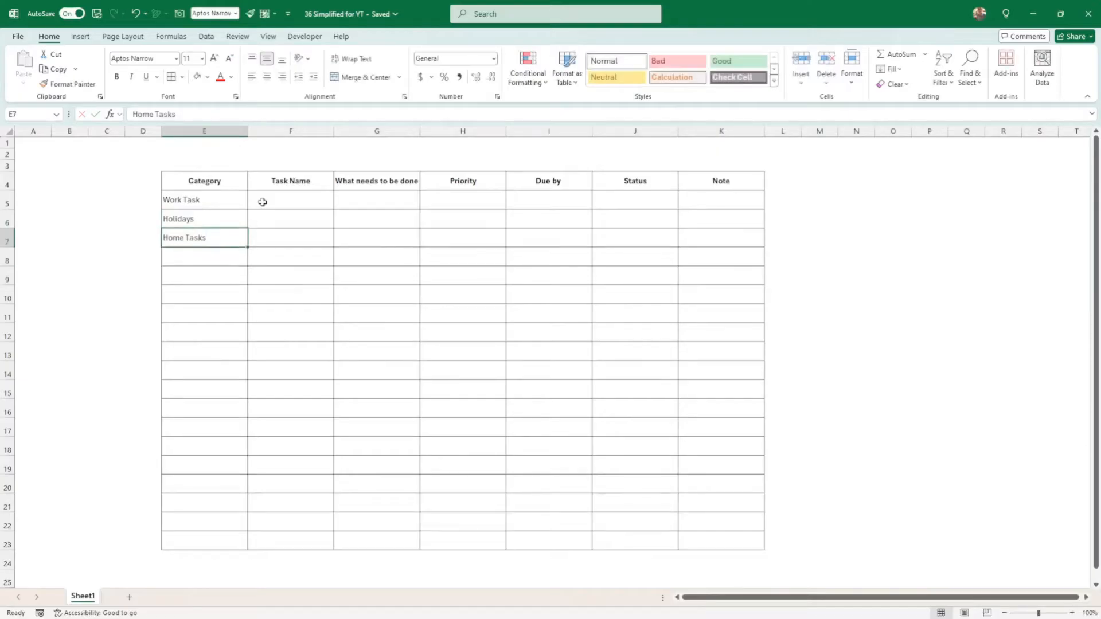
# Enter "Call DRS" as the task name for the Work Task row in cell F5
pyautogui.press('Up')
pyautogui.press('Up')
pyautogui.press('Up')
pyautogui.press('Right')
pyautogui.press('Down')
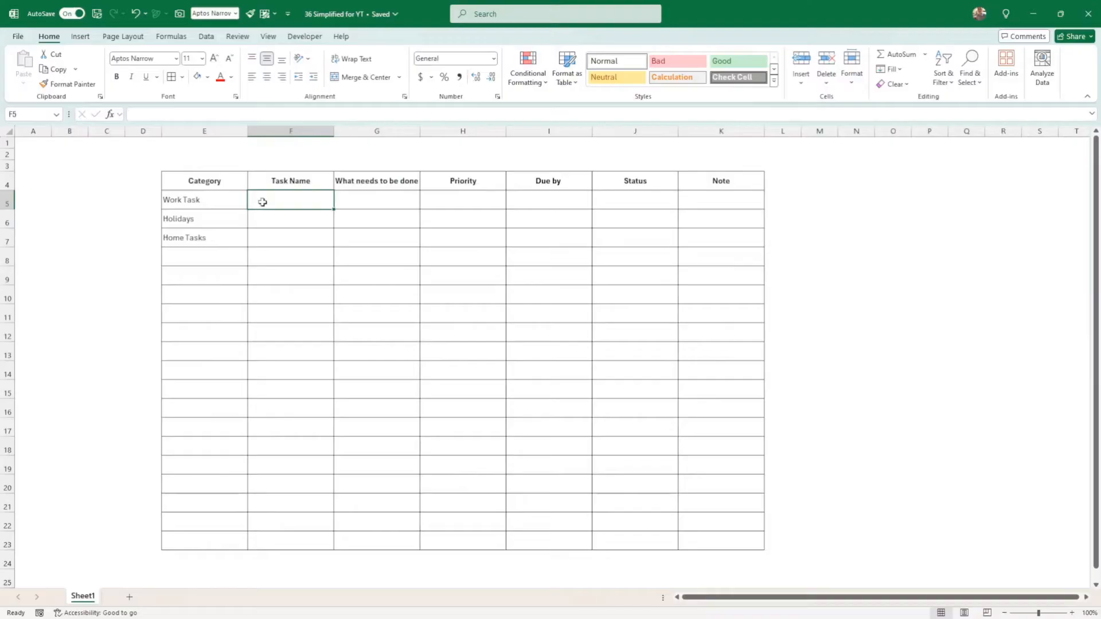
pyautogui.write('Call DRS')
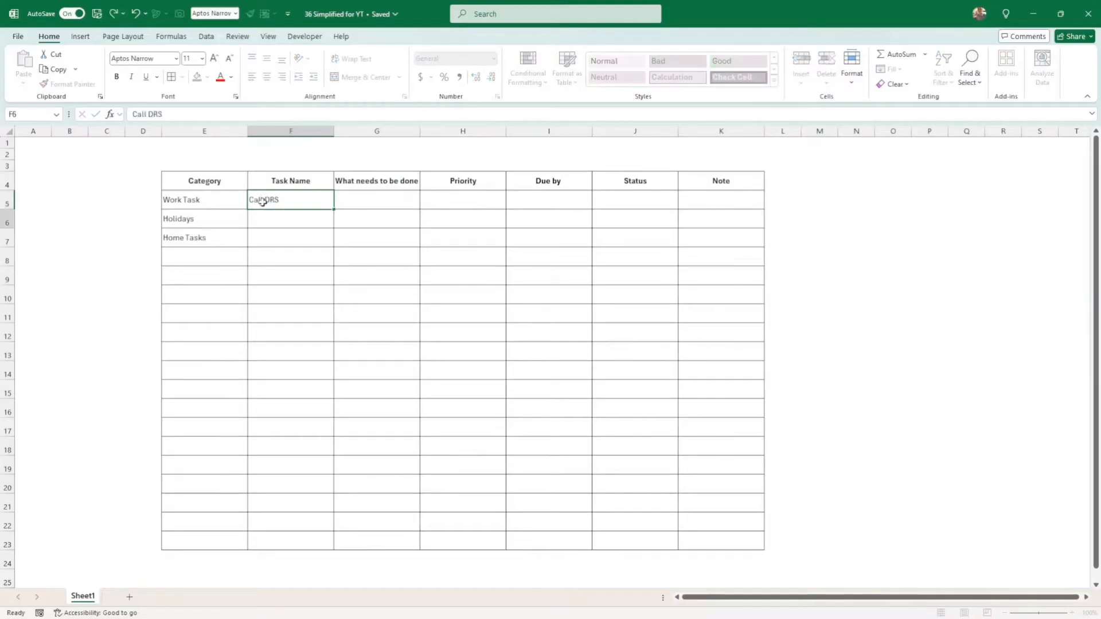
pyautogui.press('Return')
# Describe what needs to be done for the Call DRS task as "Ensure DRS will attend" in G5
pyautogui.press('Up')
pyautogui.press('Right')
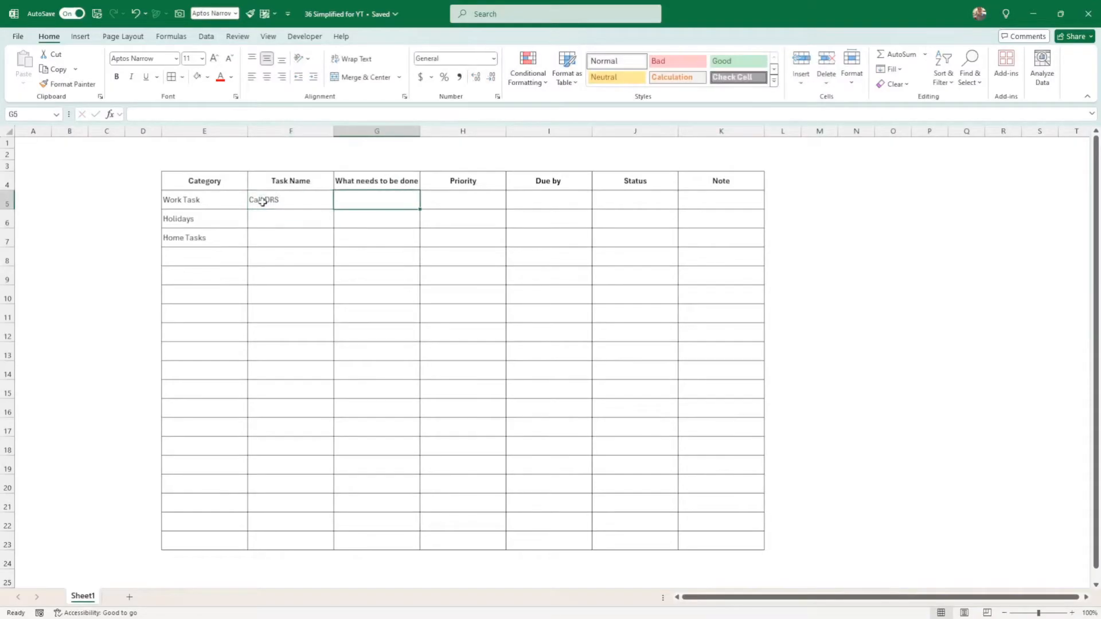
pyautogui.write('Ensure DRS wi')
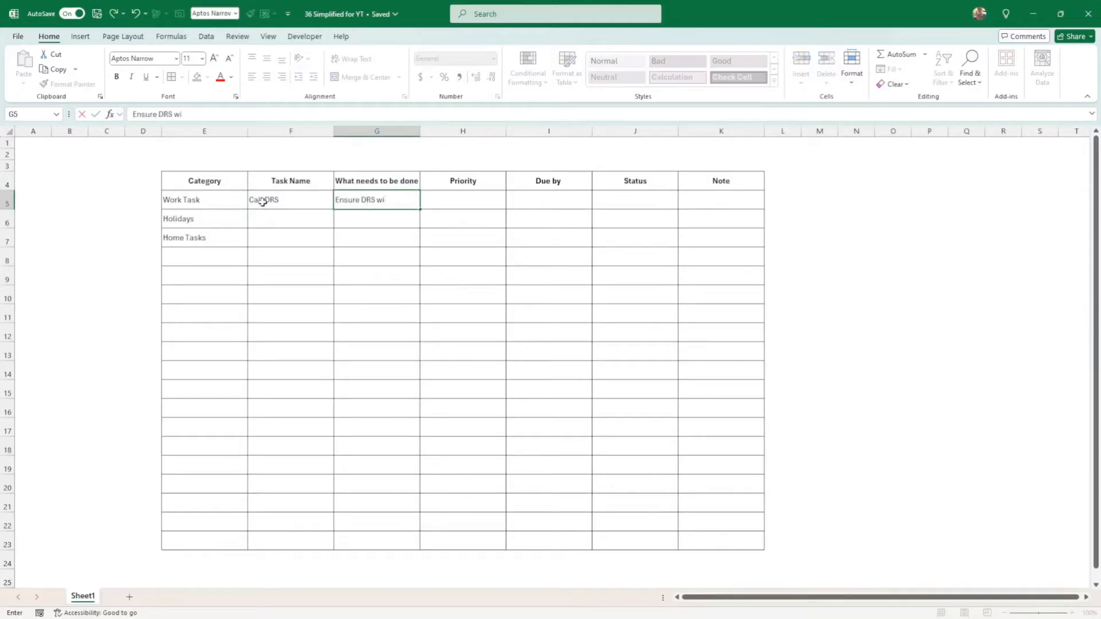
pyautogui.write('ll attend')
pyautogui.press('Return')
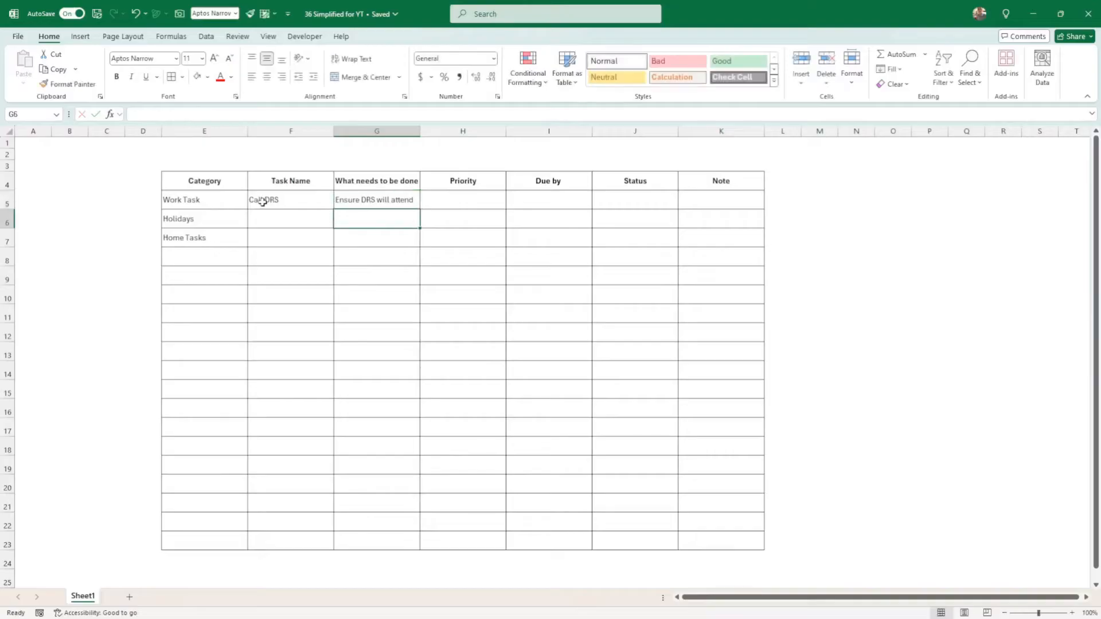
pyautogui.press('Up')
pyautogui.press('Left')
pyautogui.press('Left')
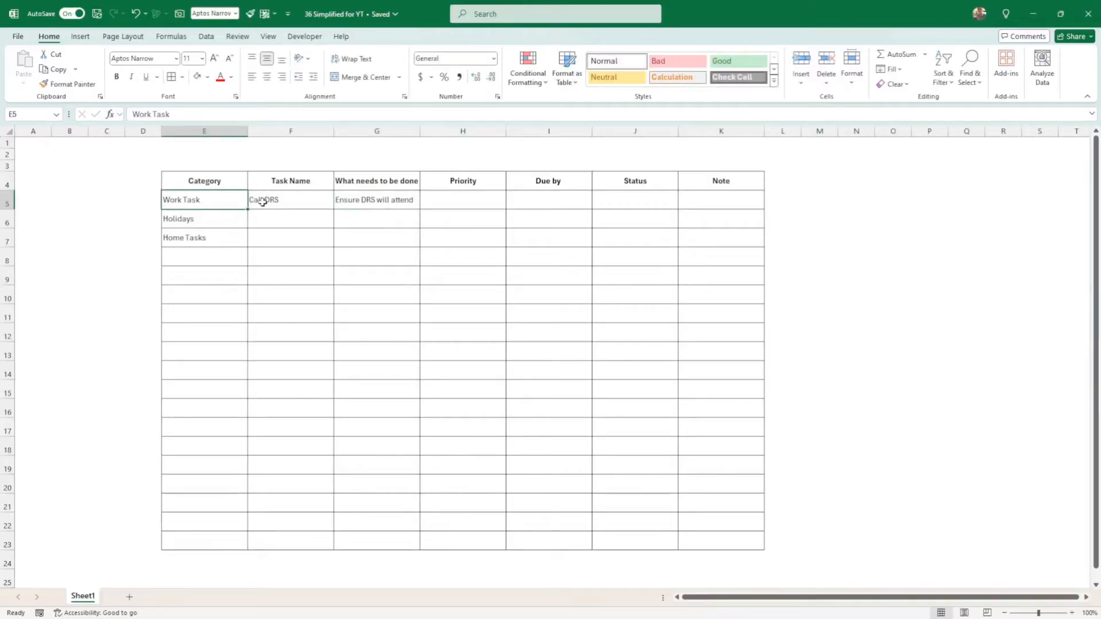
pyautogui.press('Right')
pyautogui.press('Right')
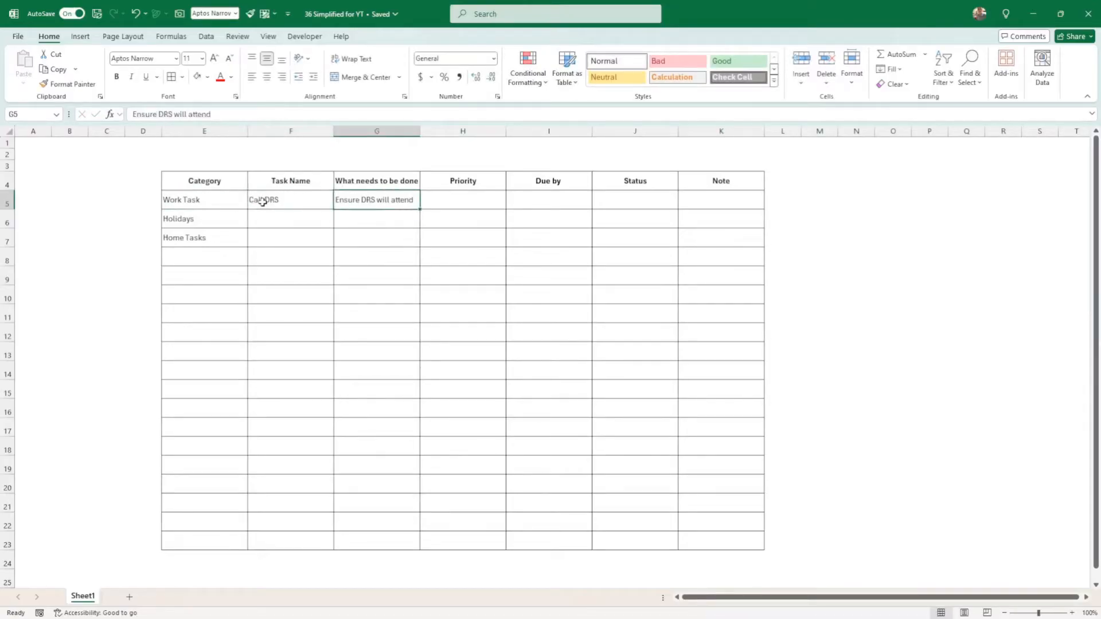
pyautogui.press('Left')
pyautogui.press('Down')
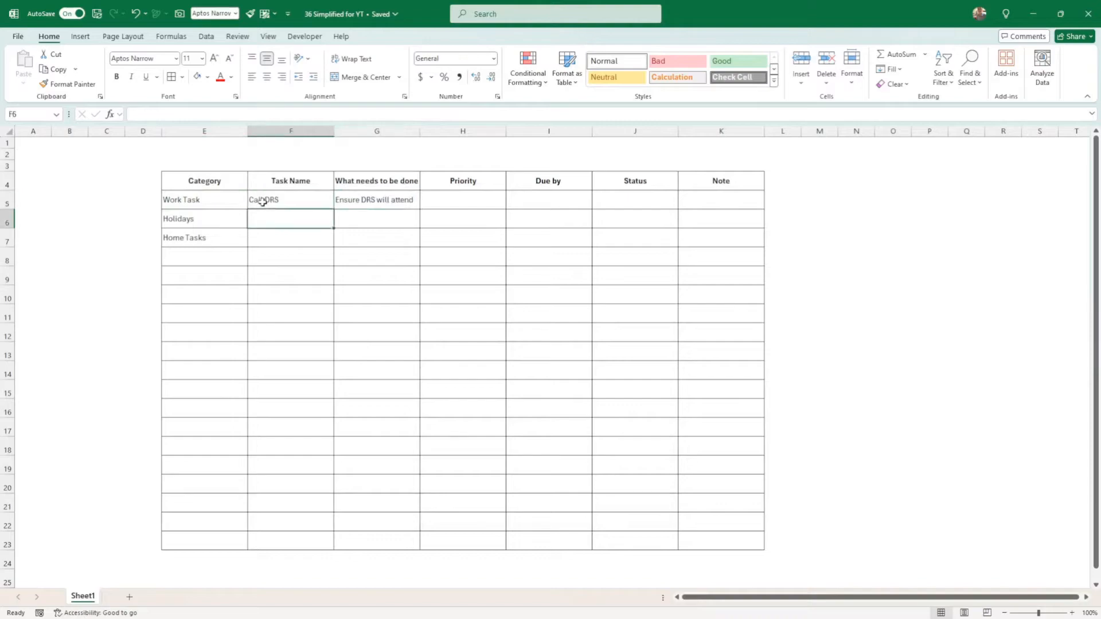
pyautogui.press('Left')
pyautogui.press('Up')
pyautogui.press('Right')
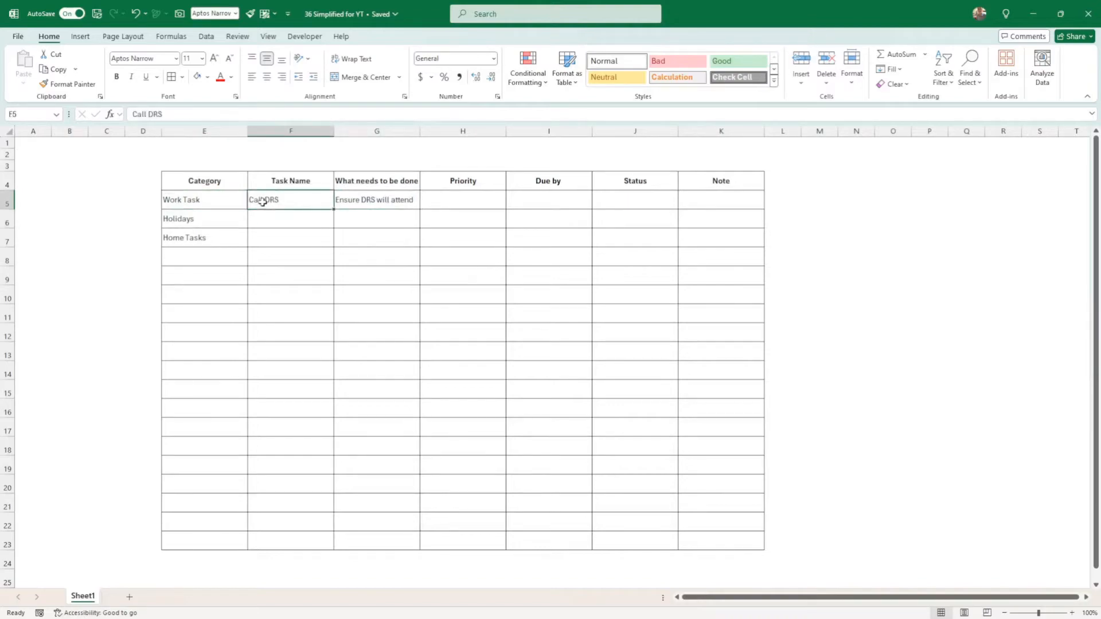
pyautogui.press('Right')
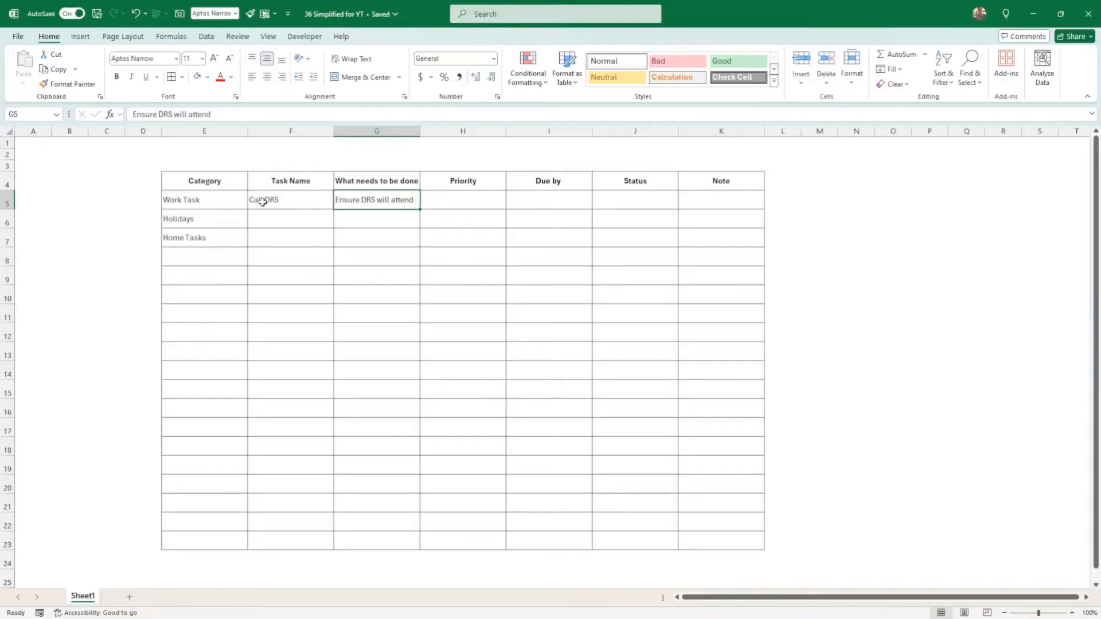
# Add a data validation list to Priority cell H5 with the source Low,Medium,High
pyautogui.press('Right')
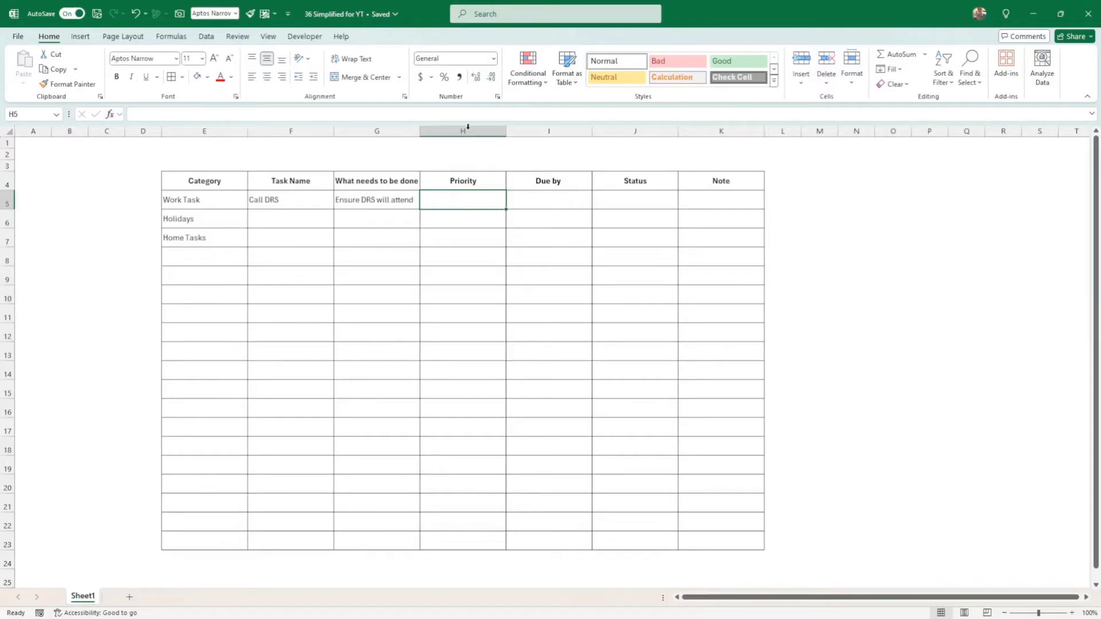
pyautogui.click(206, 36)
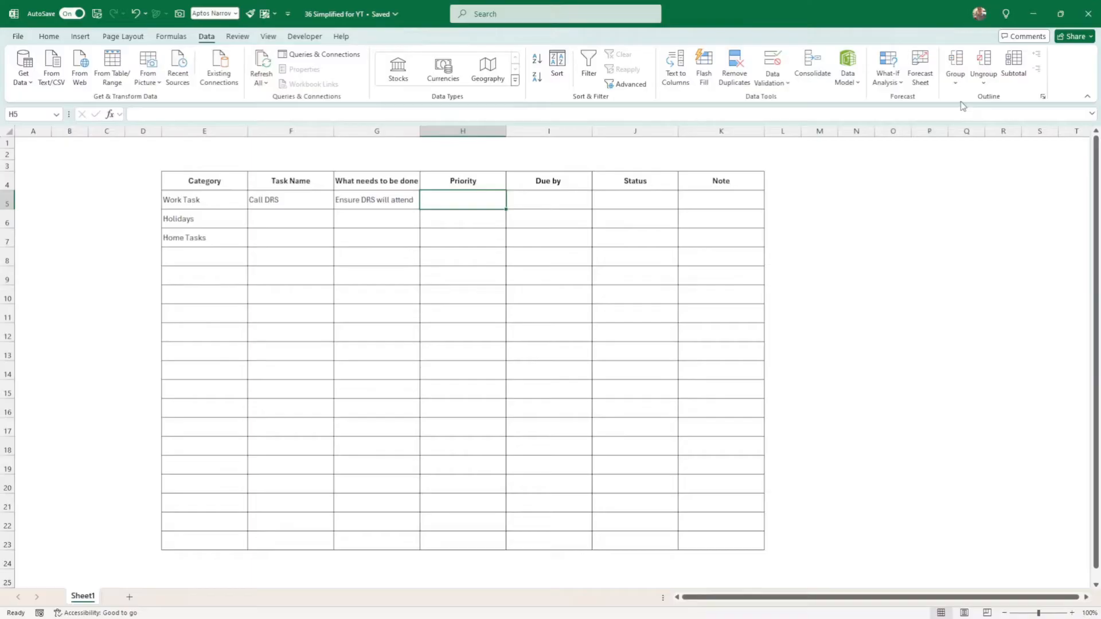
pyautogui.click(778, 83)
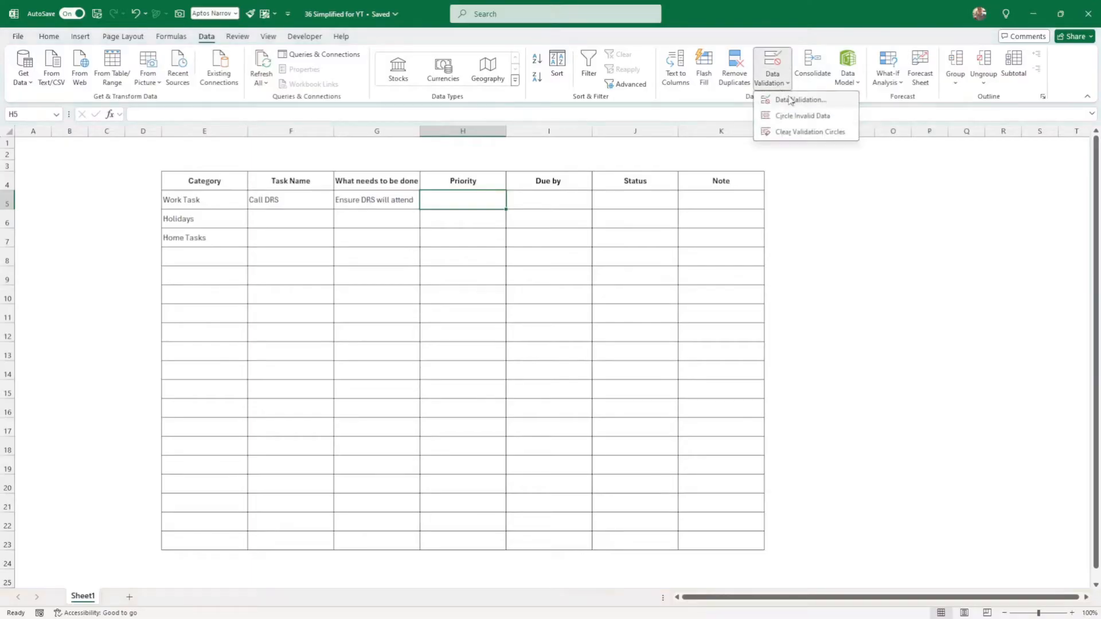
pyautogui.click(792, 100)
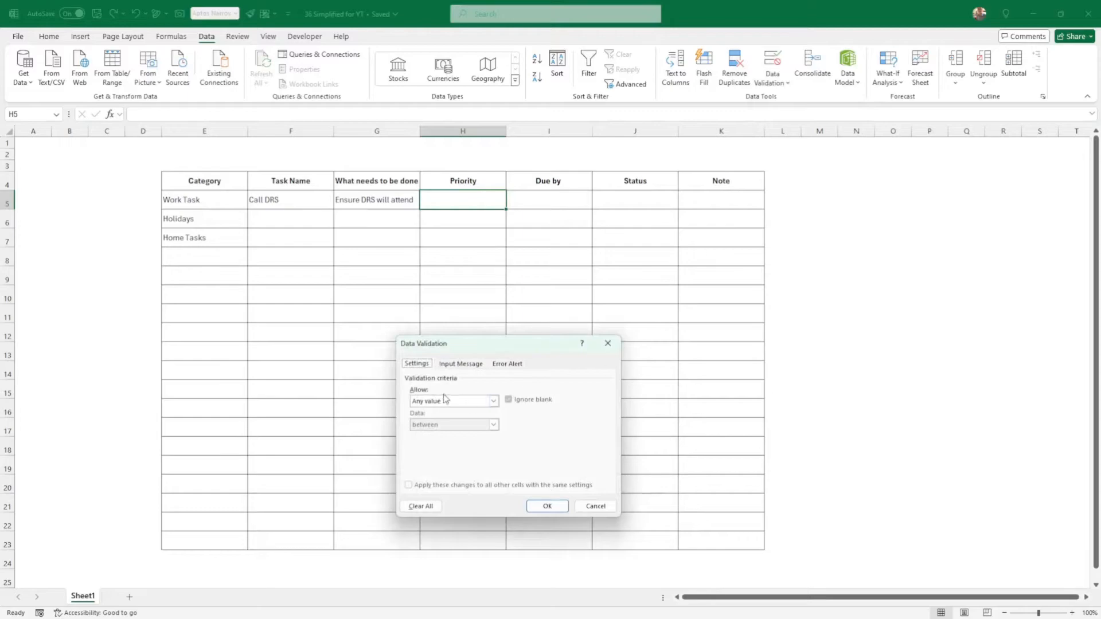
pyautogui.moveTo(499, 348); pyautogui.dragTo(490, 267)
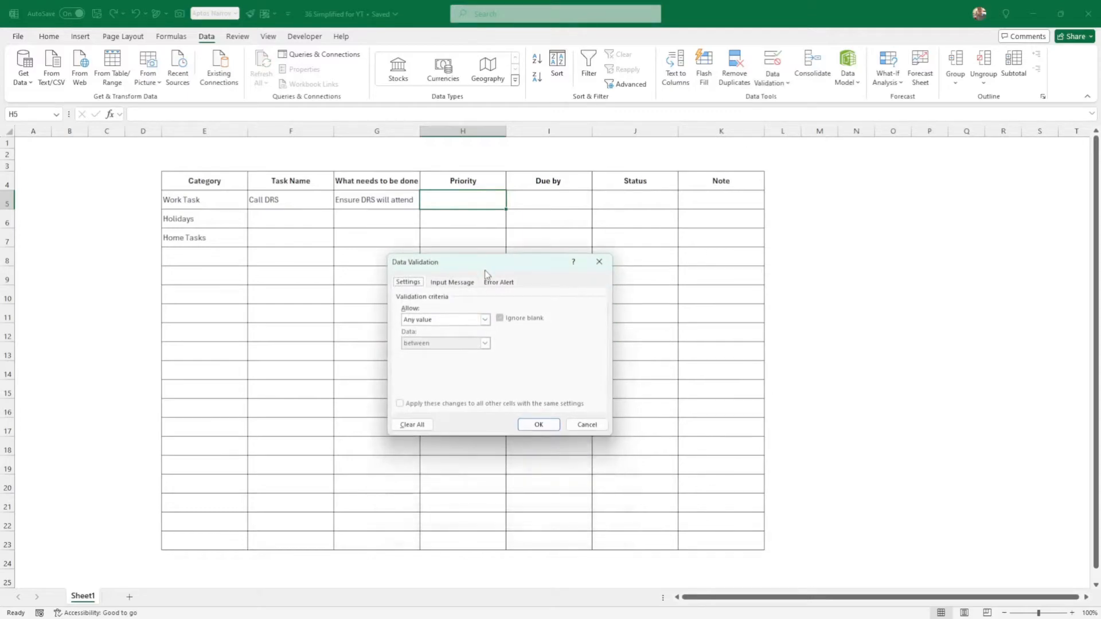
pyautogui.click(459, 321)
pyautogui.click(449, 353)
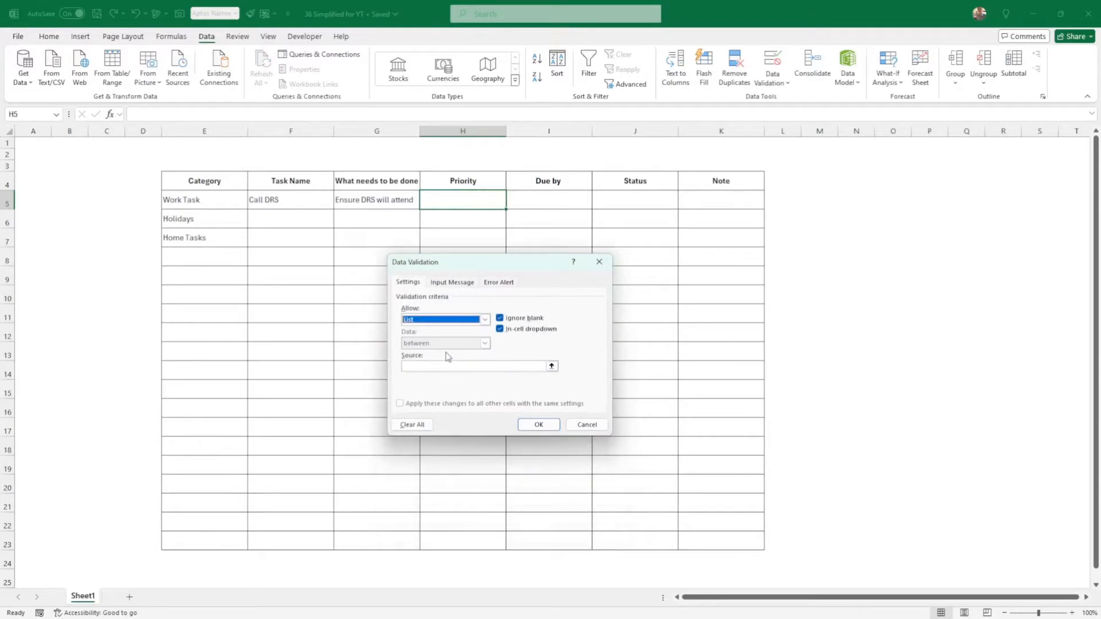
pyautogui.click(430, 367)
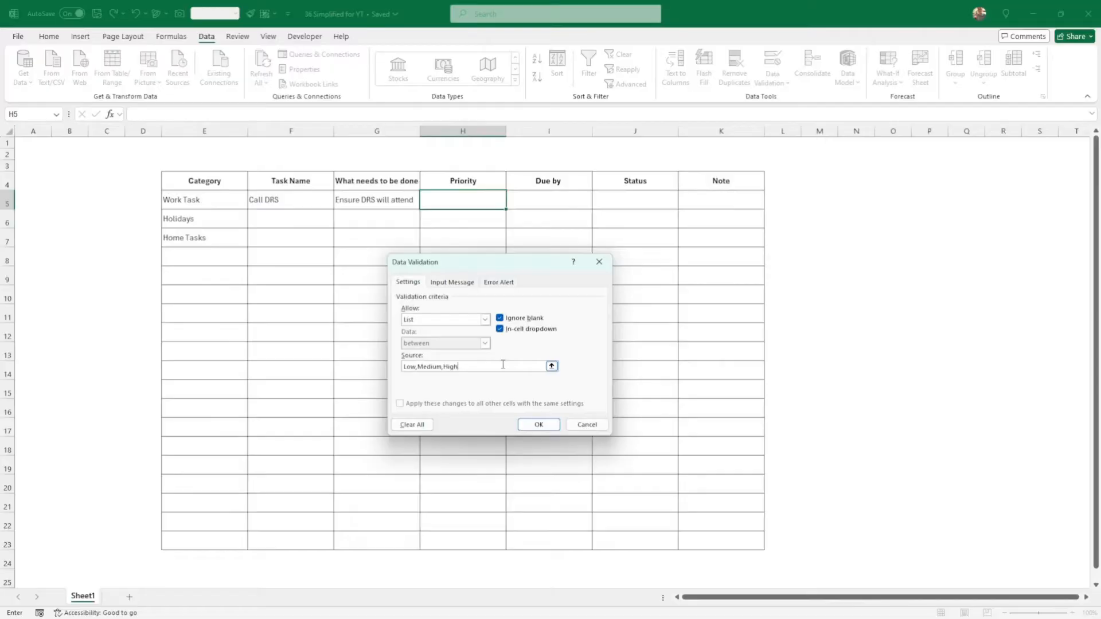
pyautogui.click(538, 425)
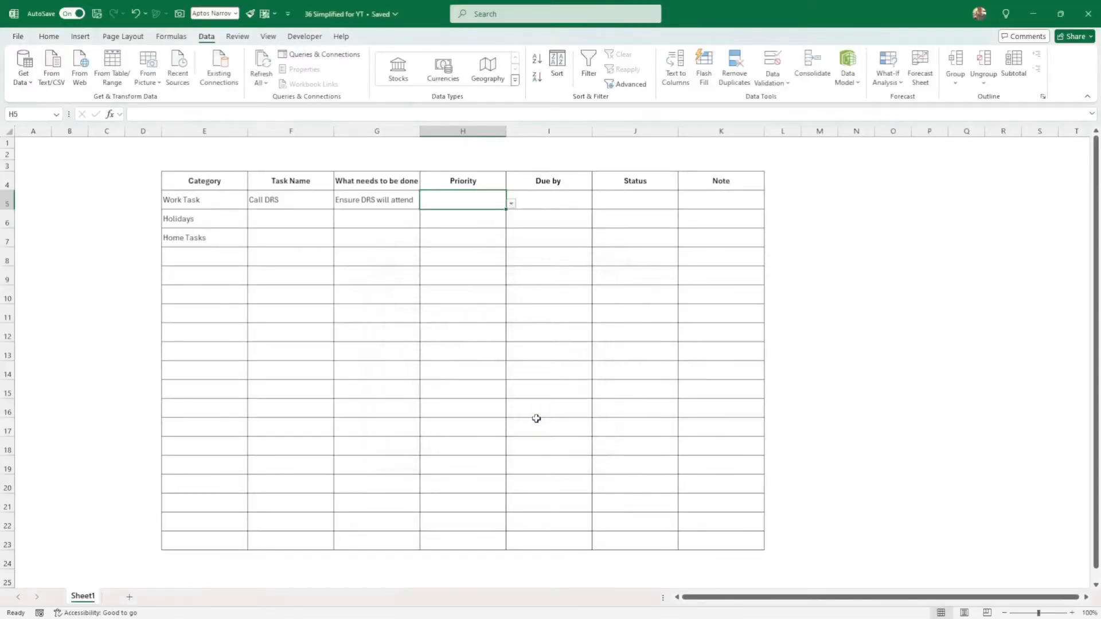
# Test the dropdown in H5 by choosing Medium and Low, and clear the cell
pyautogui.click(511, 205)
pyautogui.click(479, 226)
pyautogui.click(510, 205)
pyautogui.click(497, 215)
pyautogui.press('Delete')
# Fill the Priority dropdown from H5 down to H23 and set the Call DRS task's priority to Low
pyautogui.moveTo(505, 211); pyautogui.dragTo(506, 547)
pyautogui.click(467, 217)
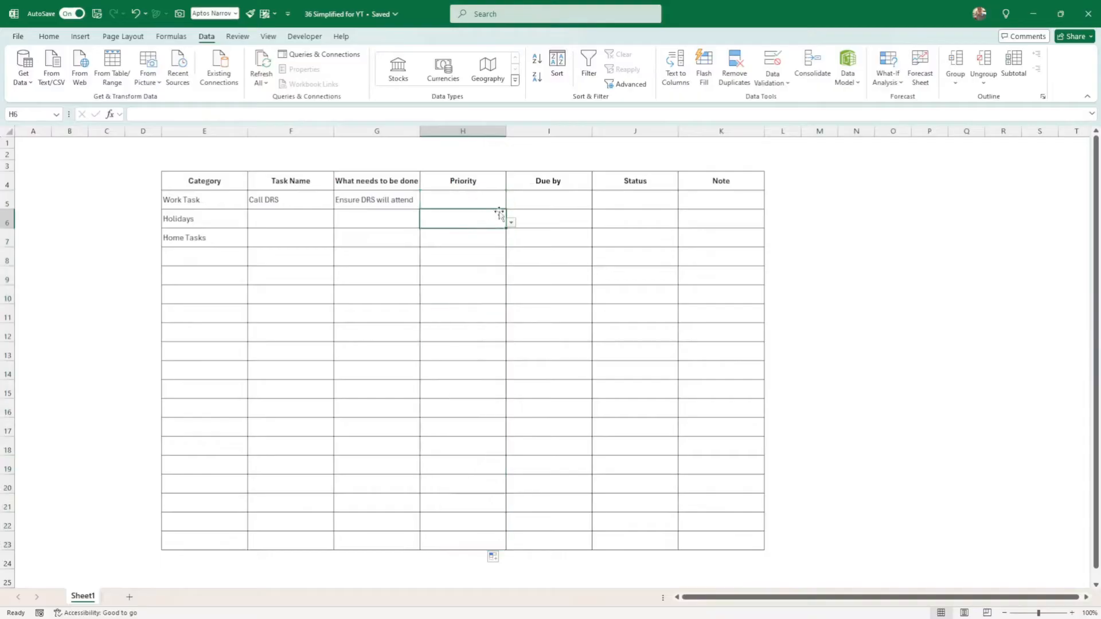
pyautogui.click(482, 203)
pyautogui.click(511, 204)
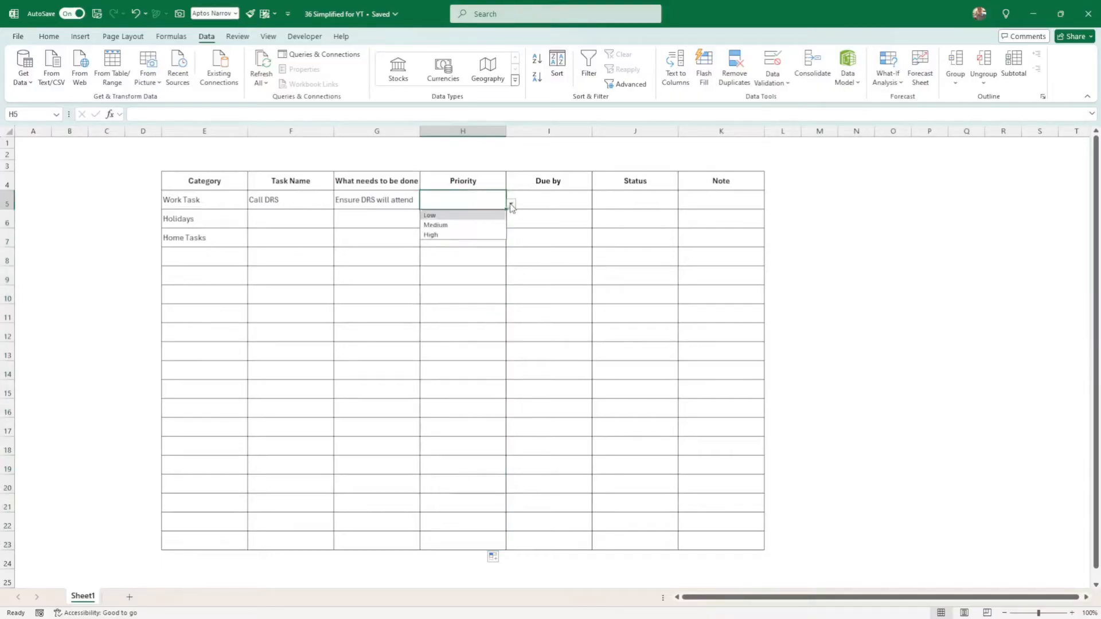
pyautogui.click(456, 216)
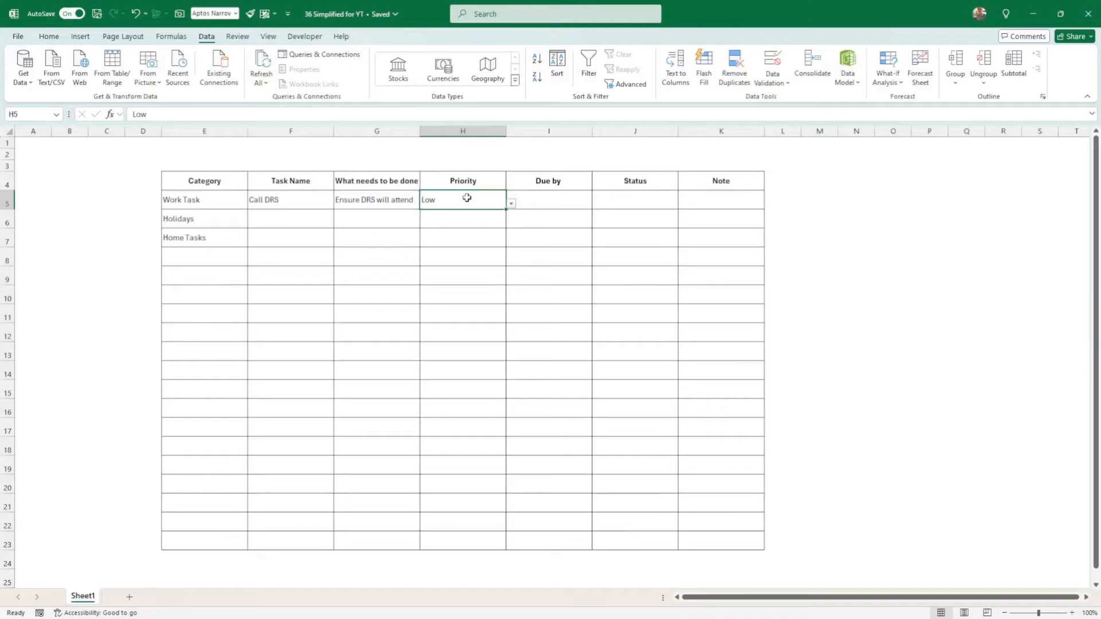
# Try copying the H5 priority cell into H6:H23, and undo the paste
pyautogui.hotkey('ctrl', 'c')
pyautogui.moveTo(453, 224); pyautogui.dragTo(496, 540)
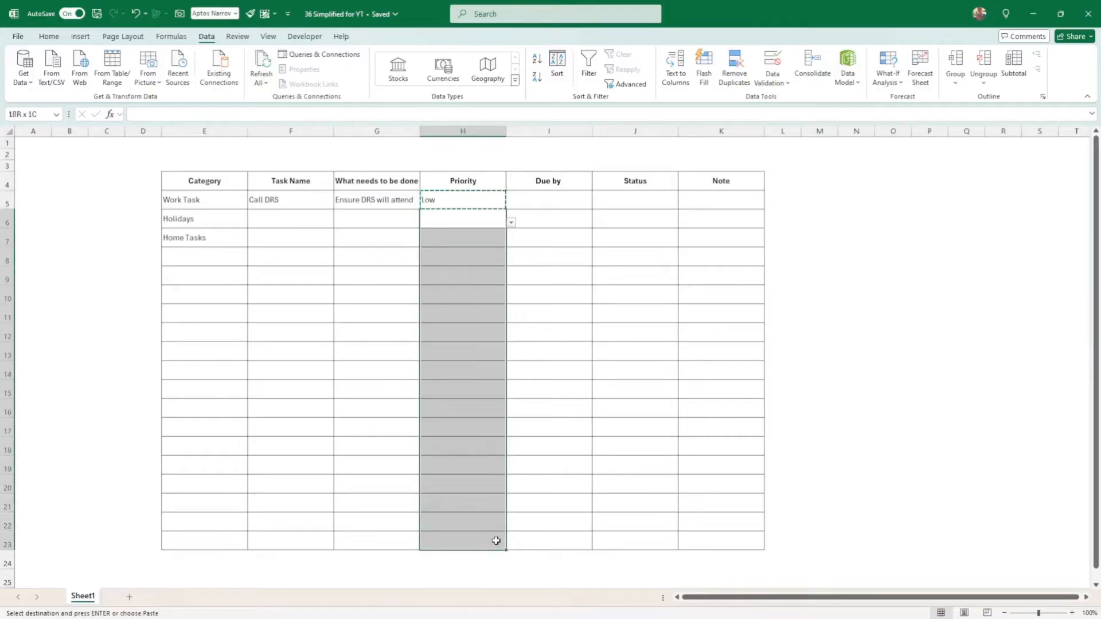
pyautogui.hotkey('ctrl', 'v')
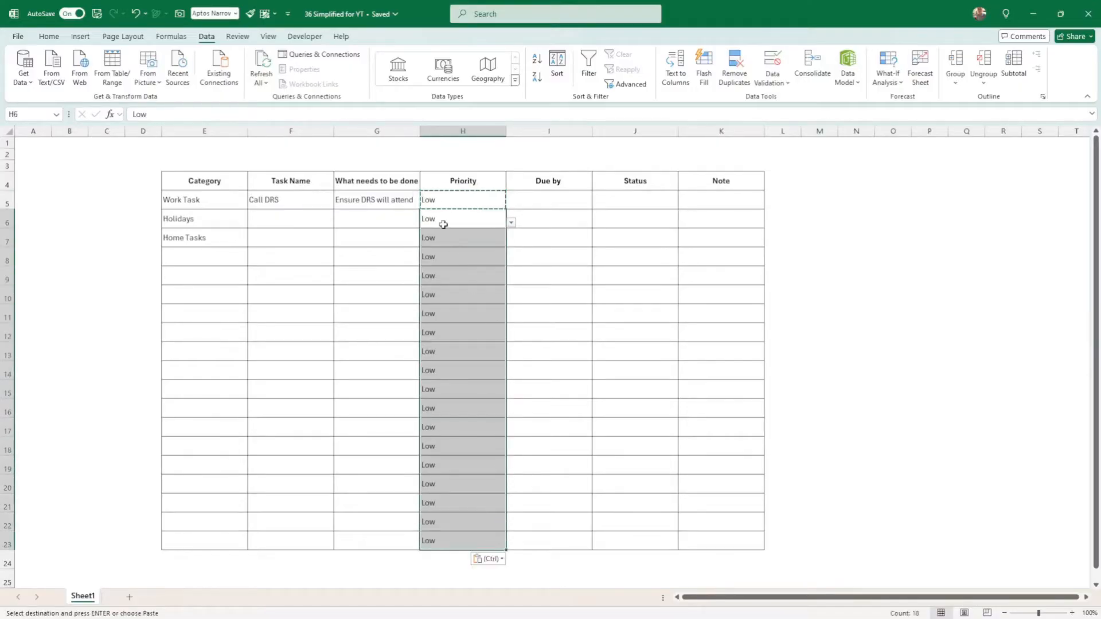
pyautogui.hotkey('ctrl', 'z')
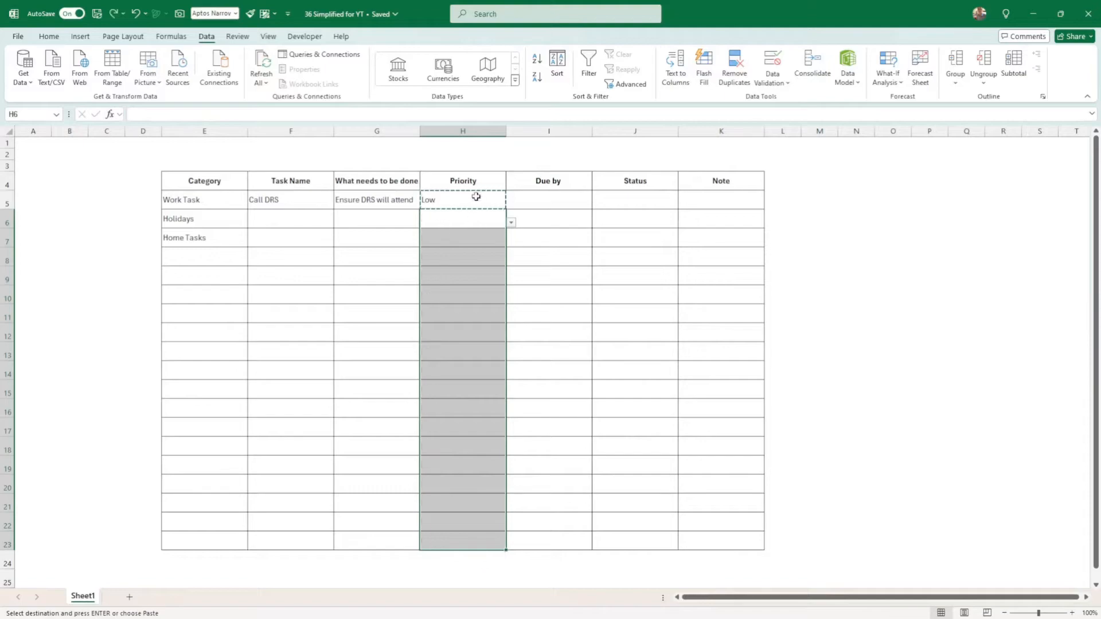
pyautogui.click(477, 197)
pyautogui.click(545, 201)
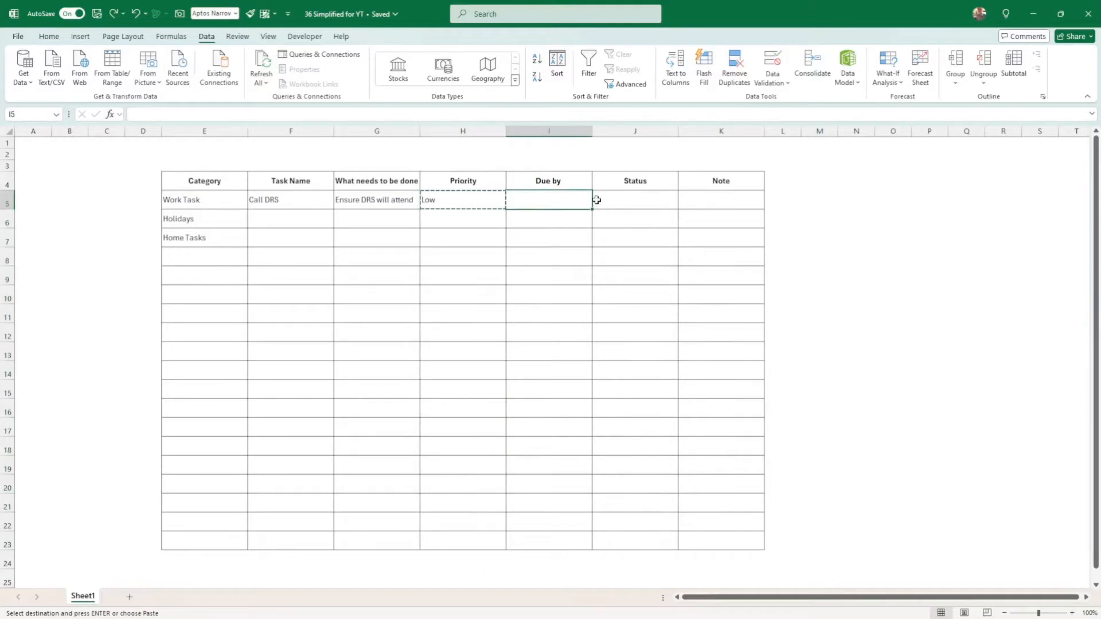
# Enter 1/11/2024 as the Call DRS task's due date in I5
pyautogui.write('1/11/2024')
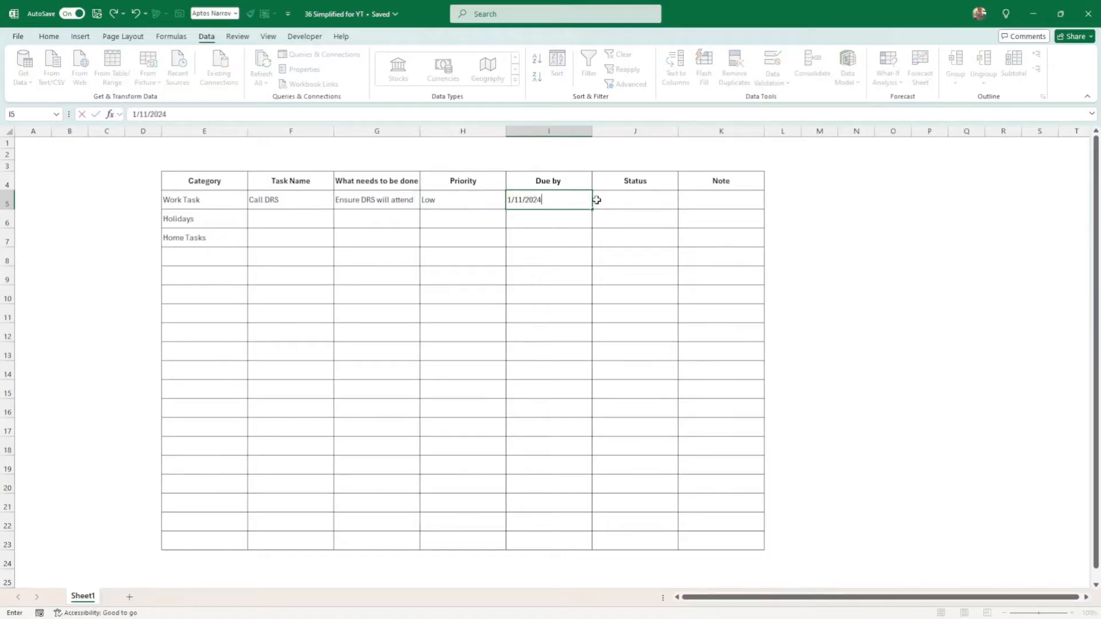
pyautogui.press('Return')
pyautogui.click(575, 198)
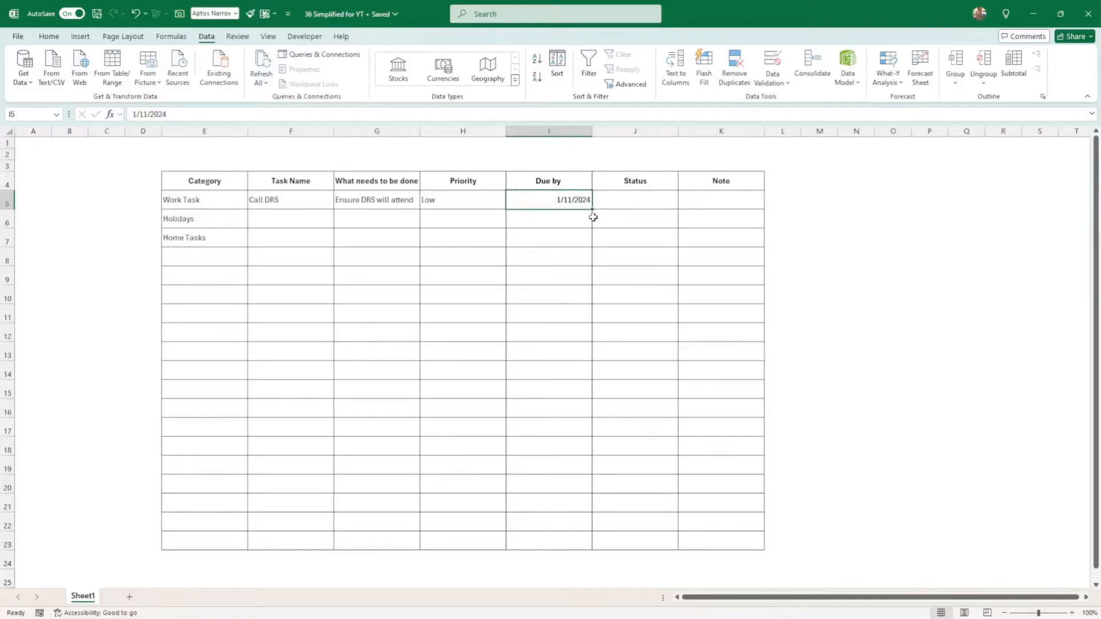
# Format the due date in I5 with the custom number format ddd d mmmm
pyautogui.rightClick(547, 202)
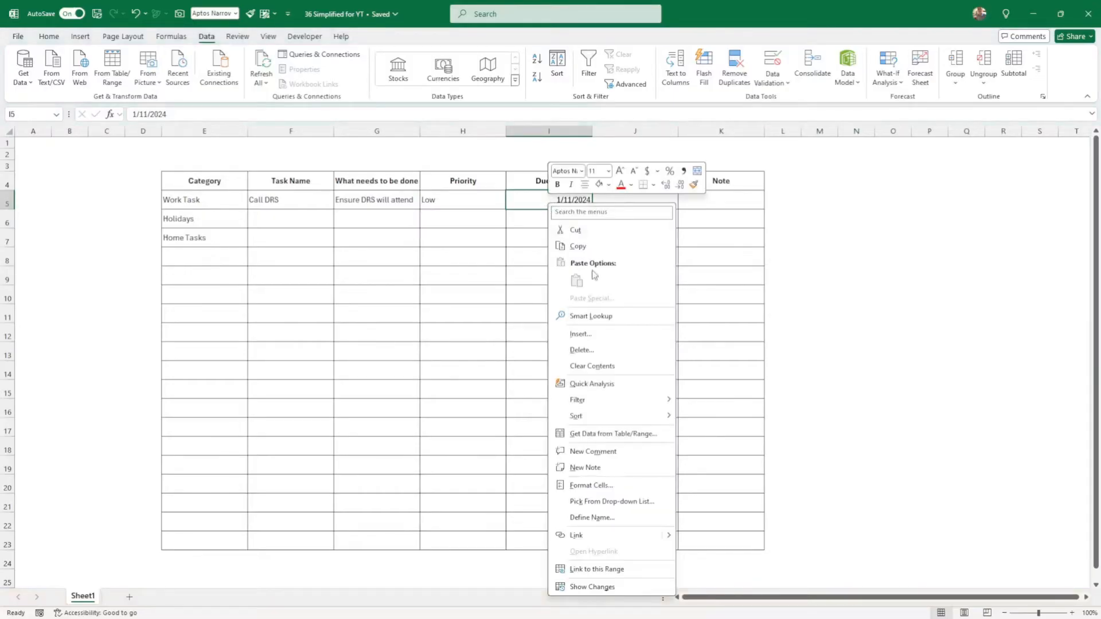
pyautogui.click(588, 486)
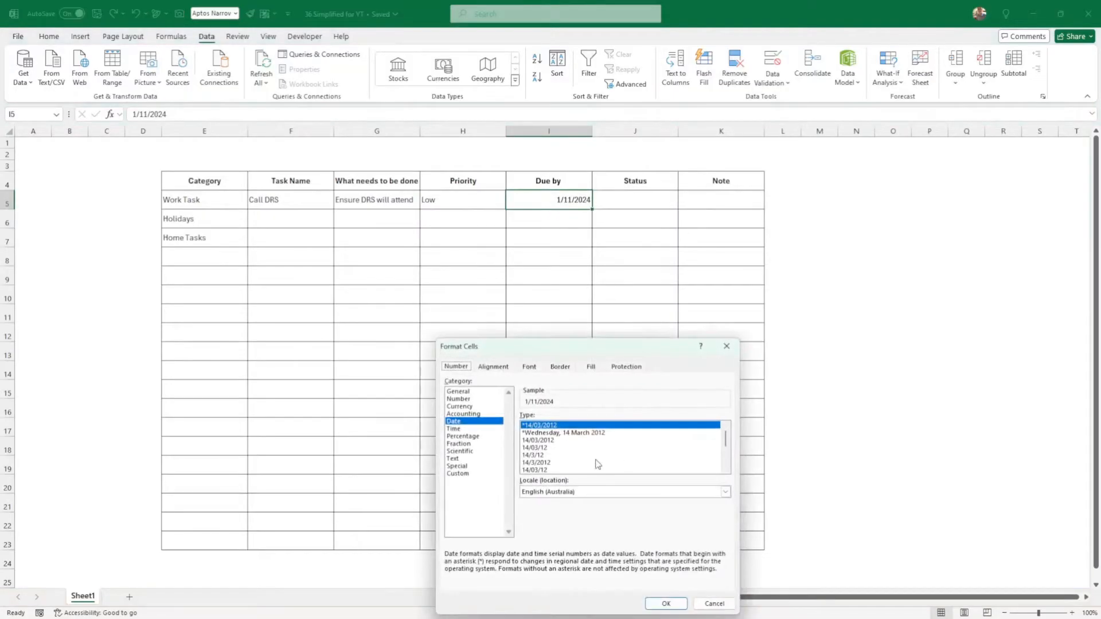
pyautogui.moveTo(568, 347); pyautogui.dragTo(563, 331)
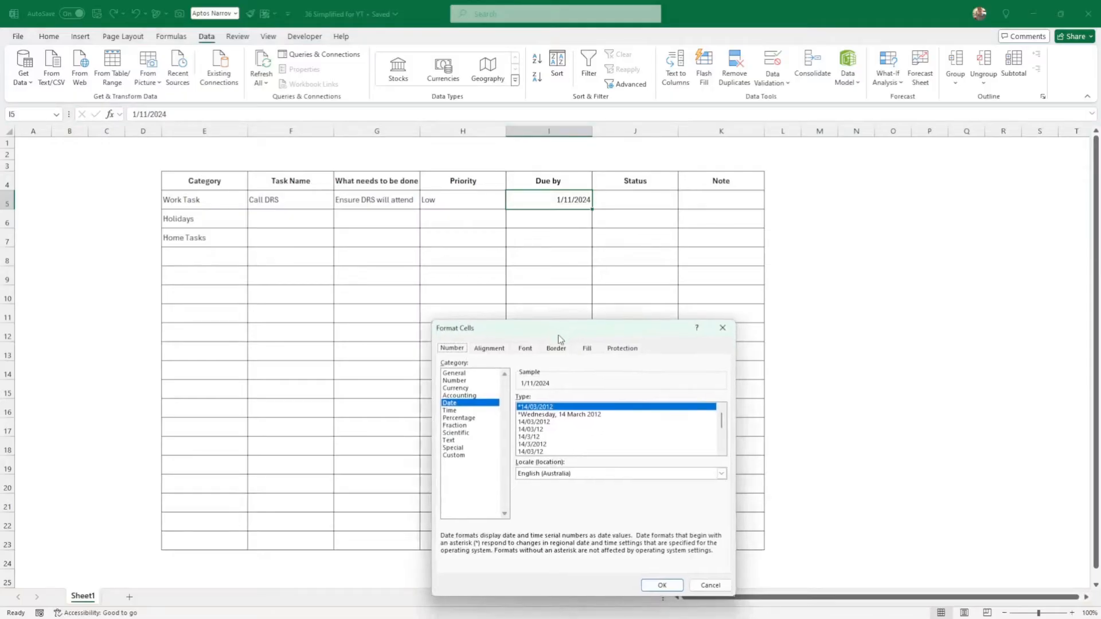
pyautogui.click(465, 456)
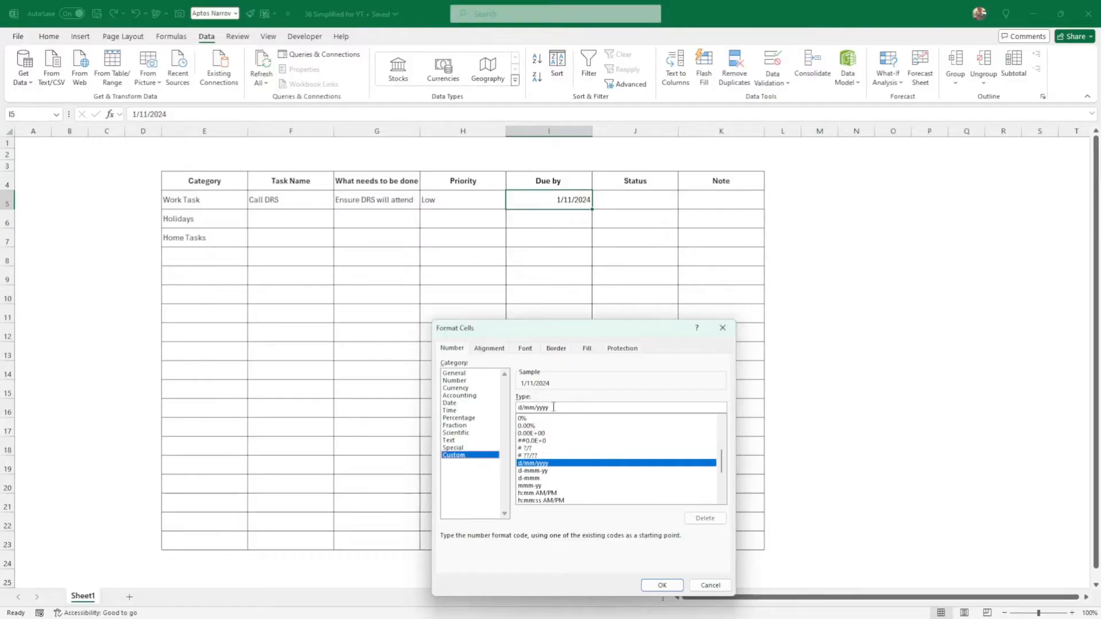
pyautogui.moveTo(550, 407); pyautogui.dragTo(516, 405)
pyautogui.press('BackSpace')
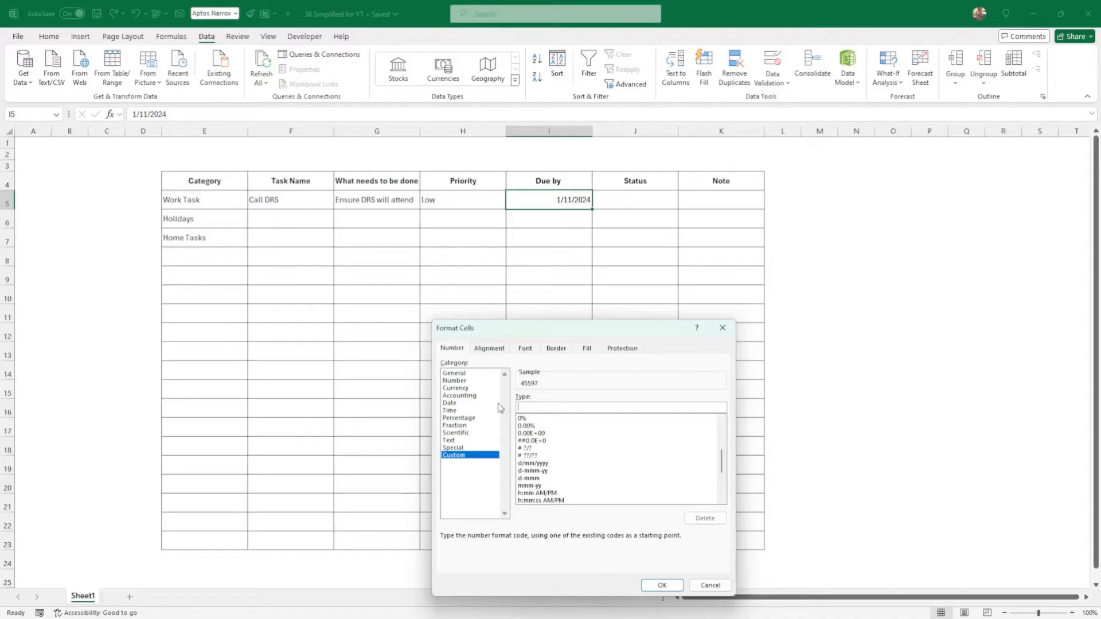
pyautogui.write('d')
pyautogui.write('dd dd')
pyautogui.press('BackSpace')
pyautogui.write('mmmm')
pyautogui.press('Return')
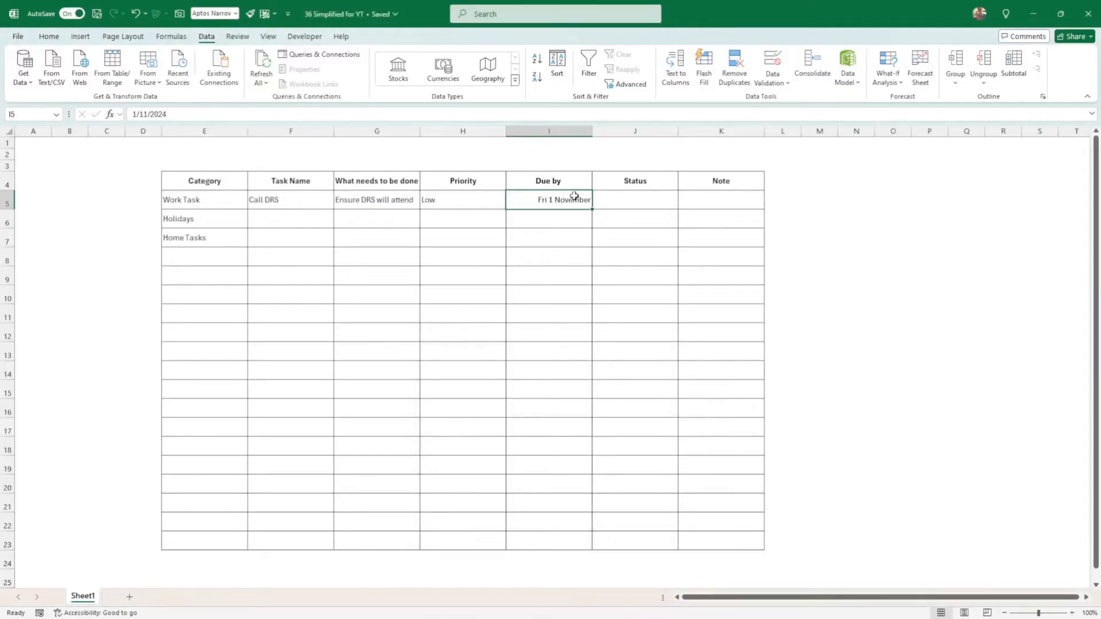
# Copy the date formatting of I5 to the remaining Due by cells I6:I23 with Format Painter
pyautogui.click(50, 37)
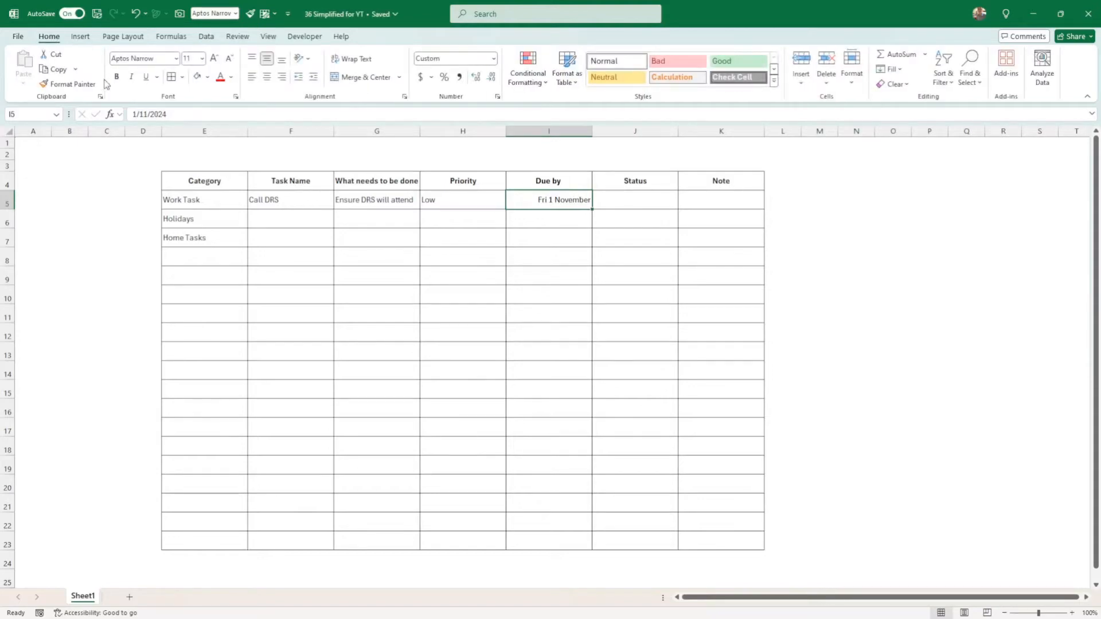
pyautogui.click(76, 84)
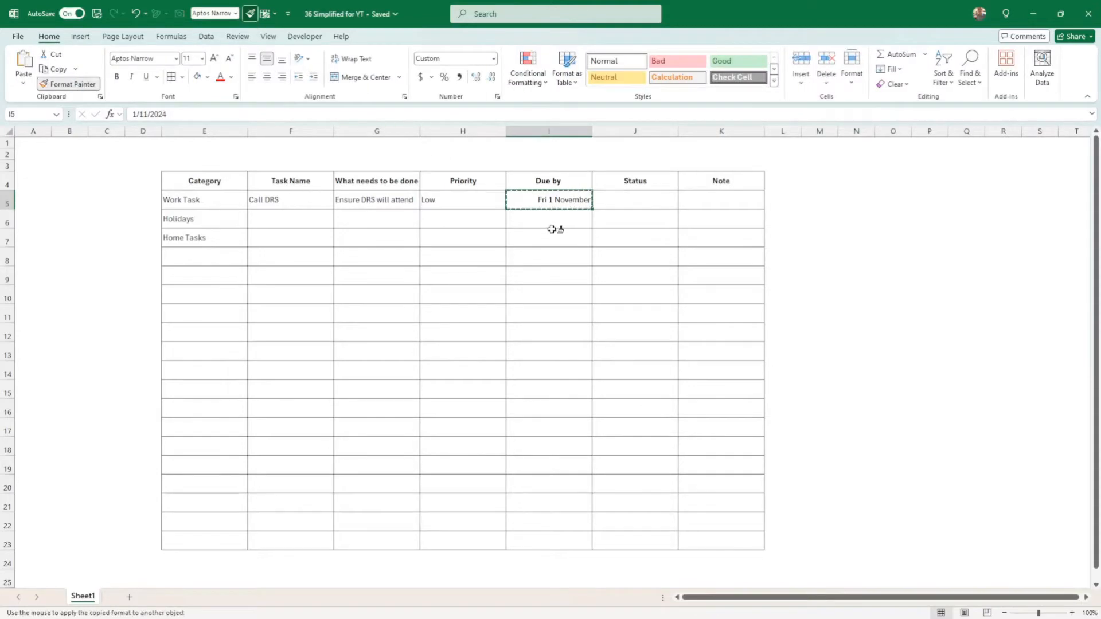
pyautogui.moveTo(553, 225); pyautogui.dragTo(541, 540)
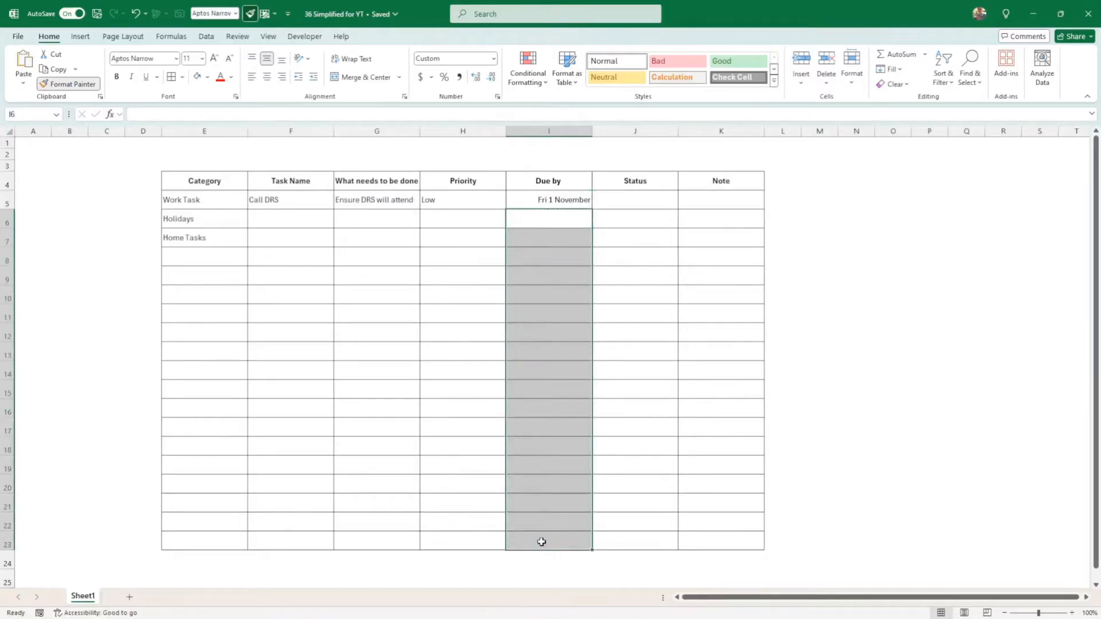
# Test the date format by entering 1/10 in I12, and clear the cell
pyautogui.click(533, 332)
pyautogui.write('1/10')
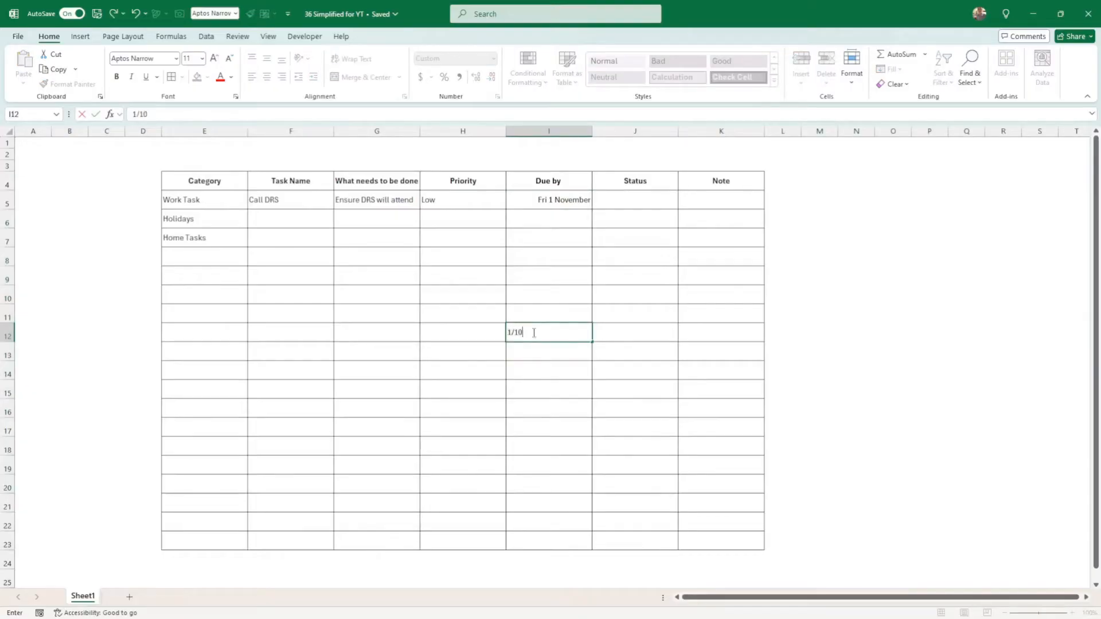
pyautogui.hotkey('ctrl', 'Return')
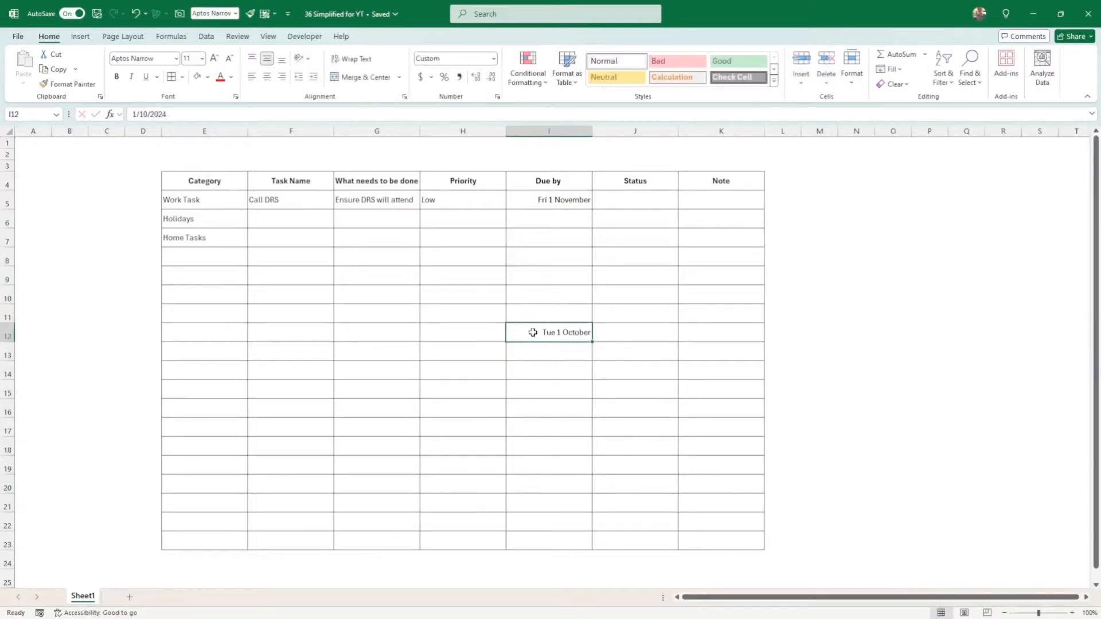
pyautogui.press('Delete')
pyautogui.click(564, 202)
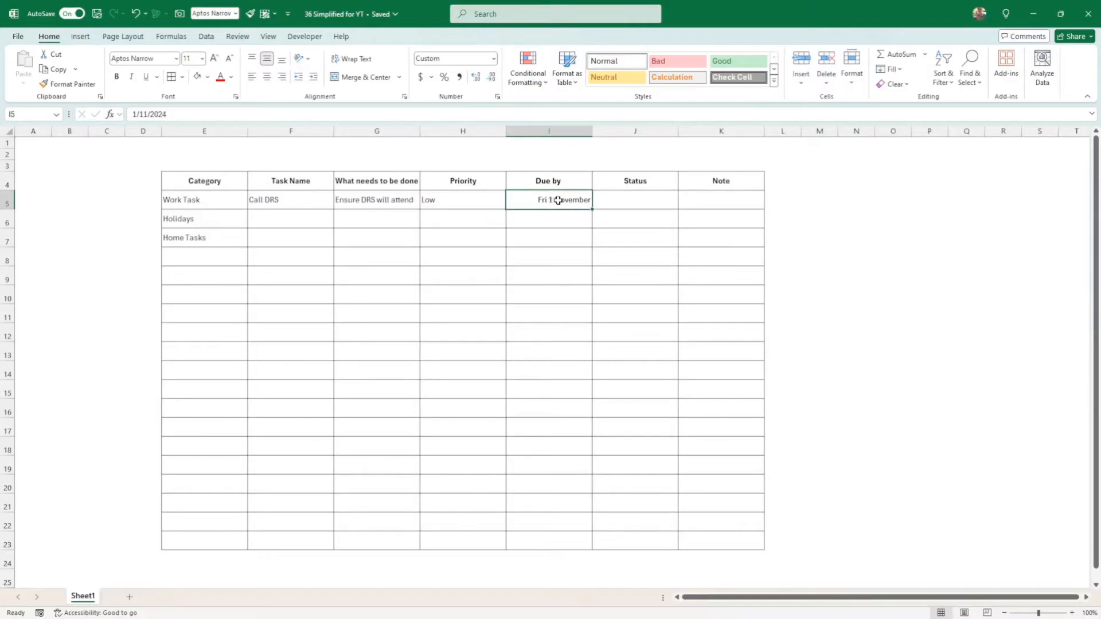
pyautogui.click(456, 203)
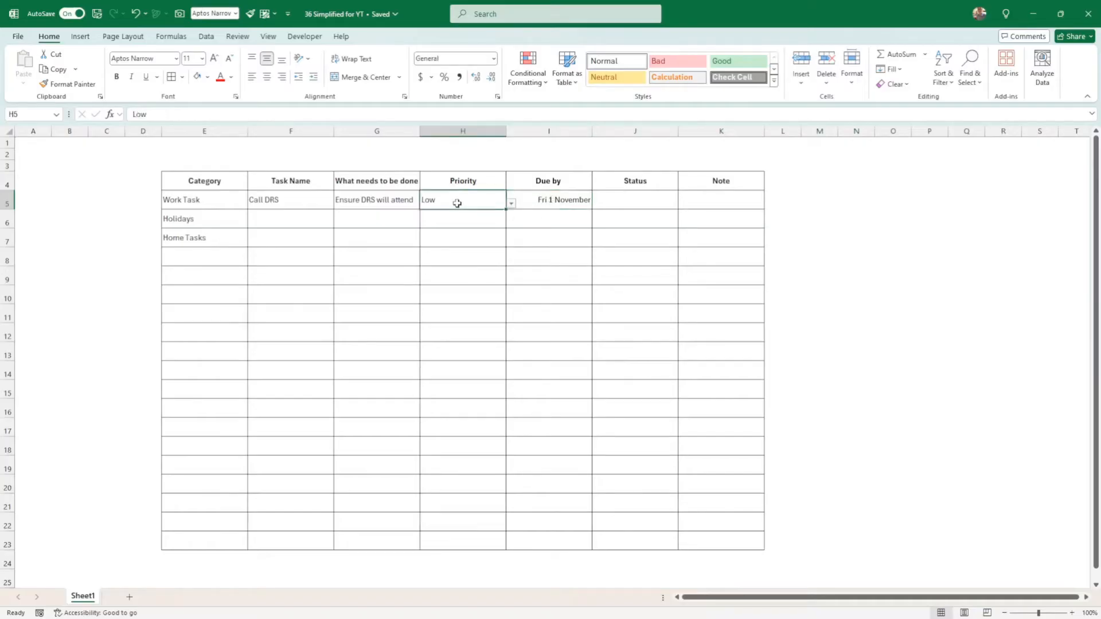
pyautogui.click(540, 201)
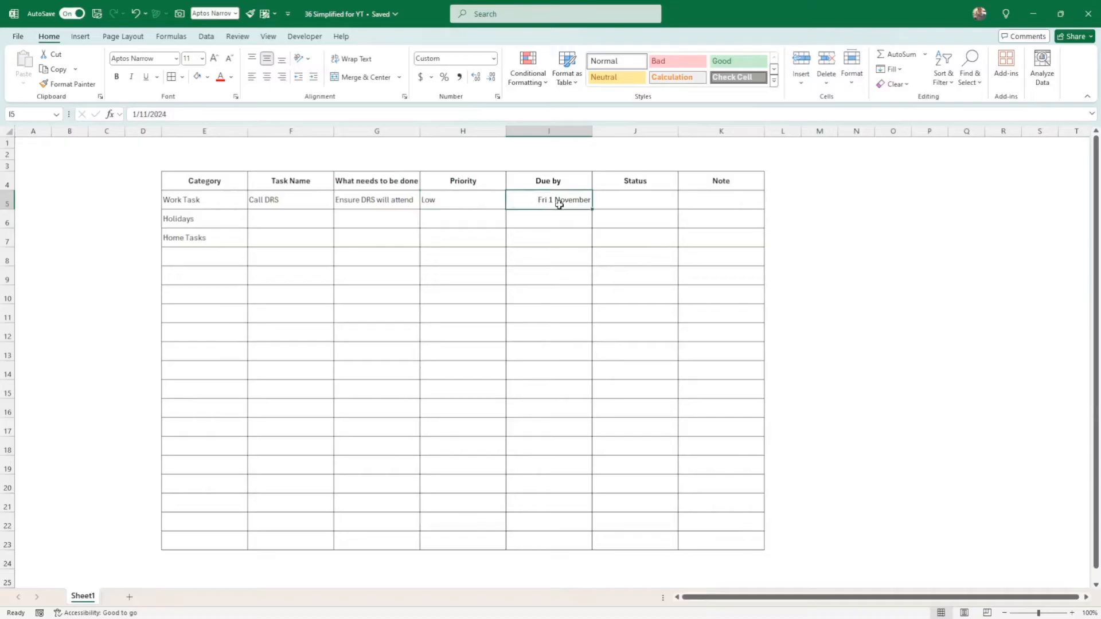
# Add a data validation list to Status cell J5 with the source Not Started, In Progress, Completed
pyautogui.click(639, 201)
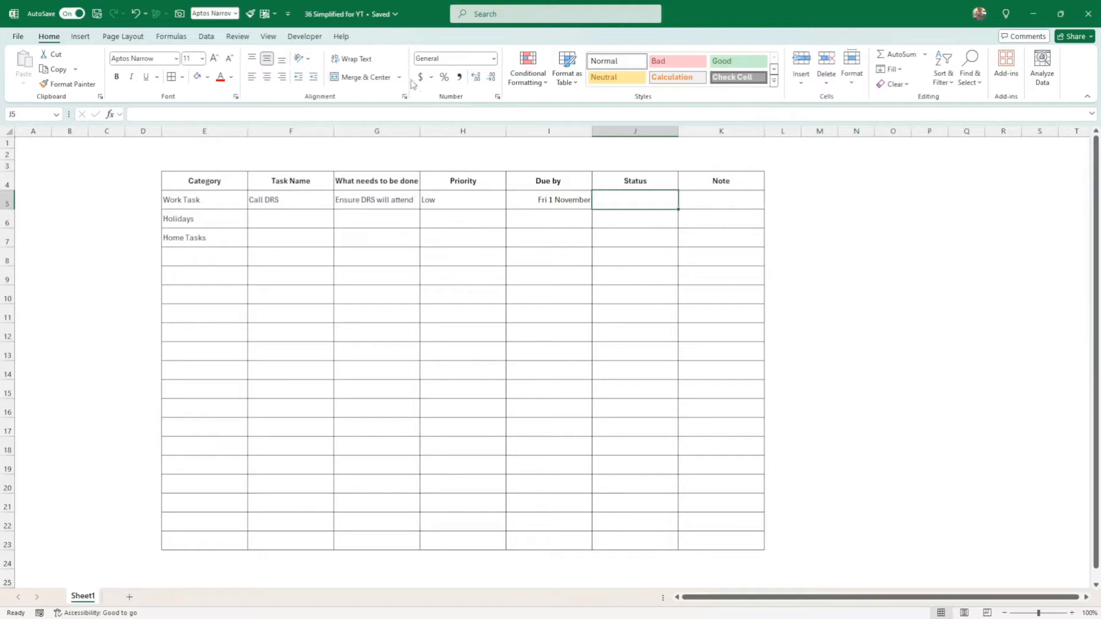
pyautogui.click(207, 39)
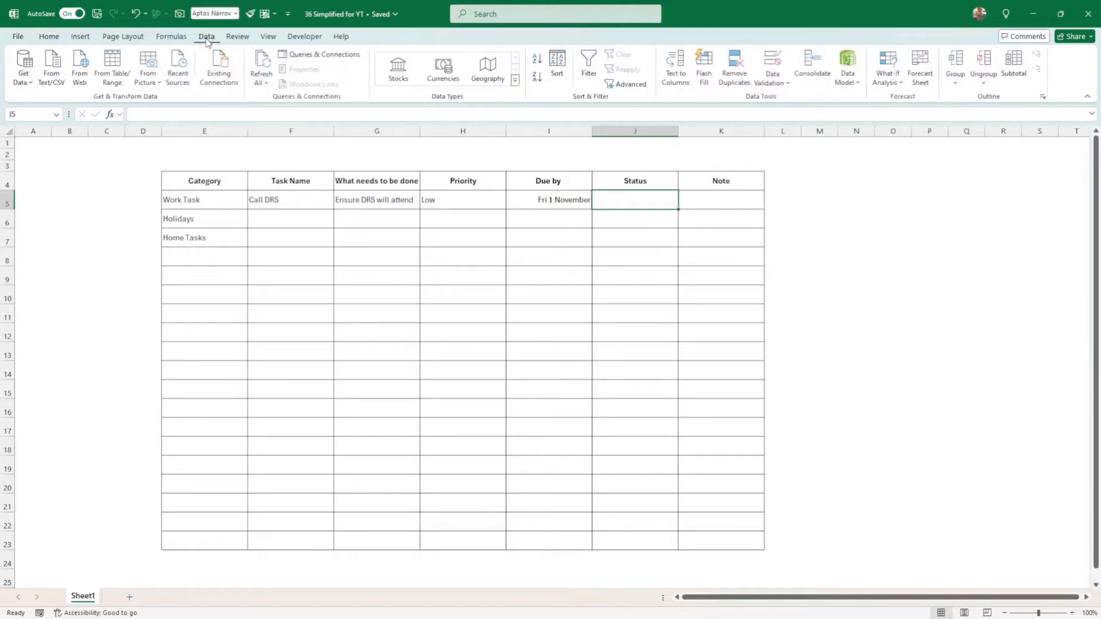
pyautogui.click(770, 83)
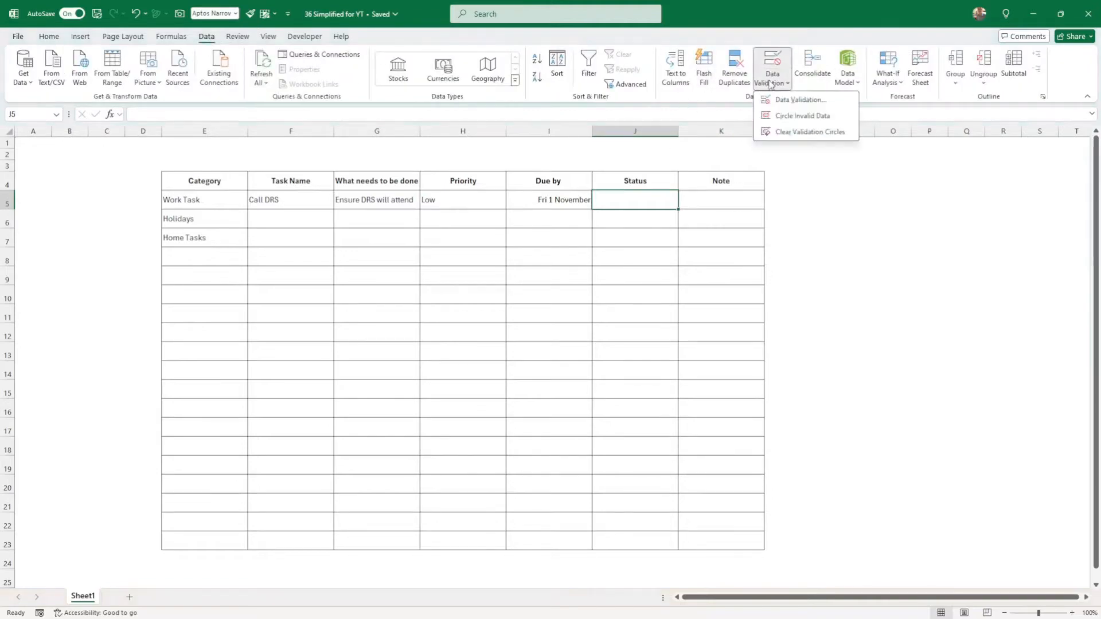
pyautogui.click(798, 100)
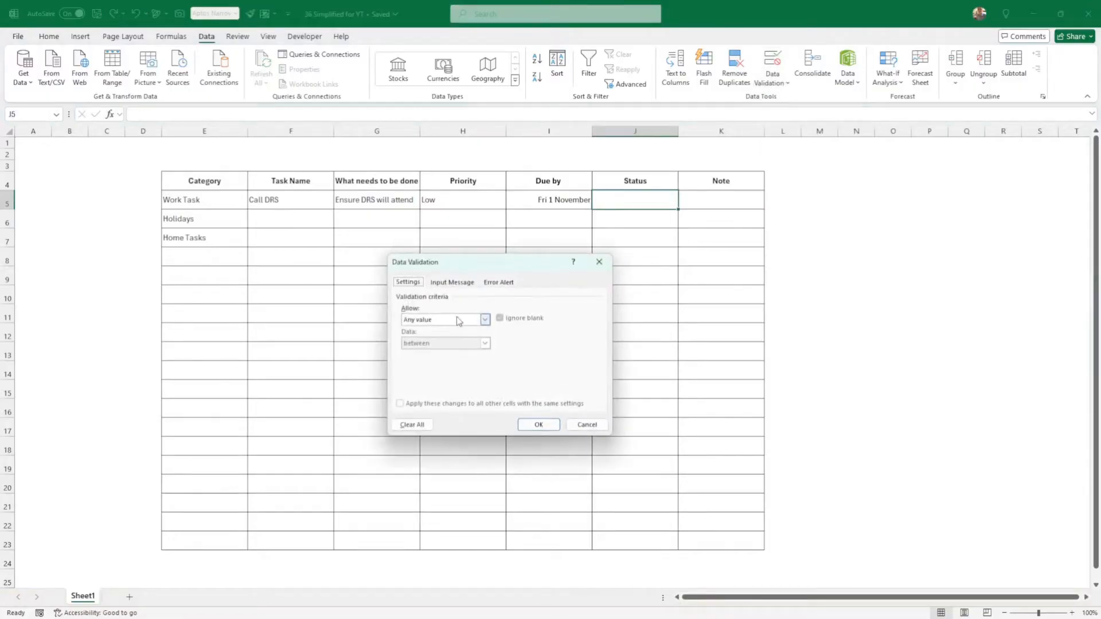
pyautogui.click(457, 320)
pyautogui.click(446, 355)
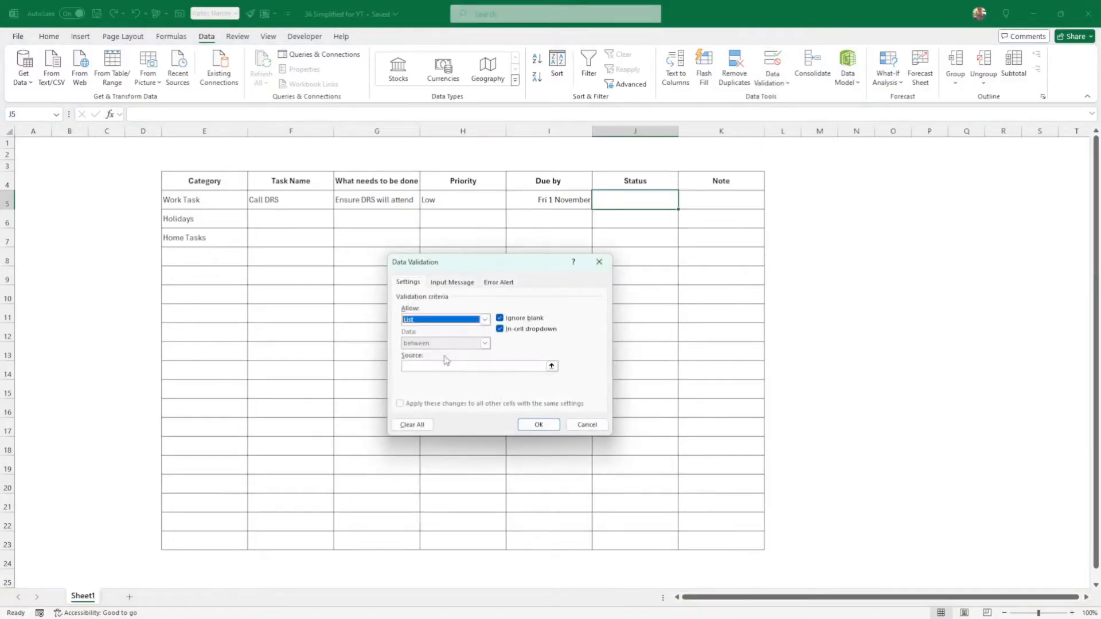
pyautogui.click(438, 366)
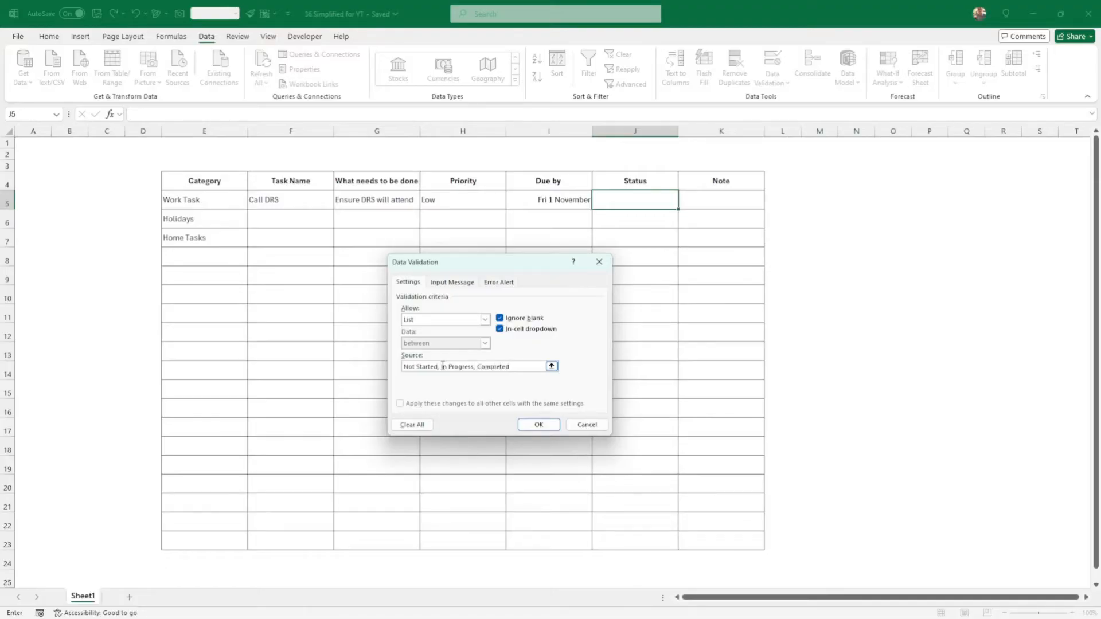
pyautogui.press('Return')
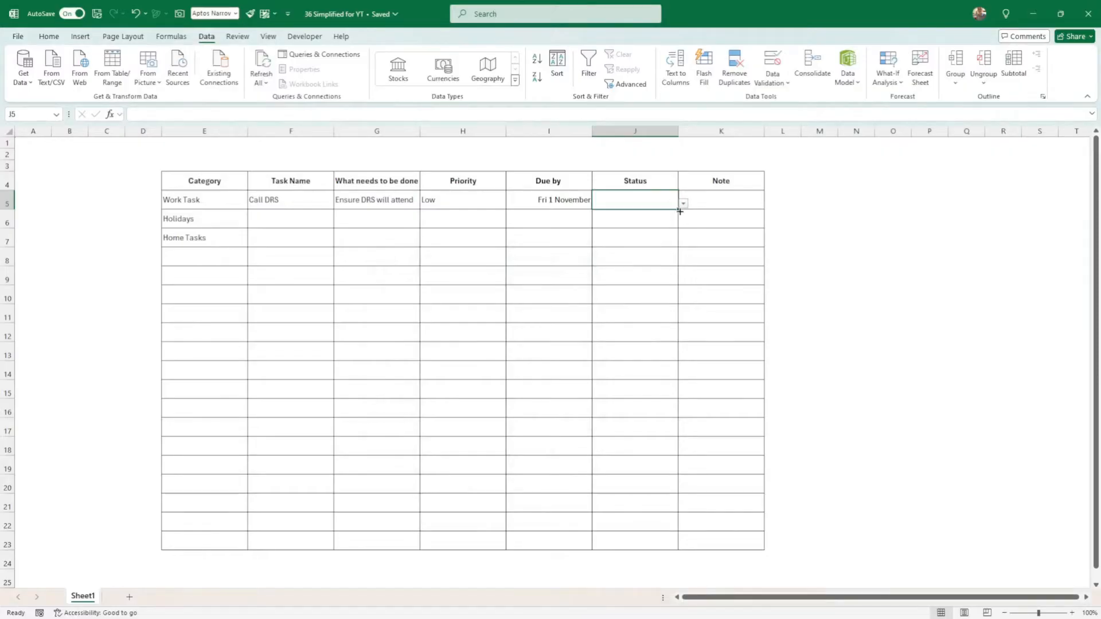
# Fill the Status dropdown from J5 down to J23 and check the list in J8
pyautogui.moveTo(678, 212); pyautogui.dragTo(668, 553)
pyautogui.click(649, 261)
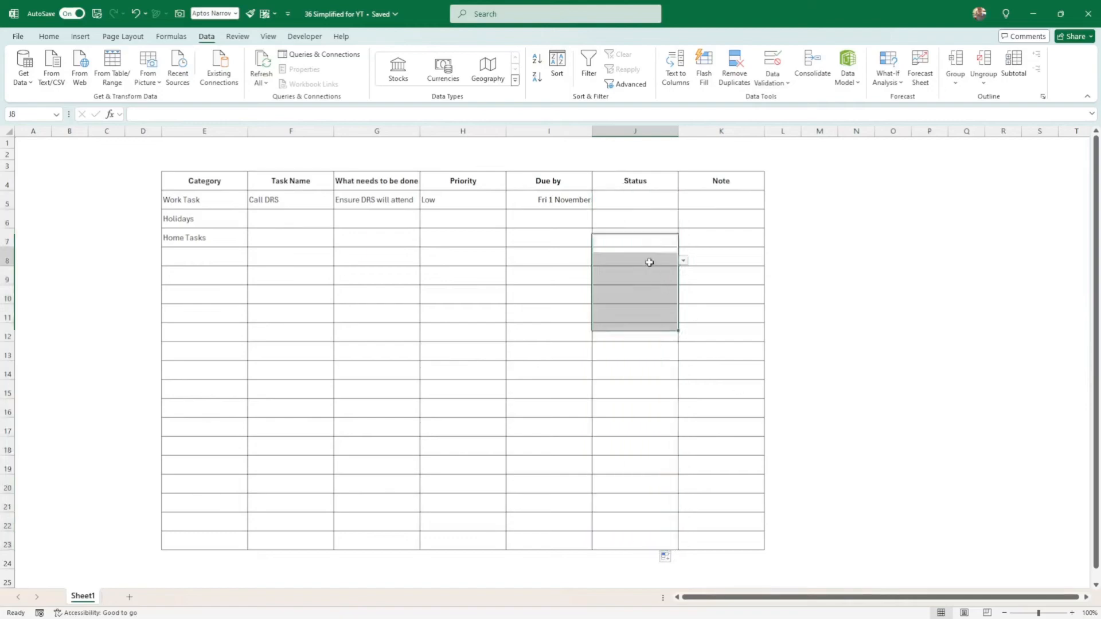
pyautogui.click(683, 261)
pyautogui.click(683, 260)
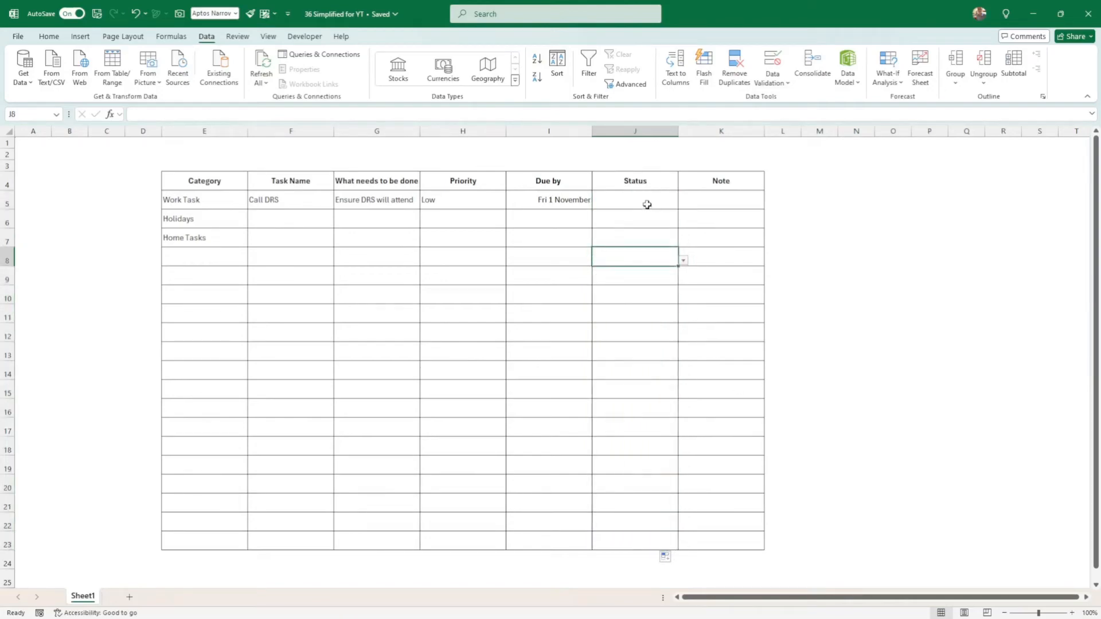
# Set the Call DRS task's status to Not Started from the dropdown in J5
pyautogui.click(647, 204)
pyautogui.click(683, 203)
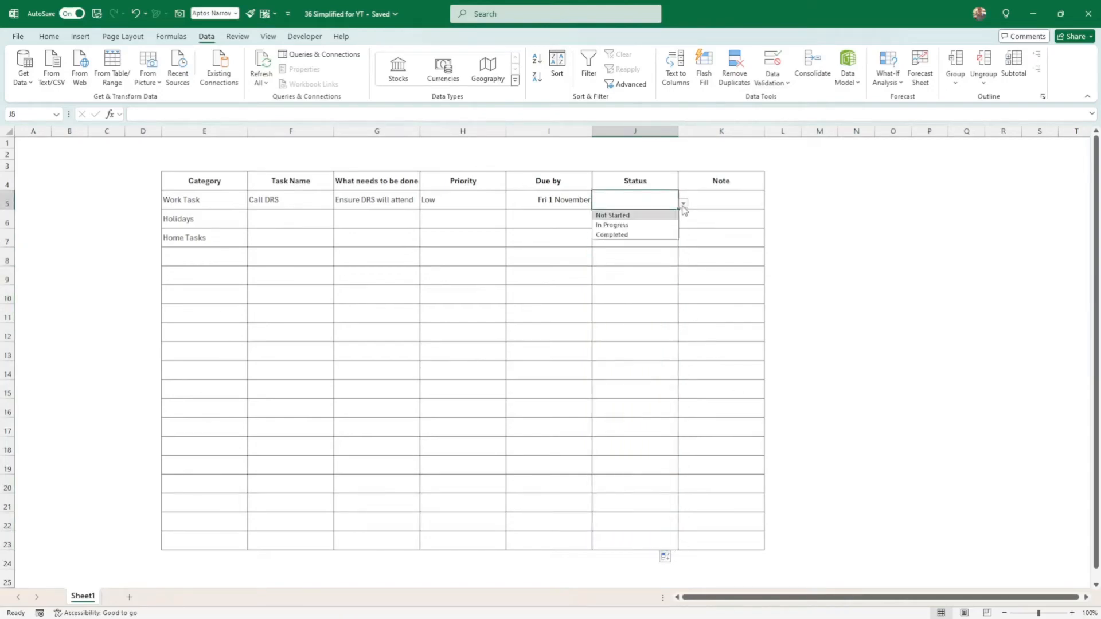
pyautogui.click(628, 214)
pyautogui.click(641, 242)
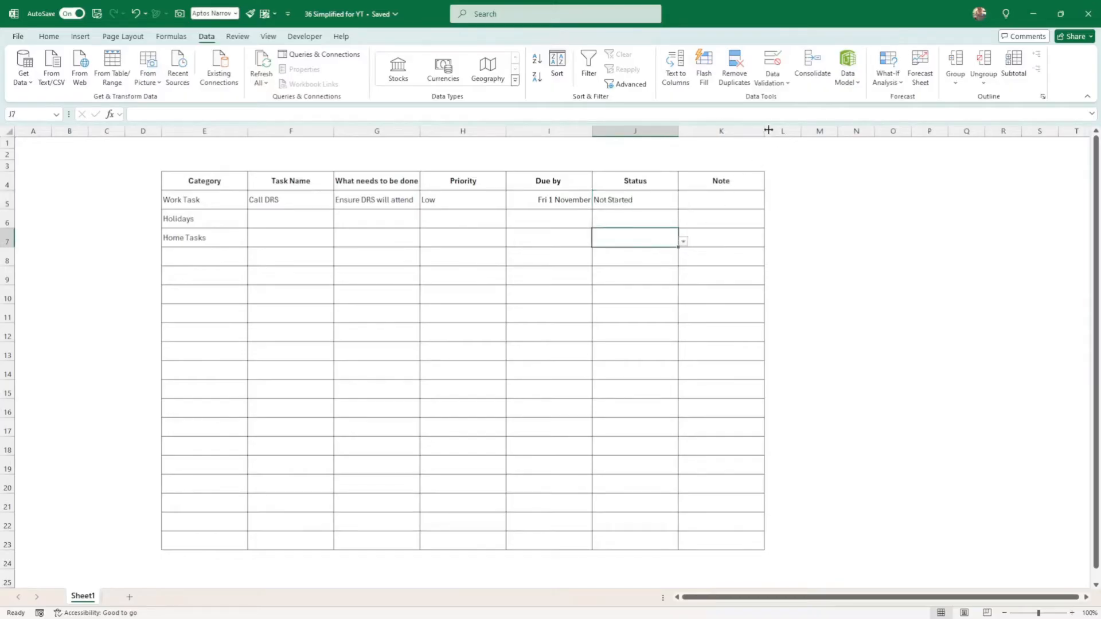
# Widen the Note column and enter "Make sure this is done on time" as the Call DRS task's note in K5
pyautogui.moveTo(765, 133); pyautogui.dragTo(837, 133)
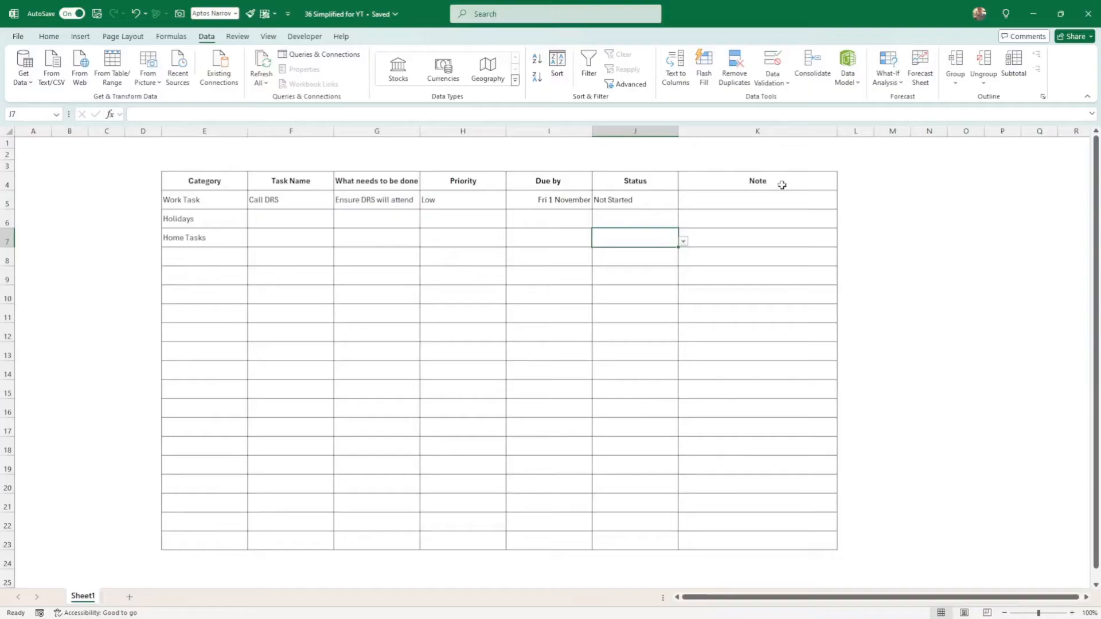
pyautogui.click(751, 202)
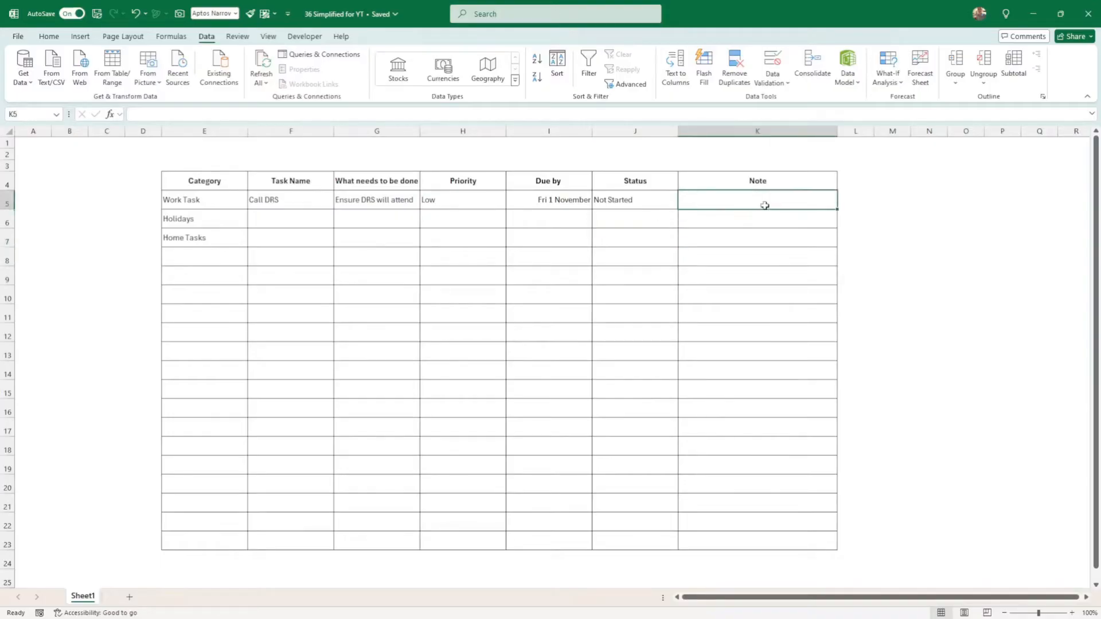
pyautogui.write('MAke')
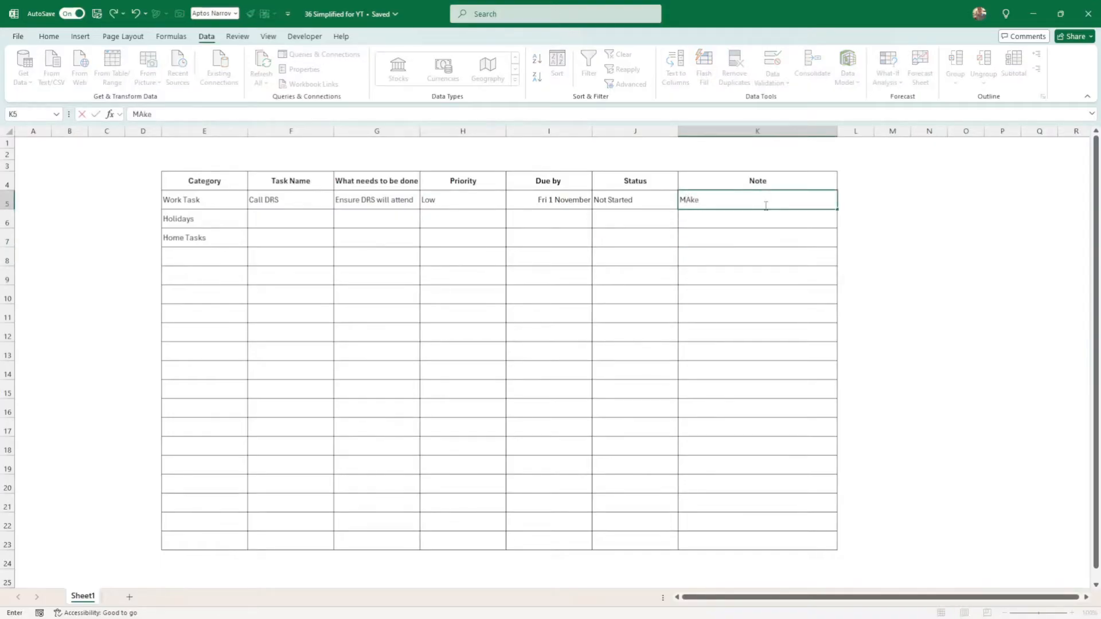
pyautogui.write(' sure this is done o')
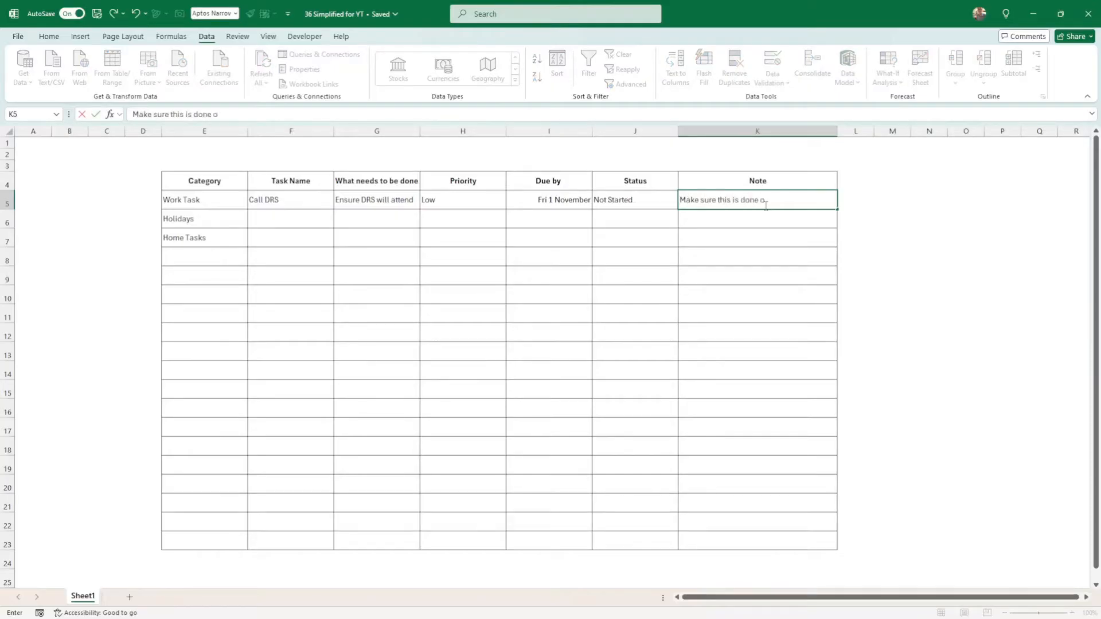
pyautogui.write('n time')
pyautogui.press('Return')
pyautogui.click(764, 206)
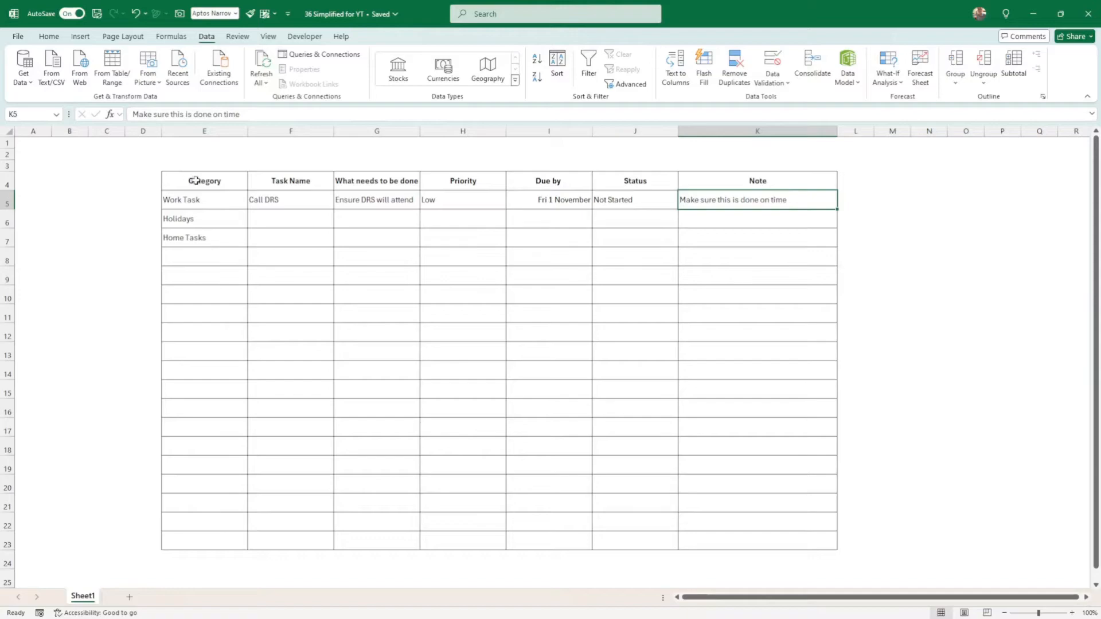
# Change the workbook's theme colours to the Blue II scheme
pyautogui.click(115, 37)
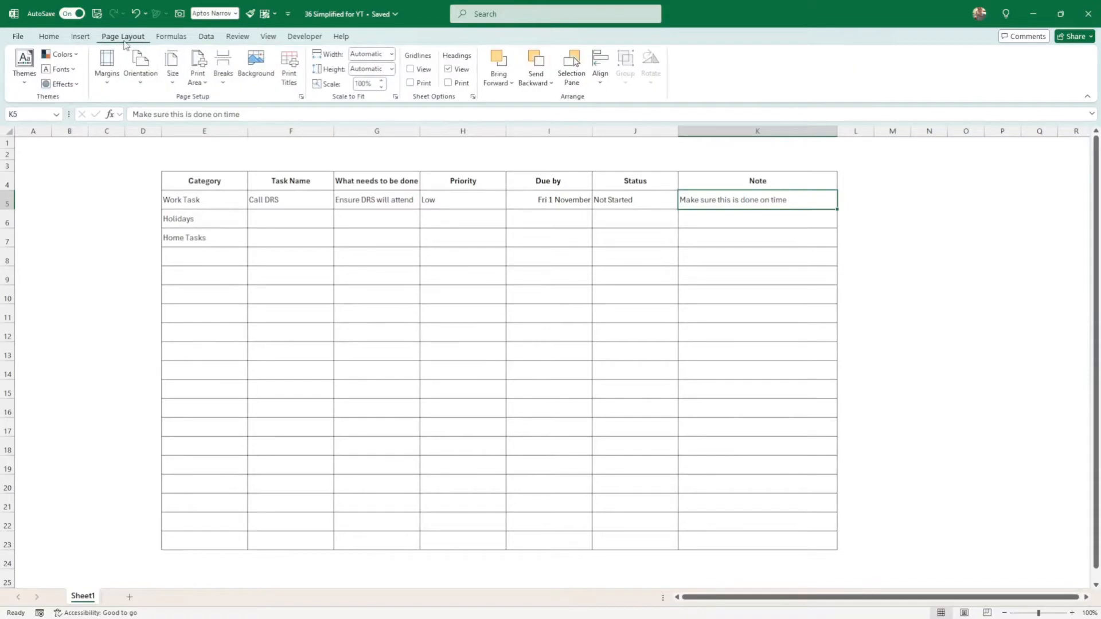
pyautogui.click(67, 57)
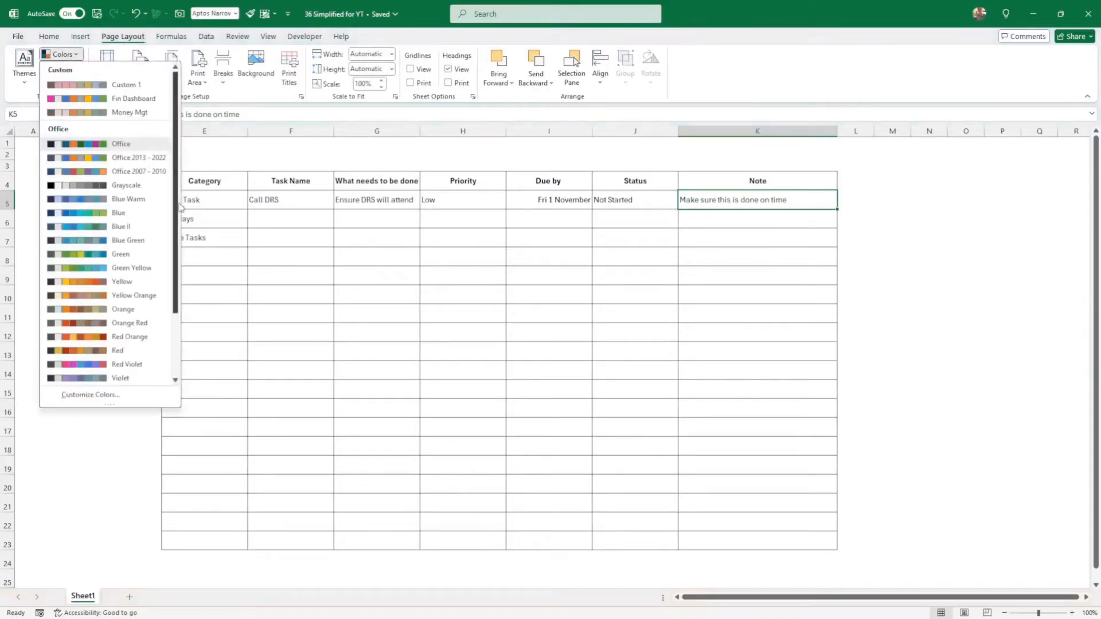
pyautogui.scroll(-3, 165, 234)
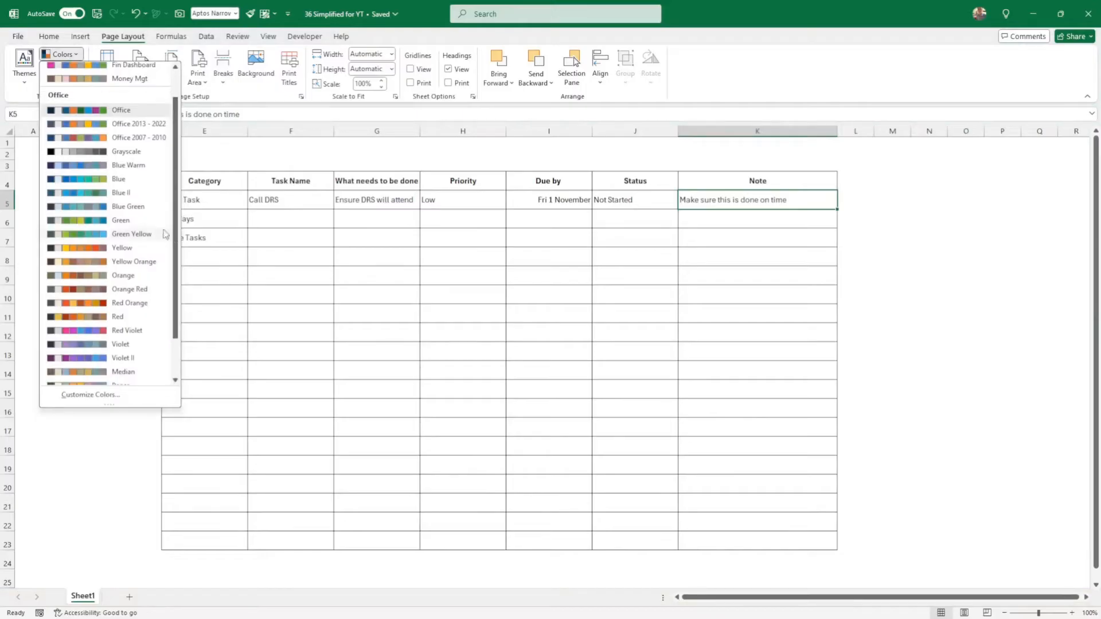
pyautogui.click(95, 193)
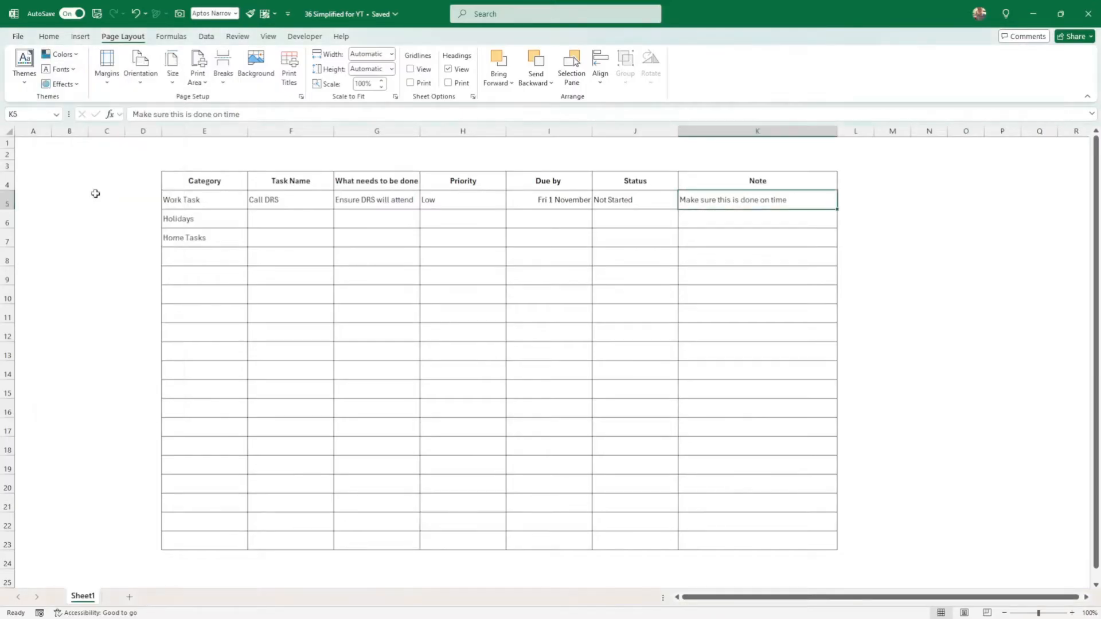
# Fill the header row E4:K4 with a lighter shade of Blue, Accent 2
pyautogui.click(236, 183)
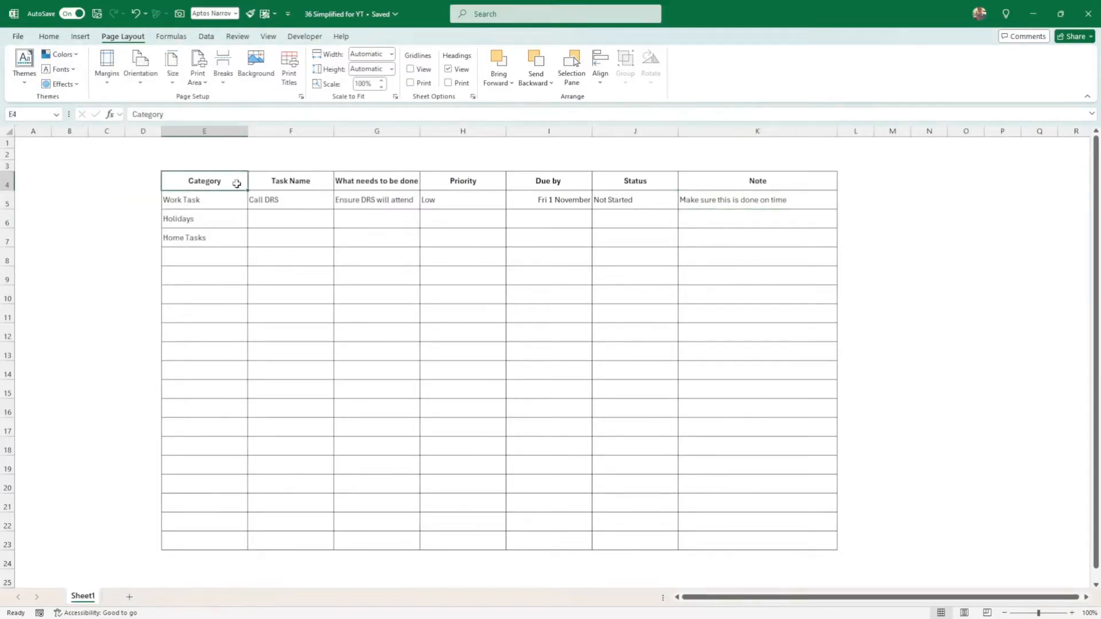
pyautogui.moveTo(236, 184); pyautogui.dragTo(746, 180)
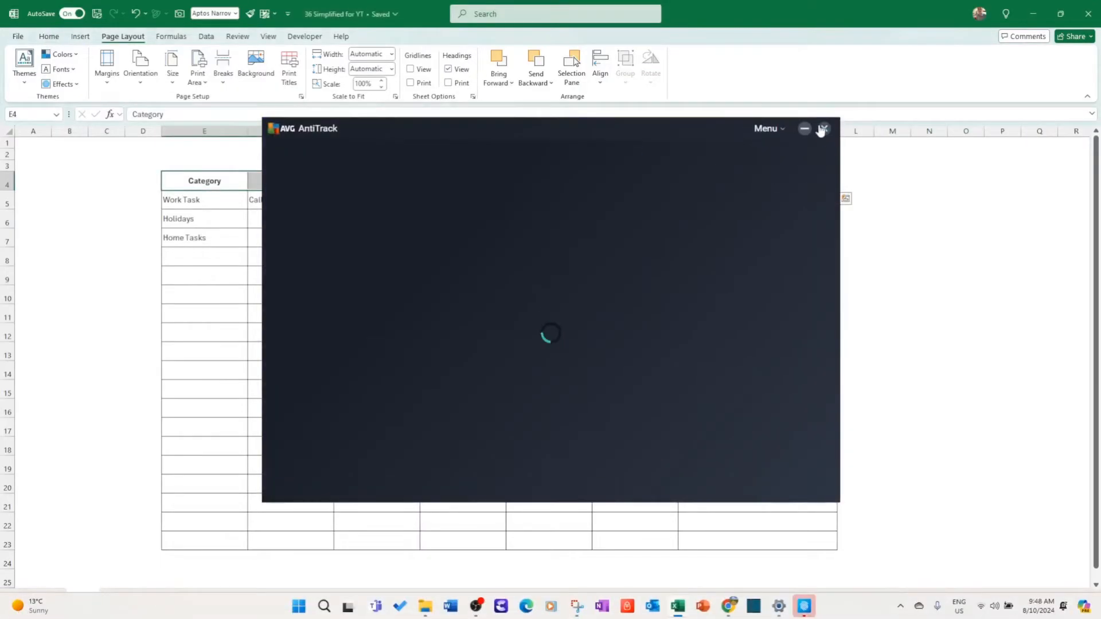
pyautogui.click(823, 129)
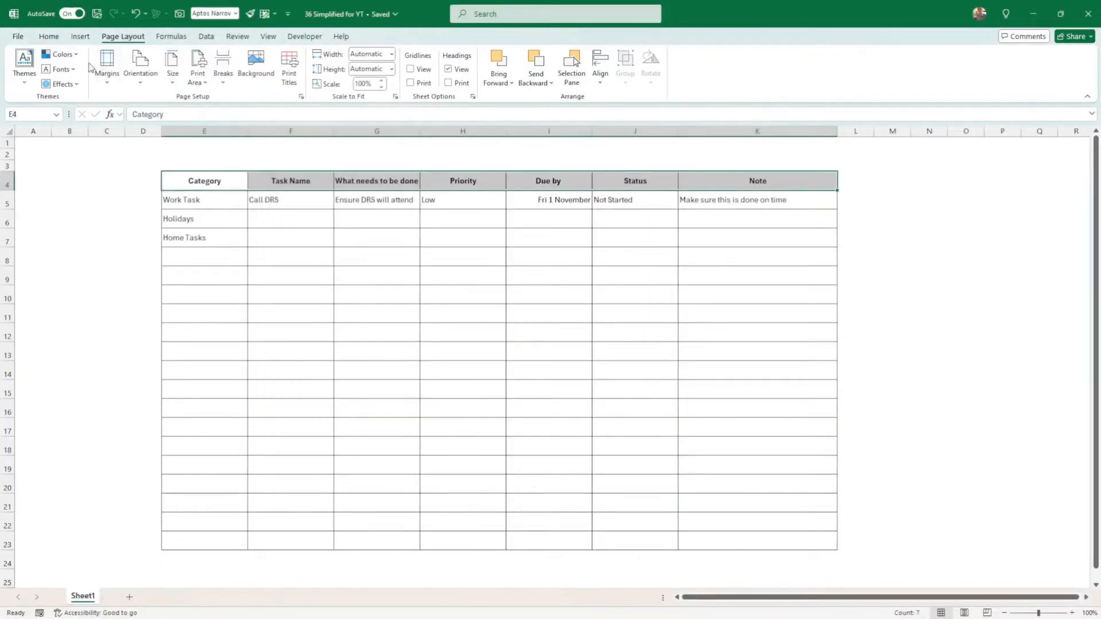
pyautogui.click(50, 37)
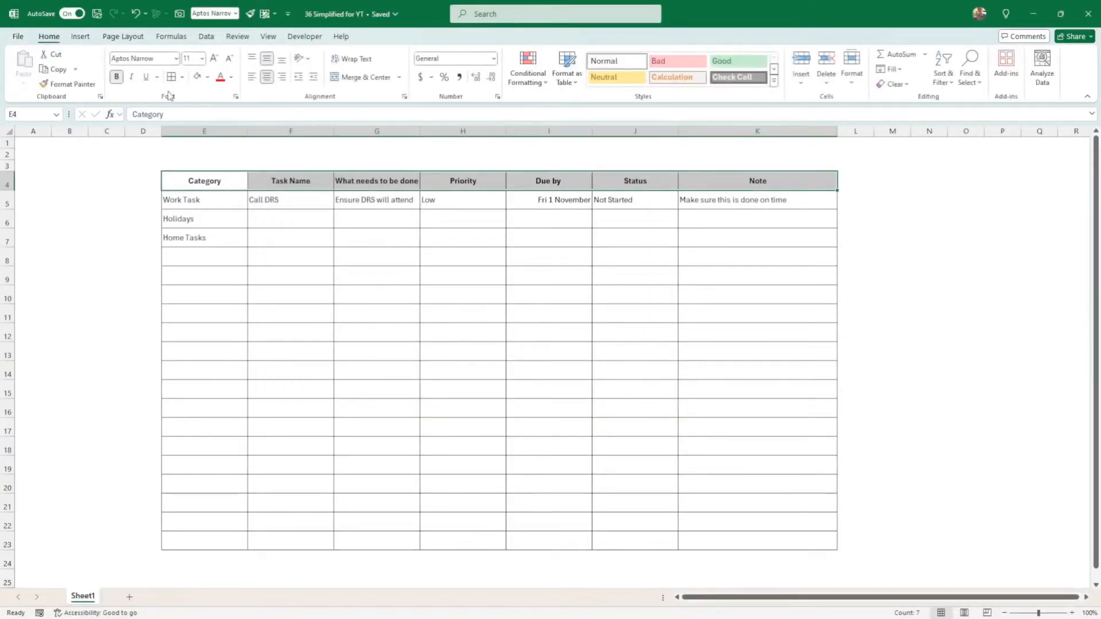
pyautogui.click(208, 78)
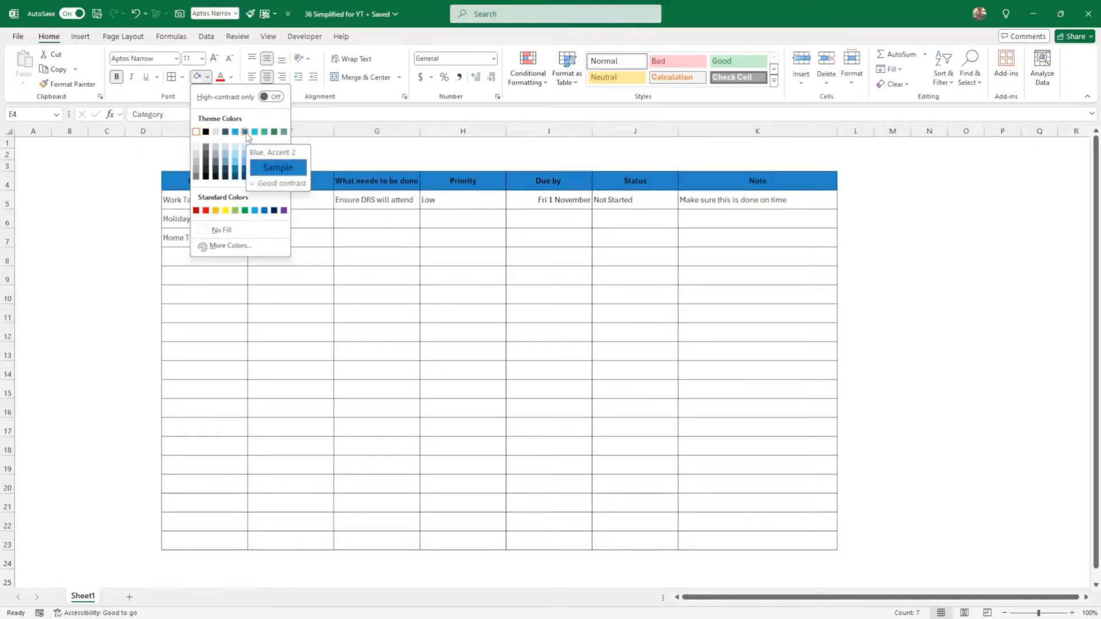
pyautogui.click(245, 161)
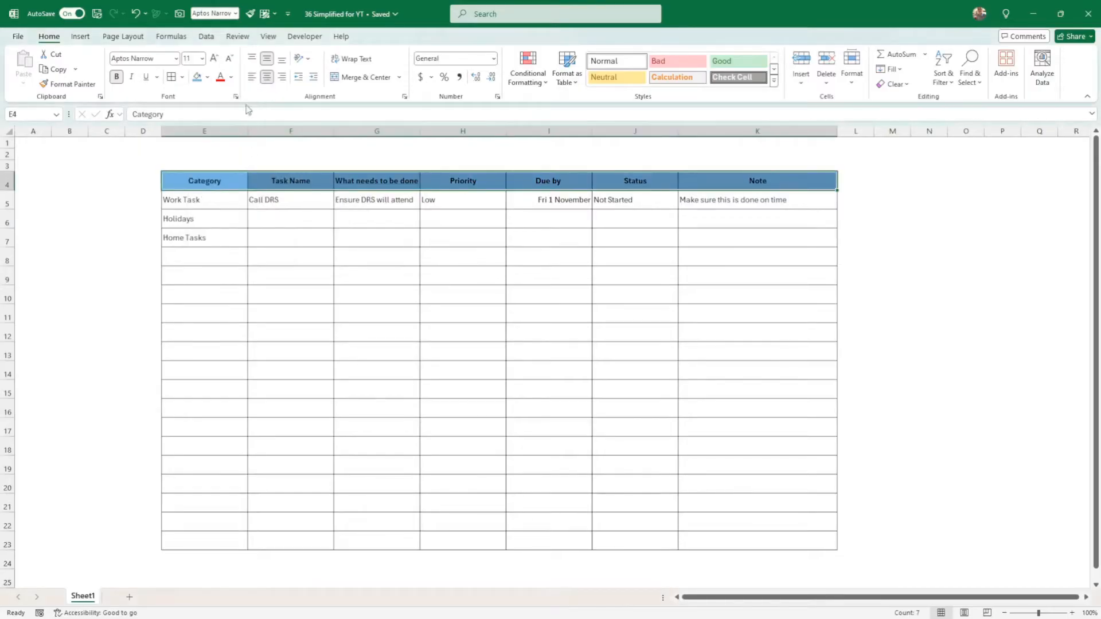
# Change the header row's text colour to white
pyautogui.click(232, 79)
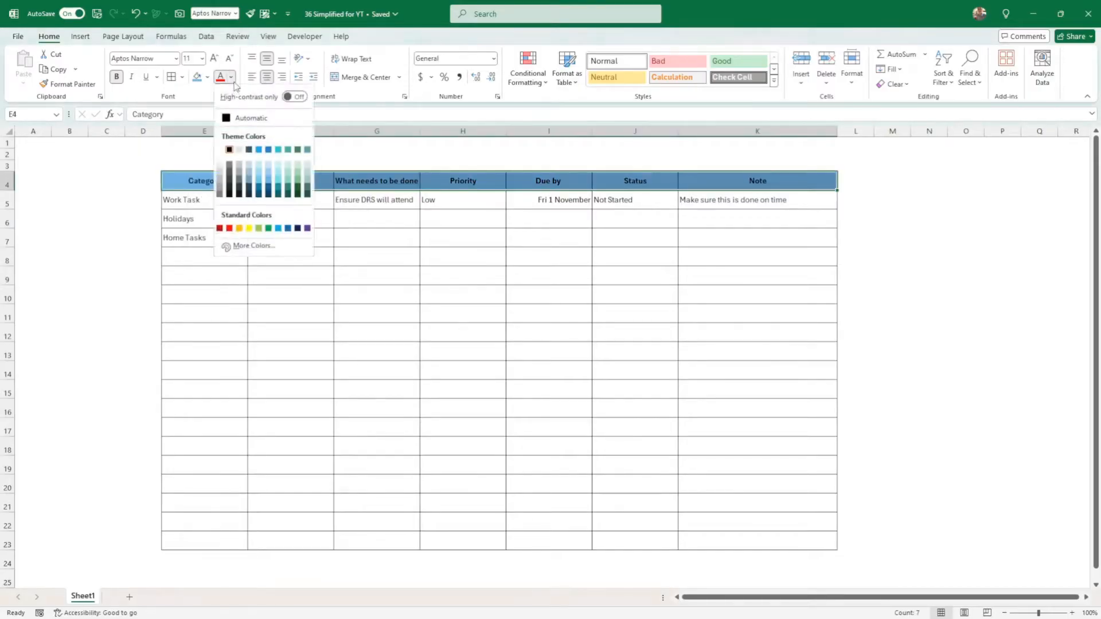
pyautogui.click(220, 150)
pyautogui.click(335, 259)
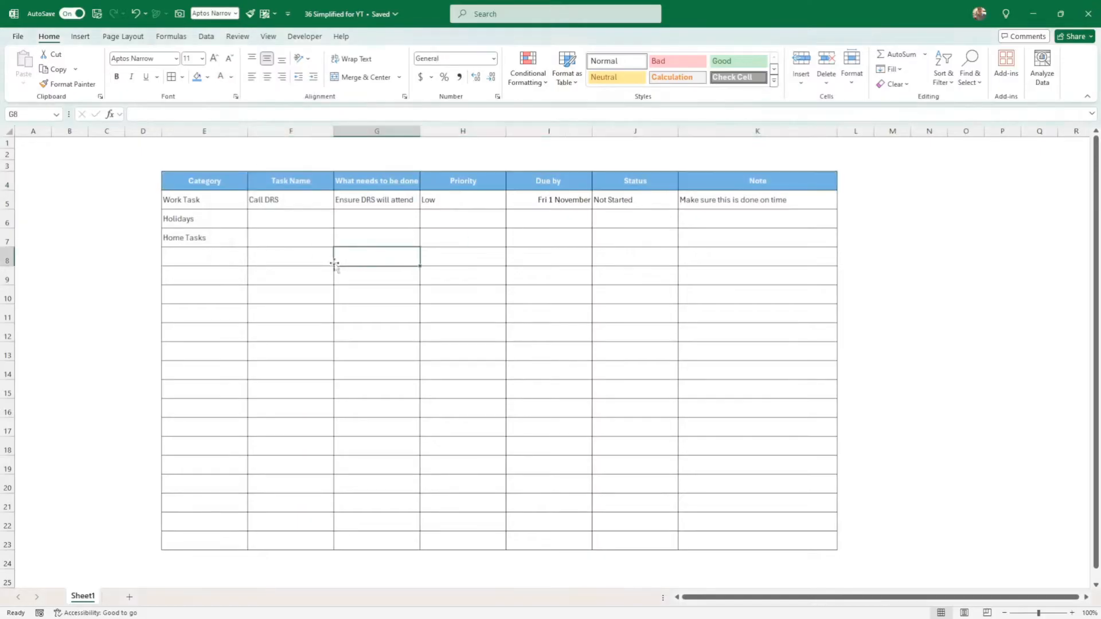
# Fill the table body E5:K23 with the lightest tint of Blue, Accent 2
pyautogui.moveTo(223, 206)
pyautogui.mouseDown()
pyautogui.moveTo(710, 371)
pyautogui.moveTo(778, 540)
pyautogui.mouseUp()
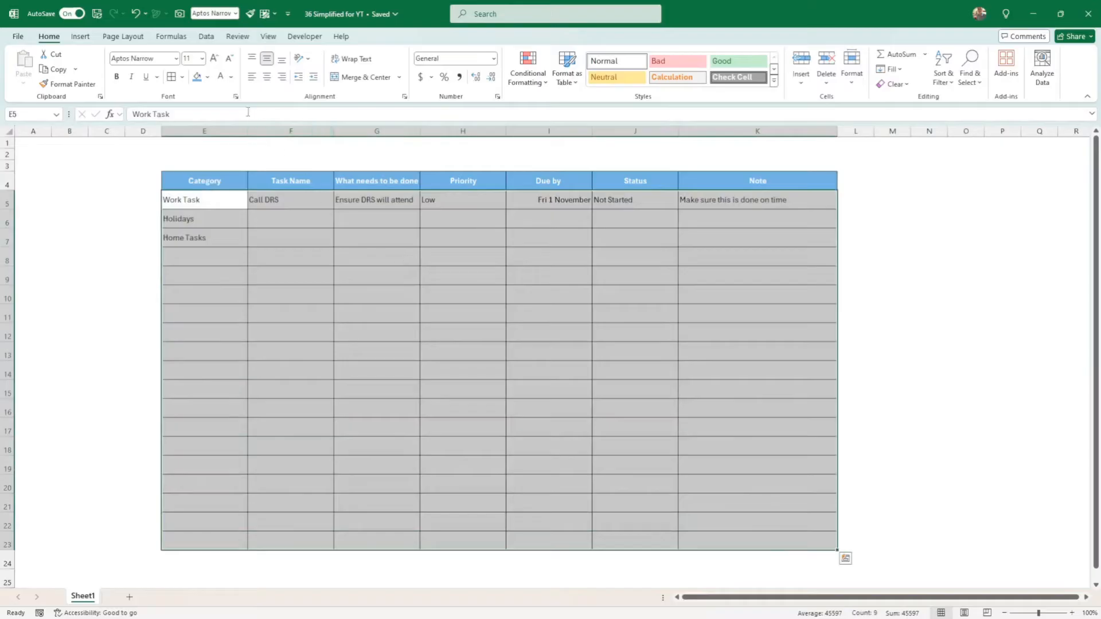
pyautogui.click(208, 79)
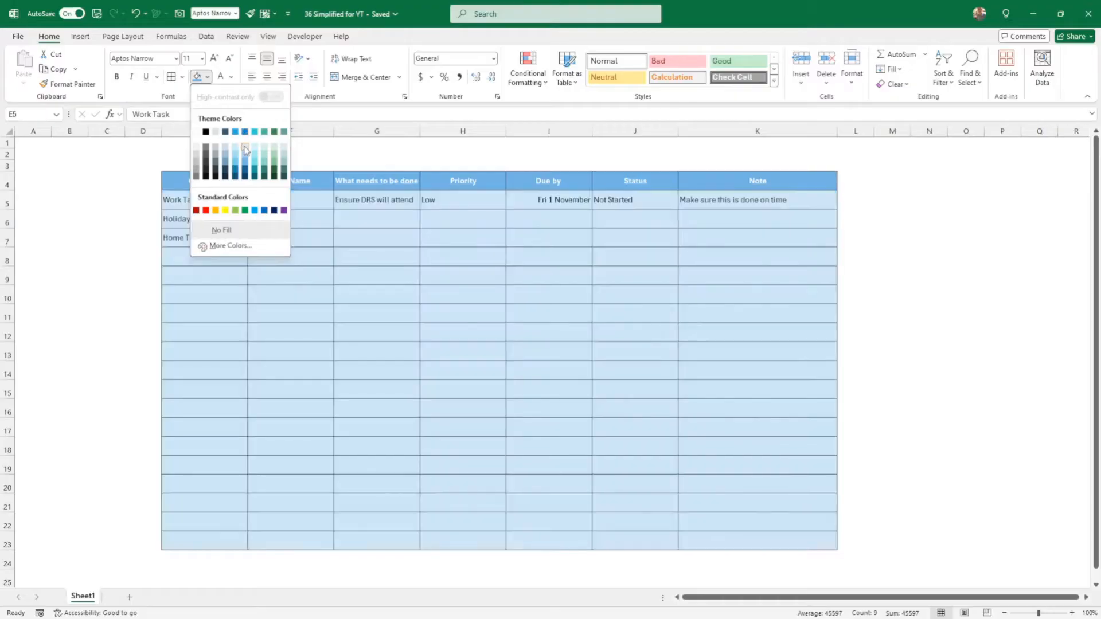
pyautogui.click(245, 150)
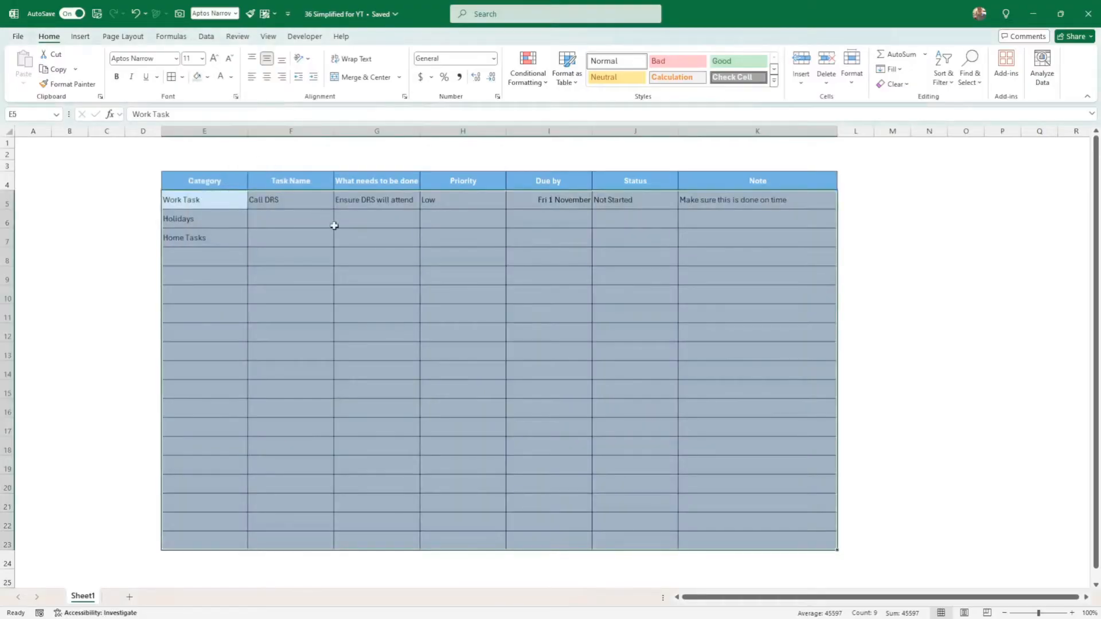
pyautogui.click(336, 226)
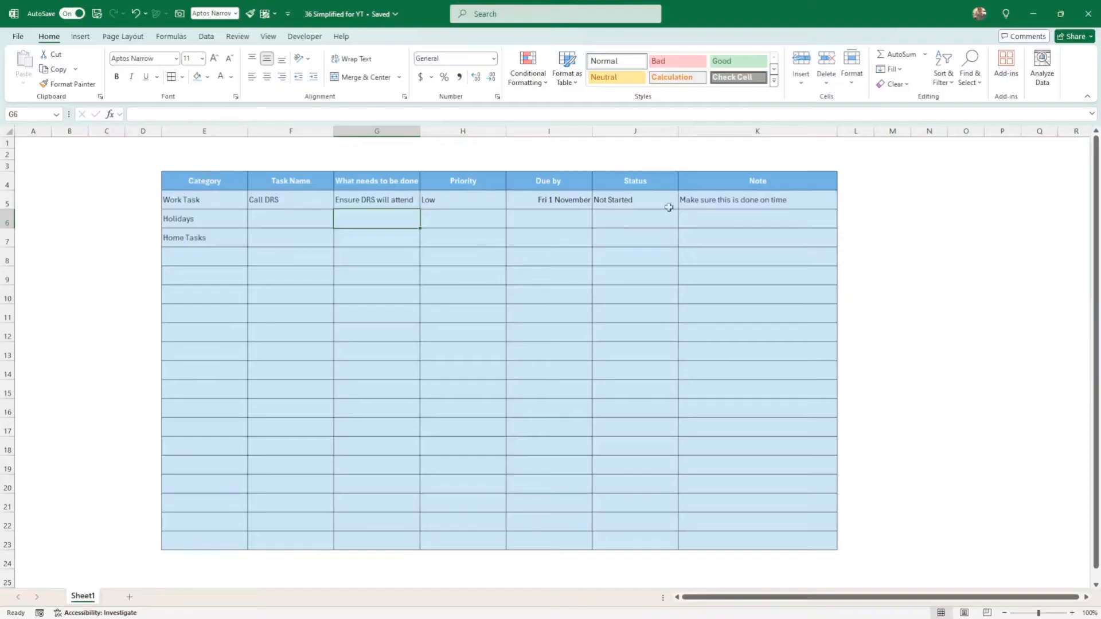
pyautogui.click(690, 487)
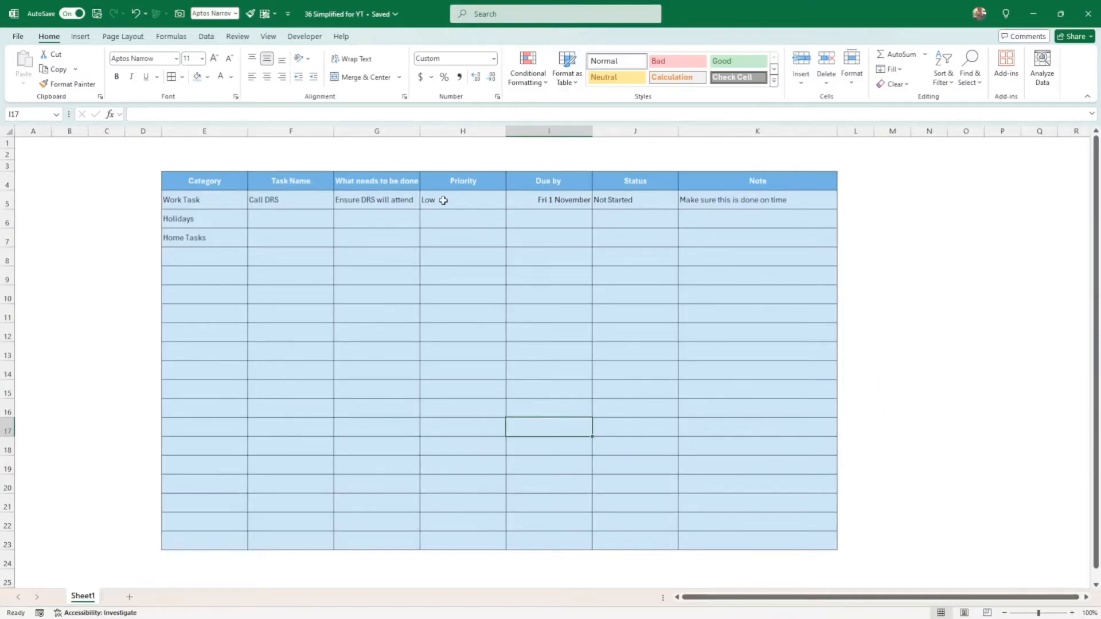
# Create a conditional formatting rule for Priority cell H5 that formats only cells with a value equal to Medium
pyautogui.click(443, 200)
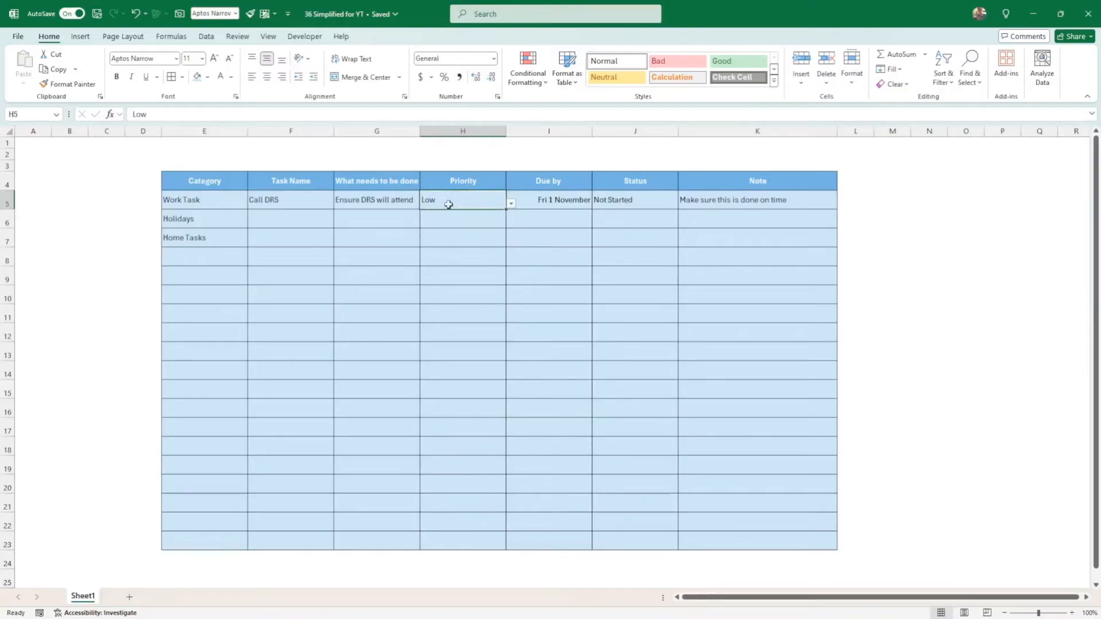
pyautogui.click(527, 82)
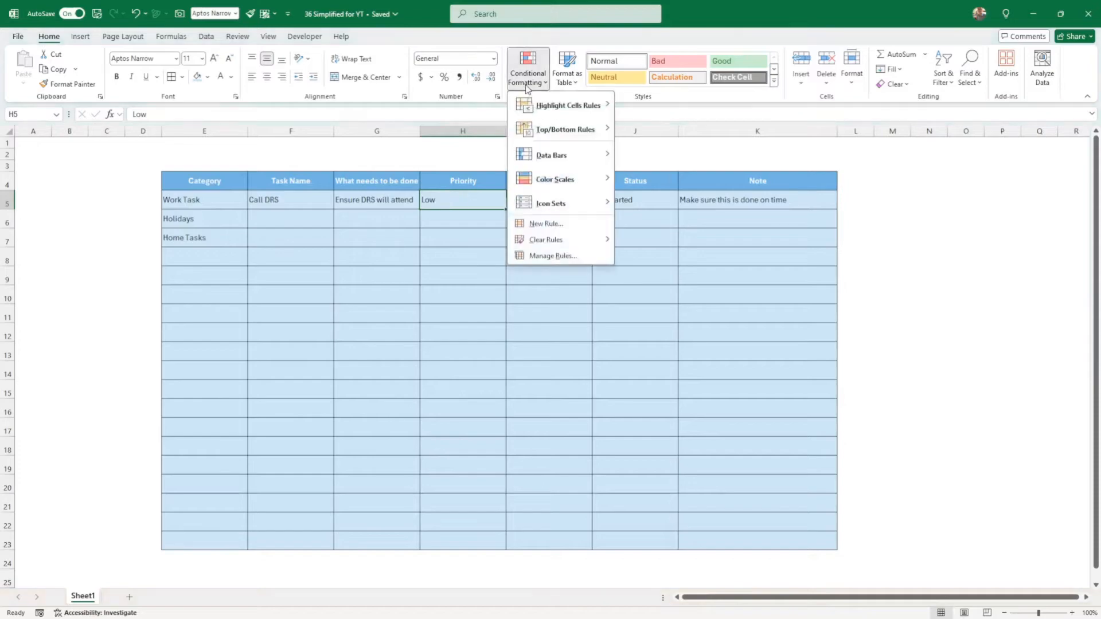
pyautogui.moveTo(592, 212)
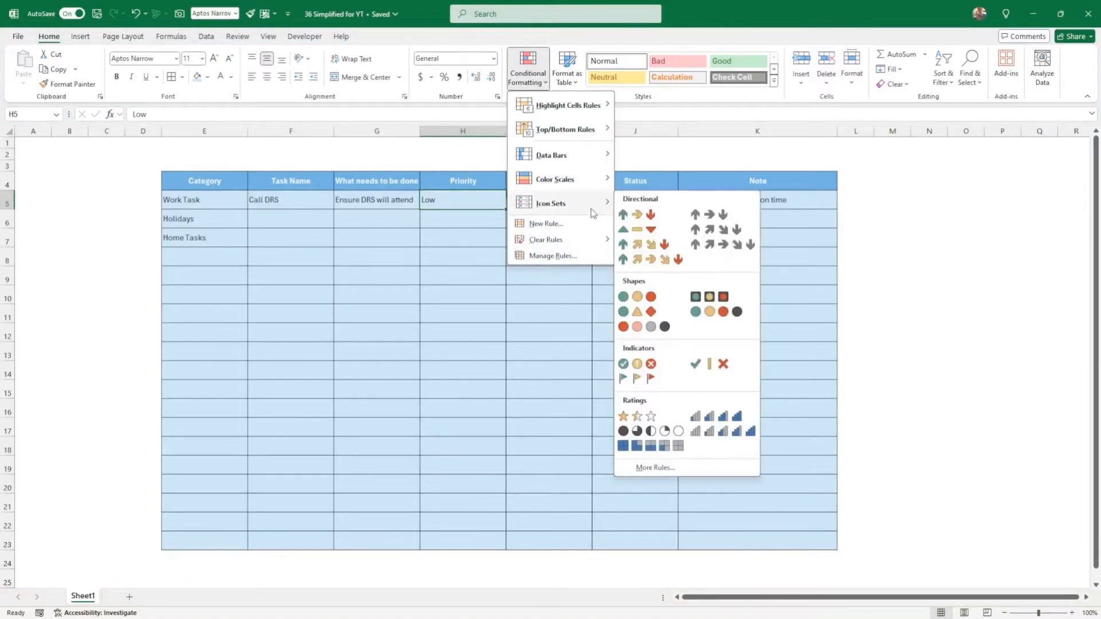
pyautogui.click(548, 225)
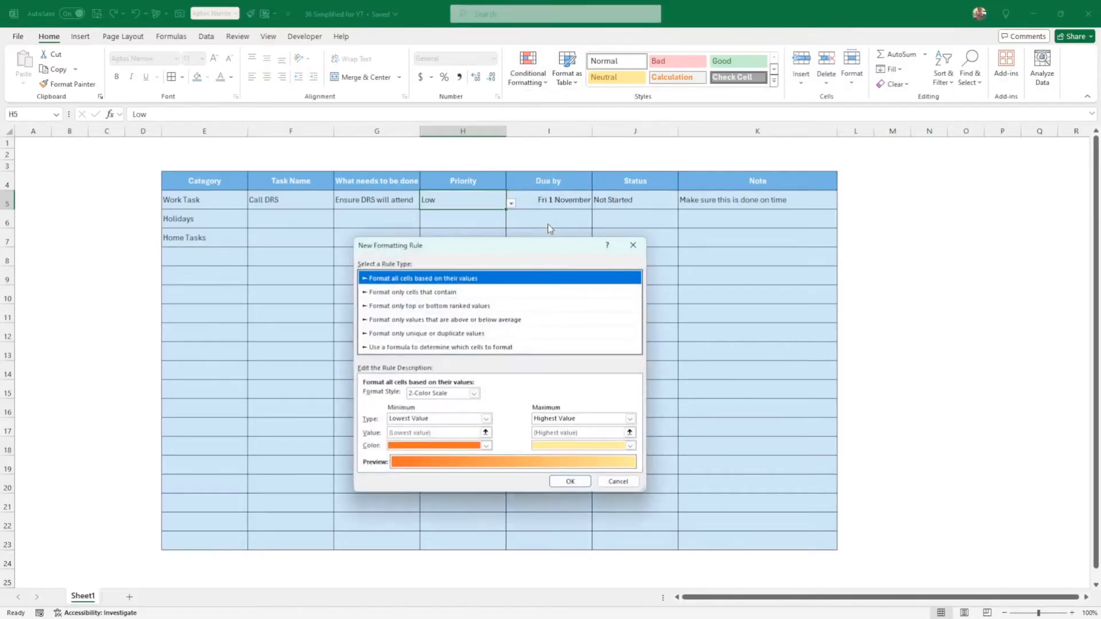
pyautogui.moveTo(495, 247); pyautogui.dragTo(502, 263)
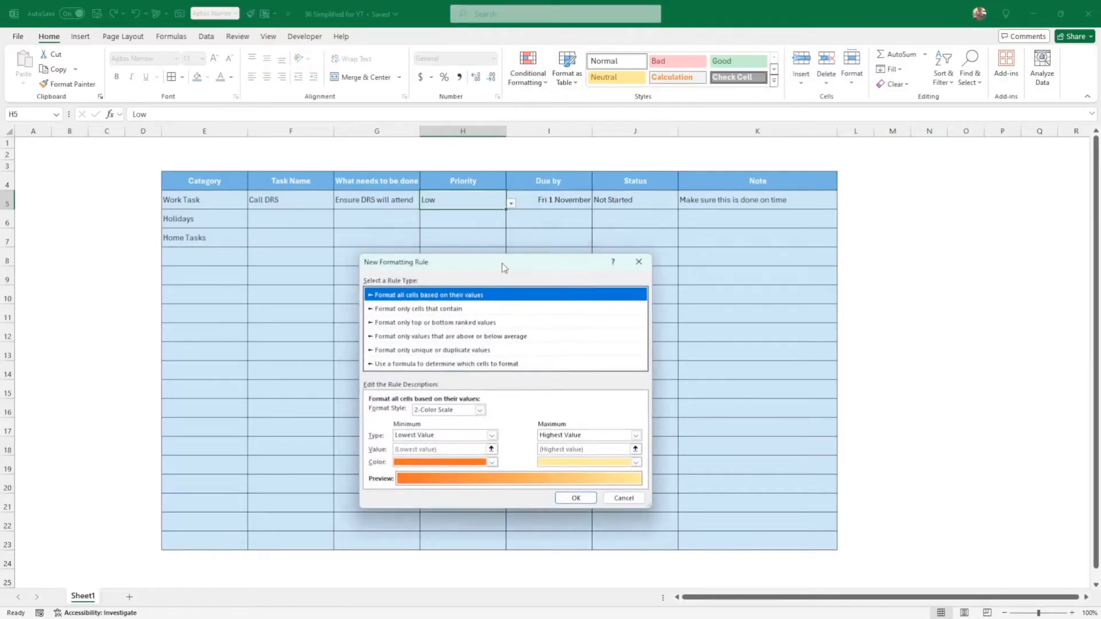
pyautogui.click(395, 309)
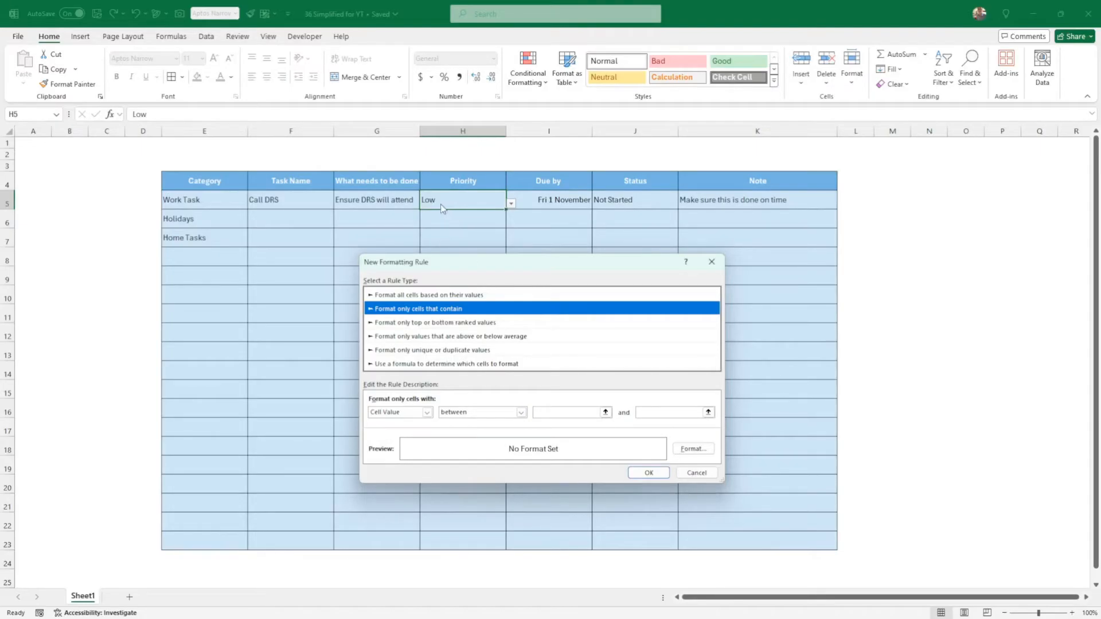
pyautogui.click(452, 414)
pyautogui.click(452, 438)
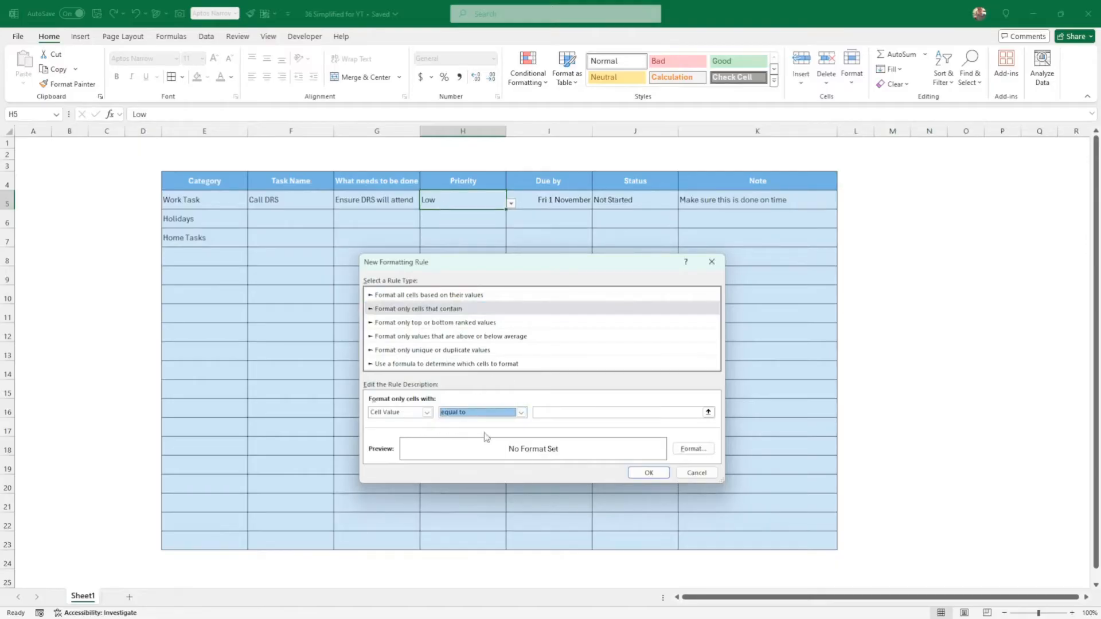
pyautogui.click(561, 412)
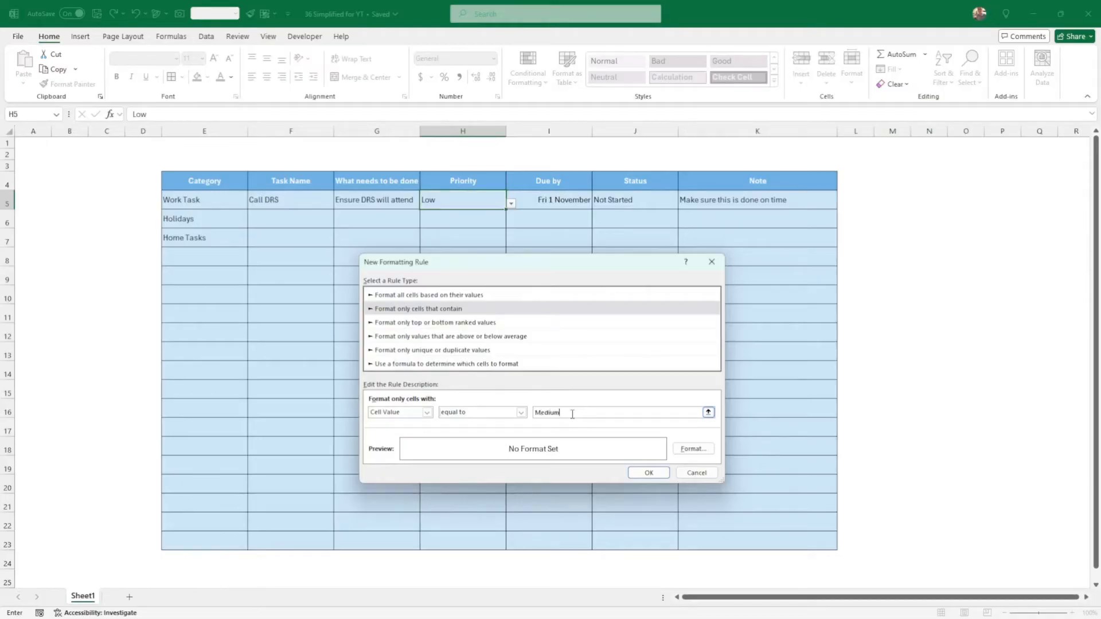
# Give the Medium rule a custom pale yellow fill and set the Call DRS task's priority in H5 to Medium
pyautogui.click(693, 449)
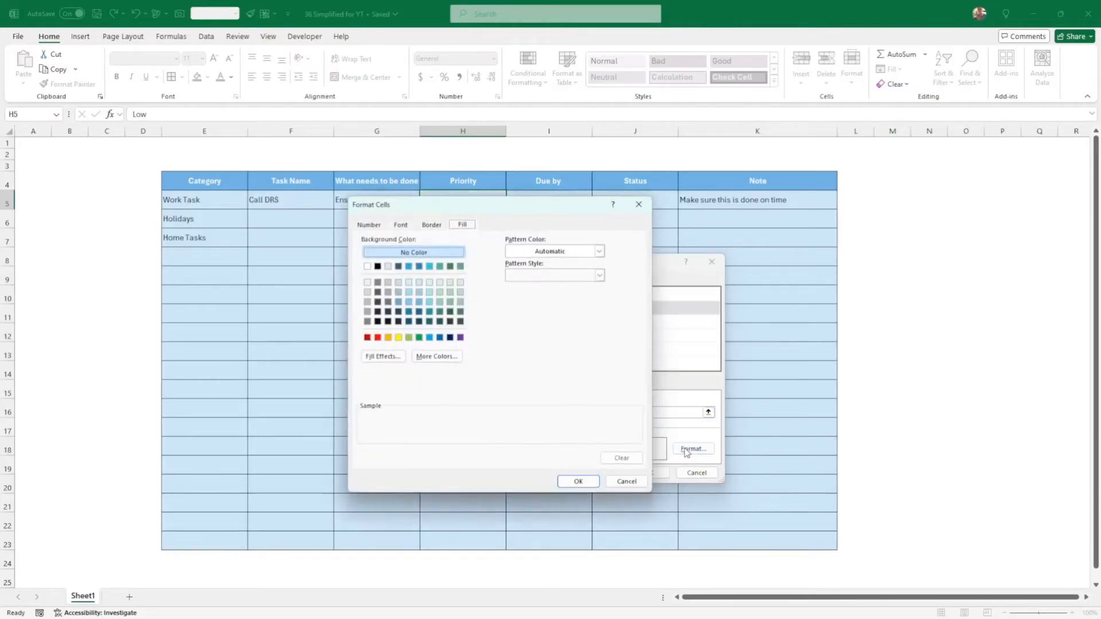
pyautogui.click(390, 337)
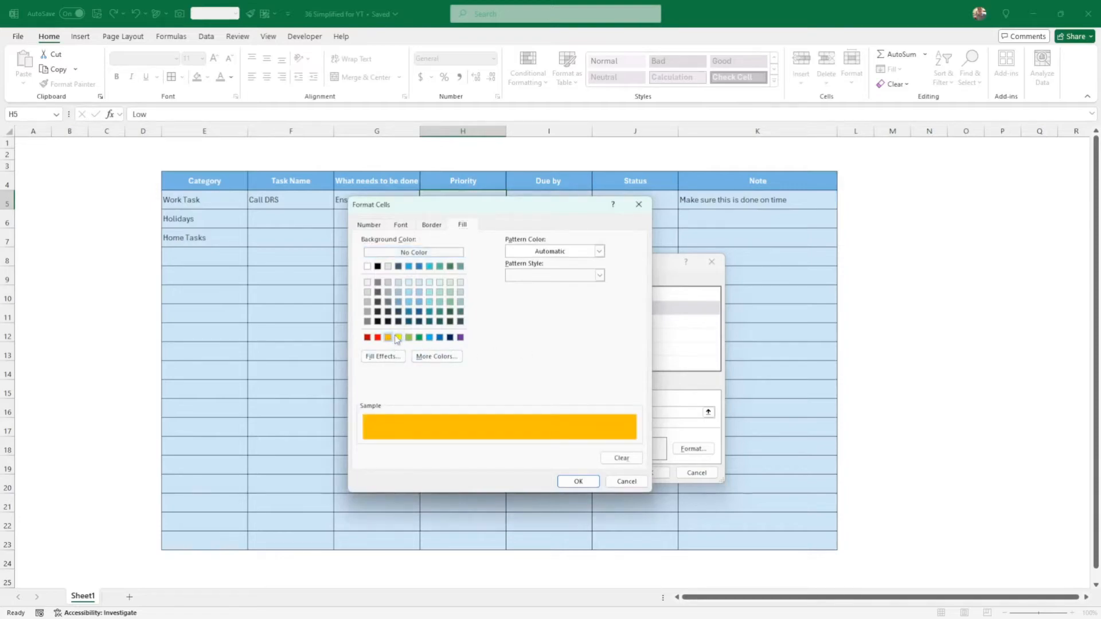
pyautogui.click(434, 356)
pyautogui.moveTo(532, 334); pyautogui.dragTo(531, 313)
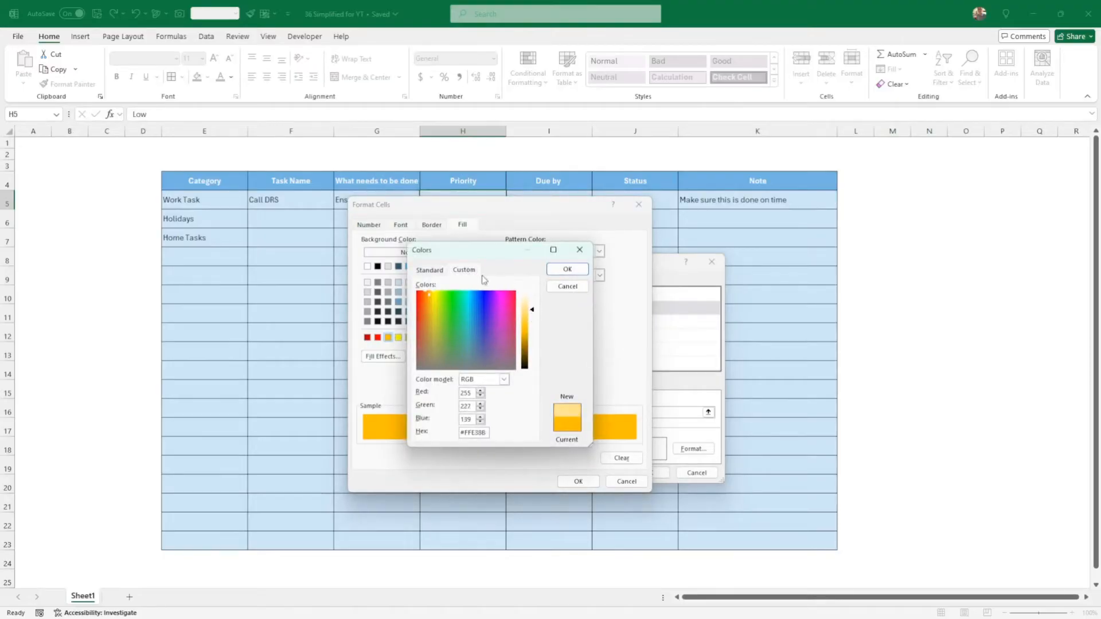
pyautogui.moveTo(531, 311); pyautogui.dragTo(528, 301)
pyautogui.click(567, 269)
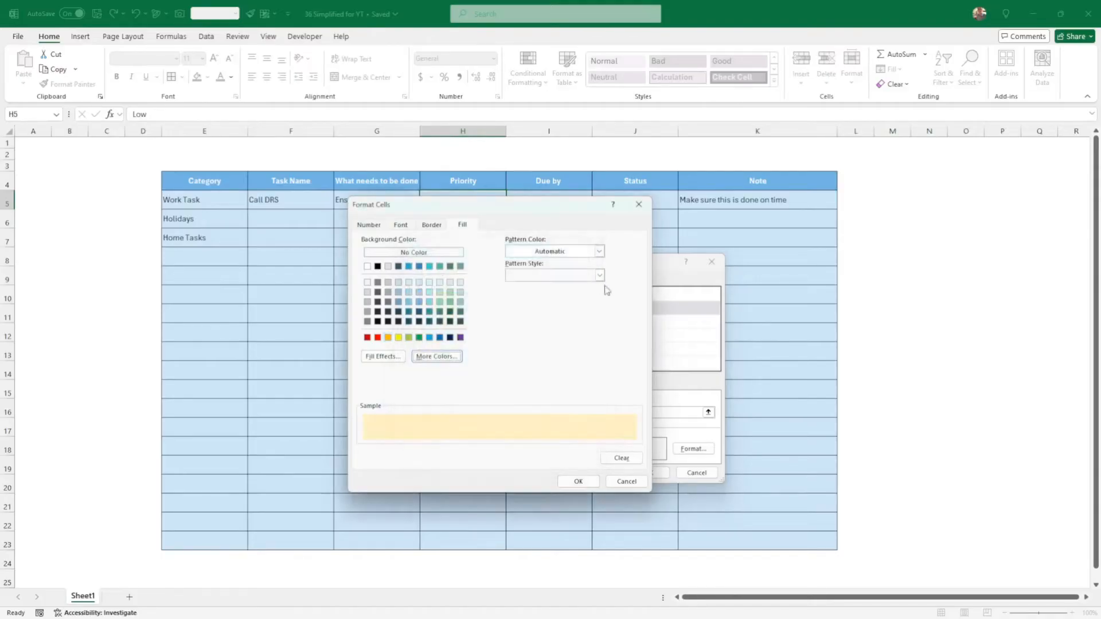
pyautogui.click(578, 482)
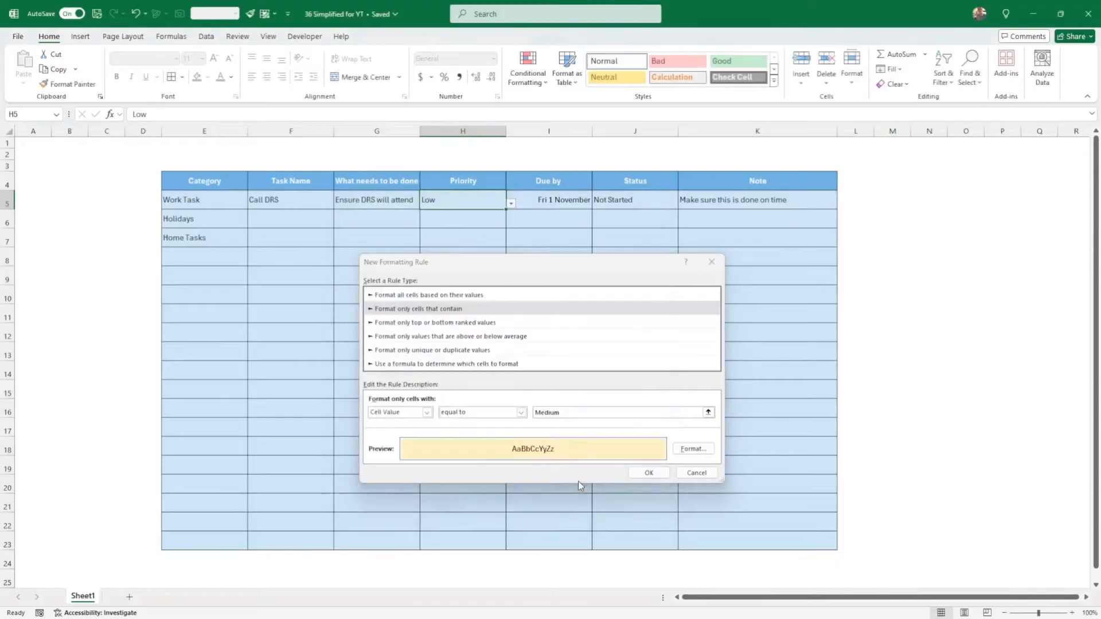
pyautogui.click(649, 473)
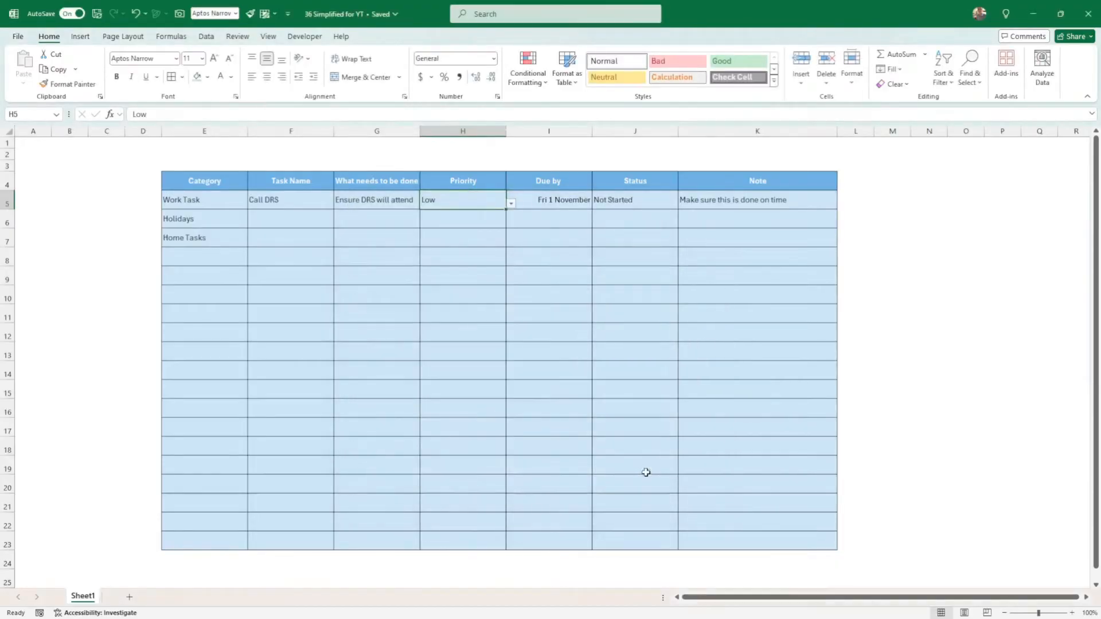
pyautogui.click(510, 205)
pyautogui.click(469, 227)
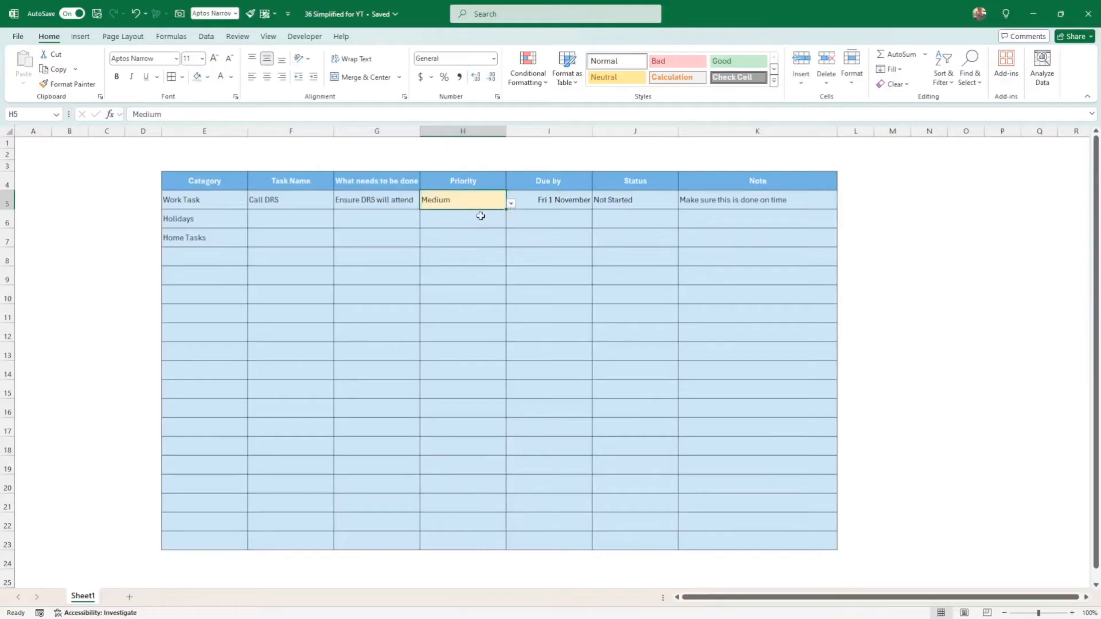
# Extend the Medium conditional formatting rule to apply to the whole Priority column range H5:H23
pyautogui.click(533, 86)
pyautogui.click(541, 253)
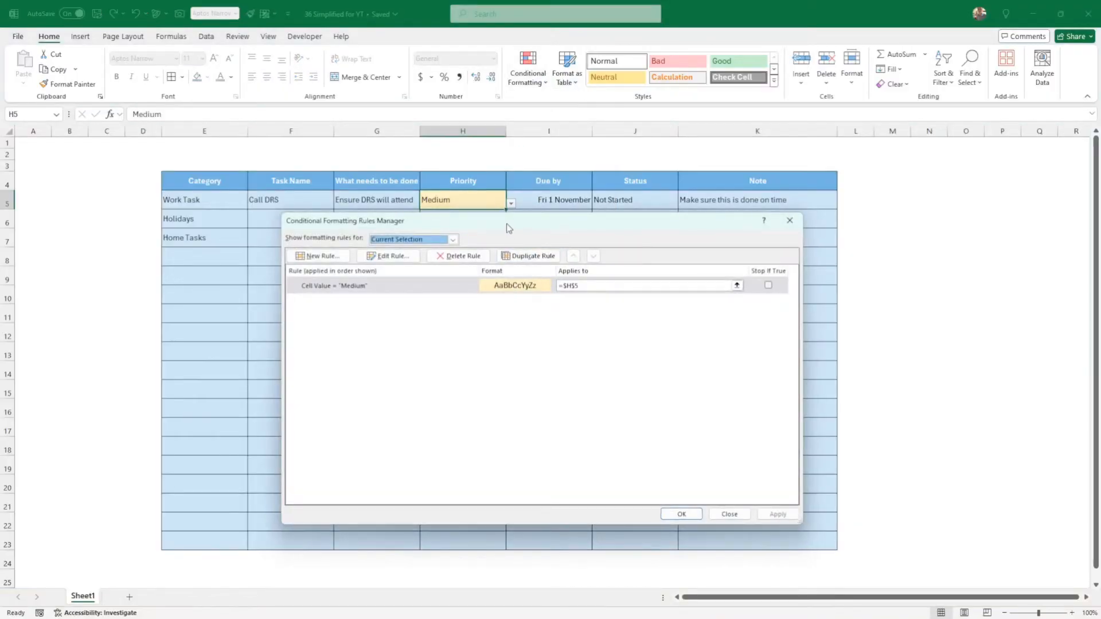
pyautogui.moveTo(508, 228); pyautogui.dragTo(747, 214)
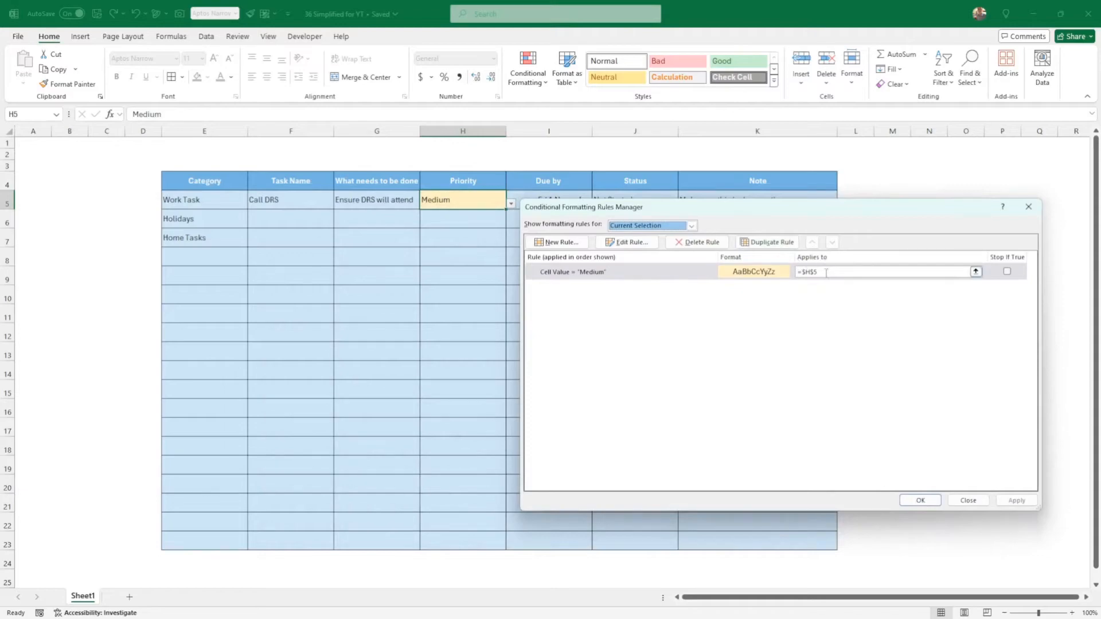
pyautogui.click(826, 273)
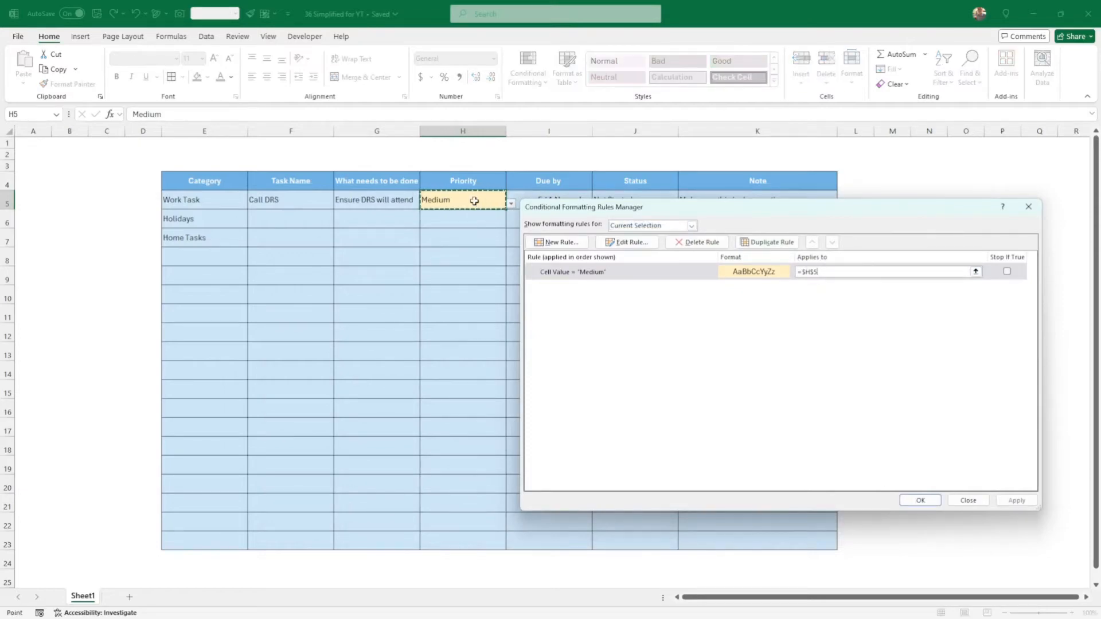
pyautogui.moveTo(470, 199); pyautogui.dragTo(467, 545)
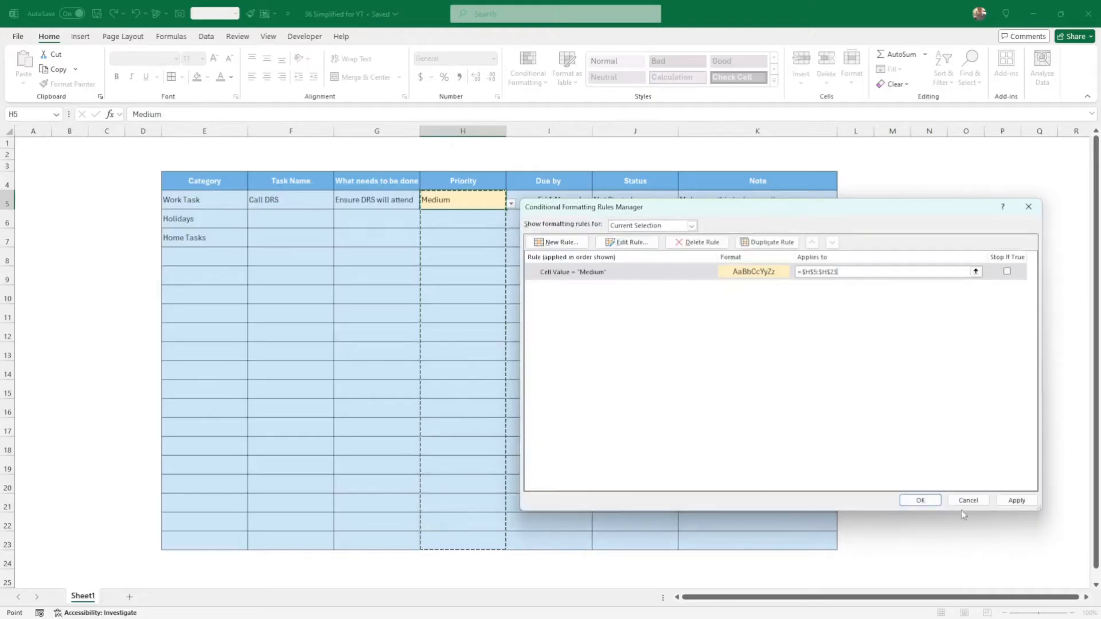
pyautogui.click(1013, 501)
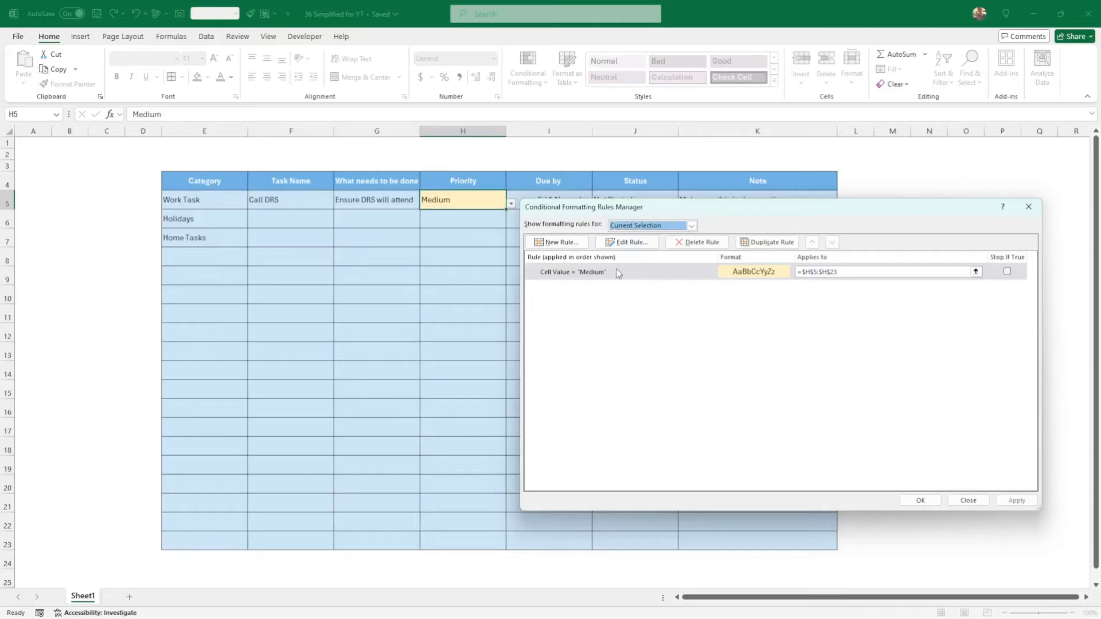
# Duplicate the Medium rule and change the copy to format cells with a value equal to High
pyautogui.click(559, 274)
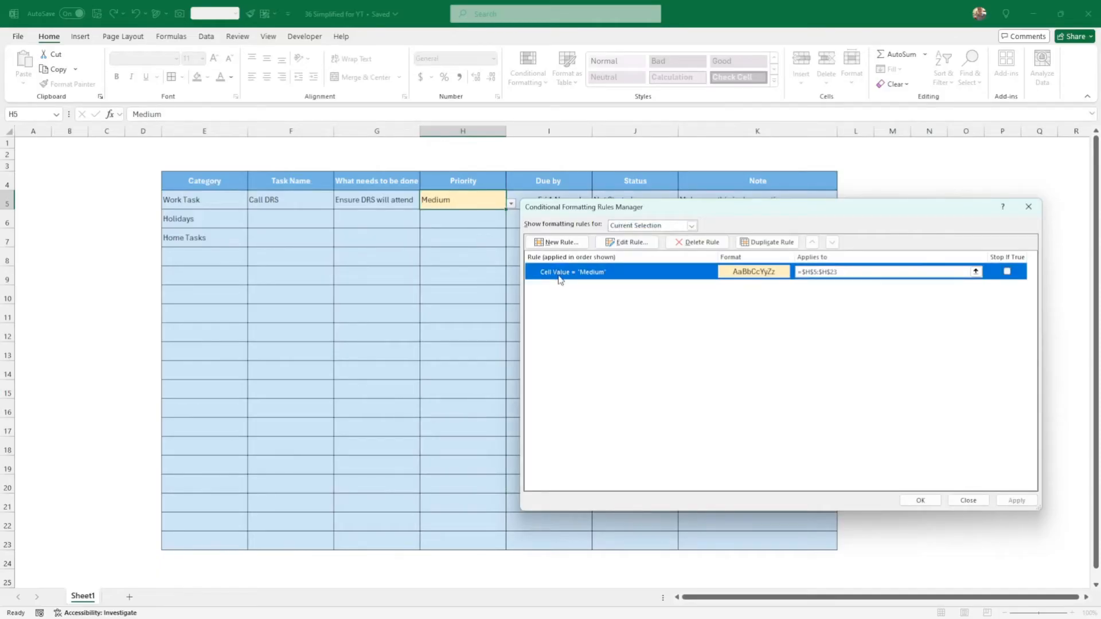
pyautogui.click(766, 244)
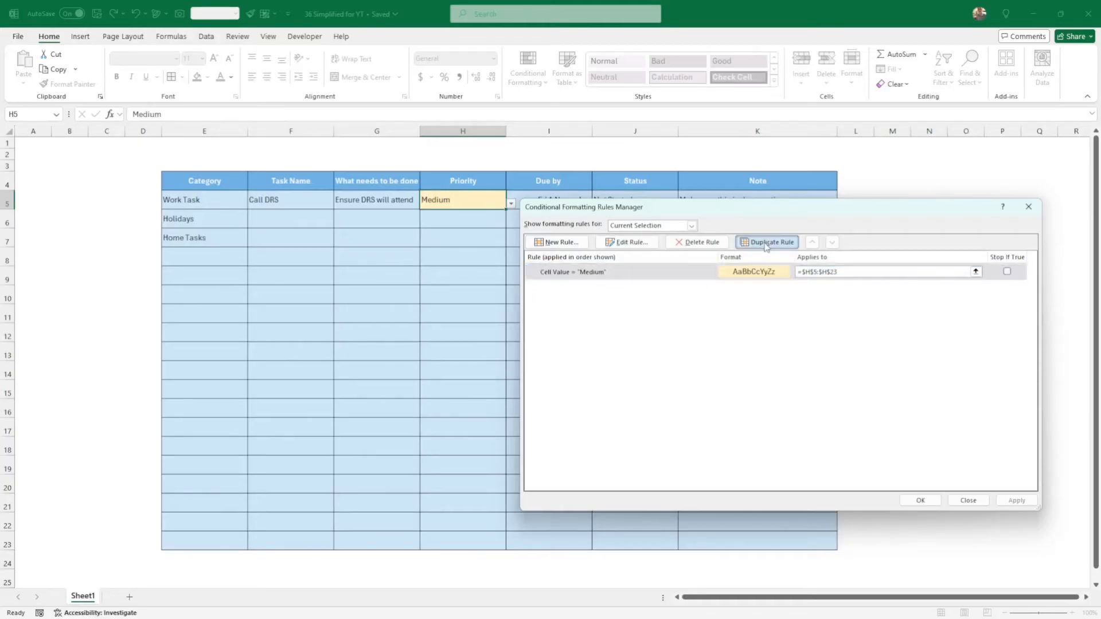
pyautogui.click(633, 242)
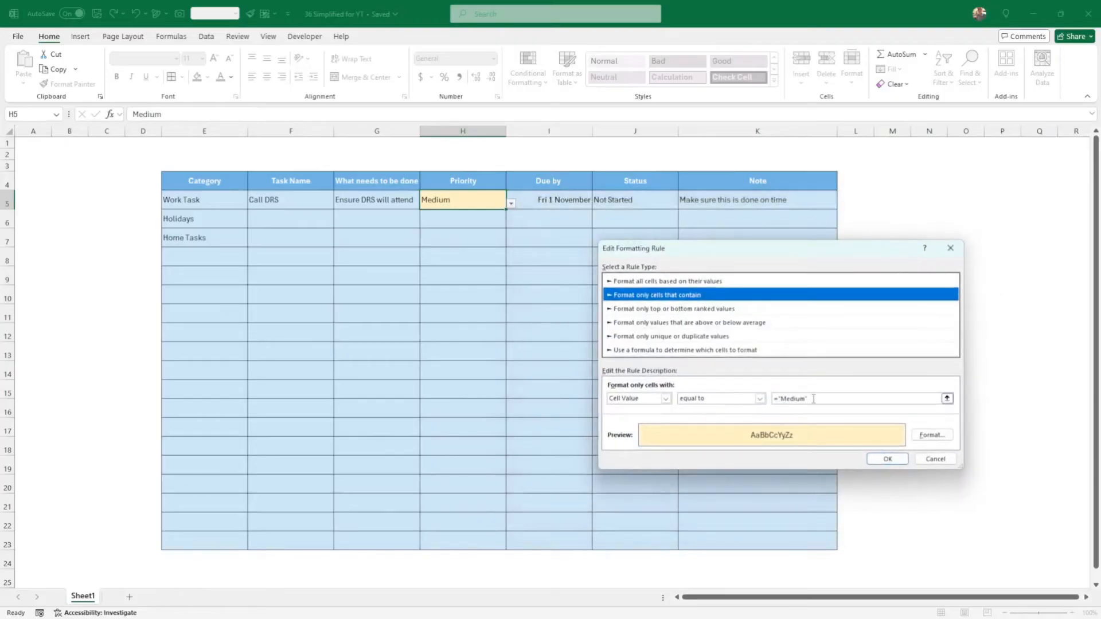
pyautogui.moveTo(810, 398); pyautogui.dragTo(771, 399)
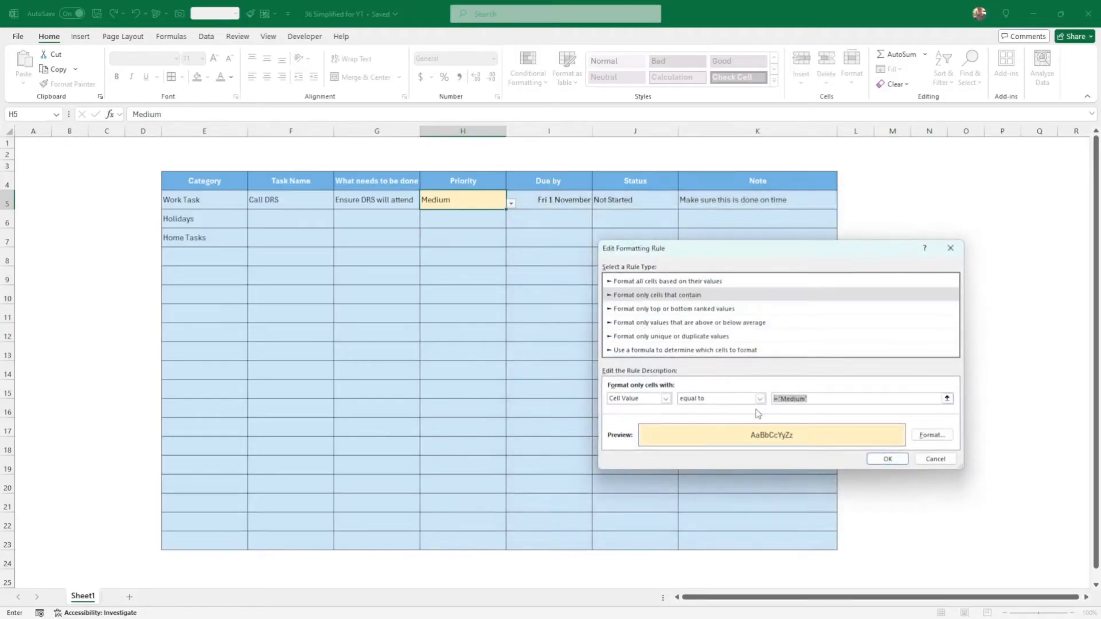
pyautogui.write('High')
# Give the High rule a custom pale red fill and apply the Priority column's formatting rules
pyautogui.click(931, 435)
pyautogui.click(658, 328)
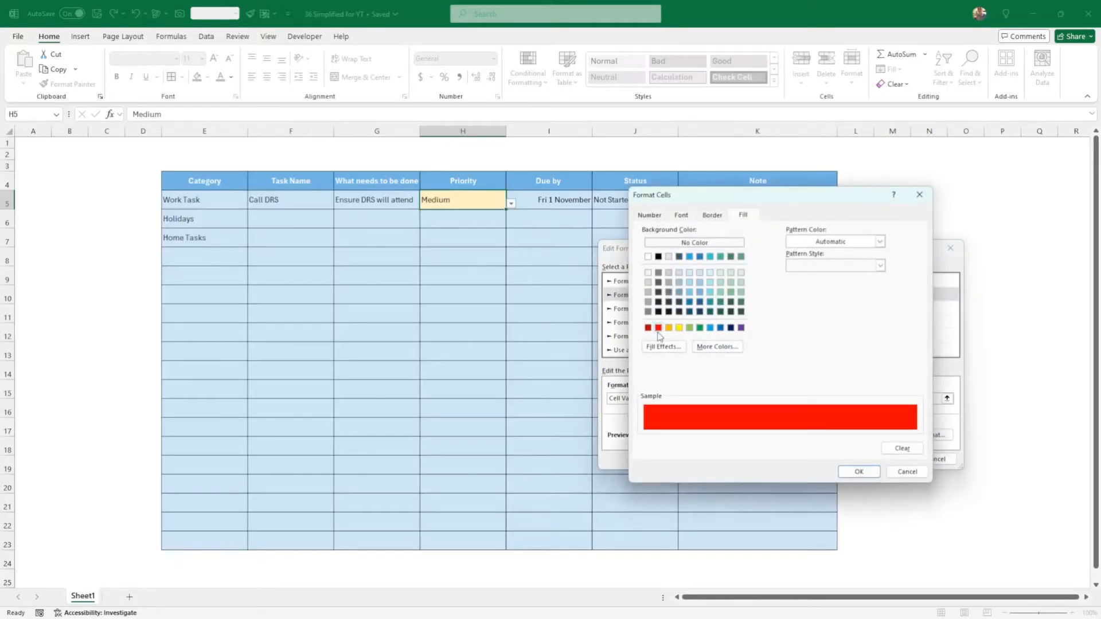
pyautogui.click(716, 346)
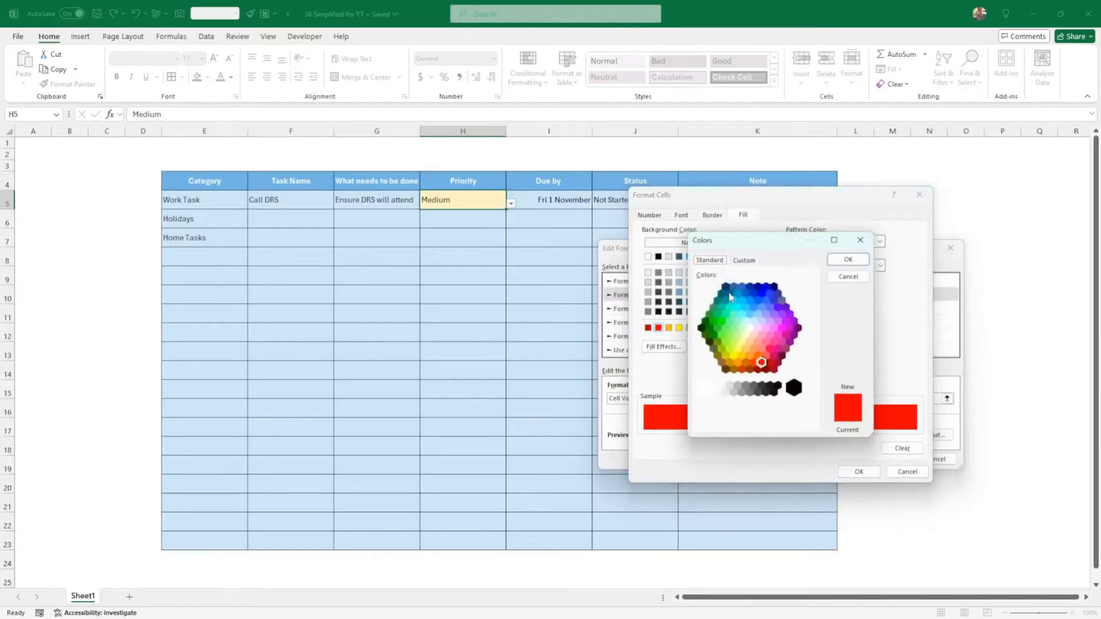
pyautogui.click(744, 261)
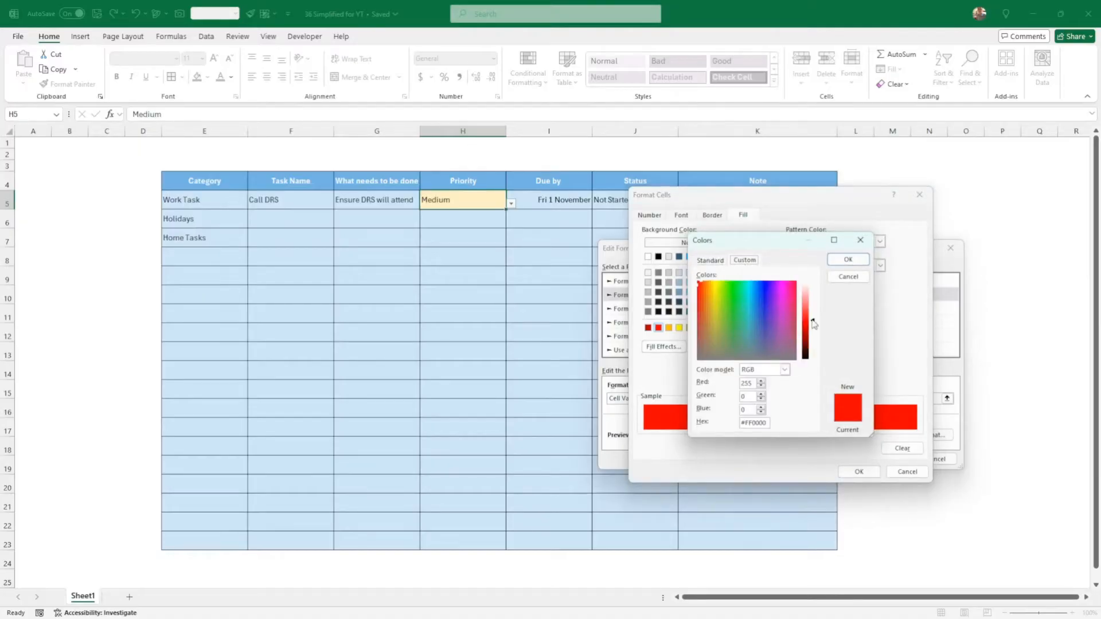
pyautogui.moveTo(810, 323); pyautogui.dragTo(810, 295)
pyautogui.click(848, 259)
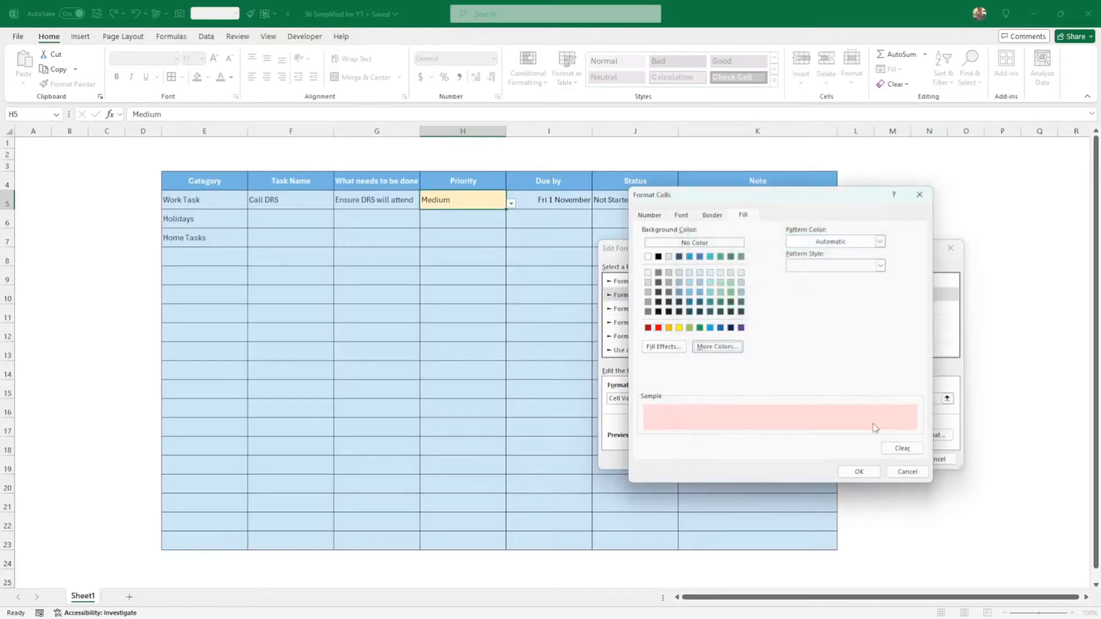
pyautogui.click(858, 472)
pyautogui.click(885, 458)
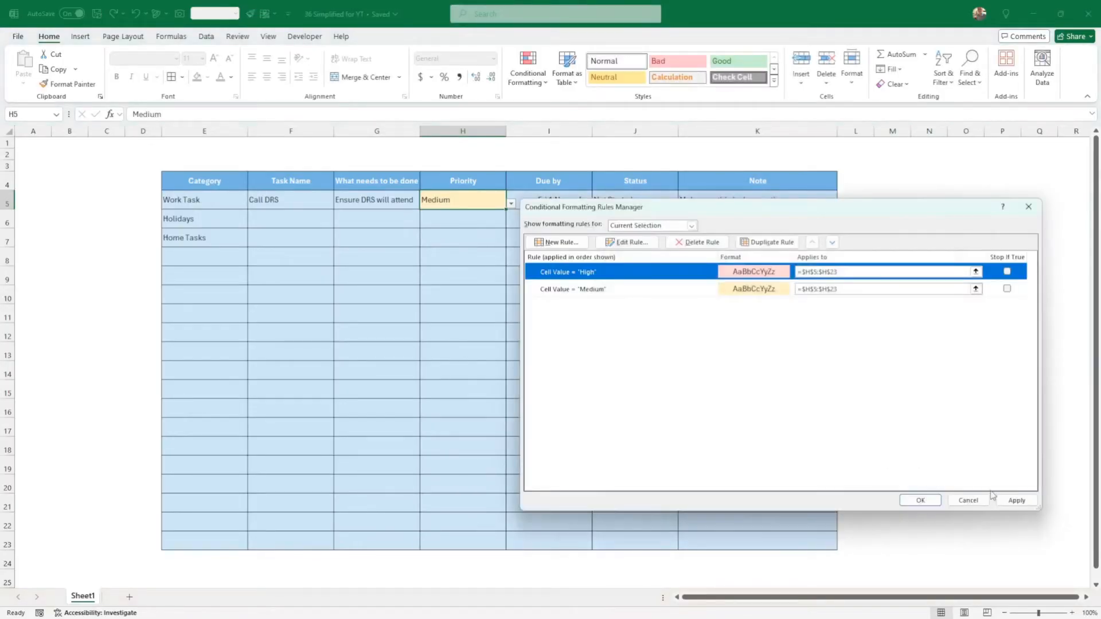
pyautogui.click(1014, 500)
pyautogui.click(920, 501)
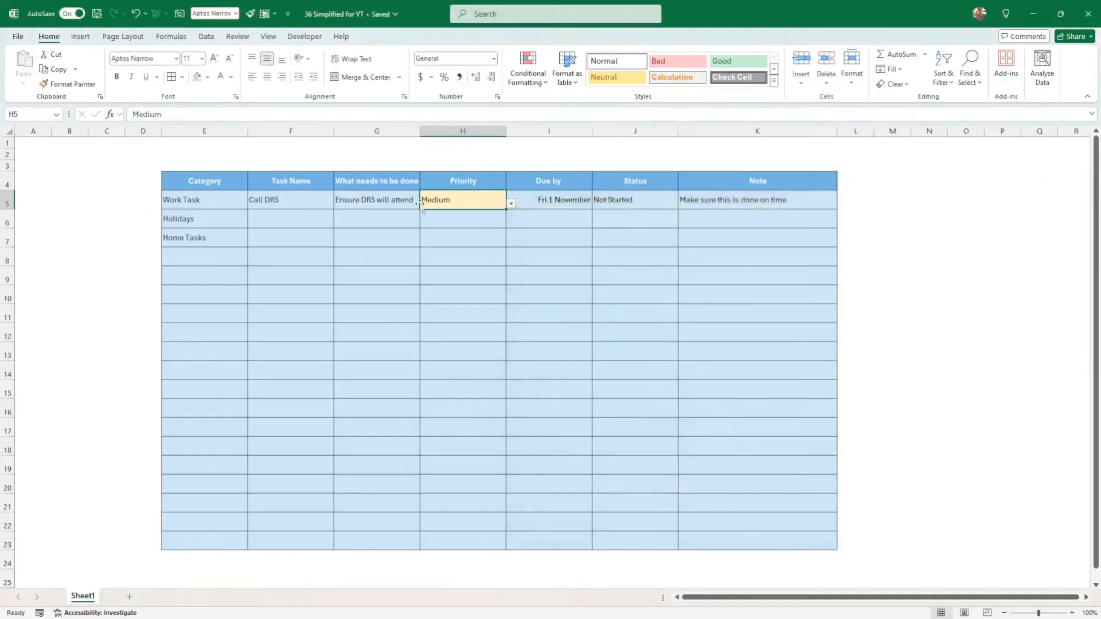
# Set the priority of the Holidays row to High in H6 and of the Home Tasks row to Low in H7
pyautogui.click(444, 220)
pyautogui.click(510, 222)
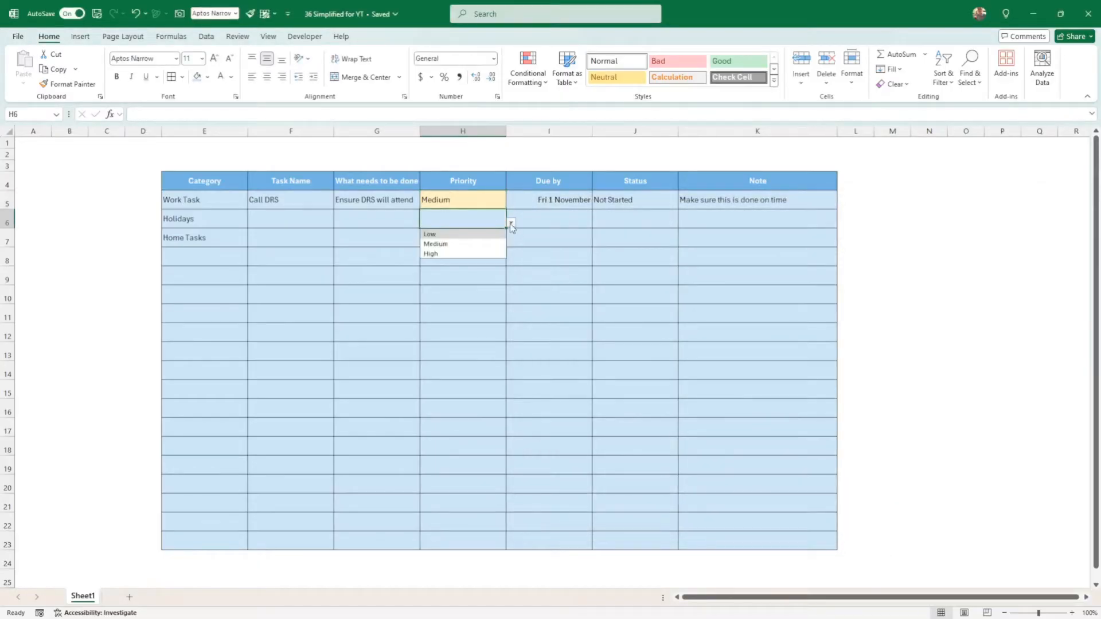
pyautogui.click(477, 252)
pyautogui.click(475, 243)
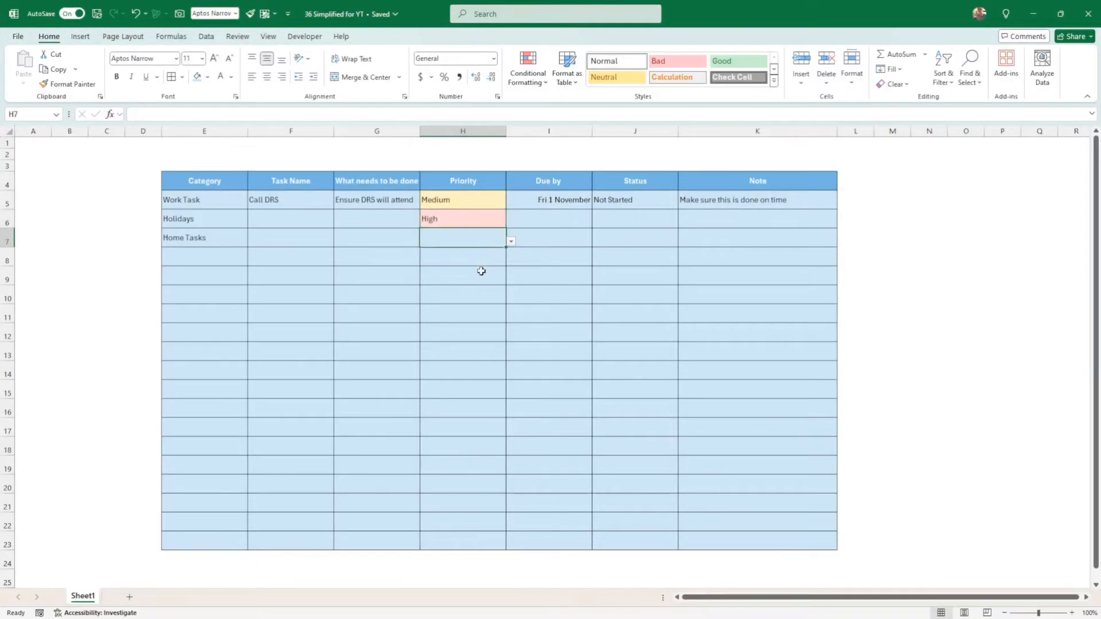
pyautogui.click(483, 220)
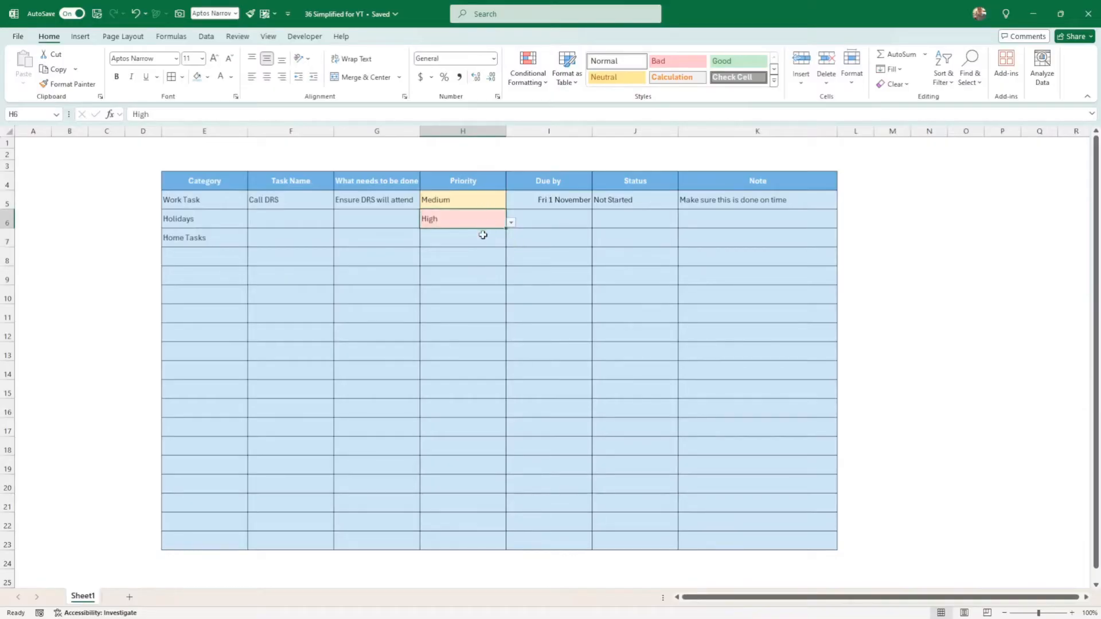
pyautogui.click(488, 235)
pyautogui.click(510, 241)
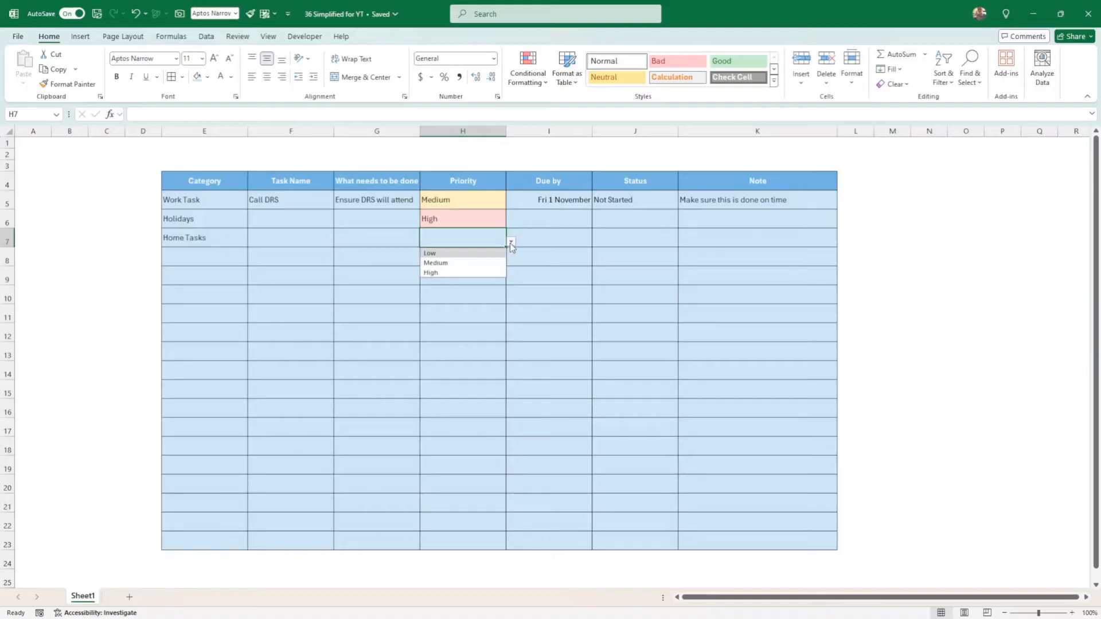
pyautogui.click(493, 254)
pyautogui.click(494, 262)
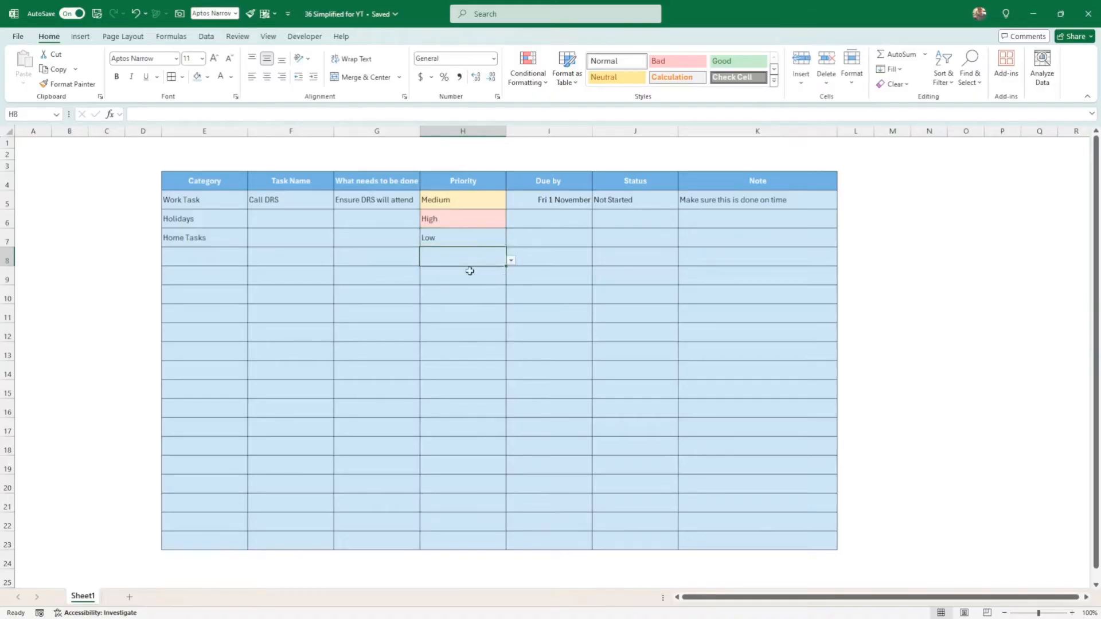
# Centre the due date in I5 and start a conditional formatting rule there for cell values equal to =today()
pyautogui.click(550, 205)
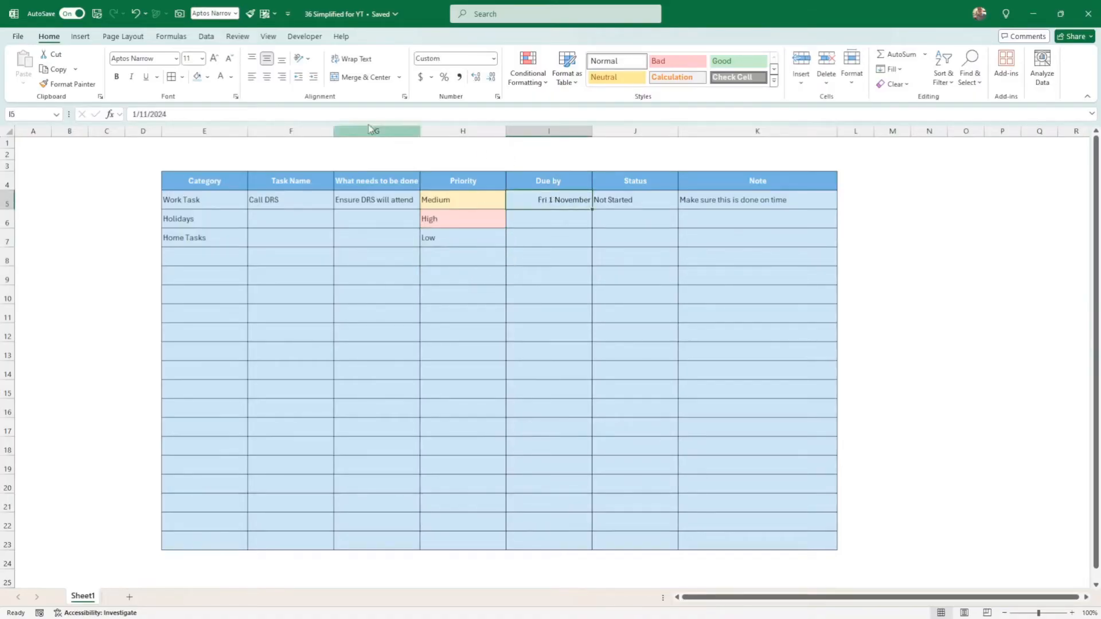
pyautogui.click(267, 76)
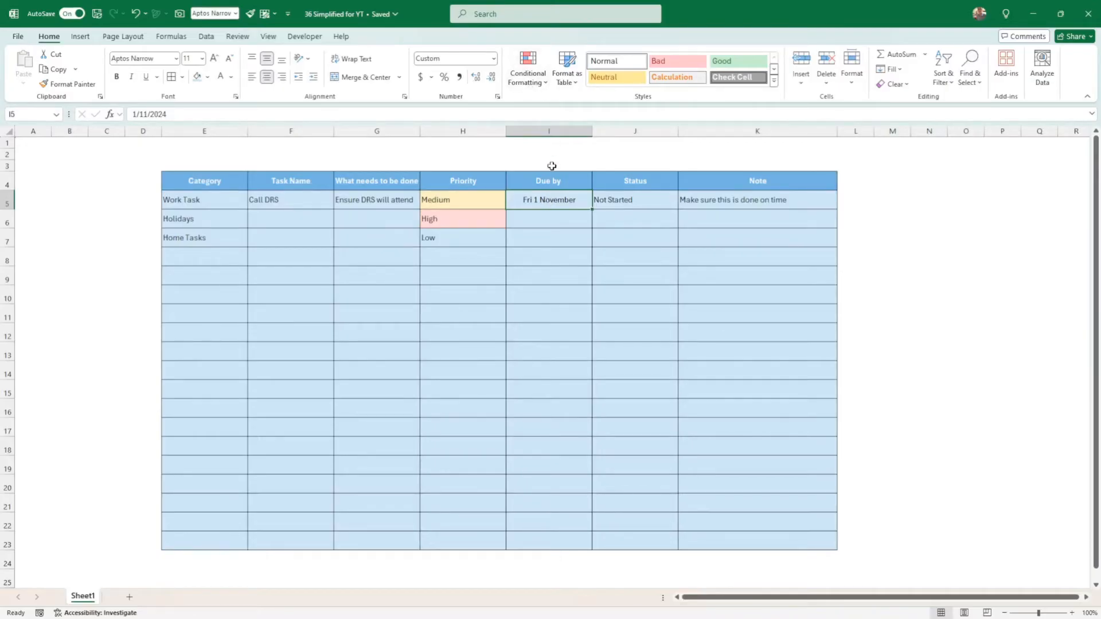
pyautogui.click(532, 85)
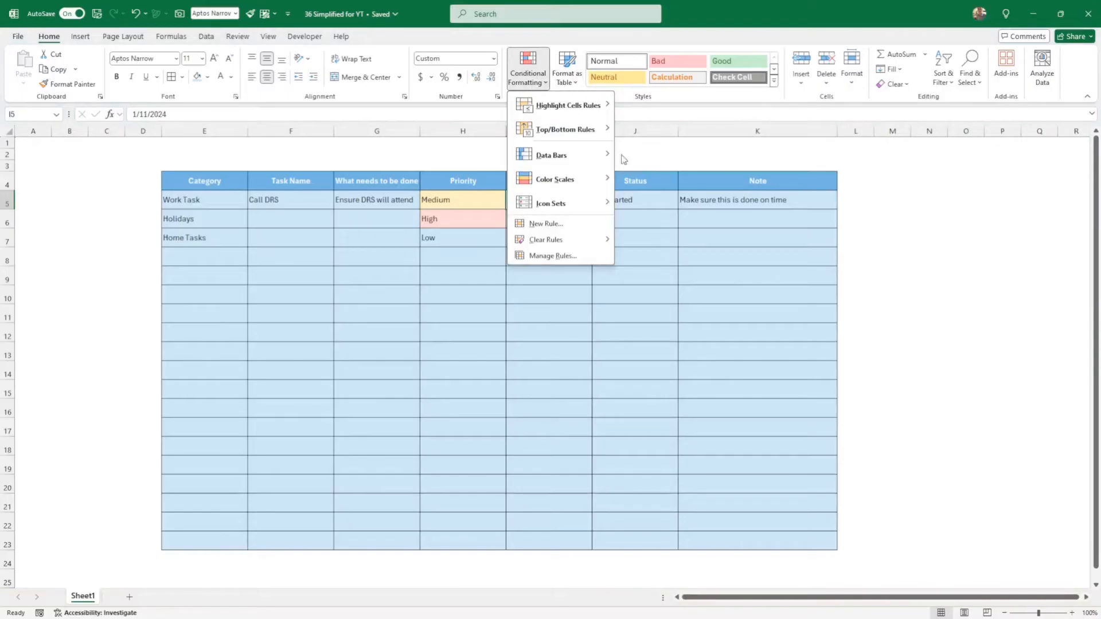
pyautogui.click(551, 225)
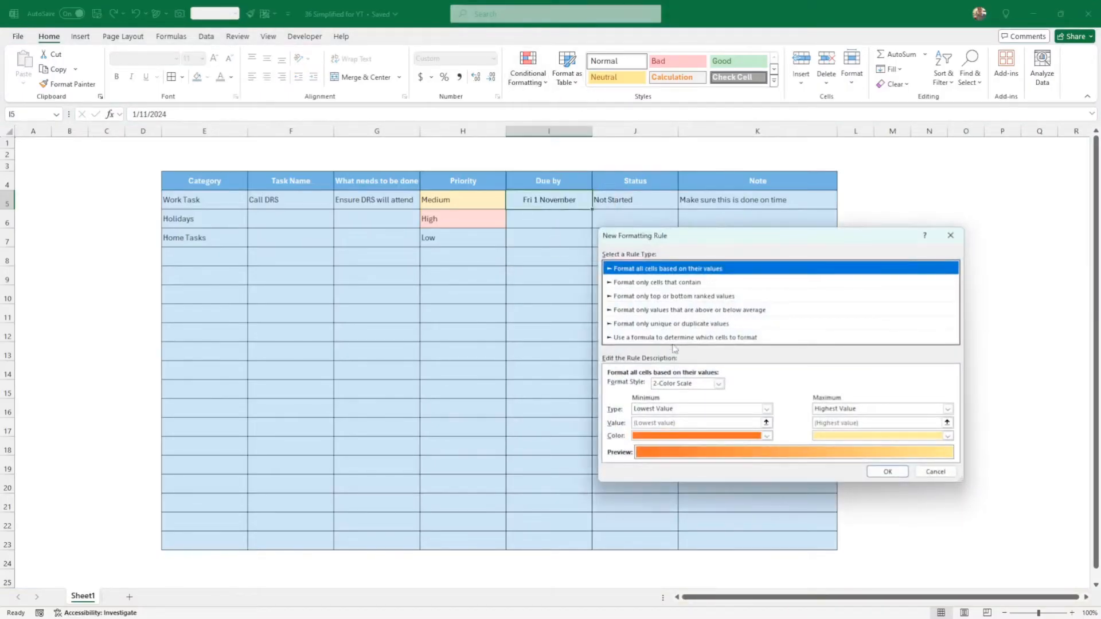
pyautogui.click(675, 283)
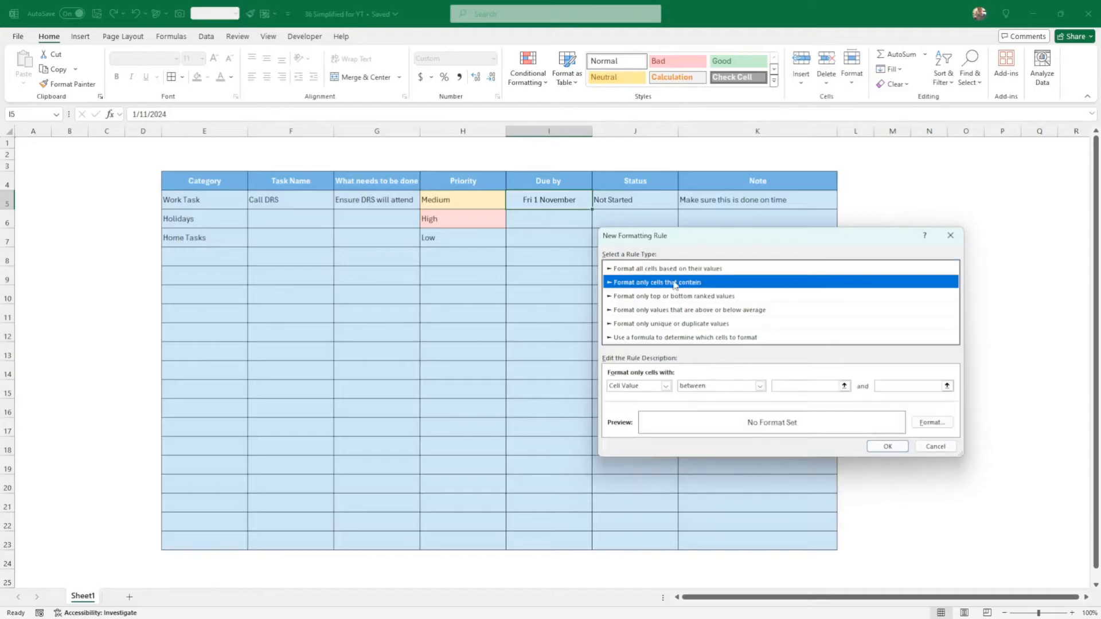
pyautogui.click(759, 385)
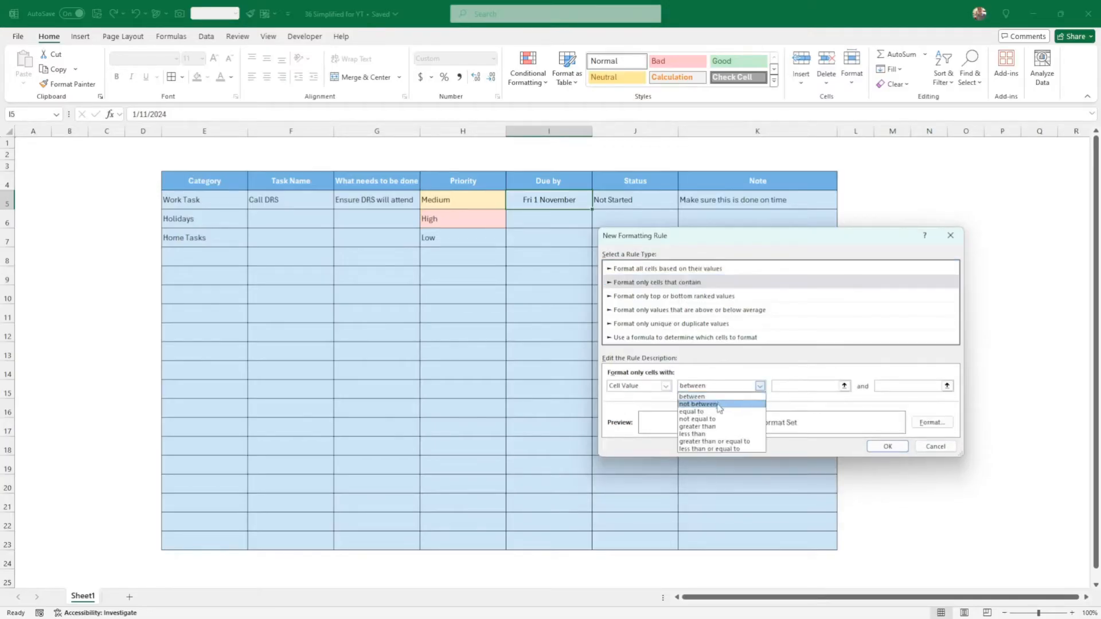
pyautogui.click(705, 412)
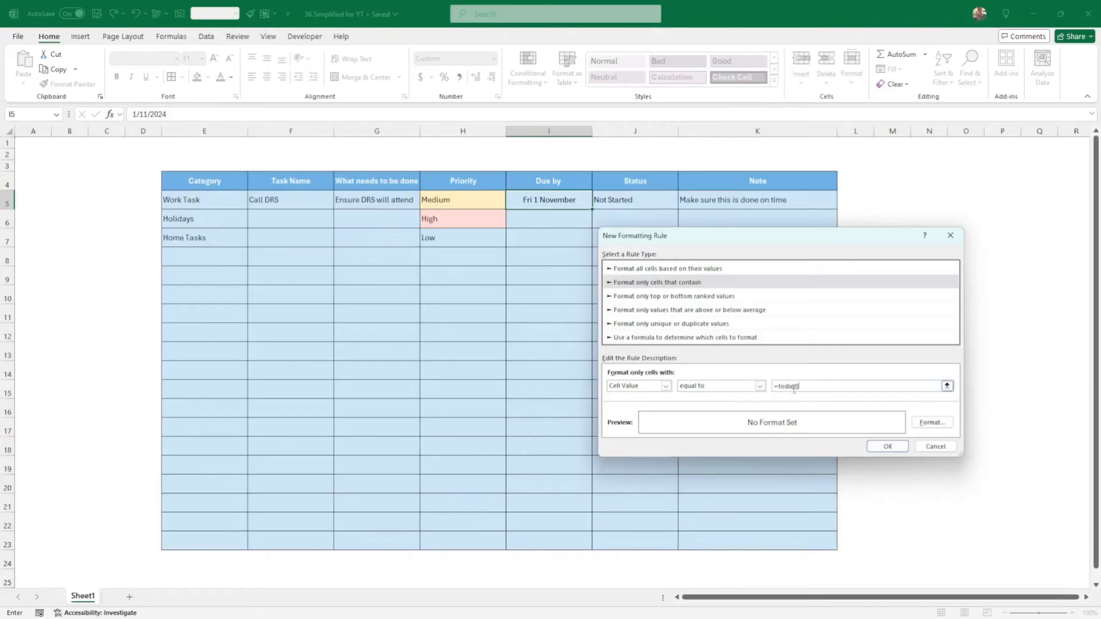
# Give the due date rule for today a custom pale red fill and save the rule
pyautogui.click(923, 425)
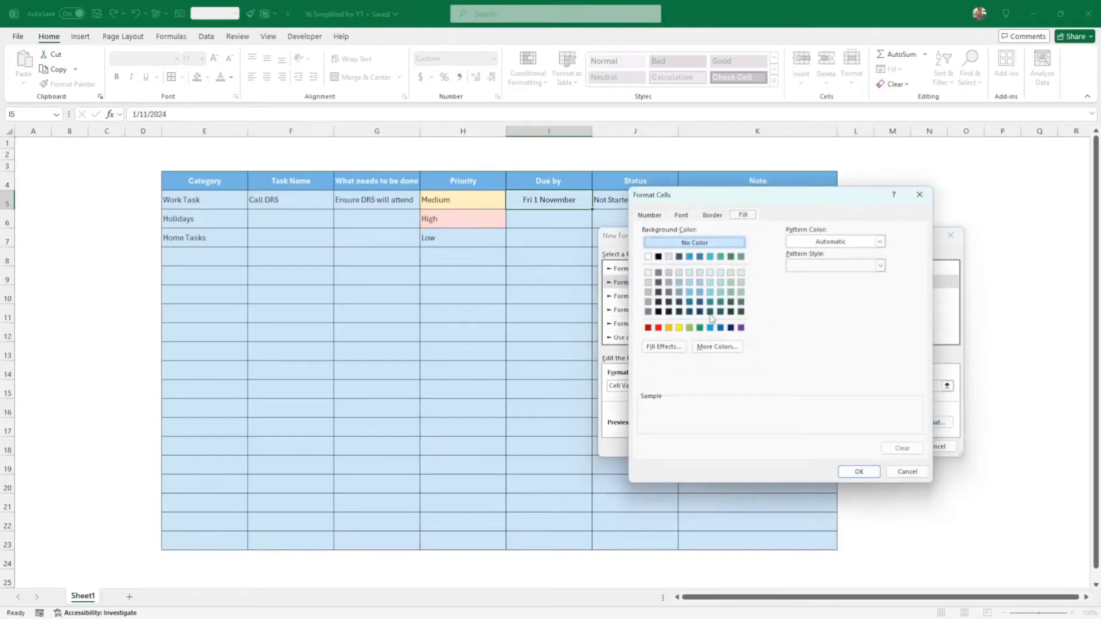
pyautogui.click(660, 329)
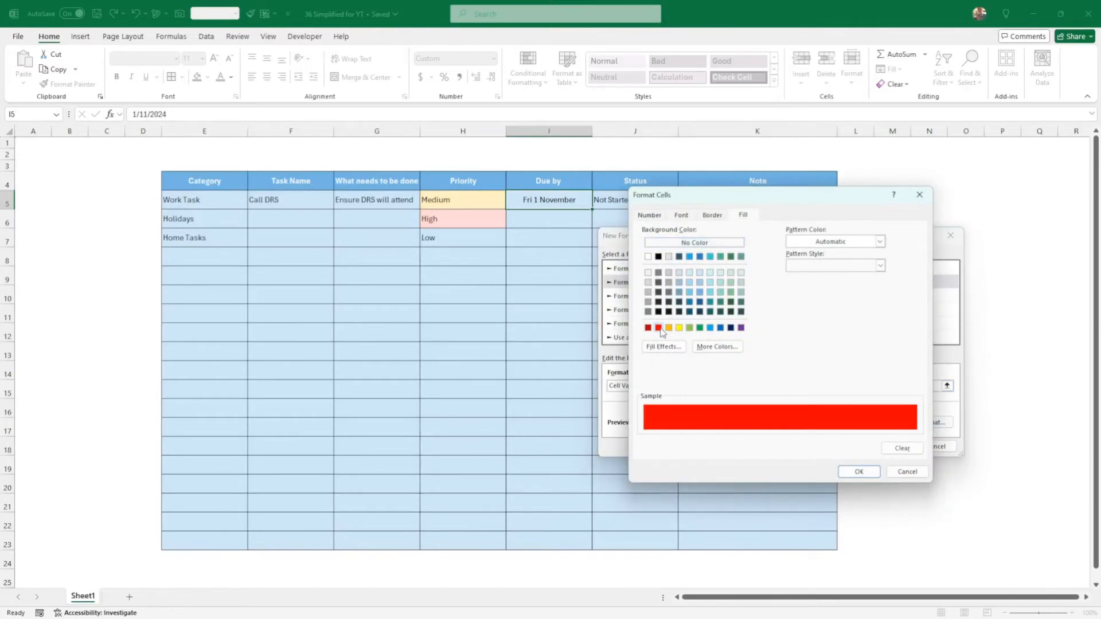
pyautogui.click(718, 347)
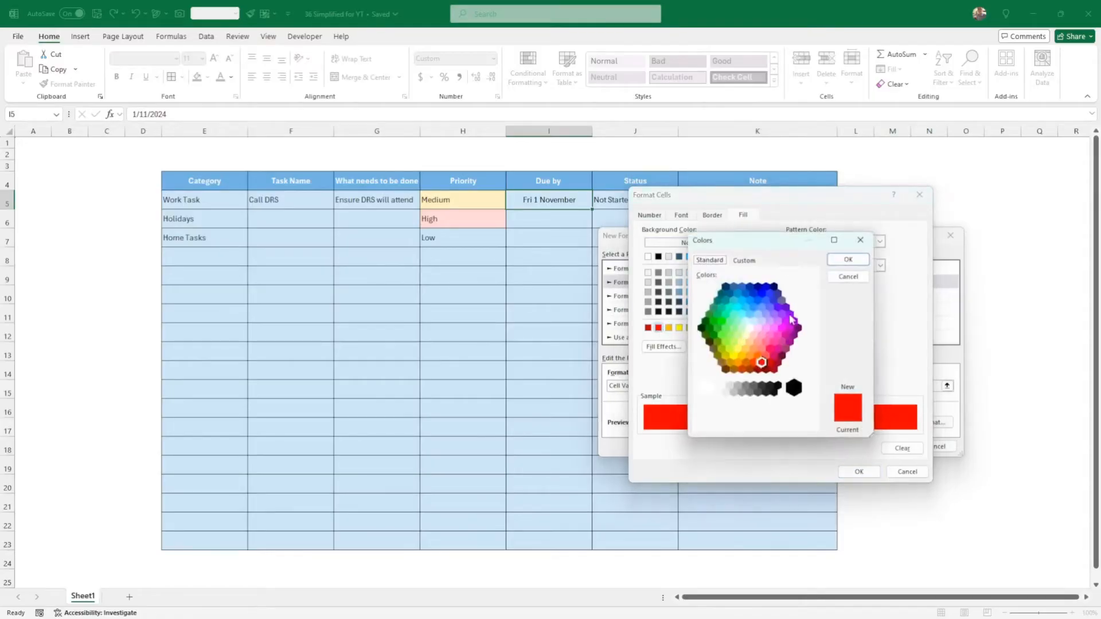
pyautogui.click(744, 260)
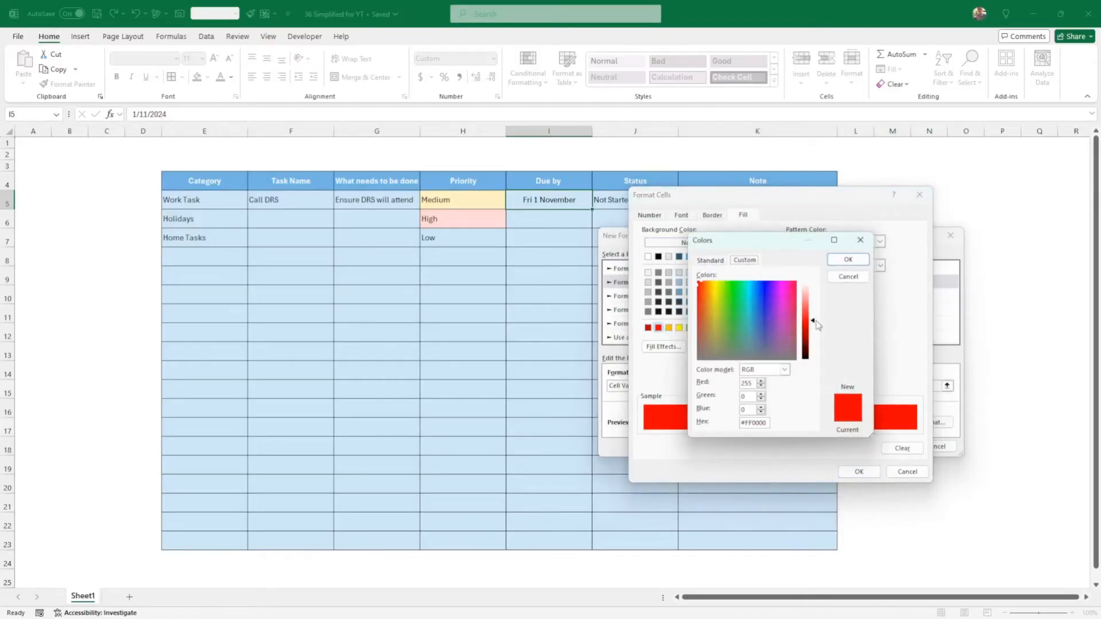
pyautogui.moveTo(813, 321); pyautogui.dragTo(812, 294)
pyautogui.click(848, 259)
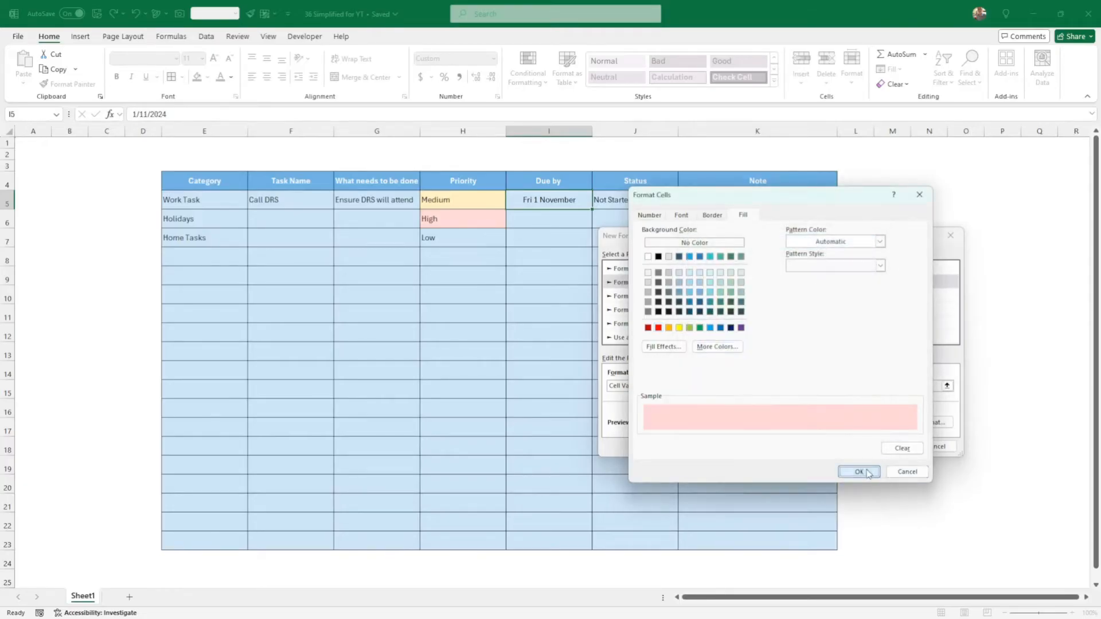
pyautogui.click(859, 471)
pyautogui.click(888, 446)
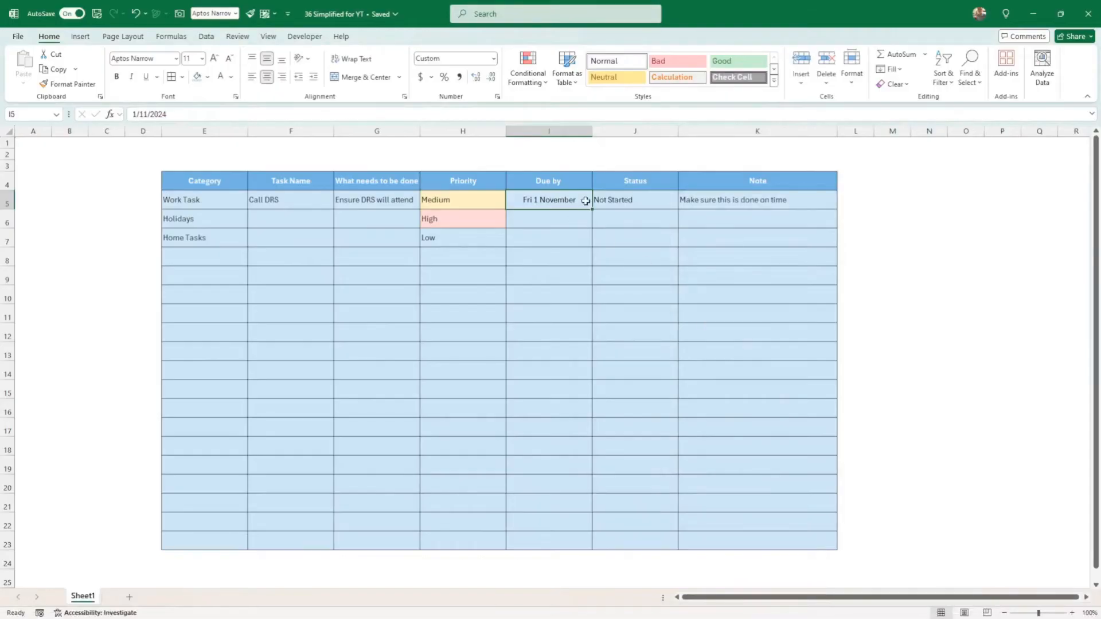
# Set the Call DRS task's due date in I5 to 8 October
pyautogui.write('8 October')
pyautogui.press('Return')
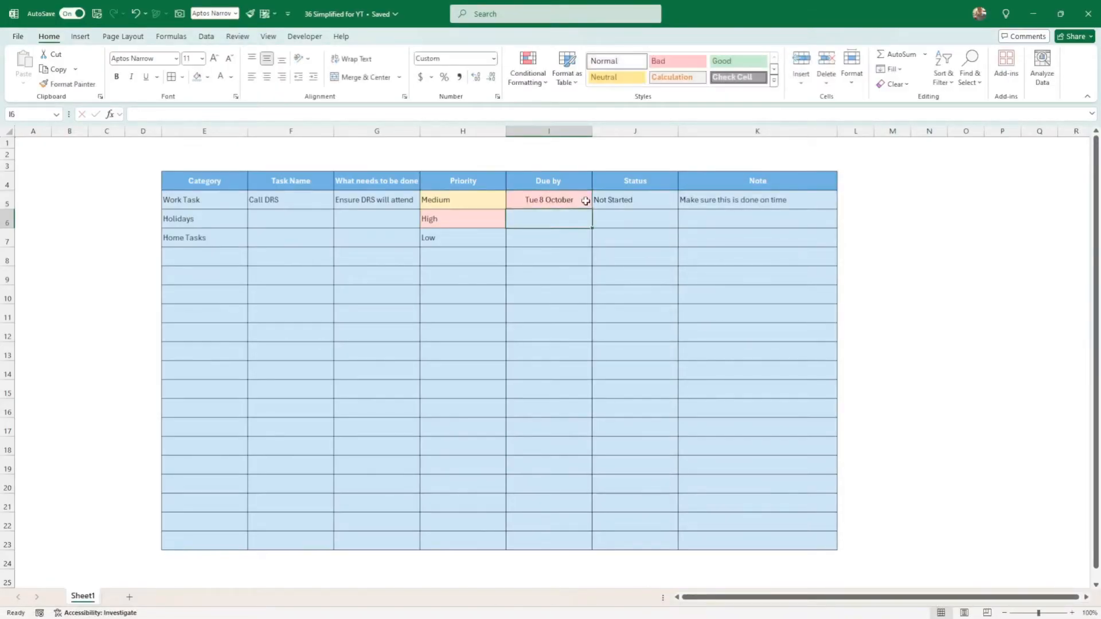
pyautogui.click(585, 201)
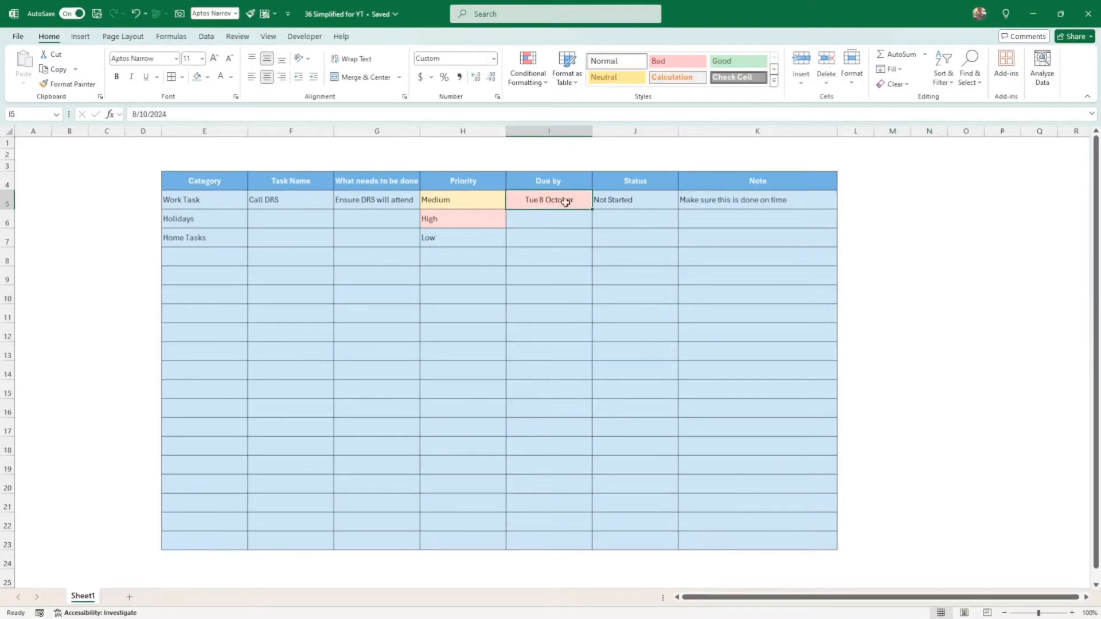
# Copy the formatting of the due date in I5 to the remaining Due by cells down to I23
pyautogui.click(81, 86)
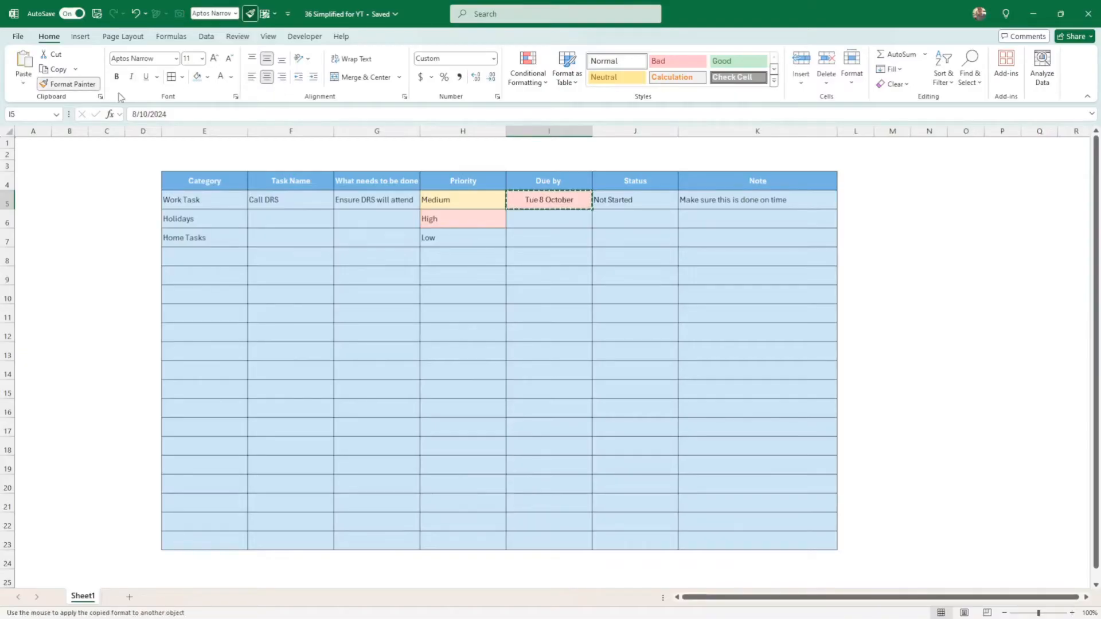
pyautogui.moveTo(545, 231); pyautogui.dragTo(545, 533)
pyautogui.click(675, 426)
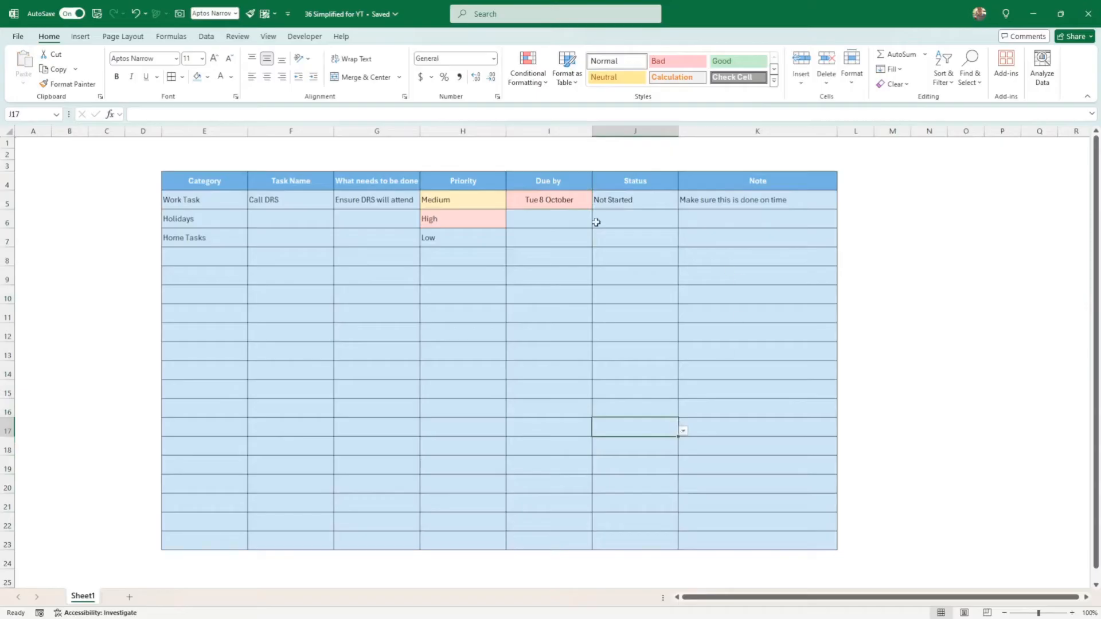
# Review the conditional formatting rule for today's date on I5, including its condition, fill and applied range
pyautogui.click(549, 199)
pyautogui.click(528, 73)
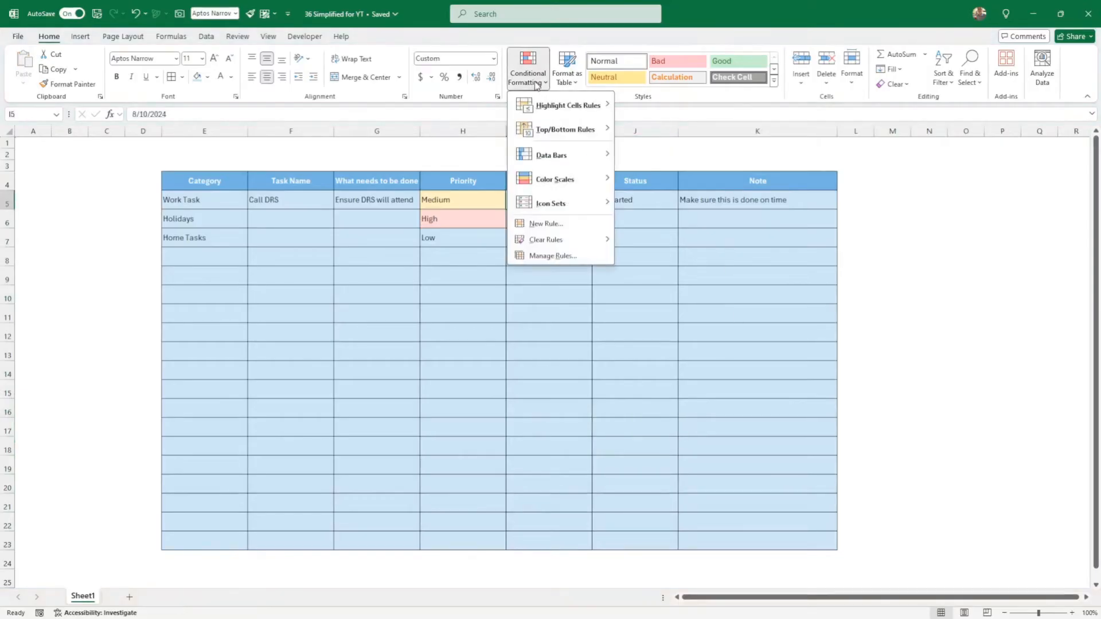
pyautogui.click(546, 255)
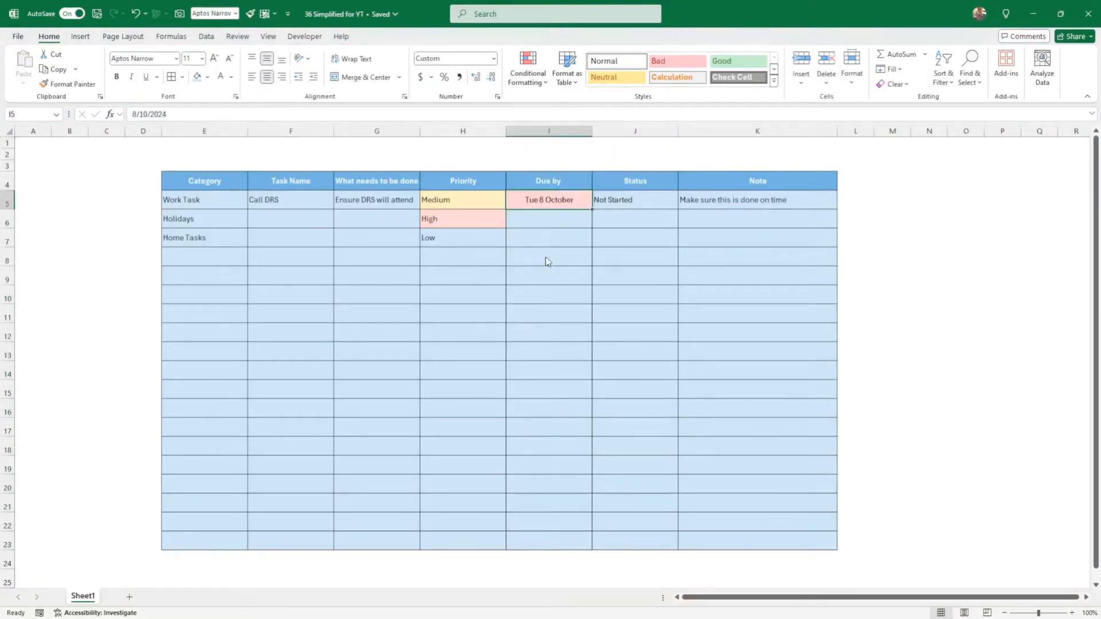
pyautogui.click(582, 261)
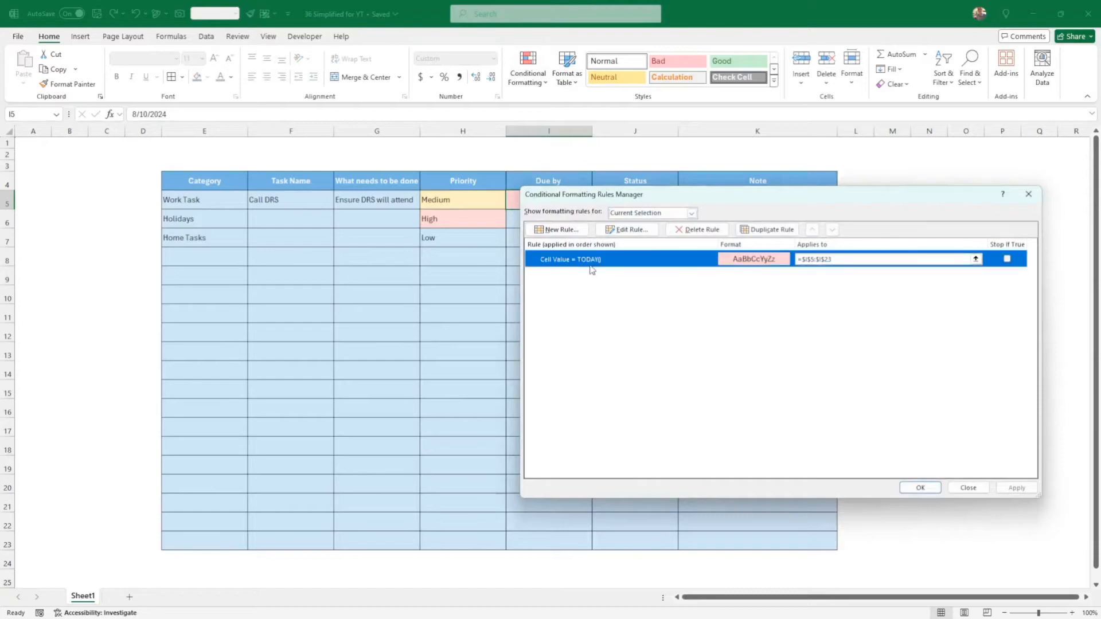
pyautogui.click(640, 230)
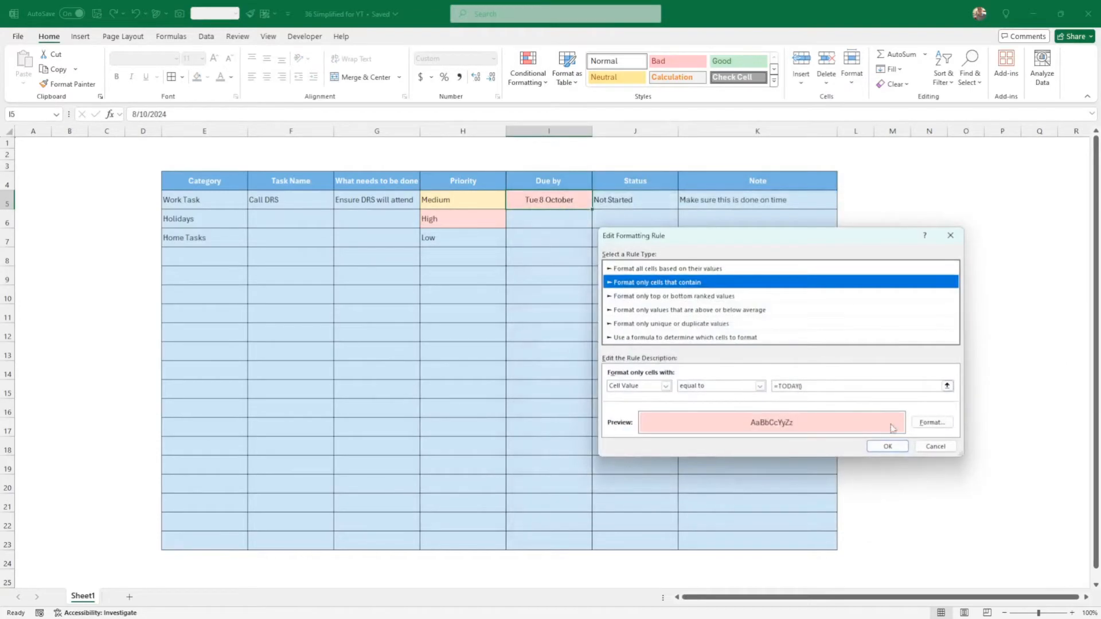
pyautogui.click(887, 446)
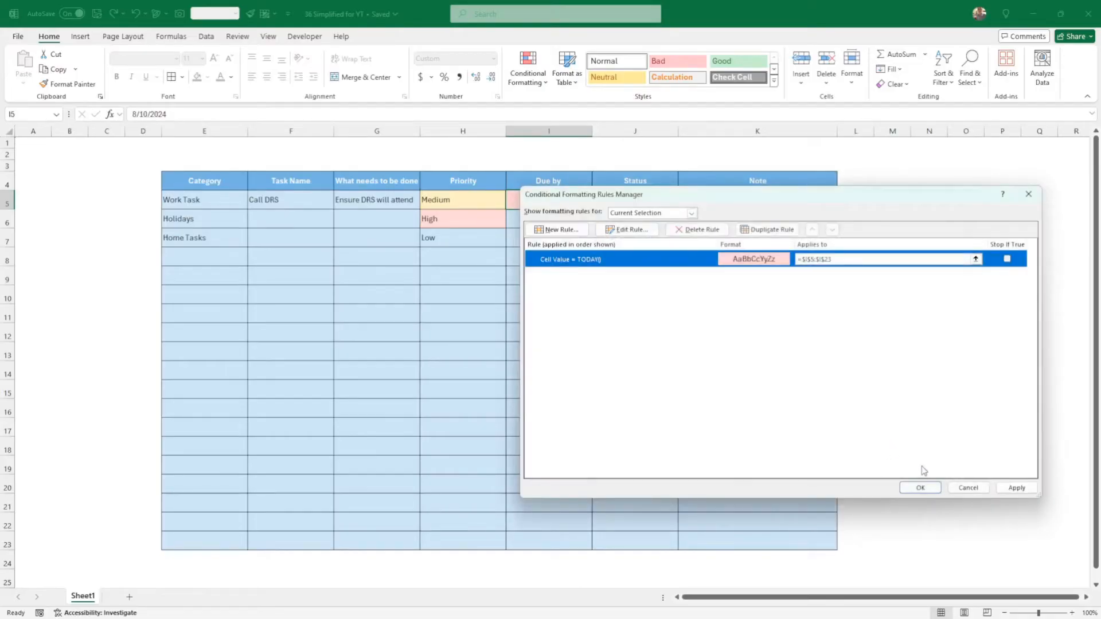
pyautogui.click(920, 487)
pyautogui.click(821, 427)
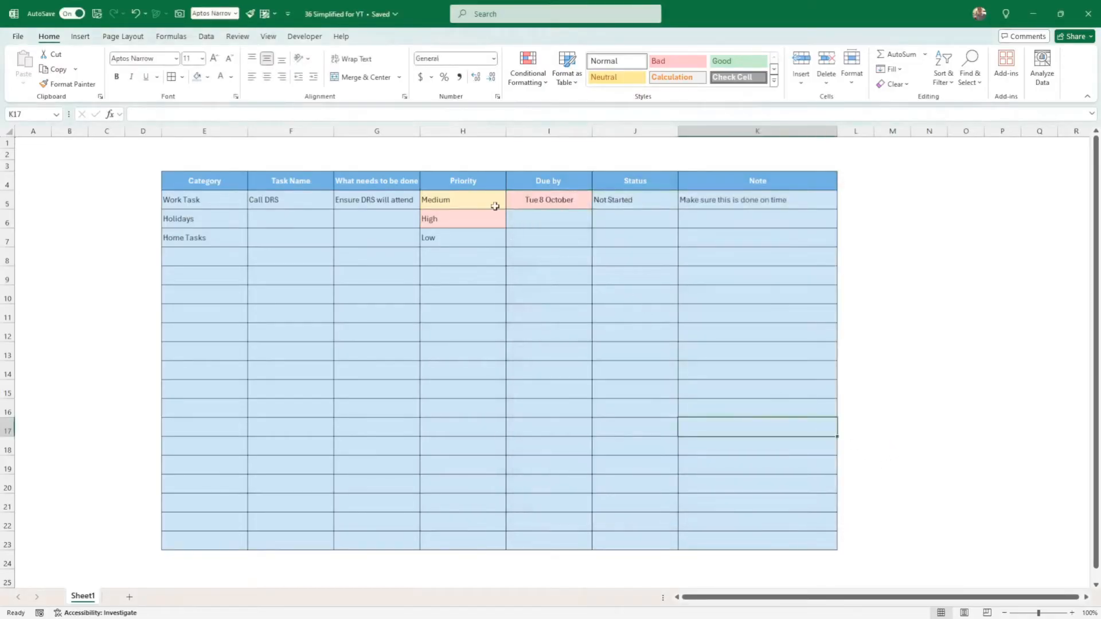
# Start a conditional formatting rule on the status cell J5 for cell values equal to In Progress
pyautogui.click(609, 197)
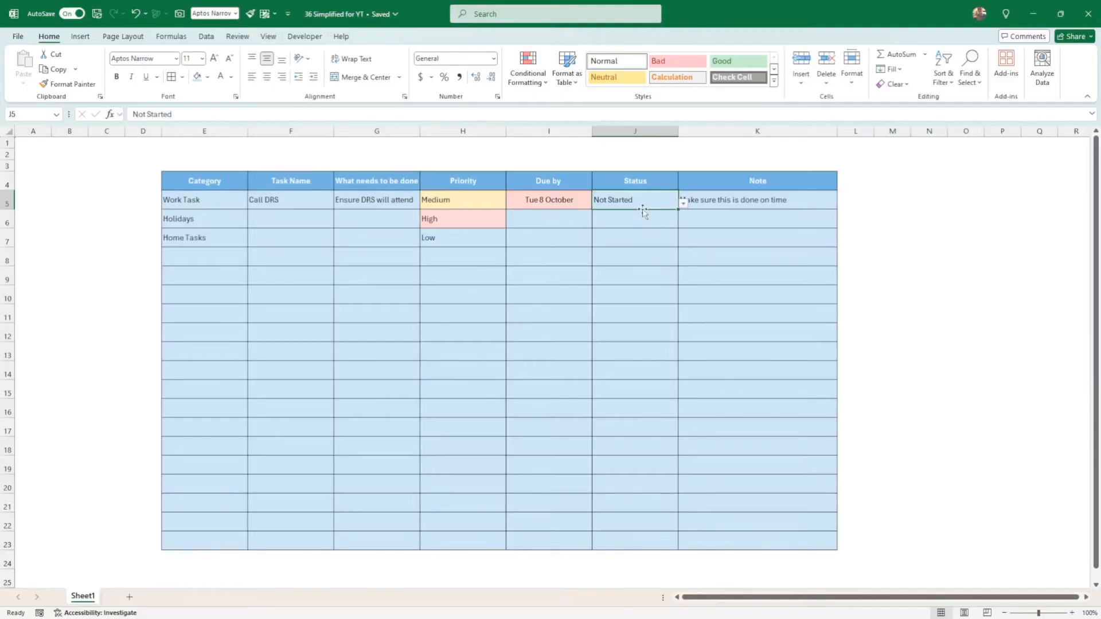
pyautogui.click(527, 68)
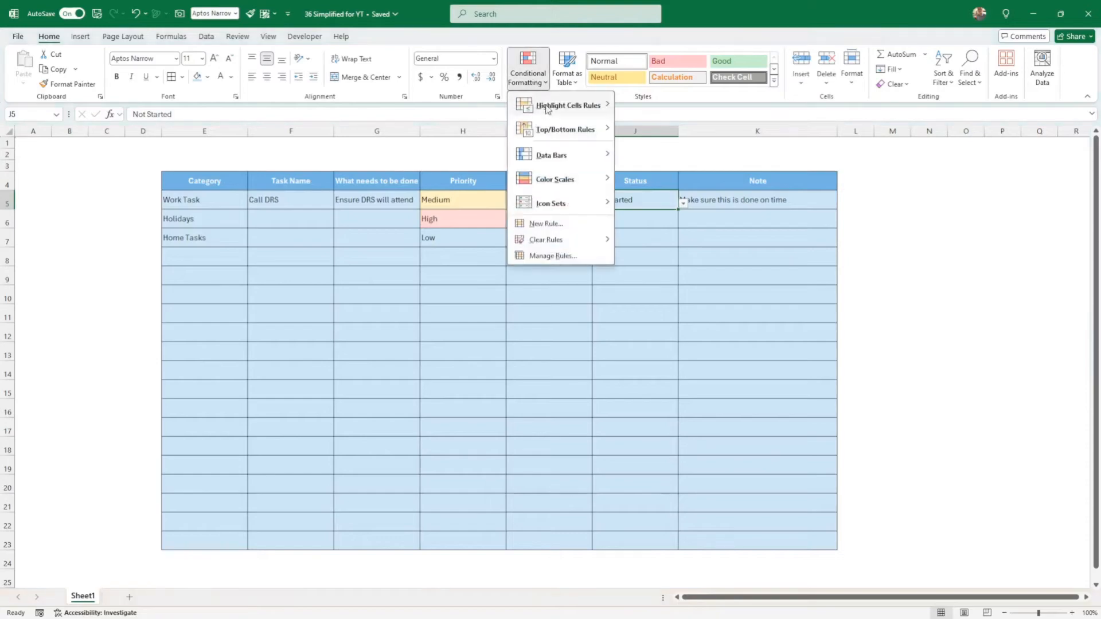
pyautogui.click(547, 224)
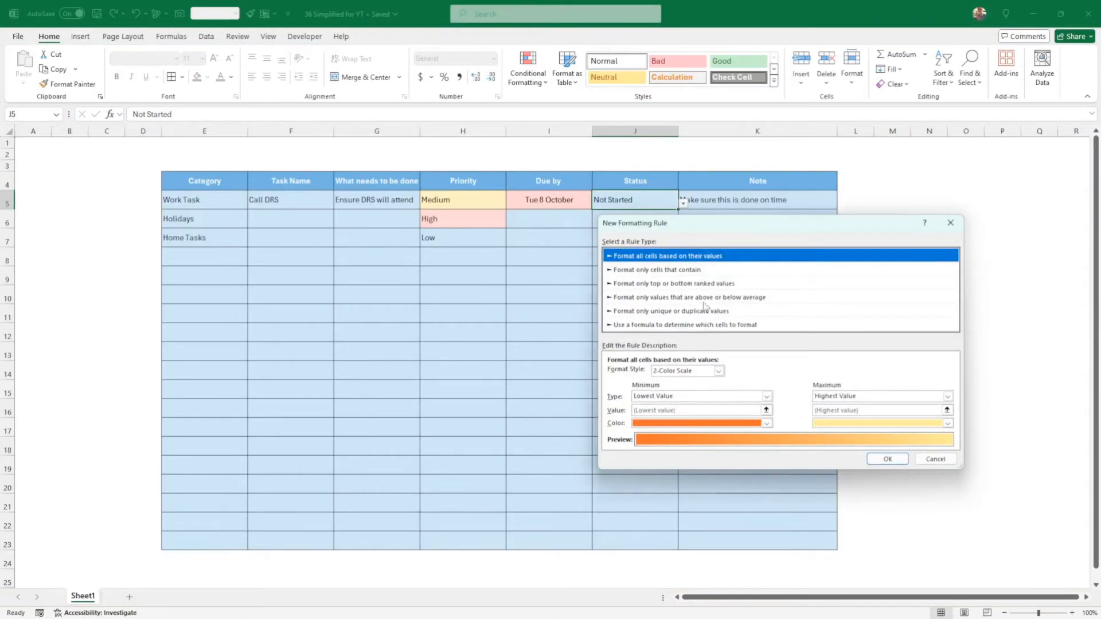
pyautogui.click(659, 269)
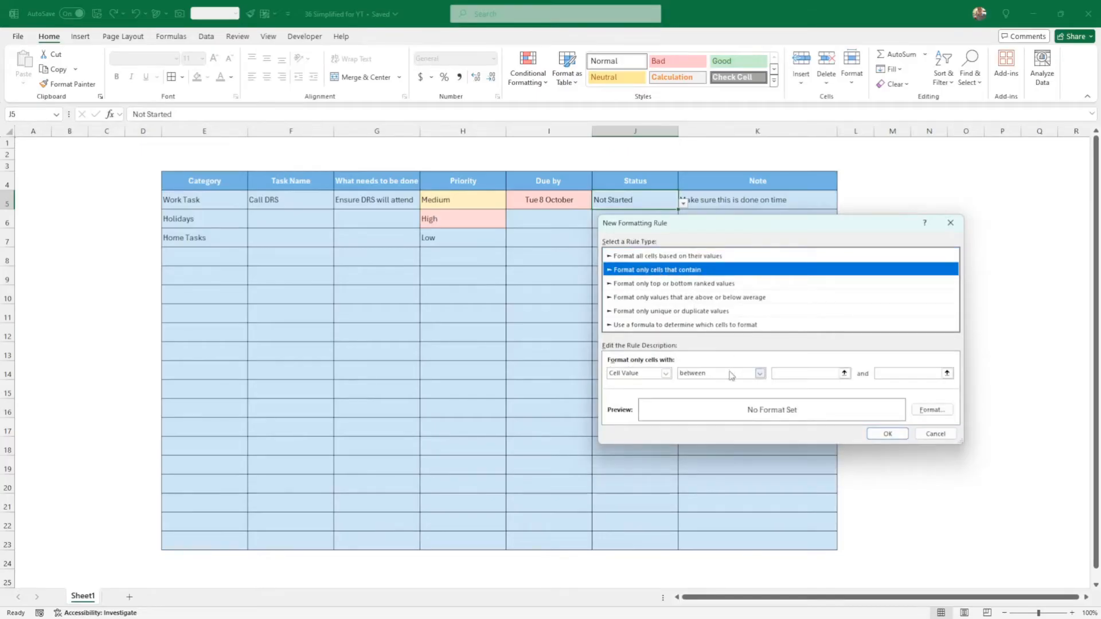
pyautogui.click(760, 373)
pyautogui.click(728, 399)
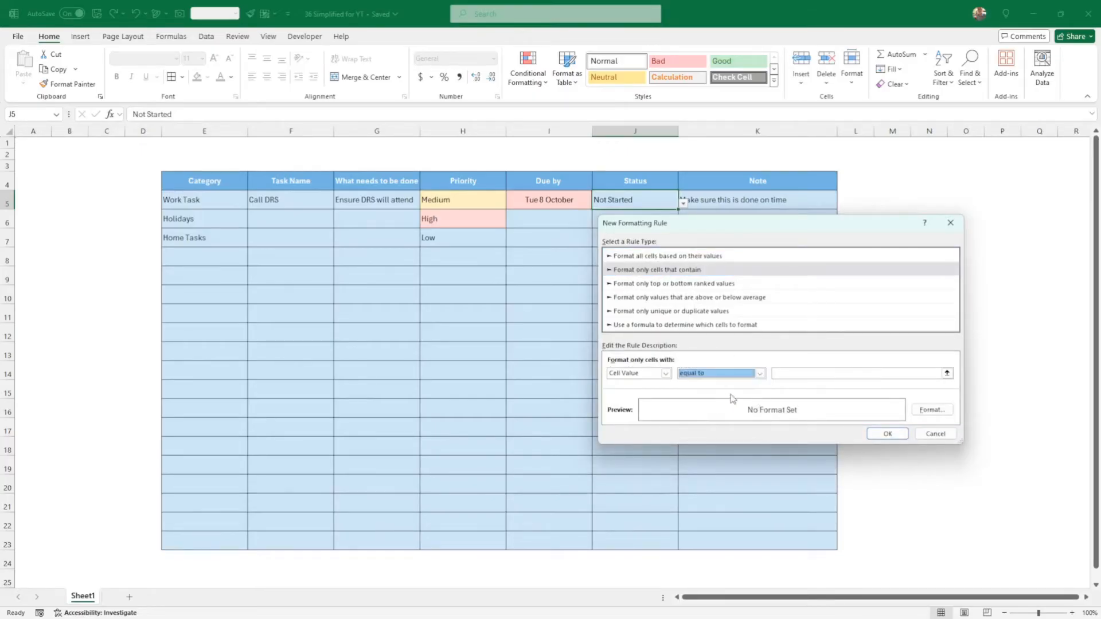
pyautogui.click(798, 372)
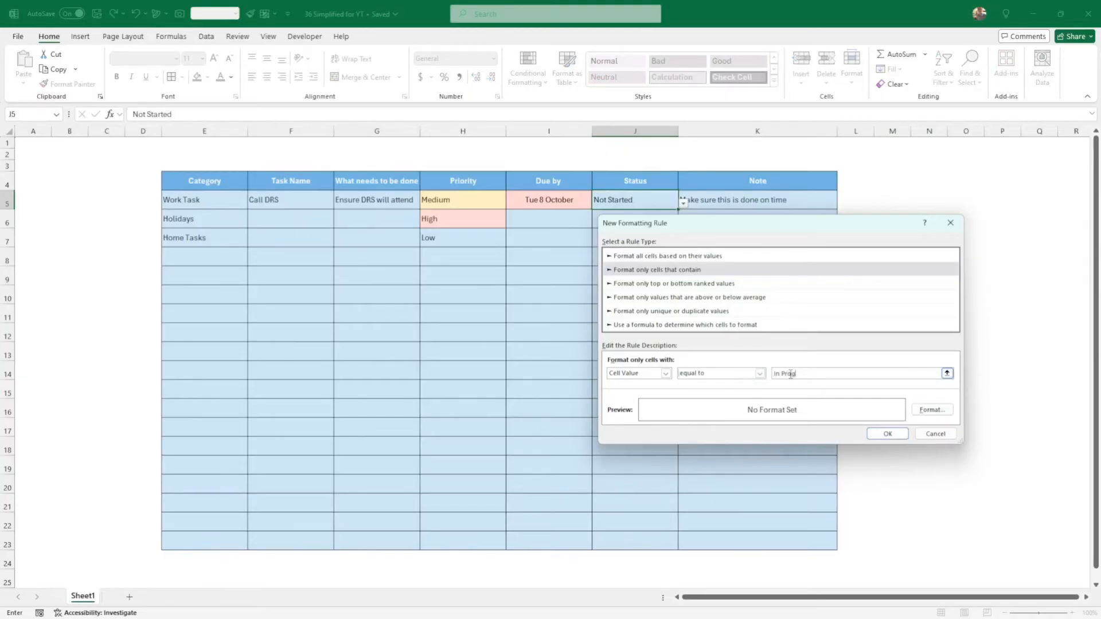
# Give the In Progress rule a custom pale yellow fill lightened from the standard orange and save the rule
pyautogui.click(931, 409)
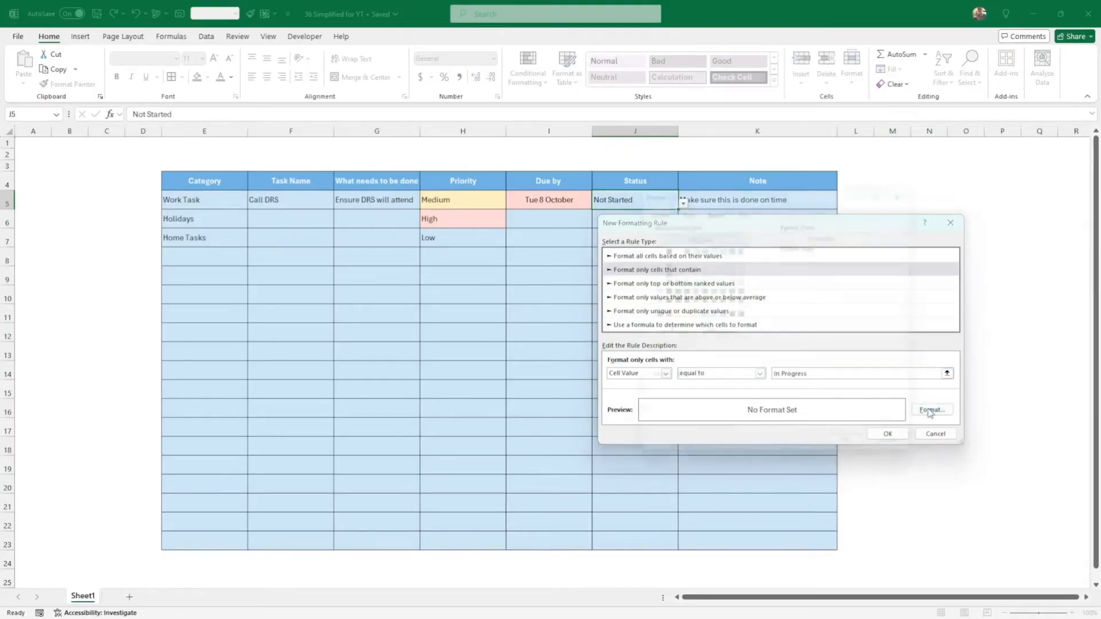
pyautogui.click(668, 315)
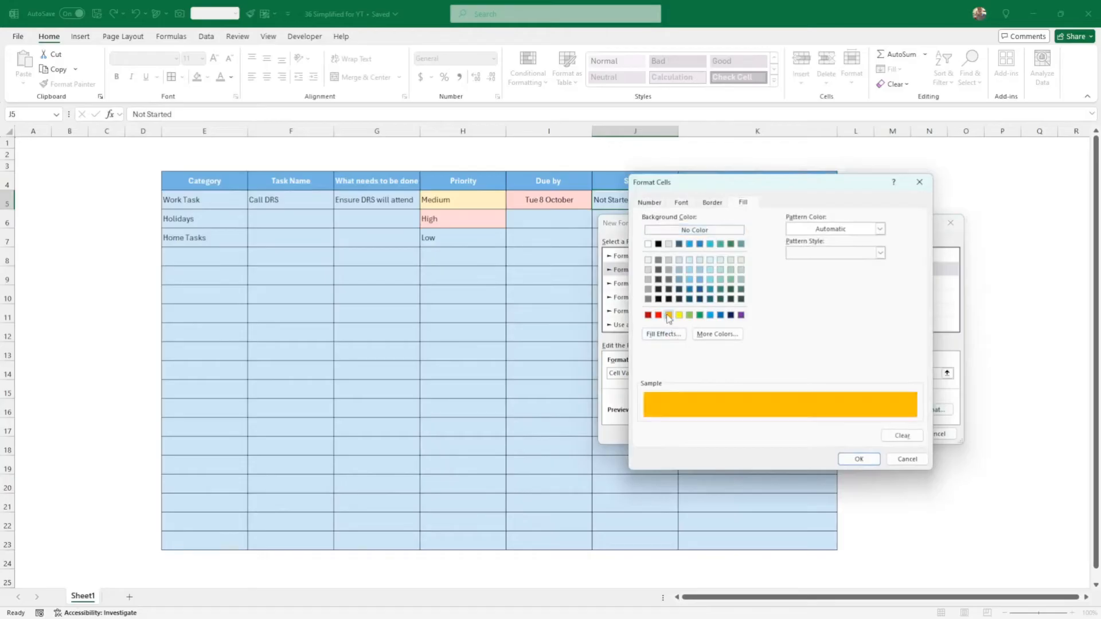
pyautogui.click(716, 333)
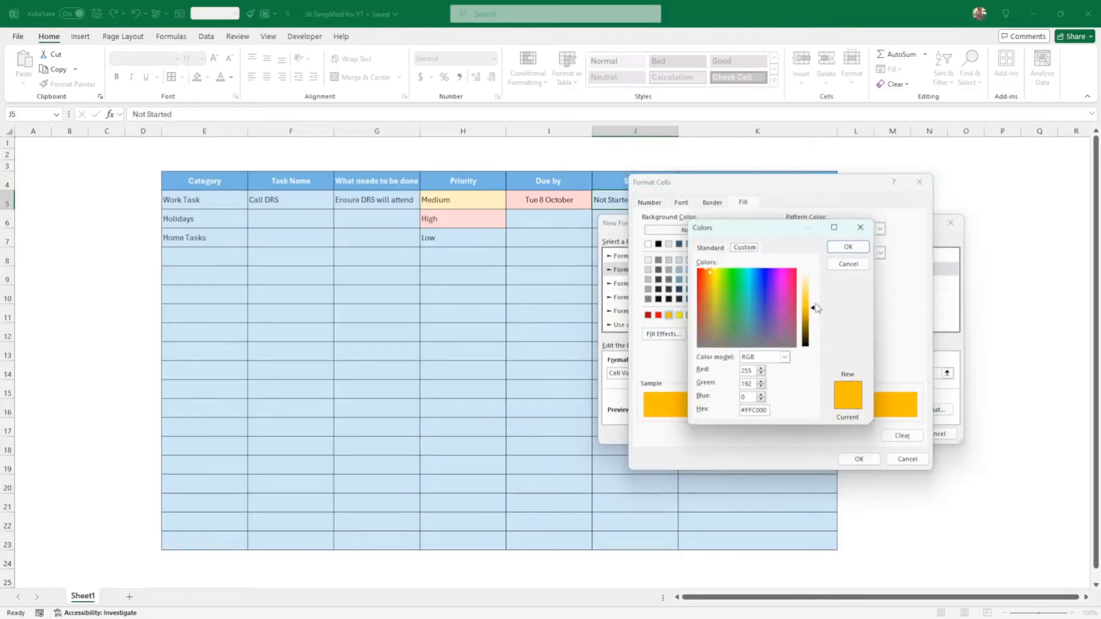
pyautogui.moveTo(814, 312); pyautogui.dragTo(810, 277)
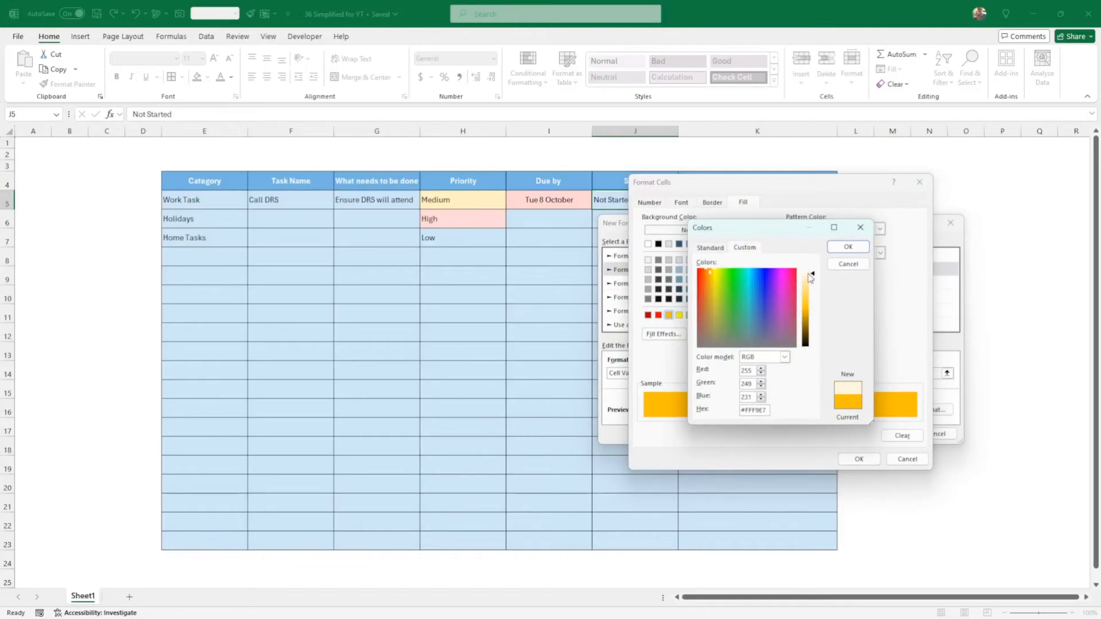
pyautogui.click(848, 246)
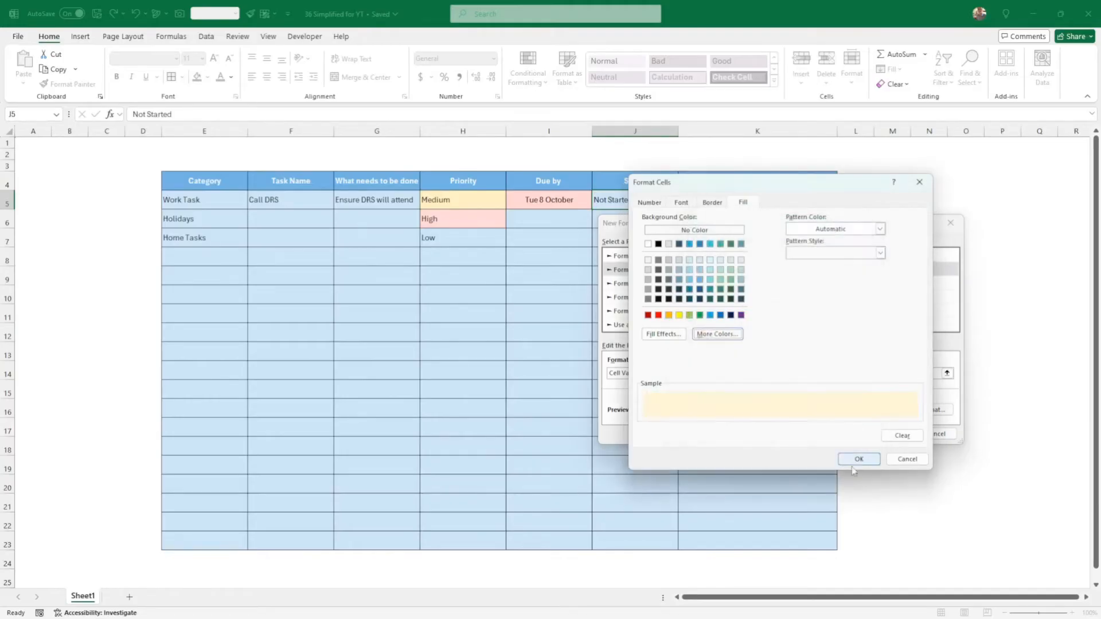
pyautogui.click(853, 462)
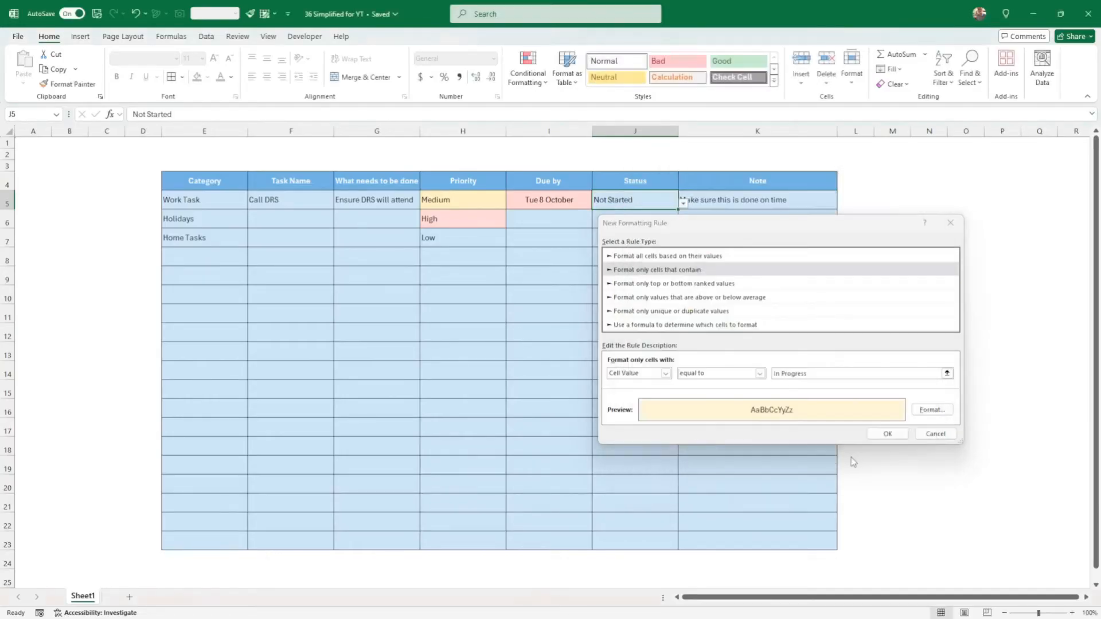
pyautogui.click(887, 434)
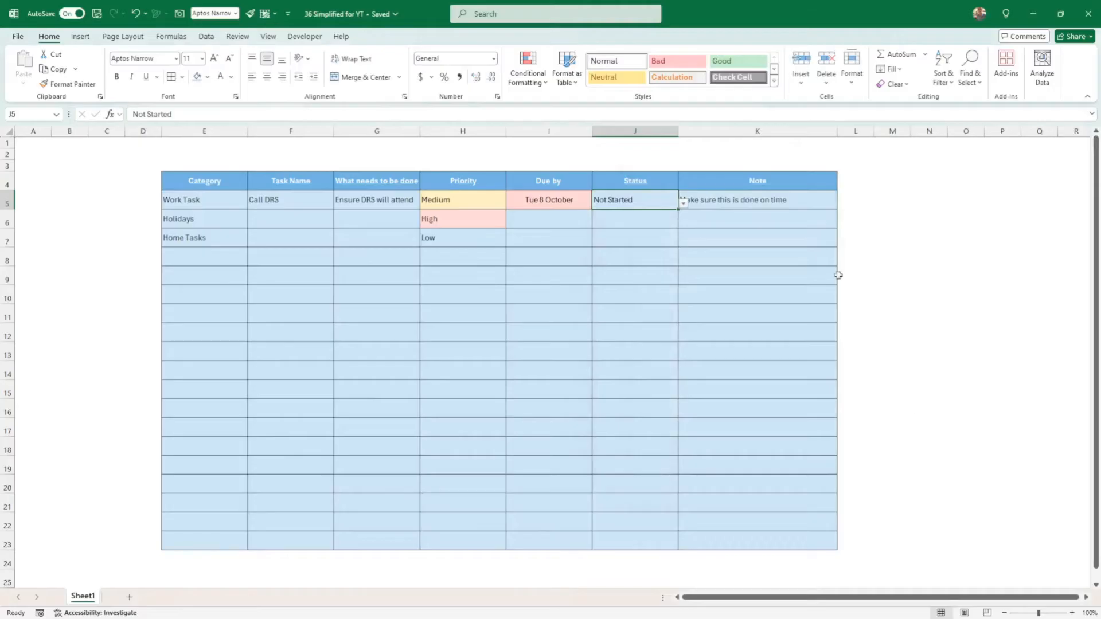
# Set the Call DRS task's status in J5 to In Progress and check the priority options in H5
pyautogui.click(683, 203)
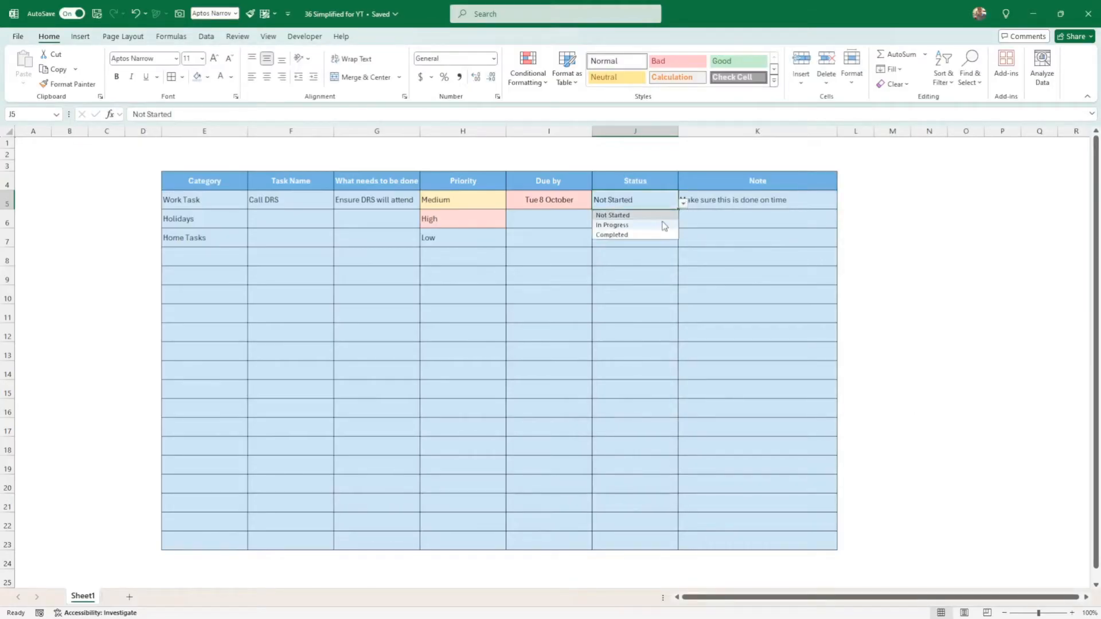
pyautogui.click(661, 224)
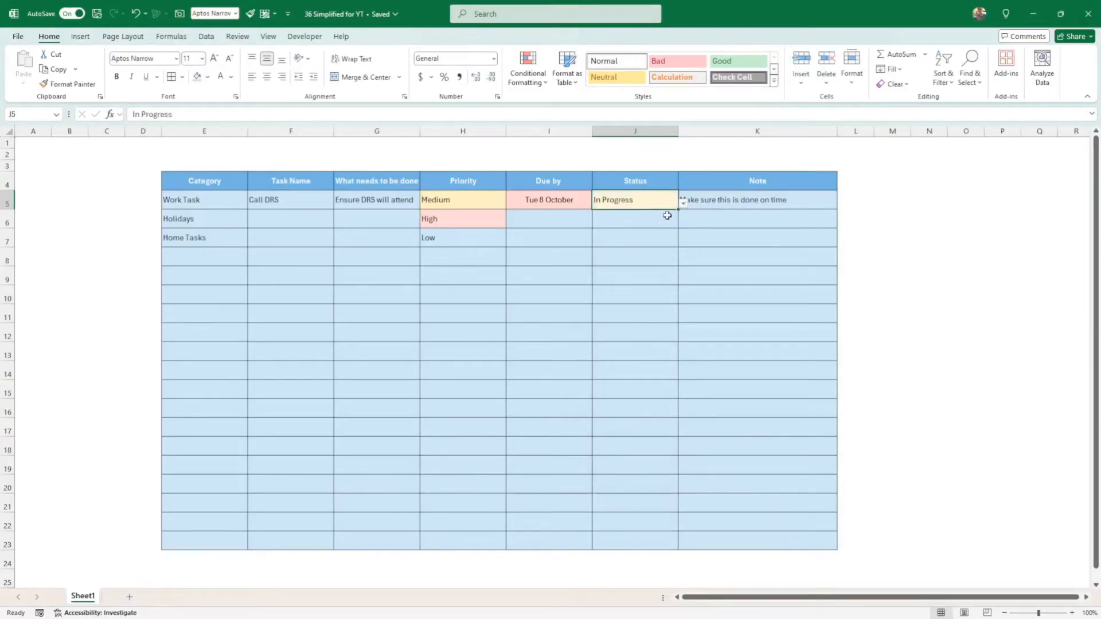
pyautogui.click(482, 201)
pyautogui.click(613, 203)
pyautogui.click(484, 202)
pyautogui.click(510, 204)
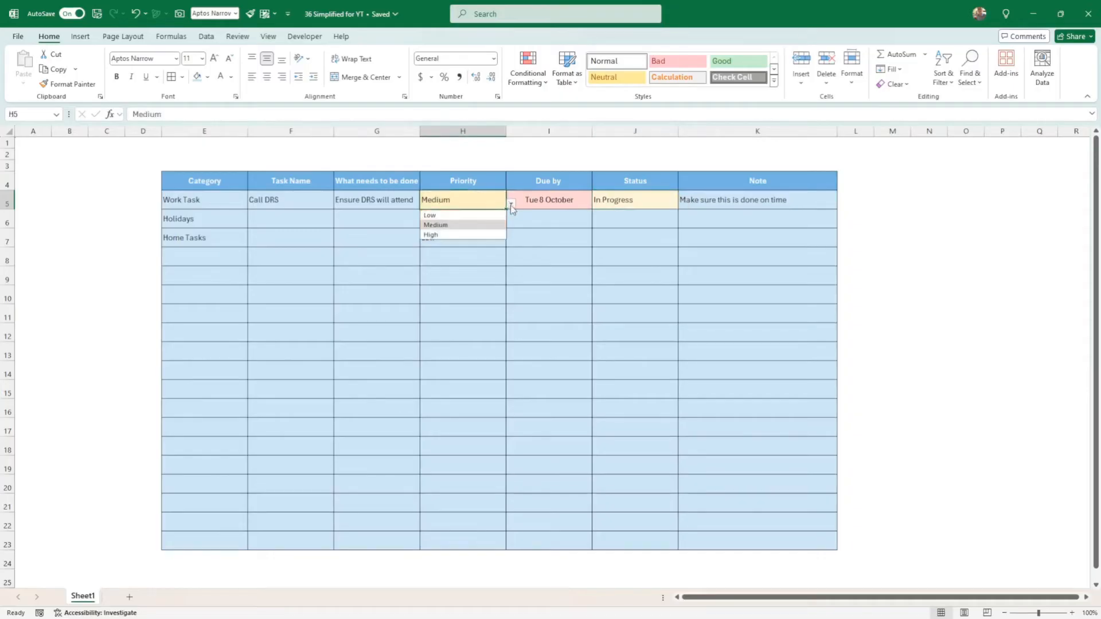
pyautogui.click(579, 272)
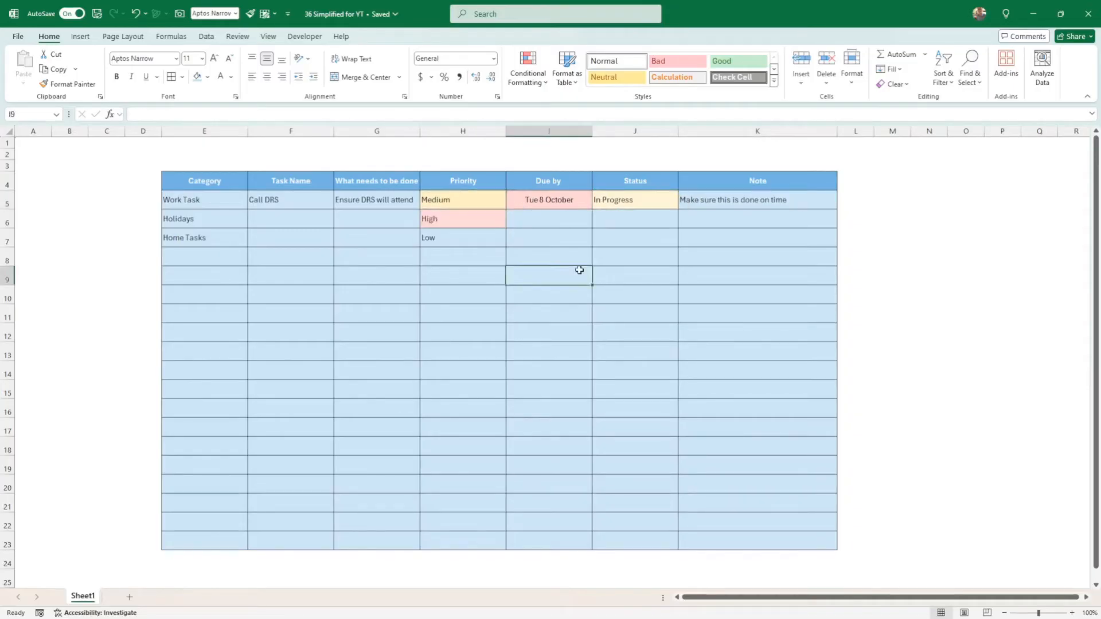
# Look up the hex code of the custom fill used by the Medium priority rule on H5
pyautogui.click(495, 206)
pyautogui.click(528, 73)
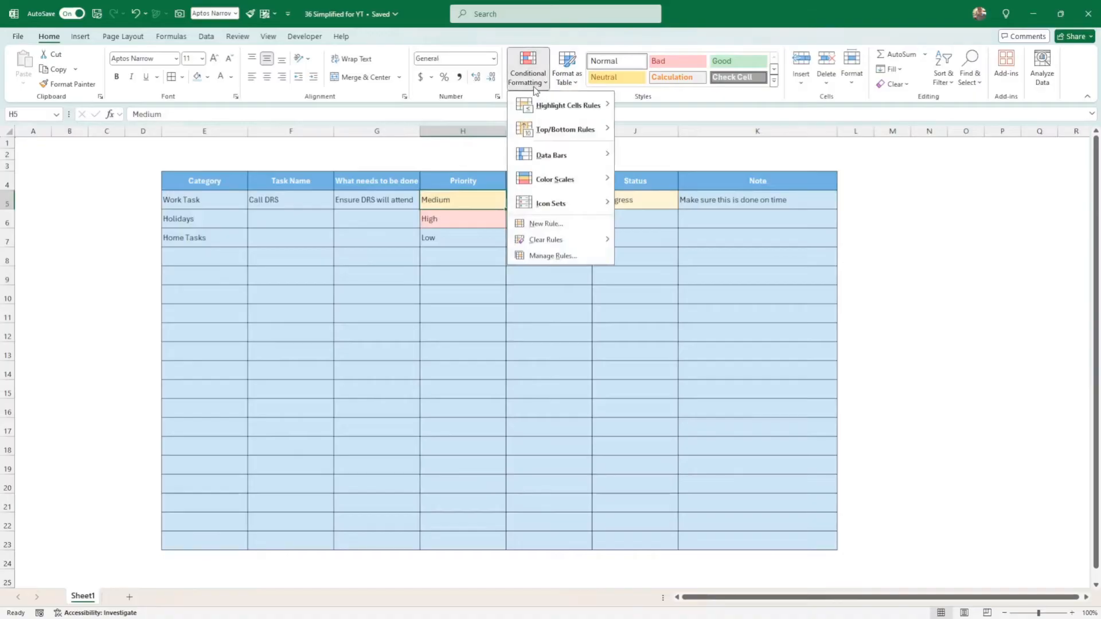
pyautogui.click(552, 256)
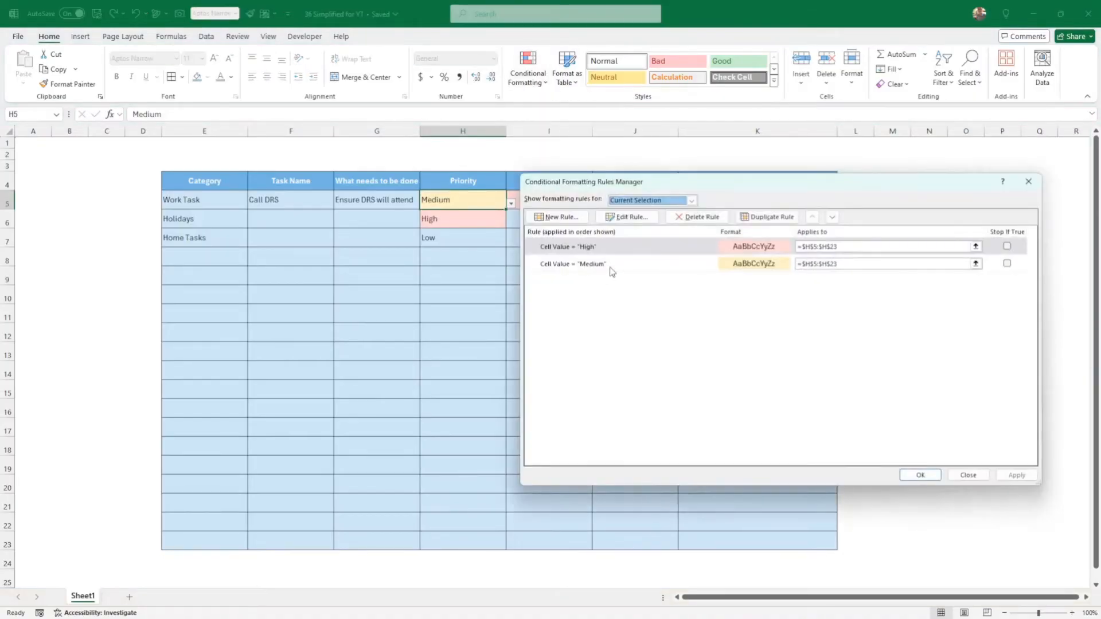
pyautogui.click(633, 269)
pyautogui.click(627, 217)
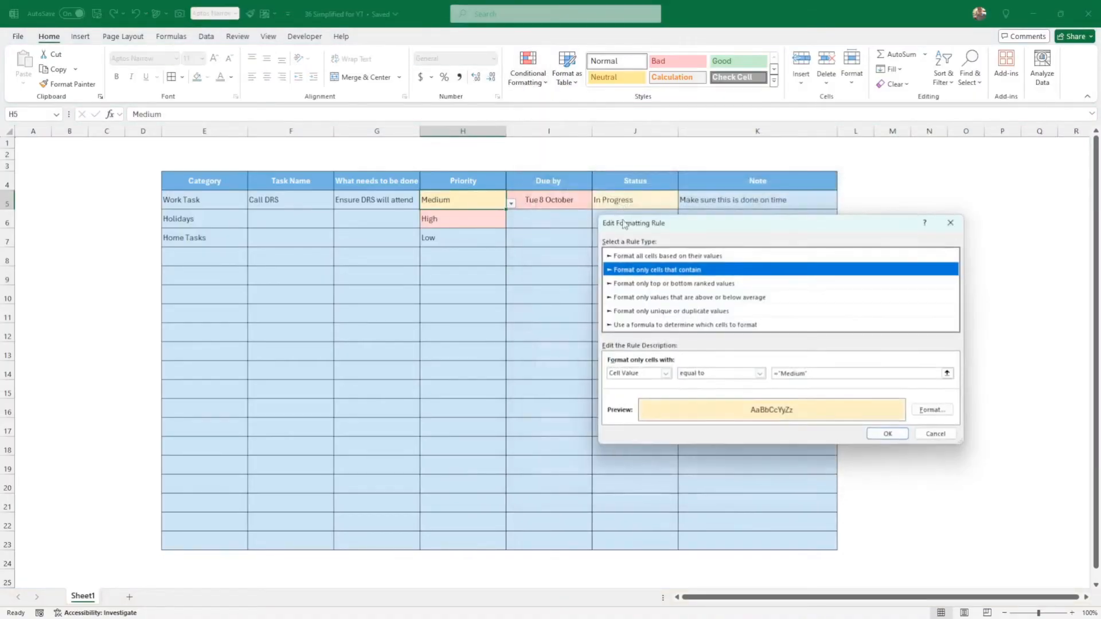
pyautogui.click(931, 410)
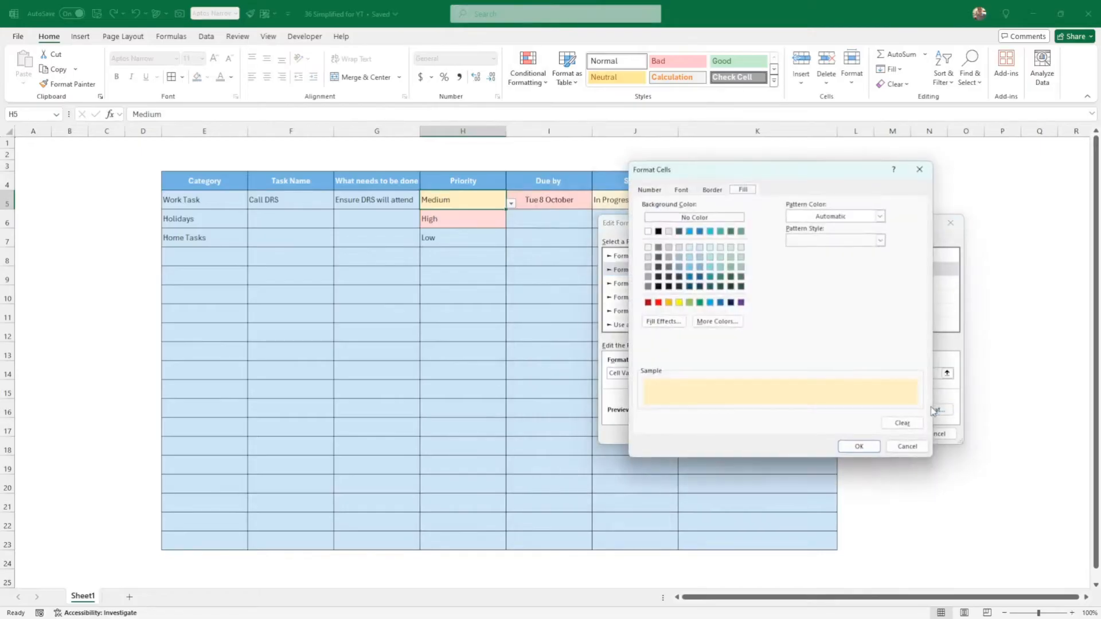
pyautogui.click(711, 321)
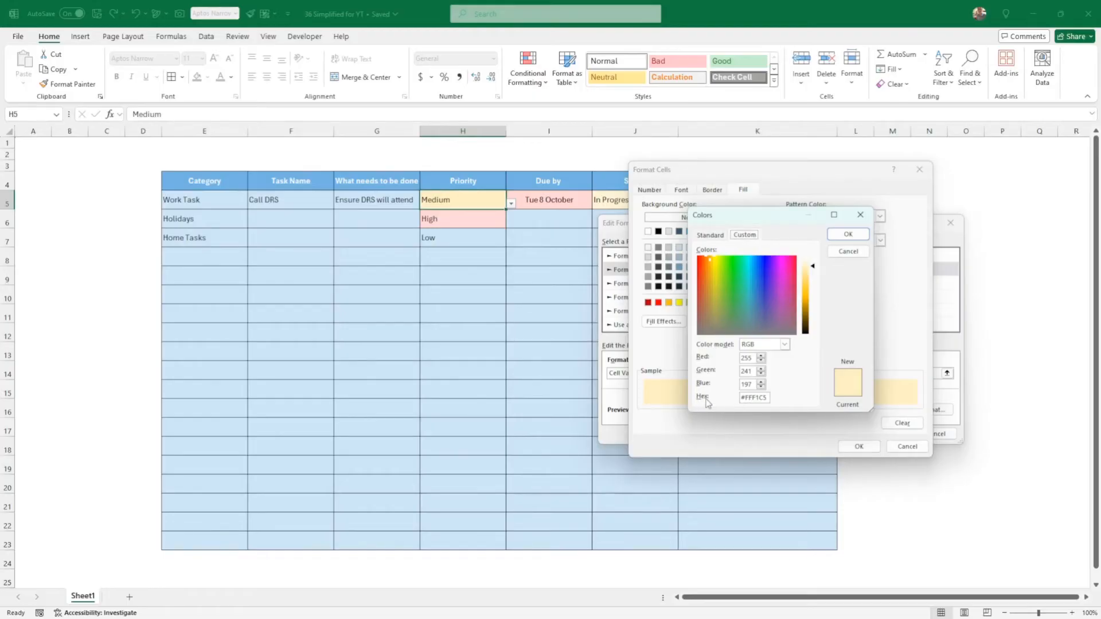
pyautogui.moveTo(746, 400); pyautogui.dragTo(771, 400)
pyautogui.click(848, 252)
pyautogui.click(859, 446)
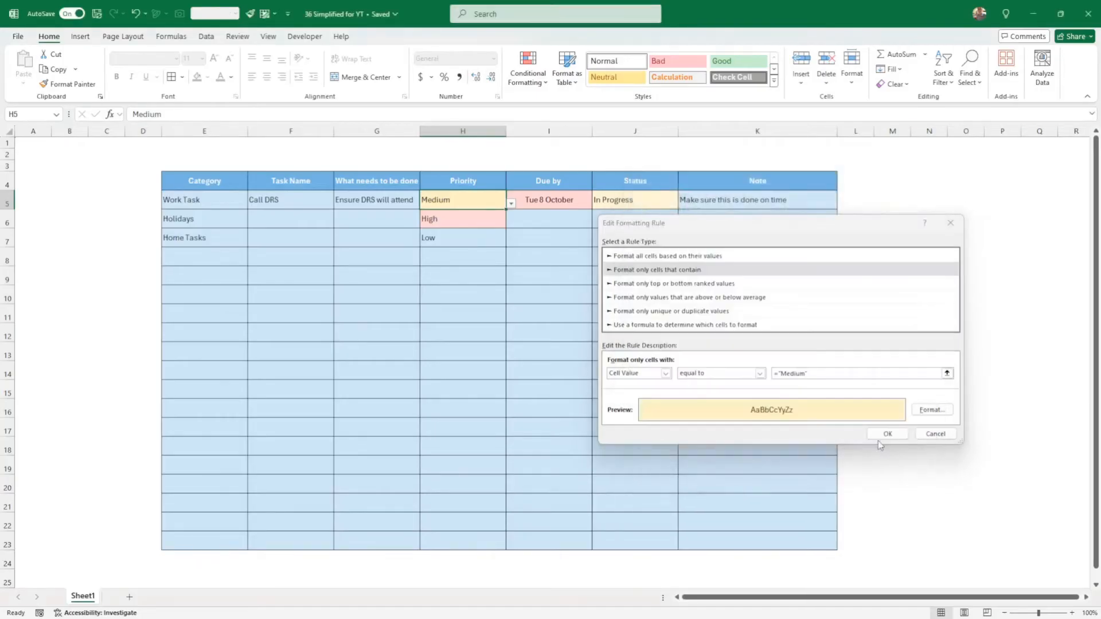
pyautogui.click(886, 436)
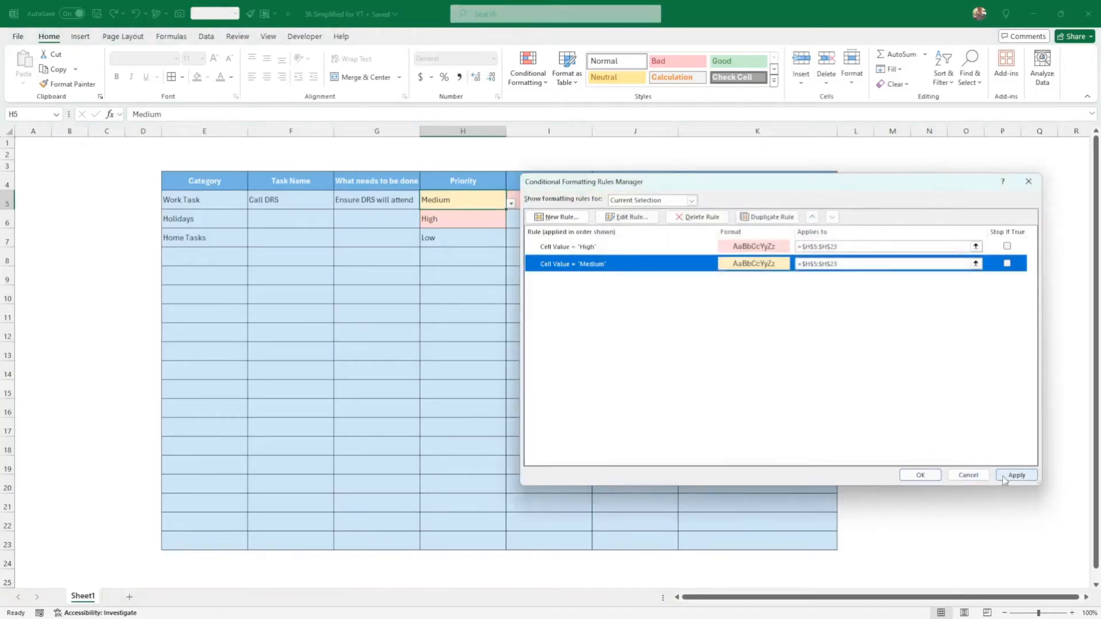
pyautogui.click(918, 475)
pyautogui.click(640, 202)
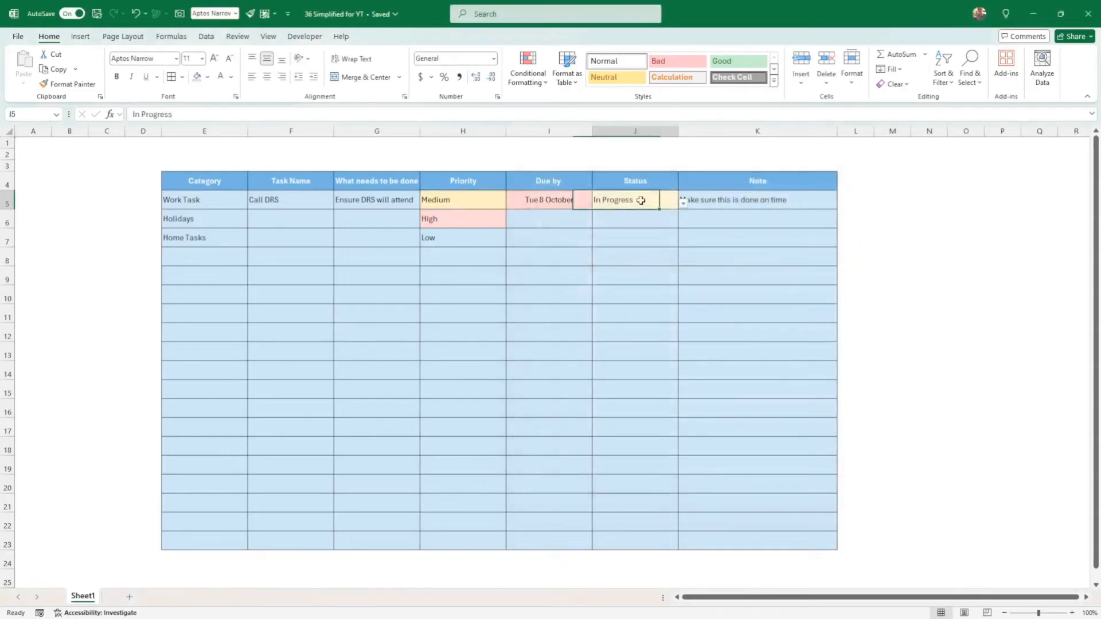
pyautogui.click(683, 201)
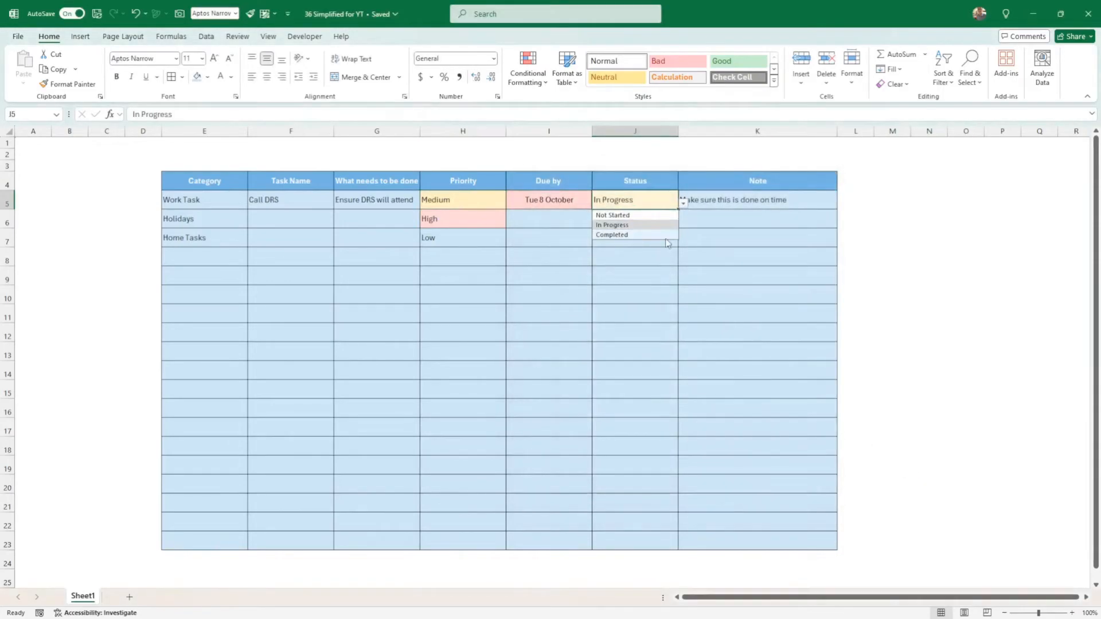
pyautogui.click(714, 254)
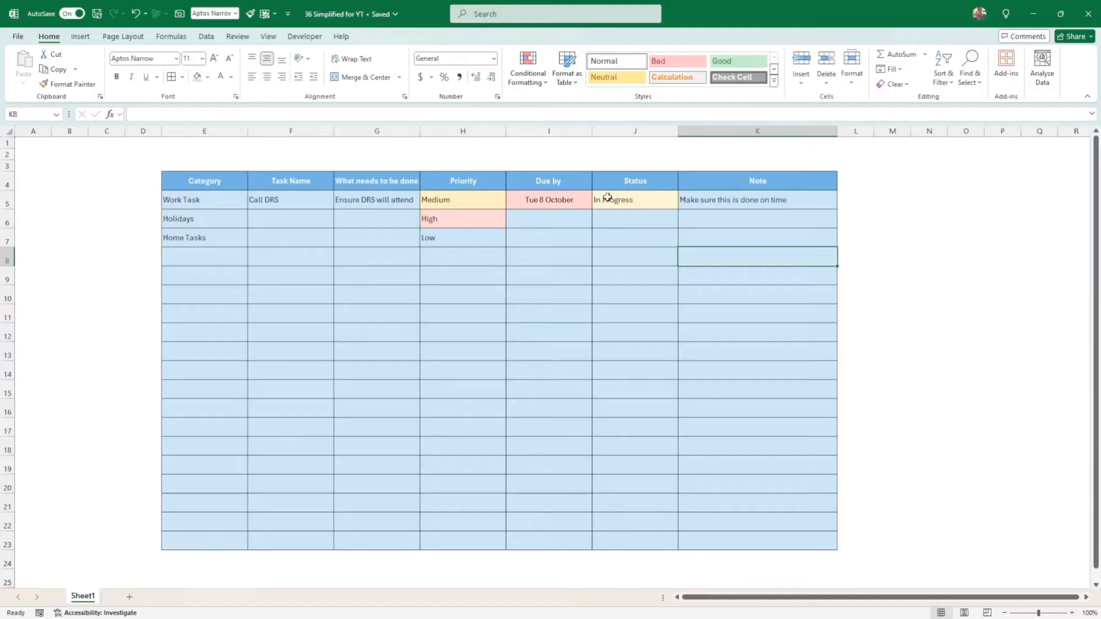
# Duplicate the In Progress conditional formatting rule on J5 and set the copy's condition to equal Completed
pyautogui.click(635, 198)
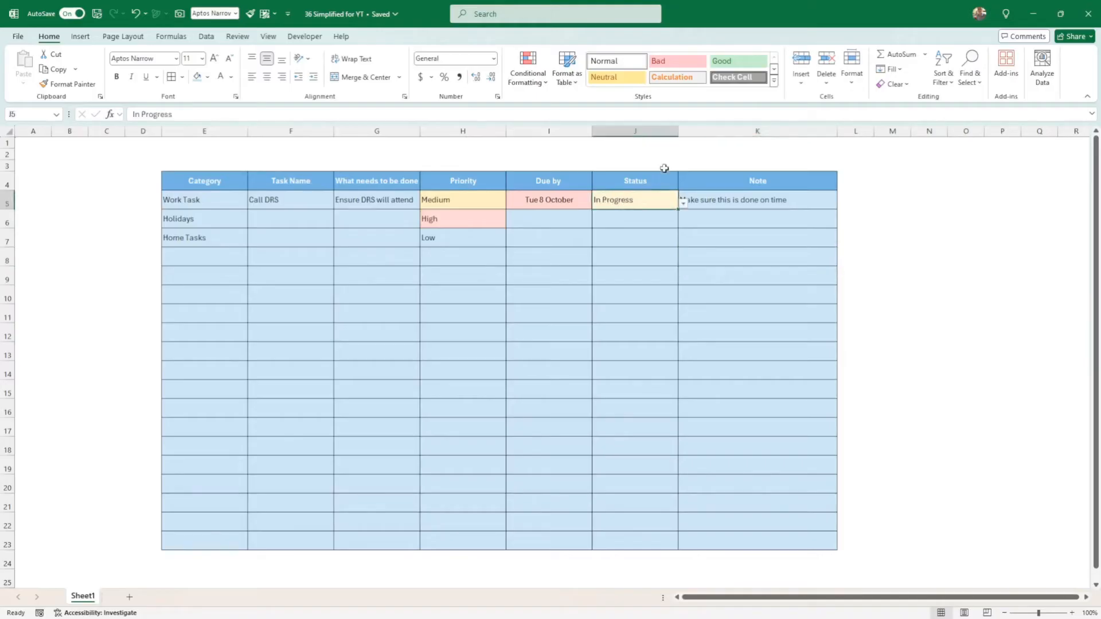
pyautogui.click(541, 83)
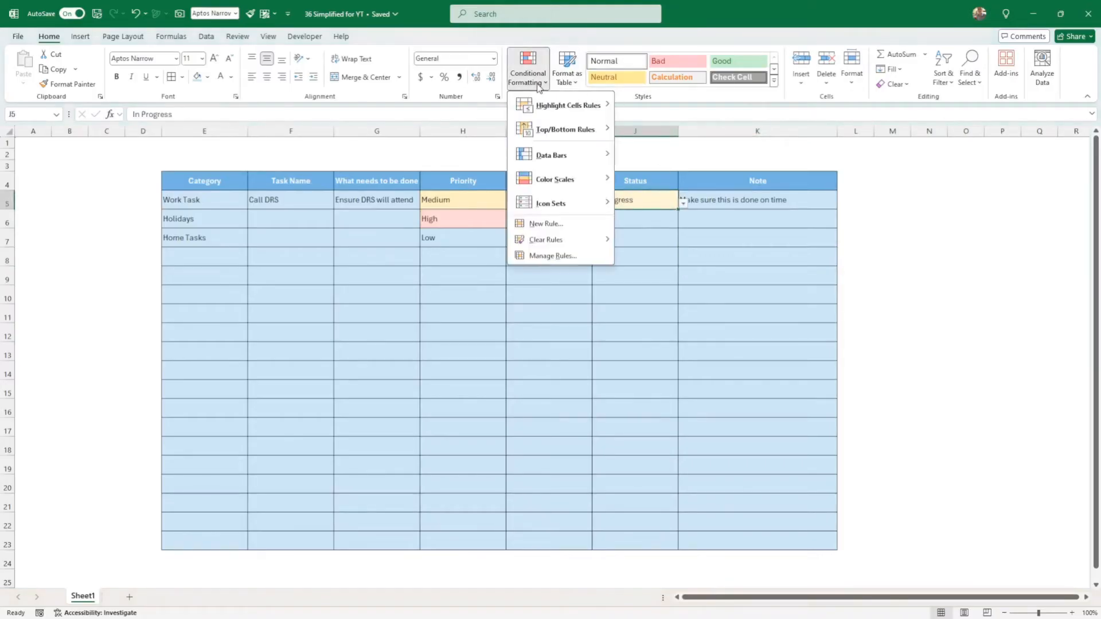
pyautogui.click(566, 256)
pyautogui.click(630, 248)
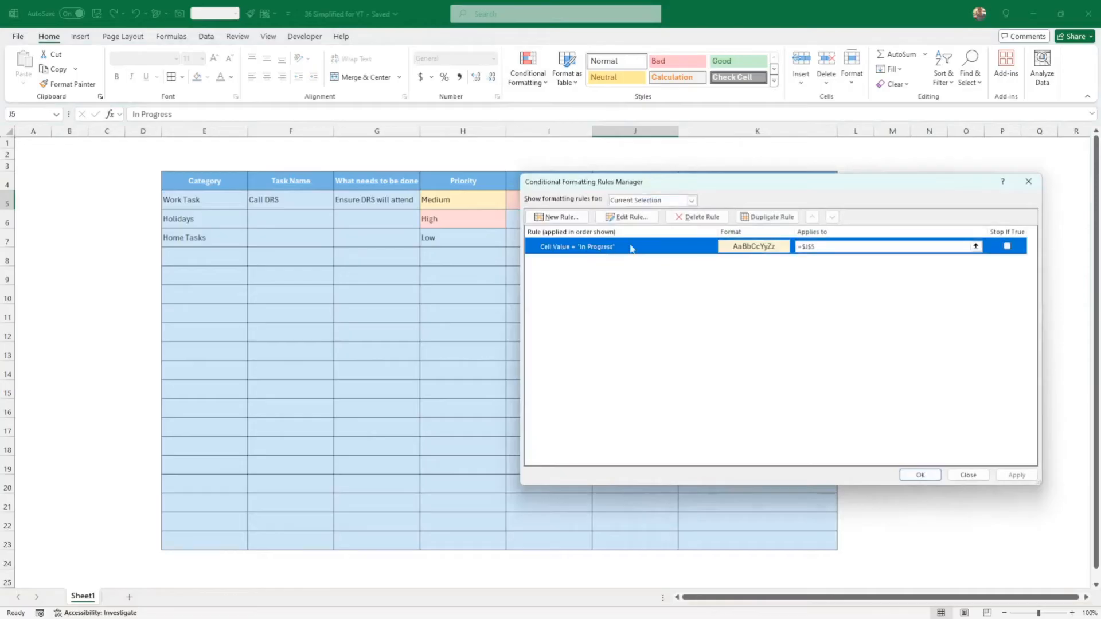
pyautogui.click(772, 217)
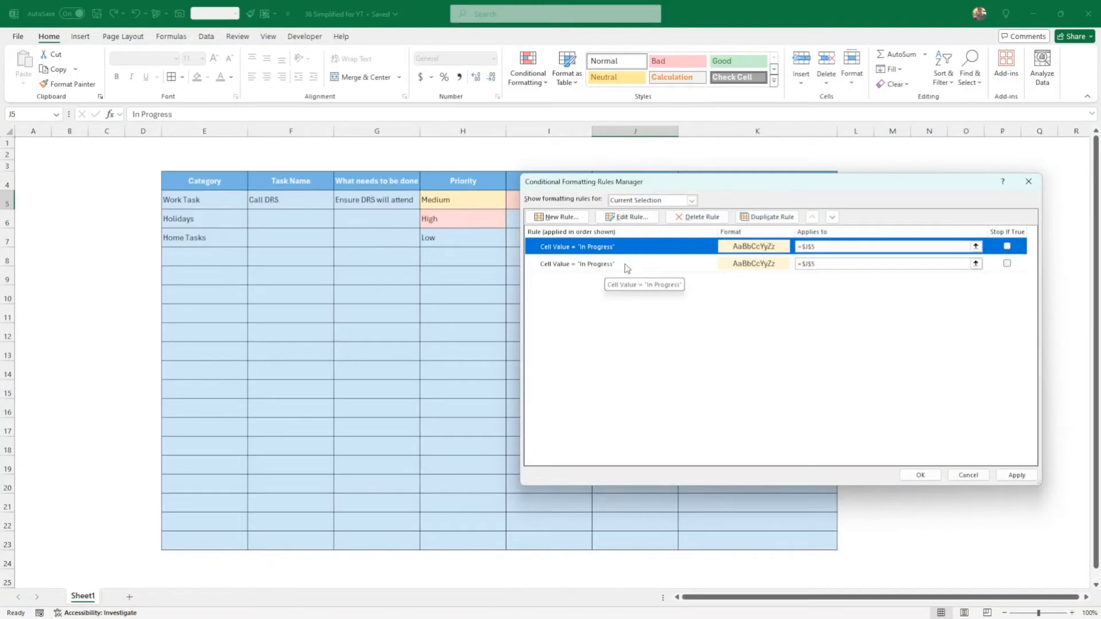
pyautogui.click(627, 216)
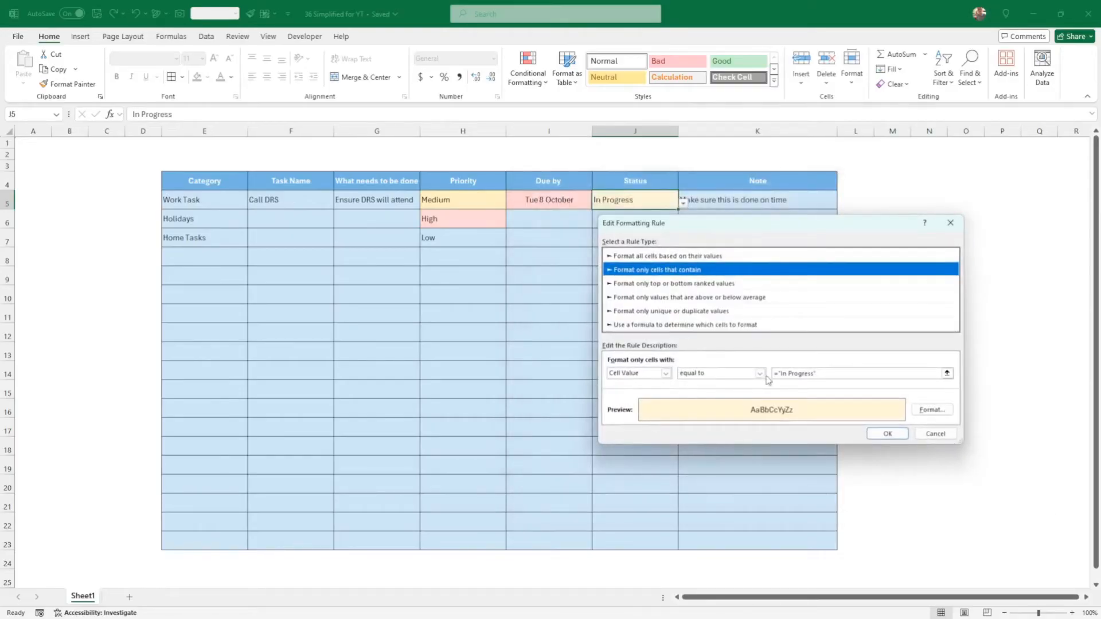
pyautogui.moveTo(818, 375); pyautogui.dragTo(776, 372)
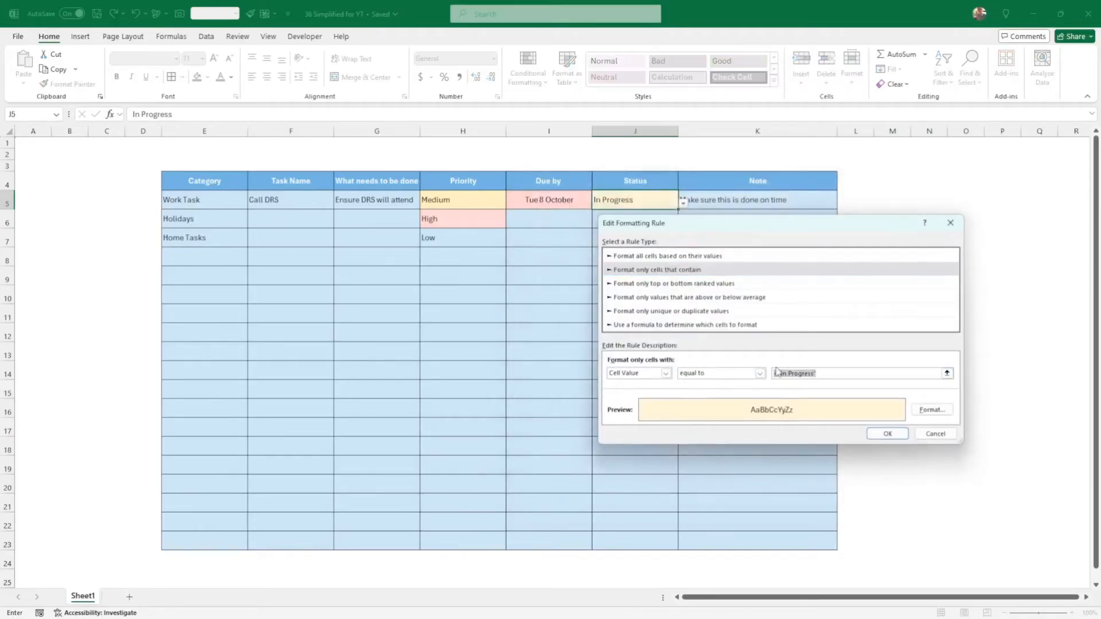
pyautogui.press('BackSpace')
pyautogui.write('Completed')
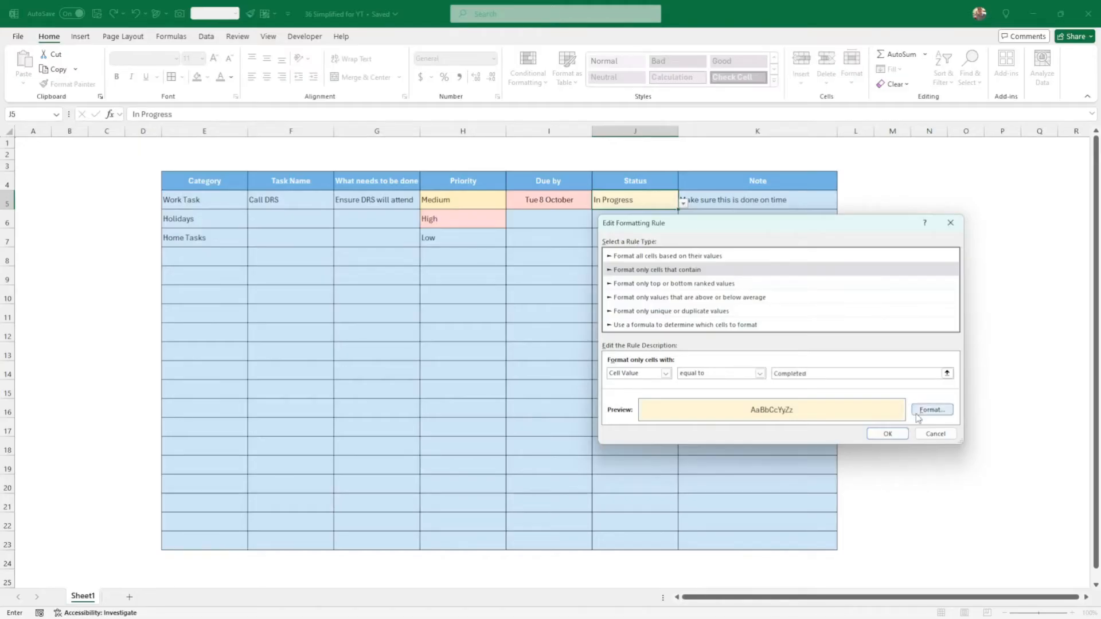
# Give the Completed rule a medium blue theme fill and save the rules for J5
pyautogui.click(932, 410)
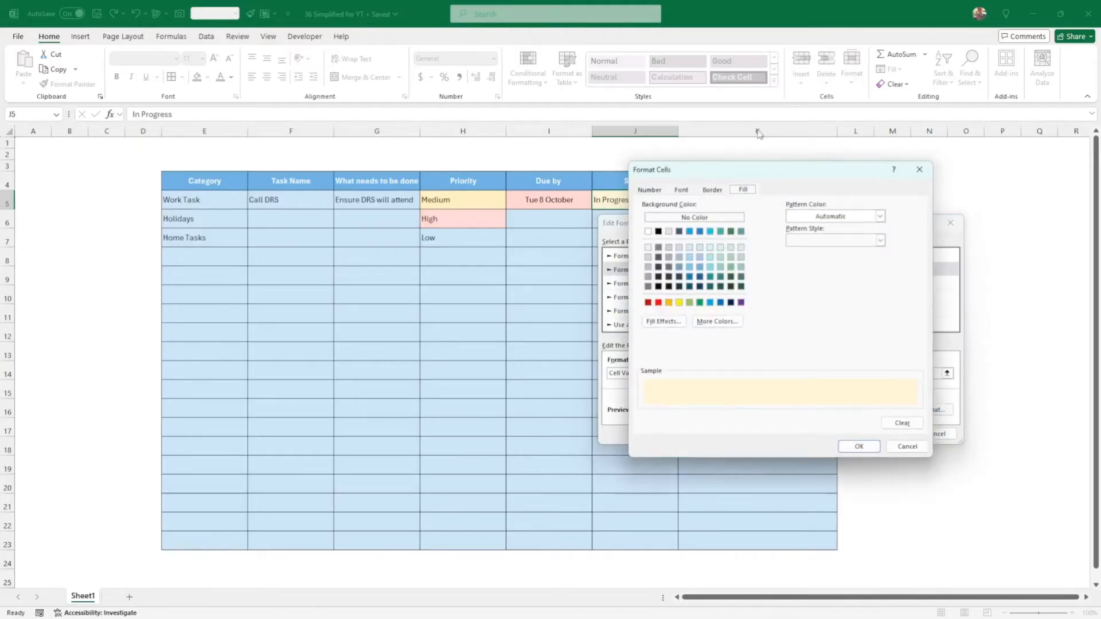
pyautogui.click(700, 268)
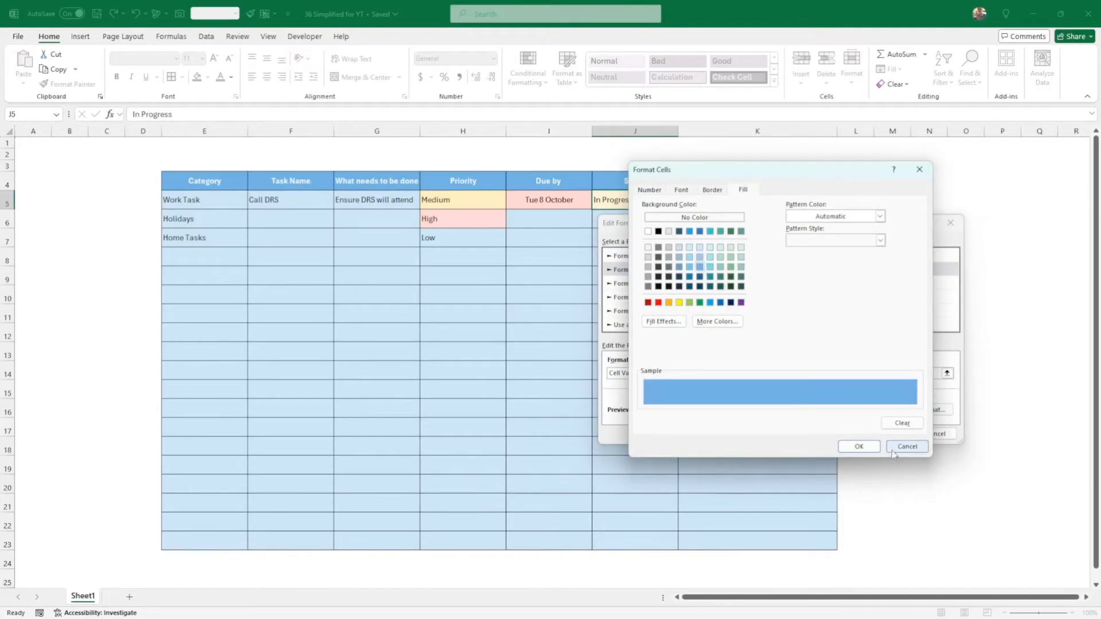
pyautogui.click(863, 450)
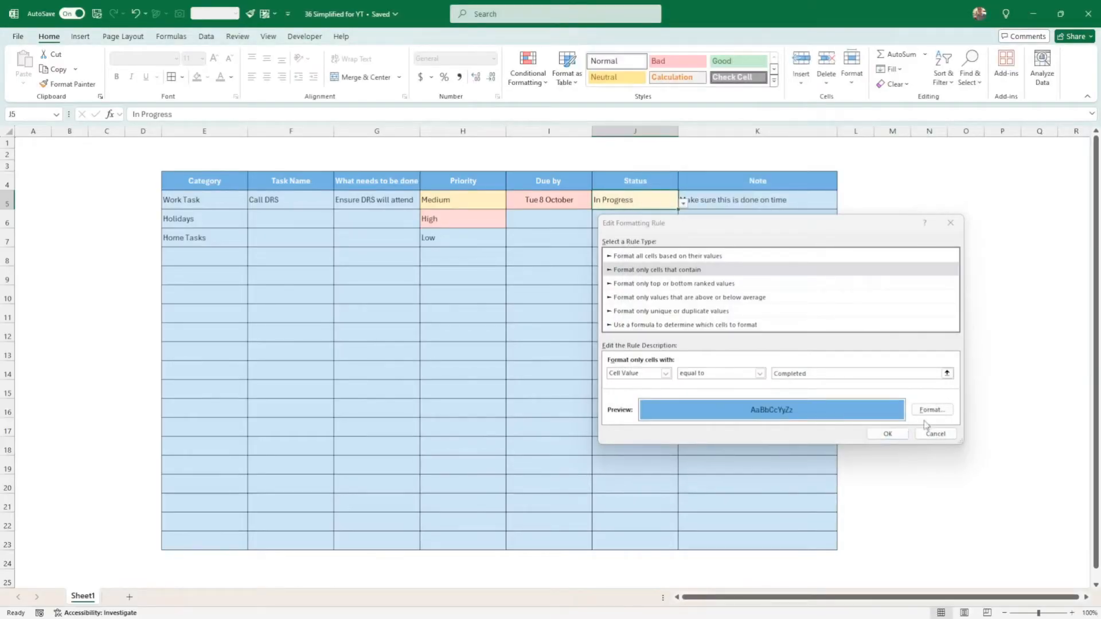
pyautogui.click(899, 434)
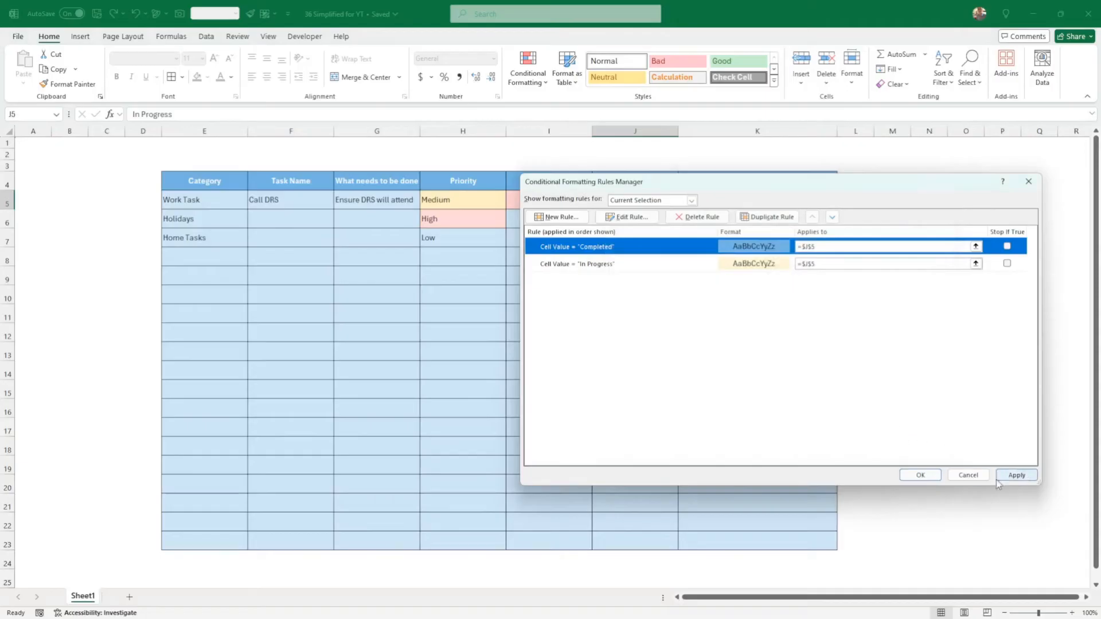
pyautogui.click(919, 475)
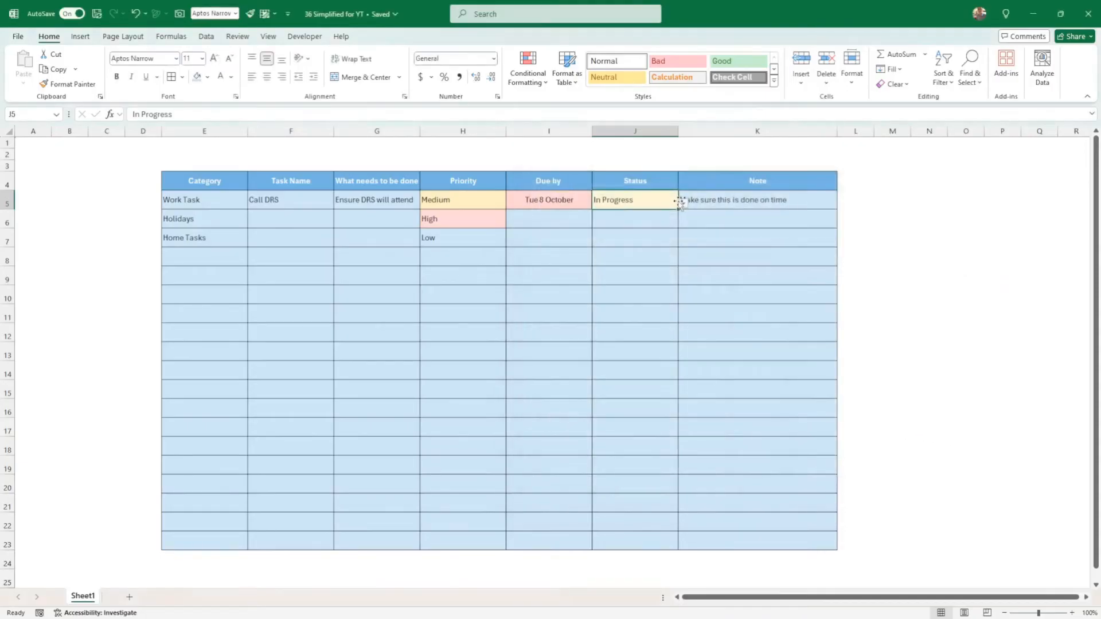
# Set the Call DRS task's status in J5 to Completed
pyautogui.click(683, 203)
pyautogui.click(657, 235)
pyautogui.click(657, 252)
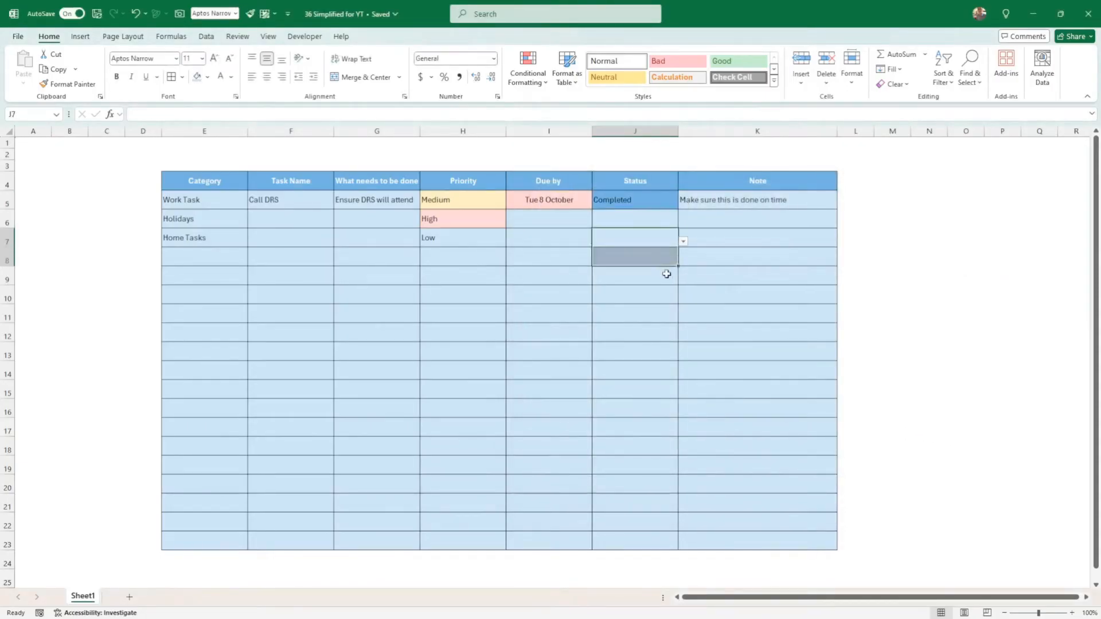
# Change the Completed rule's fill on J5 to the next lighter blue shade and apply the rules
pyautogui.click(643, 199)
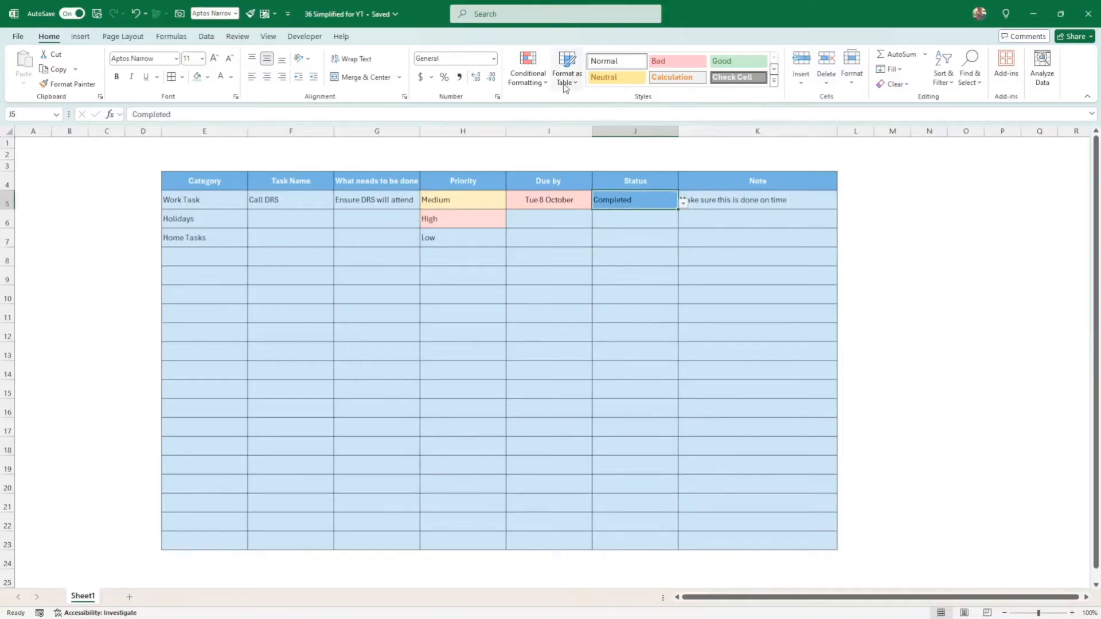
pyautogui.click(539, 80)
pyautogui.click(562, 253)
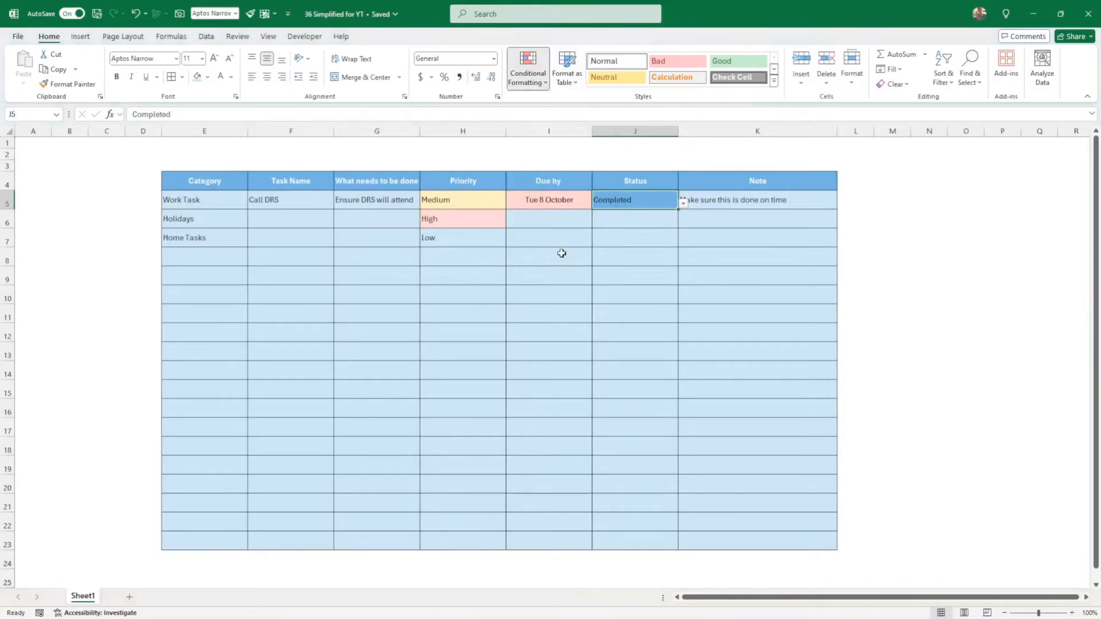
pyautogui.click(665, 247)
pyautogui.click(630, 220)
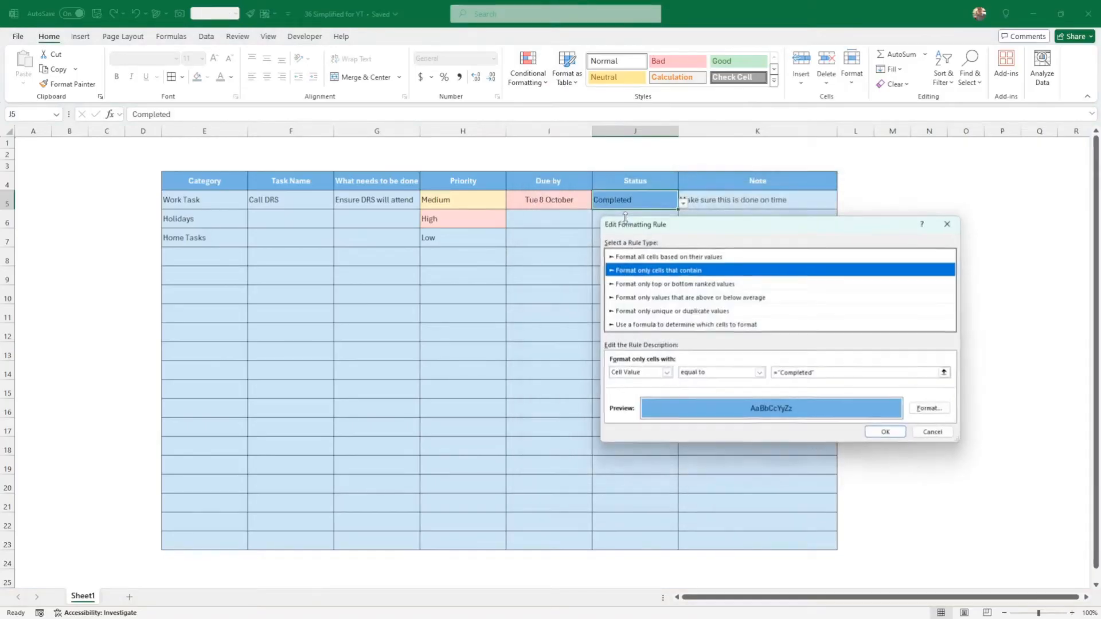
pyautogui.click(930, 409)
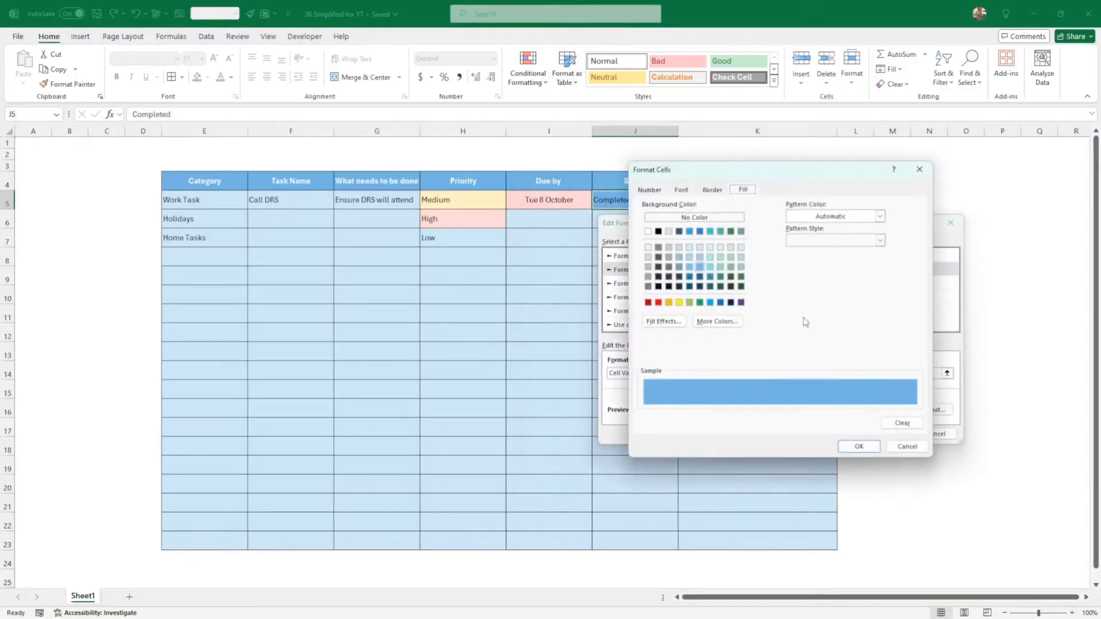
pyautogui.click(700, 258)
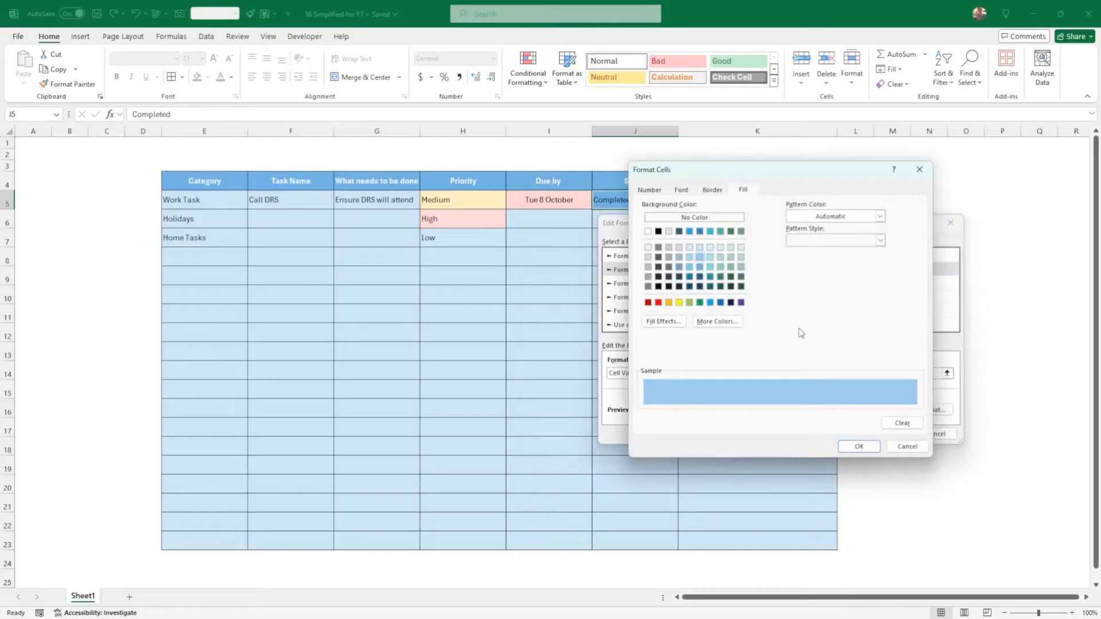
pyautogui.click(854, 446)
pyautogui.click(895, 435)
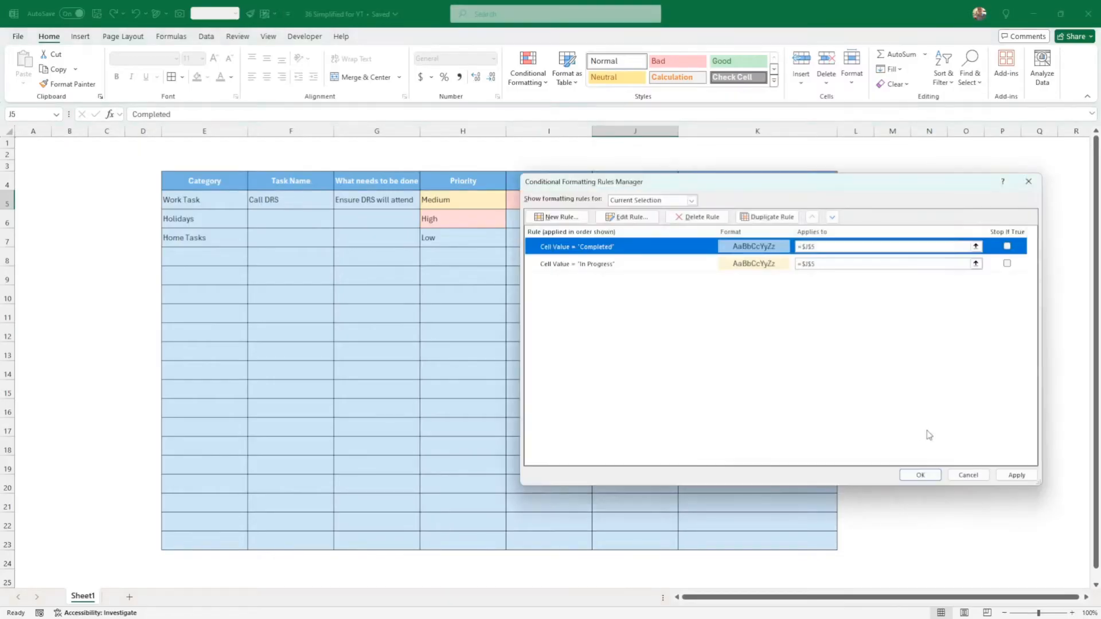
pyautogui.click(1015, 475)
pyautogui.click(921, 474)
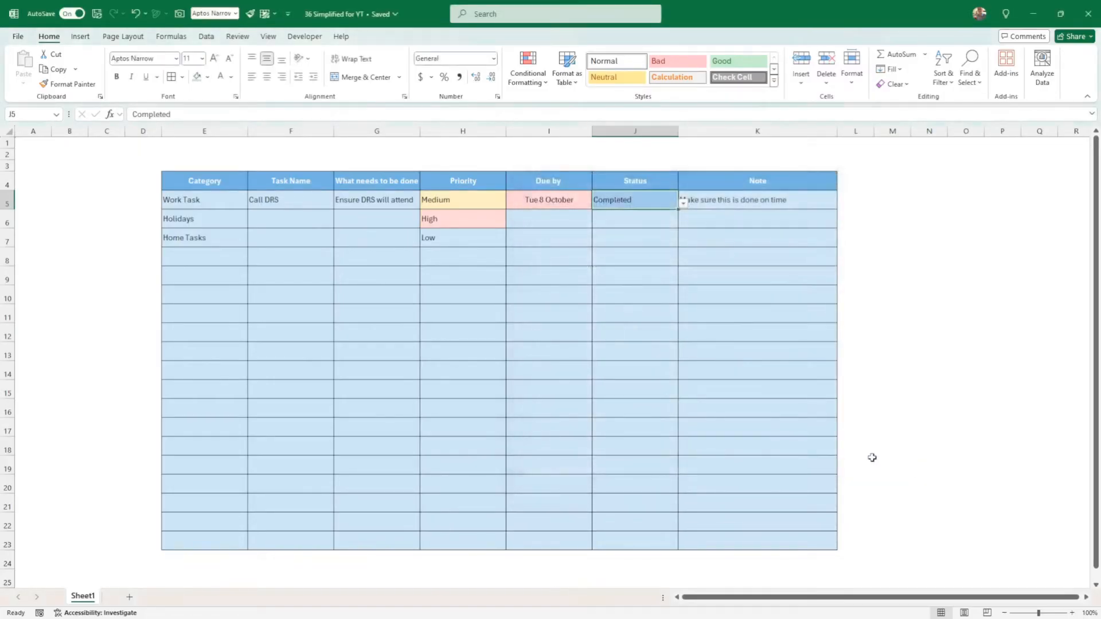
# Set the Holidays row's status in J6 to Not Started and the Home Tasks row's status in J7 to In Progress
pyautogui.click(645, 225)
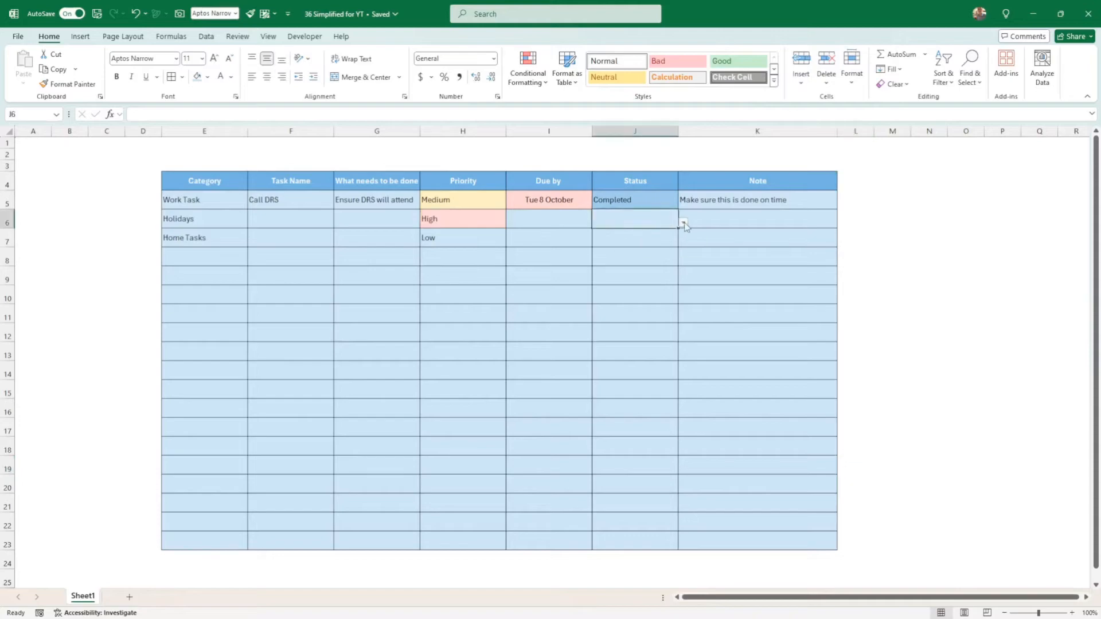
pyautogui.click(684, 223)
pyautogui.click(659, 234)
pyautogui.click(658, 236)
pyautogui.click(683, 241)
pyautogui.click(656, 261)
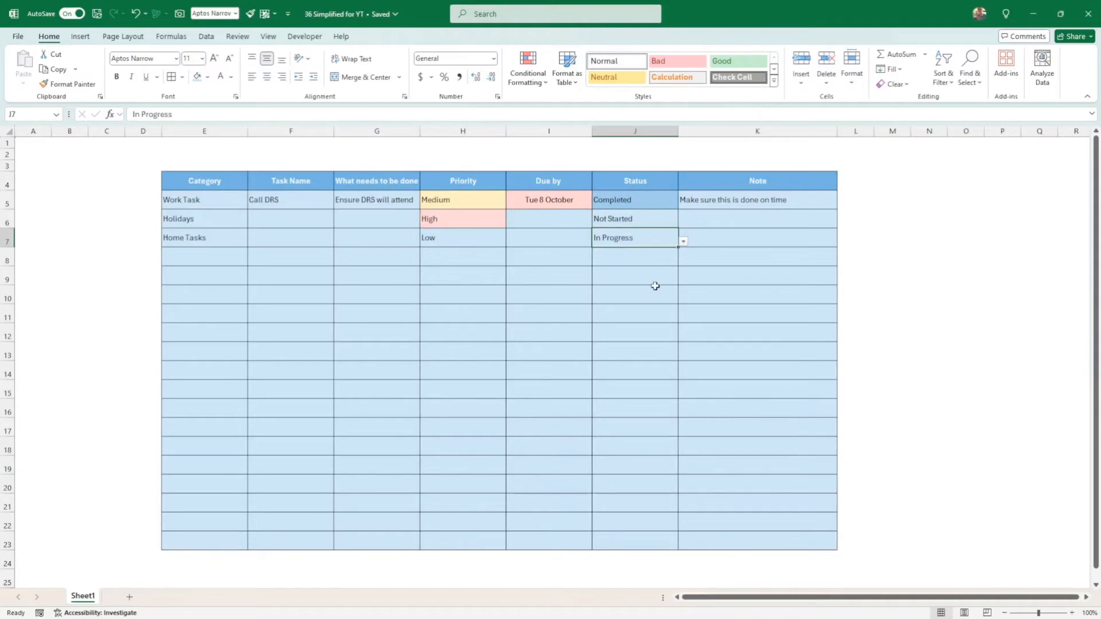
pyautogui.click(655, 286)
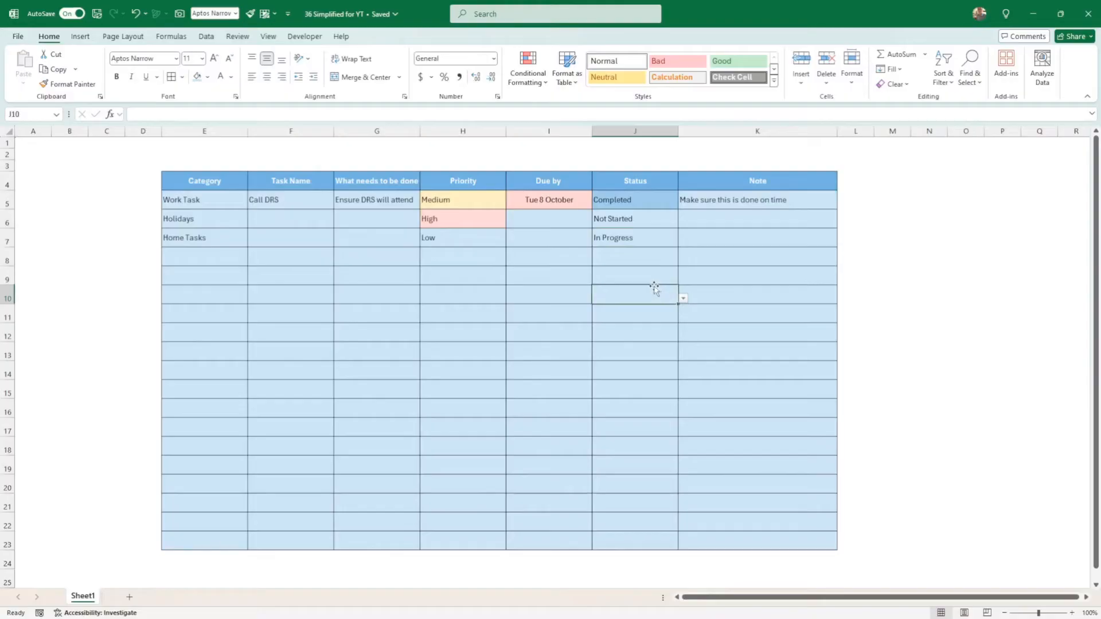
# Copy the formatting of status cell J5 onto the rest of the Status column down to row 23
pyautogui.click(645, 199)
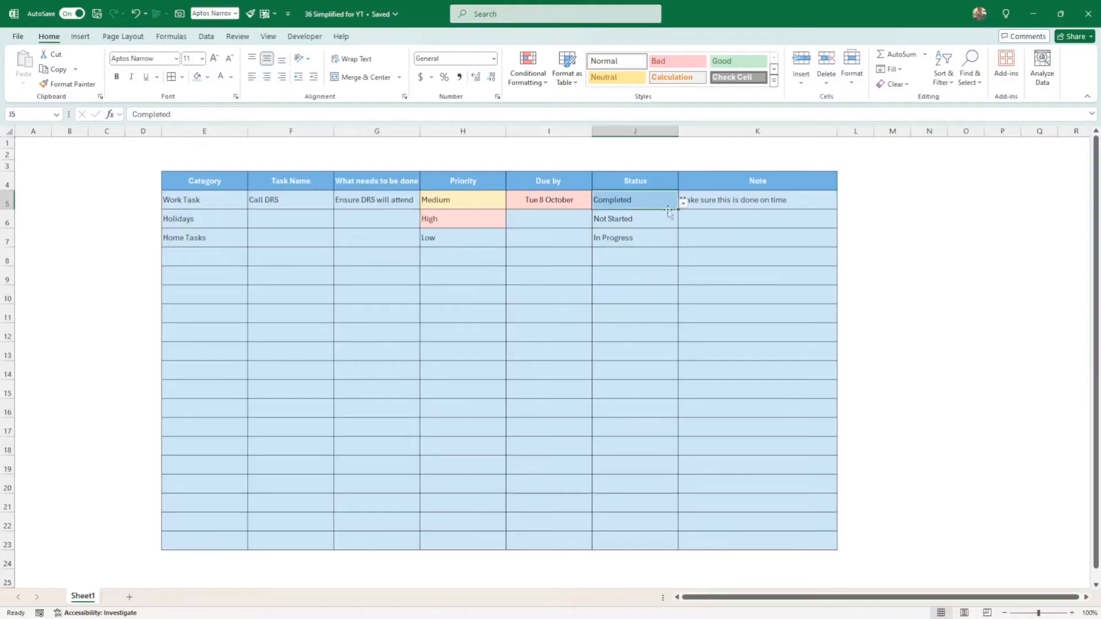
pyautogui.click(72, 85)
pyautogui.moveTo(650, 399); pyautogui.dragTo(656, 542)
pyautogui.click(654, 316)
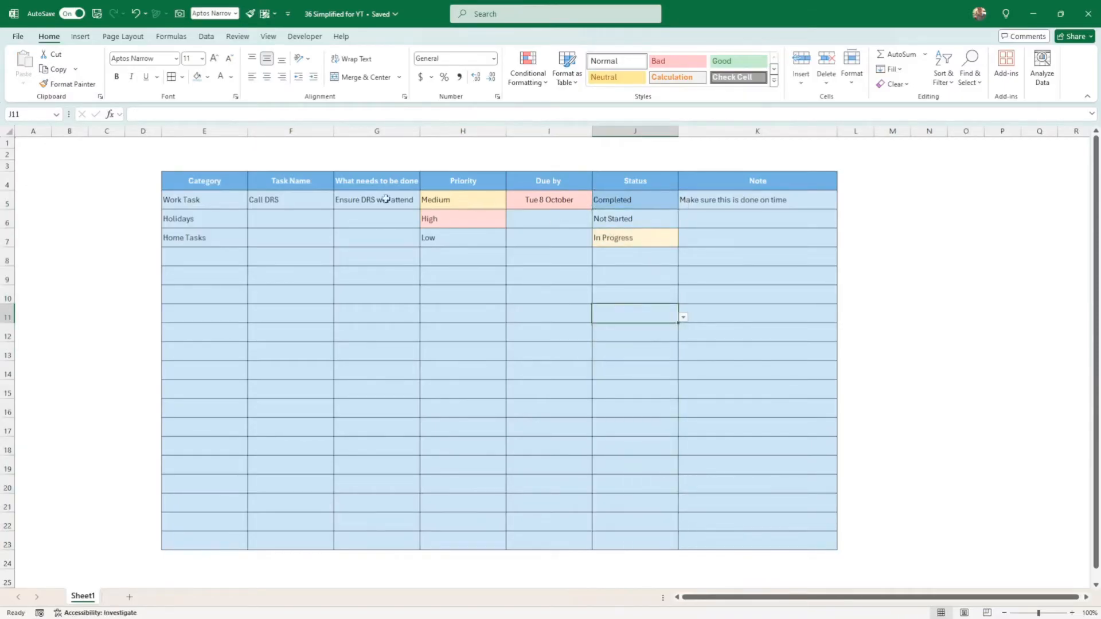
pyautogui.moveTo(170, 183); pyautogui.dragTo(776, 518)
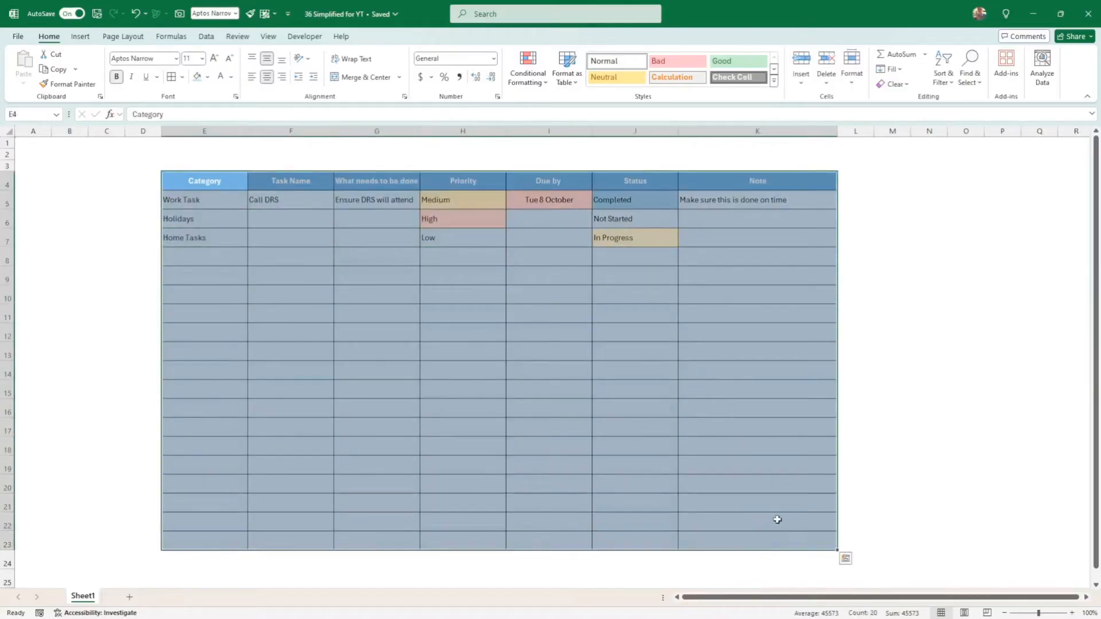
pyautogui.click(769, 447)
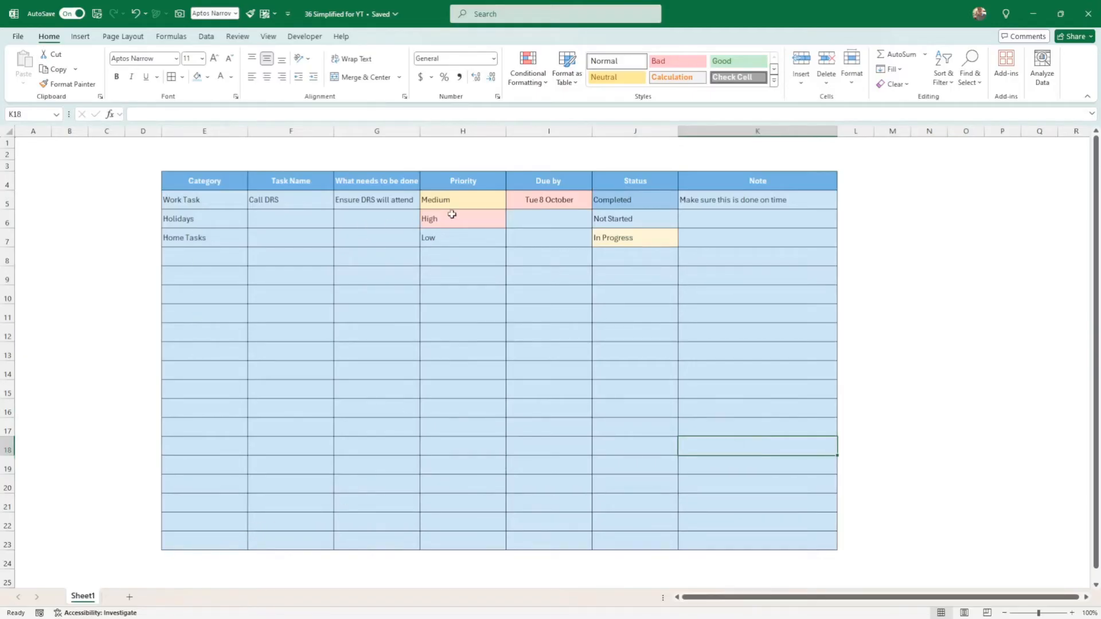
pyautogui.moveTo(454, 202); pyautogui.dragTo(469, 557)
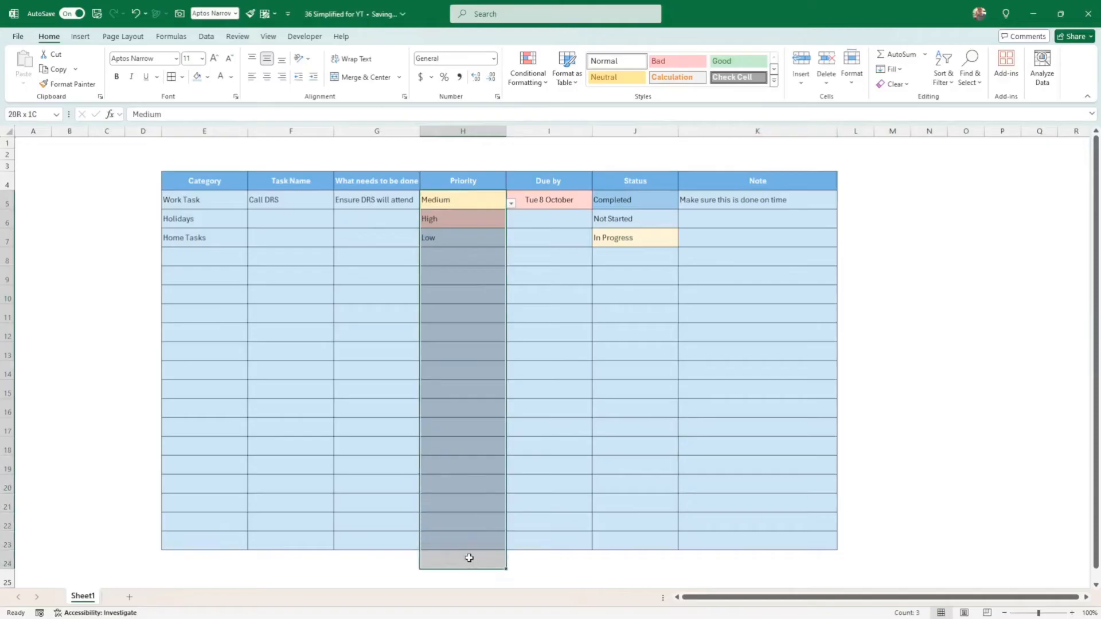
pyautogui.click(469, 558)
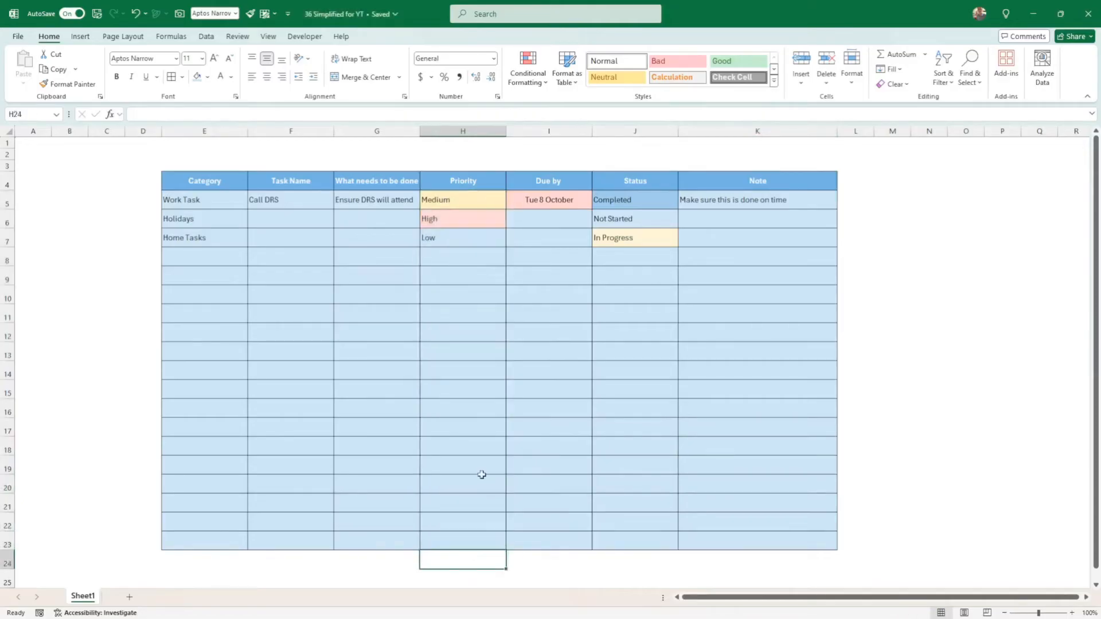
pyautogui.click(480, 539)
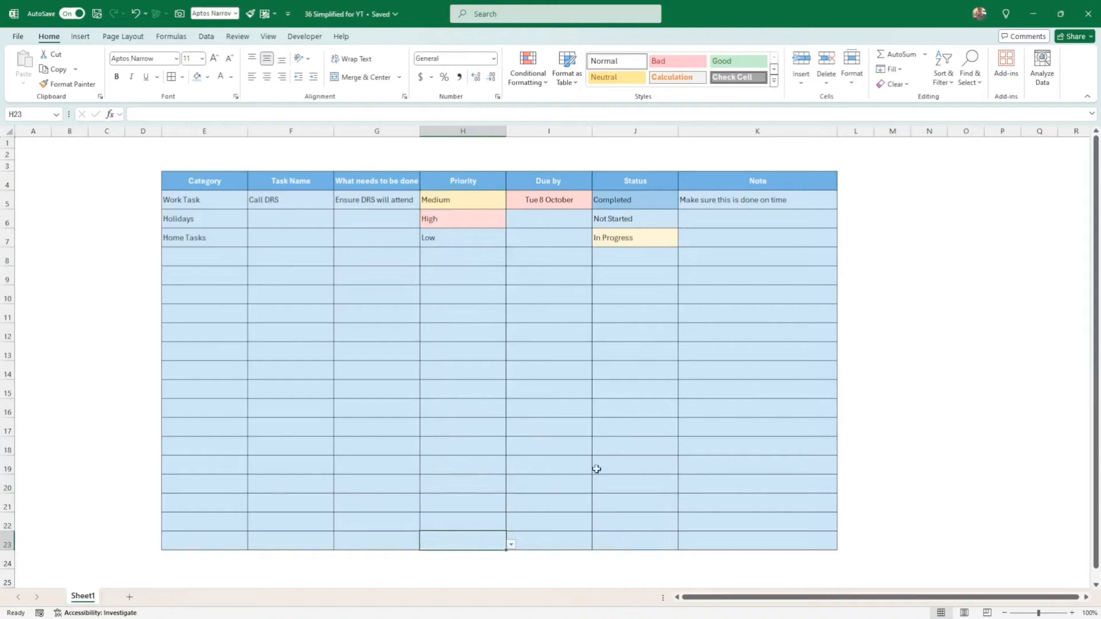
pyautogui.click(216, 559)
pyautogui.moveTo(209, 539); pyautogui.dragTo(771, 545)
pyautogui.moveTo(221, 566); pyautogui.dragTo(213, 583)
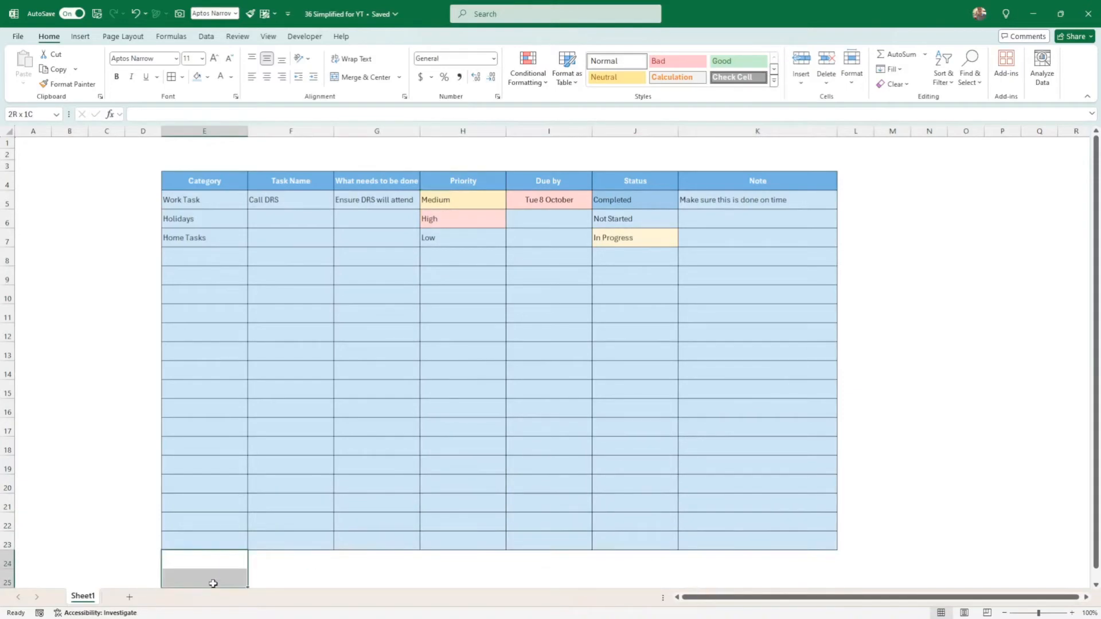
pyautogui.click(236, 525)
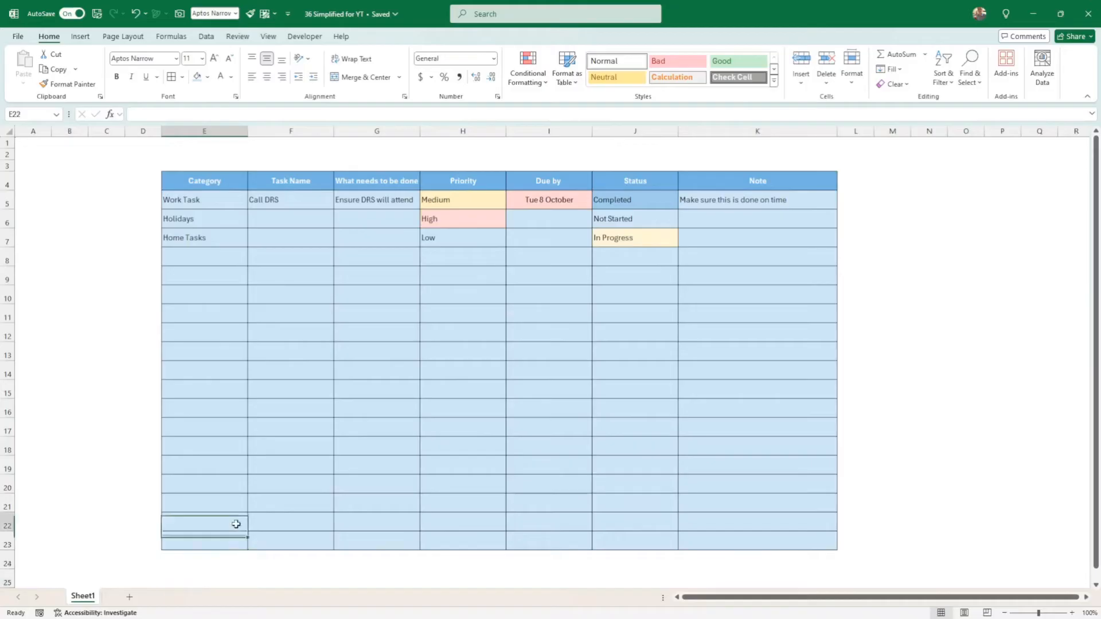
# Insert several new rows above row 22 to extend the to-do table
pyautogui.click(5, 523)
pyautogui.rightClick(6, 523)
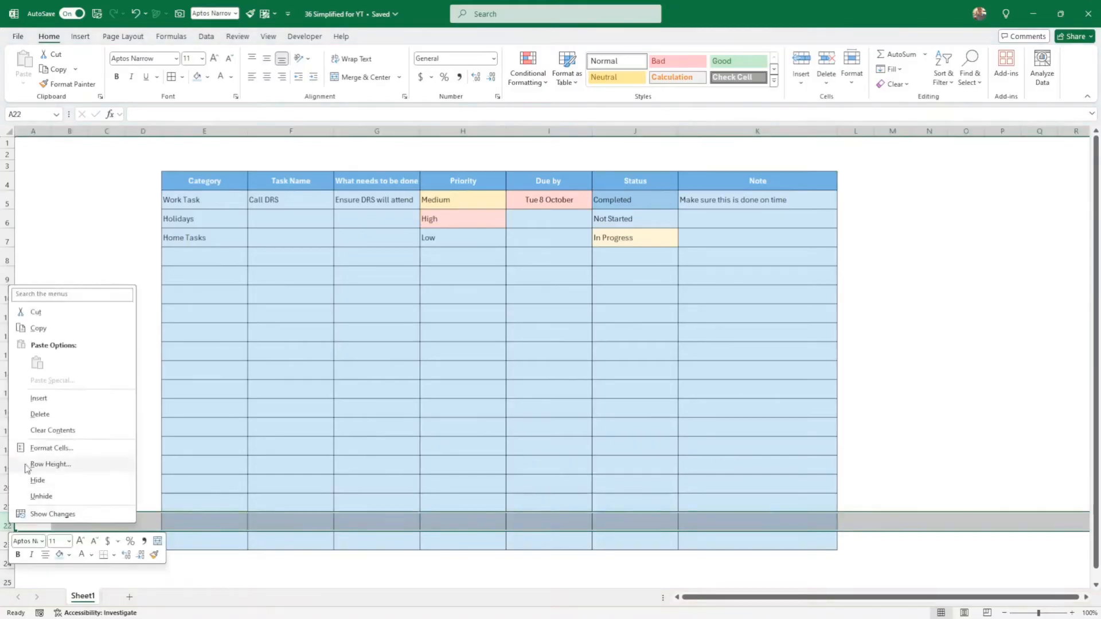
pyautogui.click(34, 398)
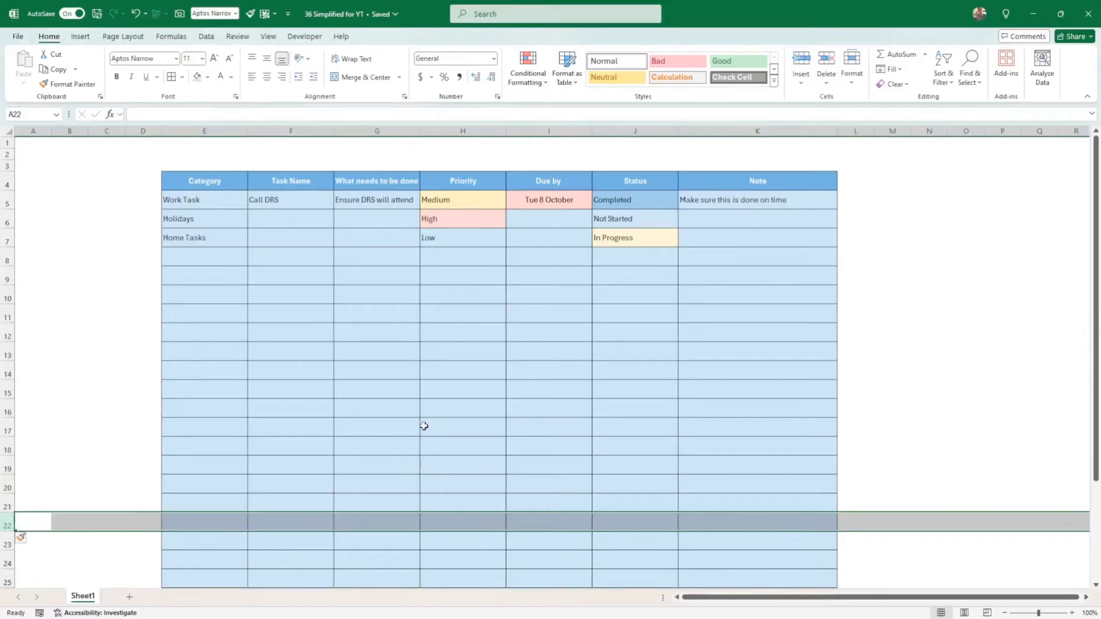
pyautogui.scroll(-3, 423, 426)
pyautogui.scroll(2, 424, 430)
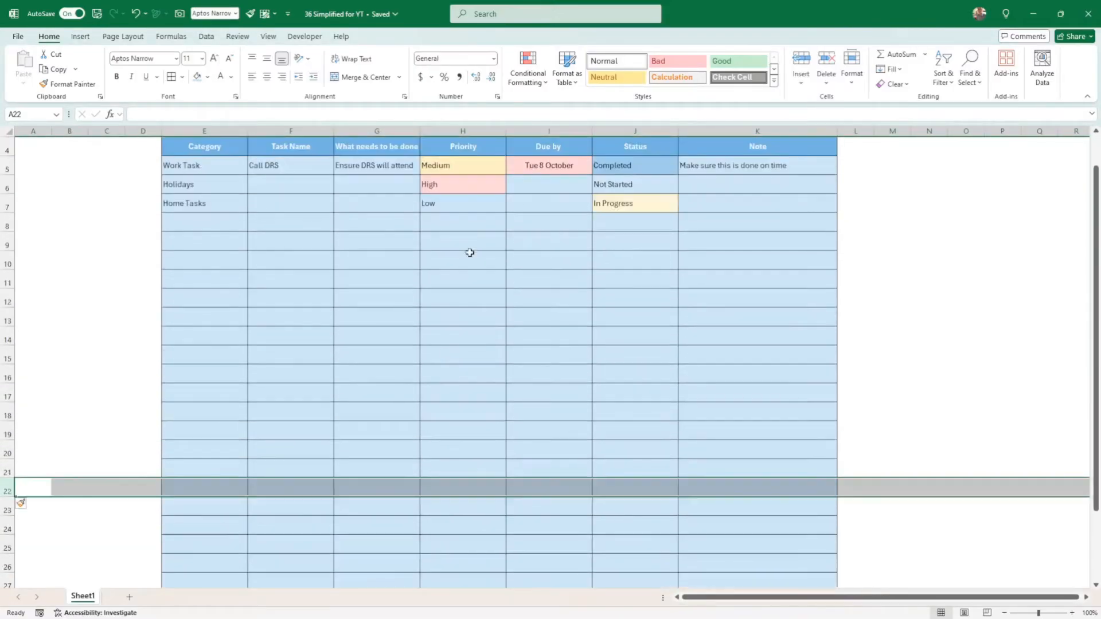
# Check which cells the Priority column's High and Medium conditional formatting rules apply to in the extended table
pyautogui.scroll(-2, 470, 453)
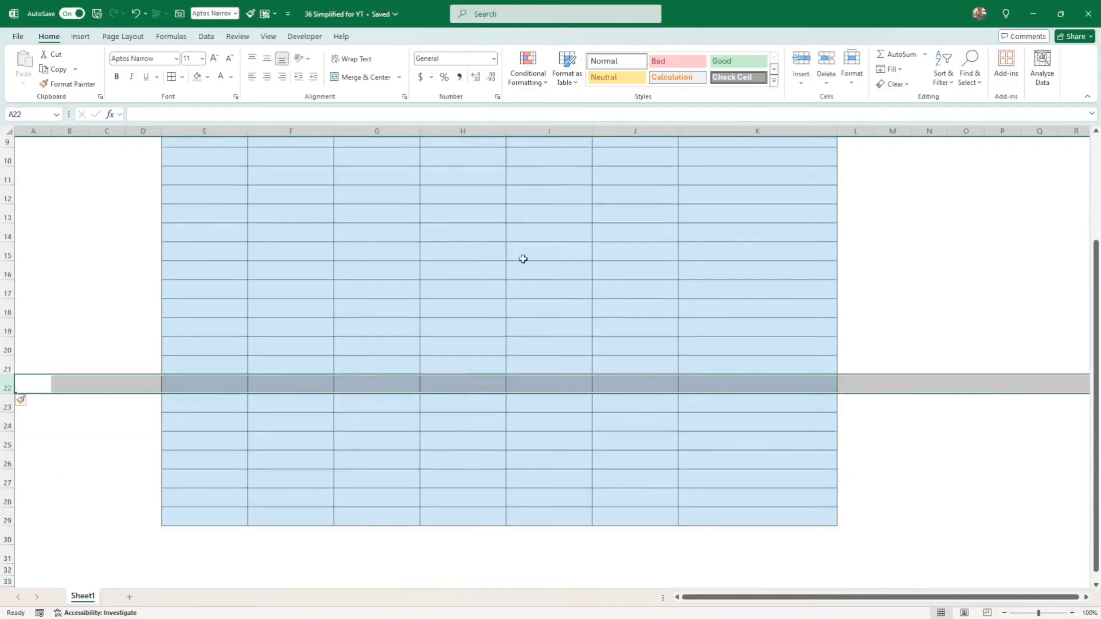
pyautogui.click(491, 313)
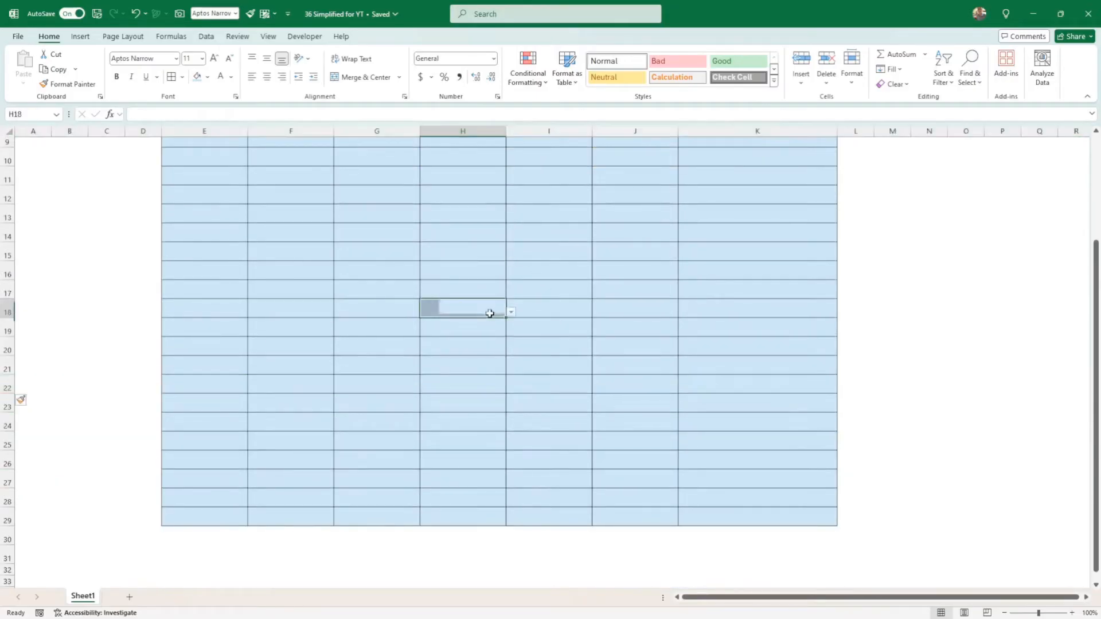
pyautogui.click(534, 85)
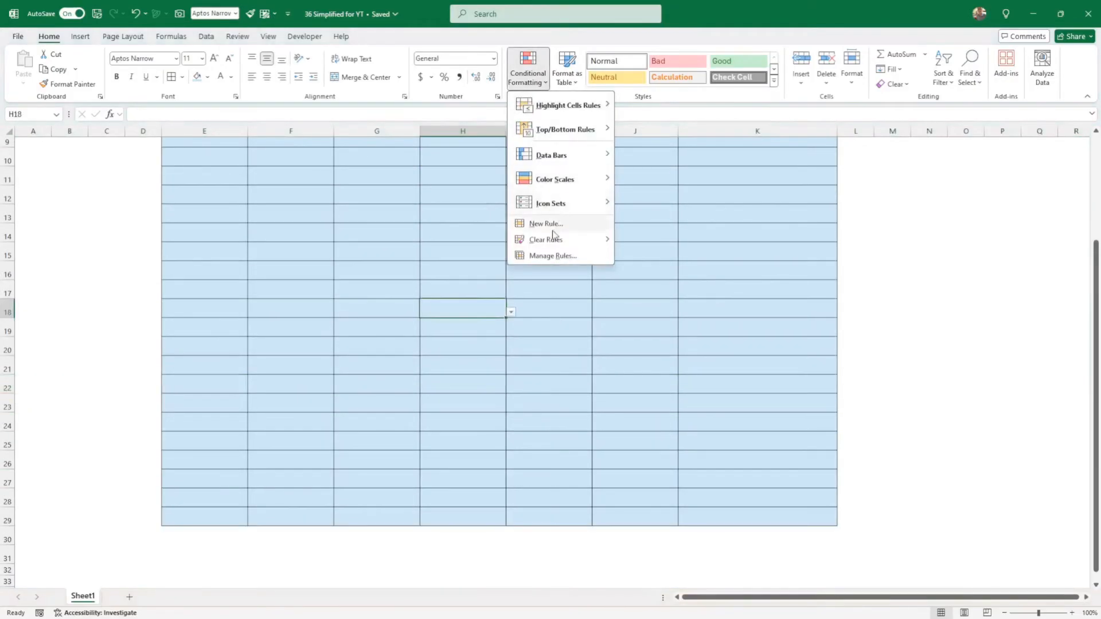
pyautogui.click(548, 256)
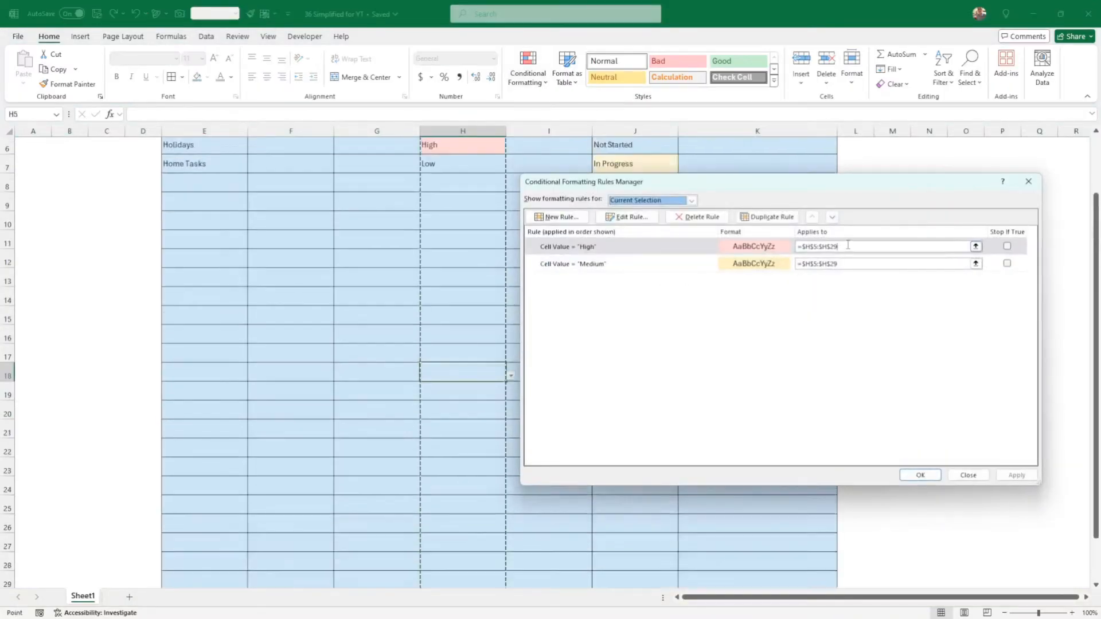
pyautogui.scroll(-3, 459, 233)
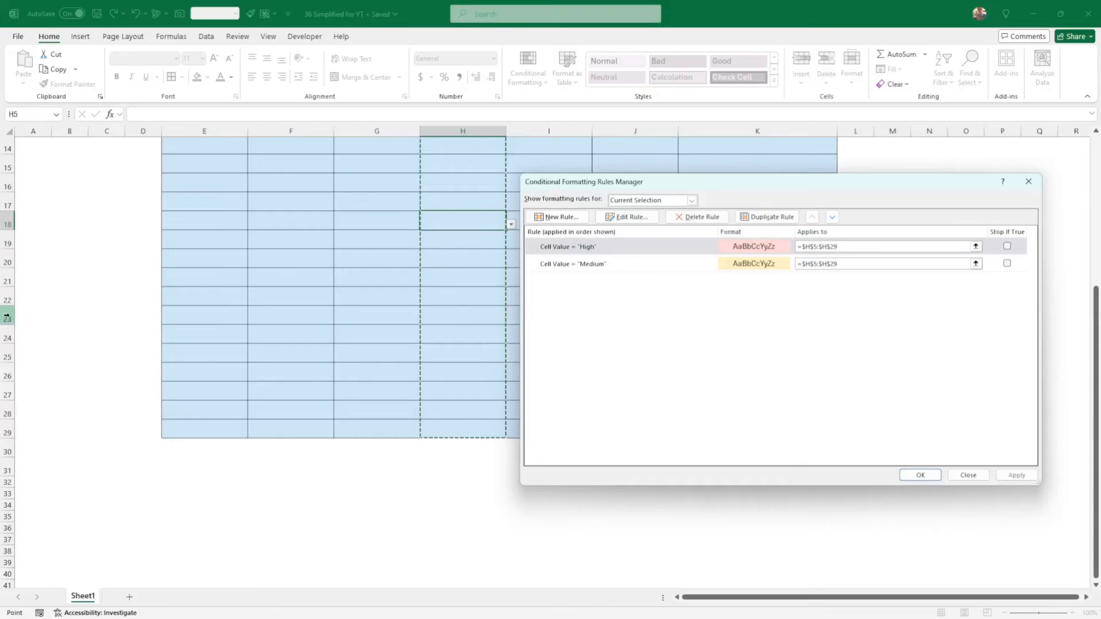
pyautogui.click(915, 475)
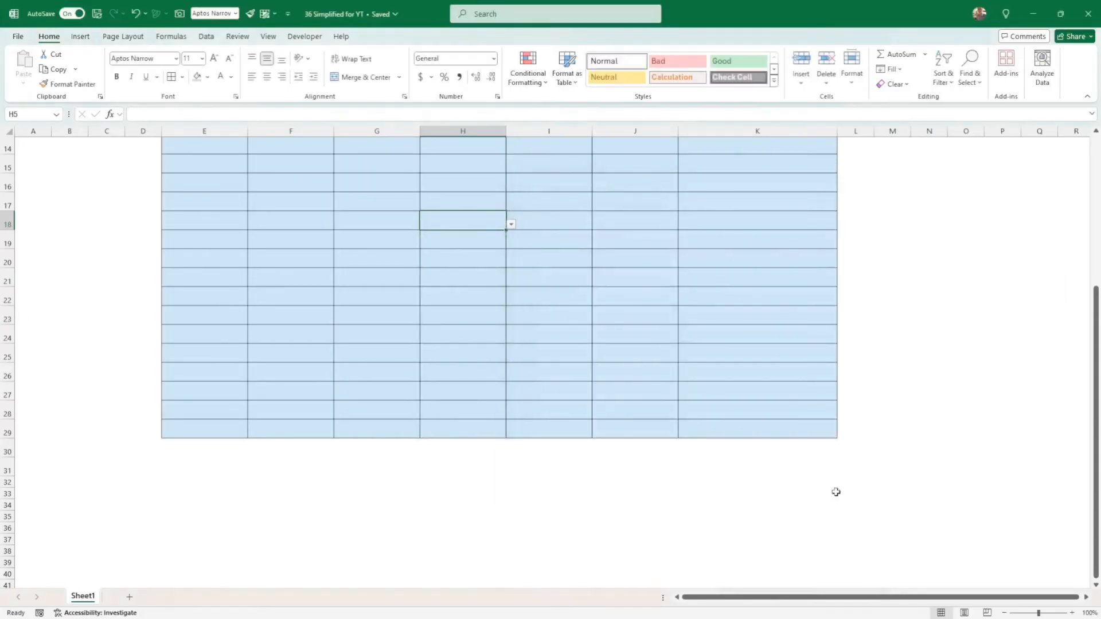
pyautogui.click(723, 350)
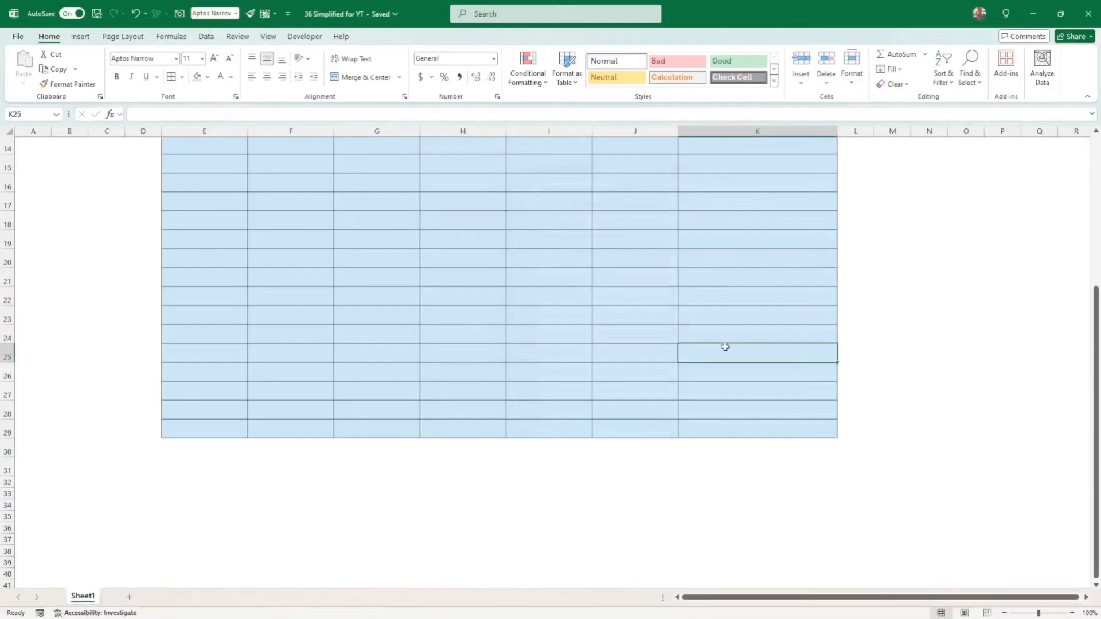
pyautogui.scroll(4, 722, 349)
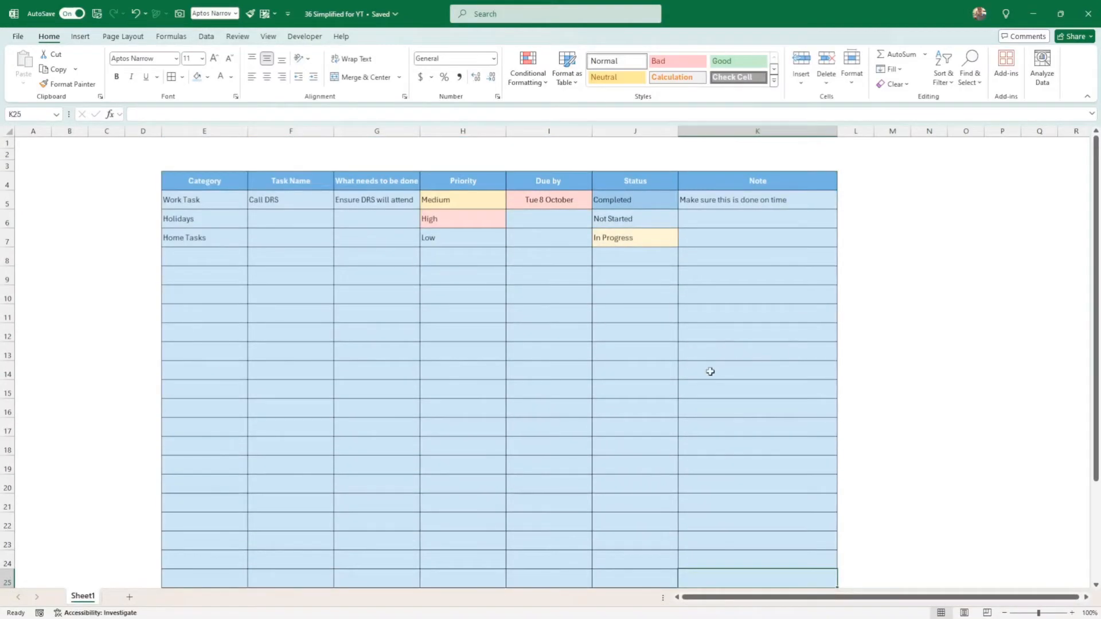
pyautogui.click(748, 393)
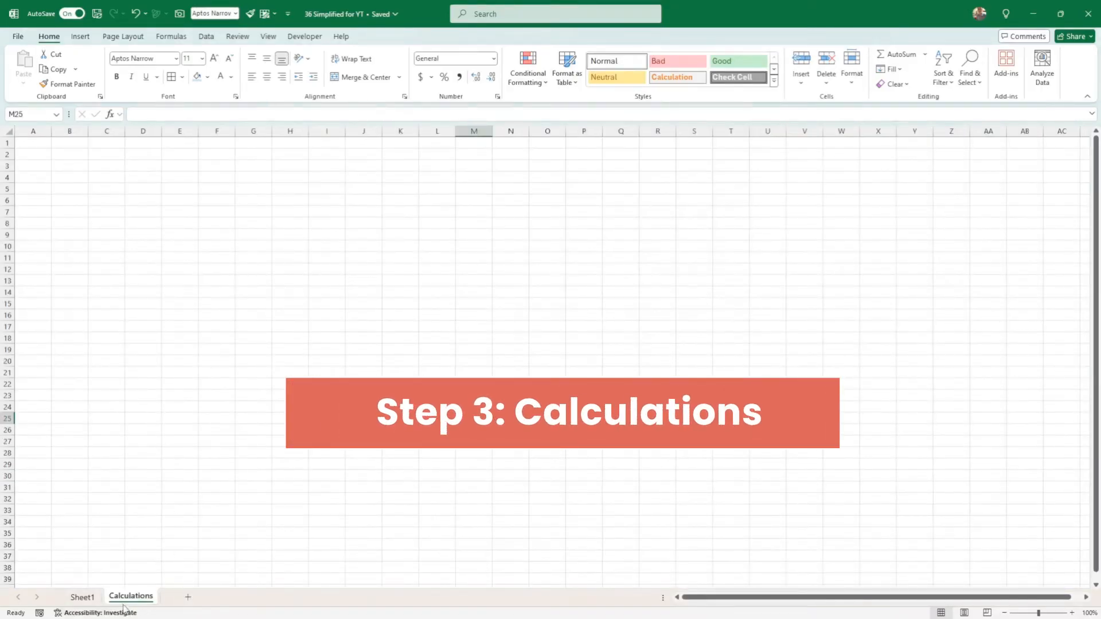
# List Not Started, In Progress and Completed in cells C3 to C5 of the Calculations sheet and widen column C to fit
pyautogui.click(98, 180)
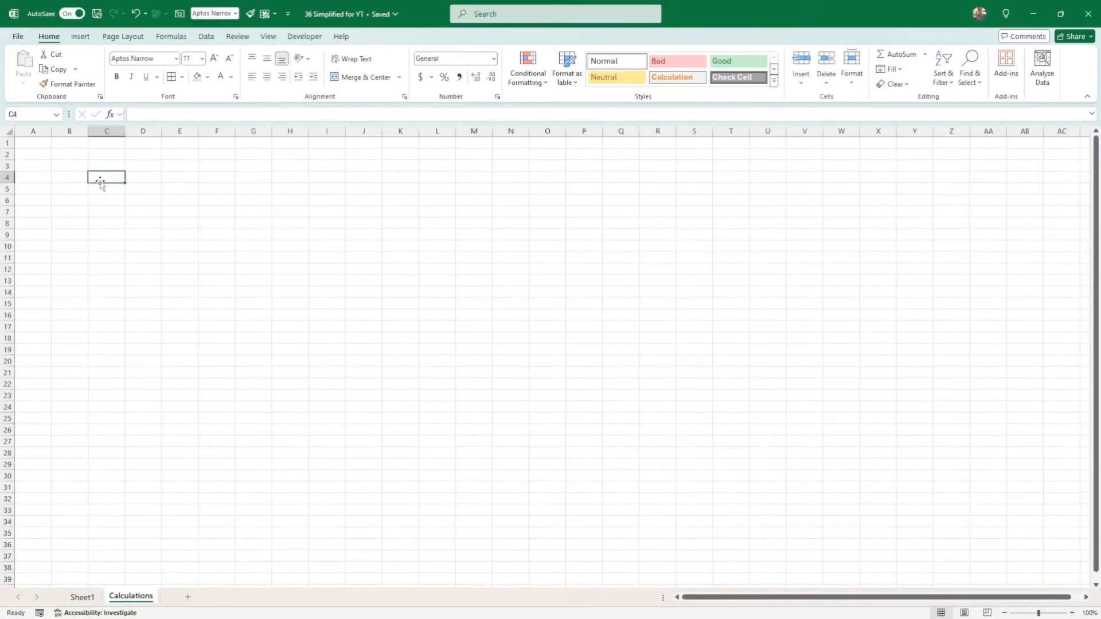
pyautogui.write('In Progress')
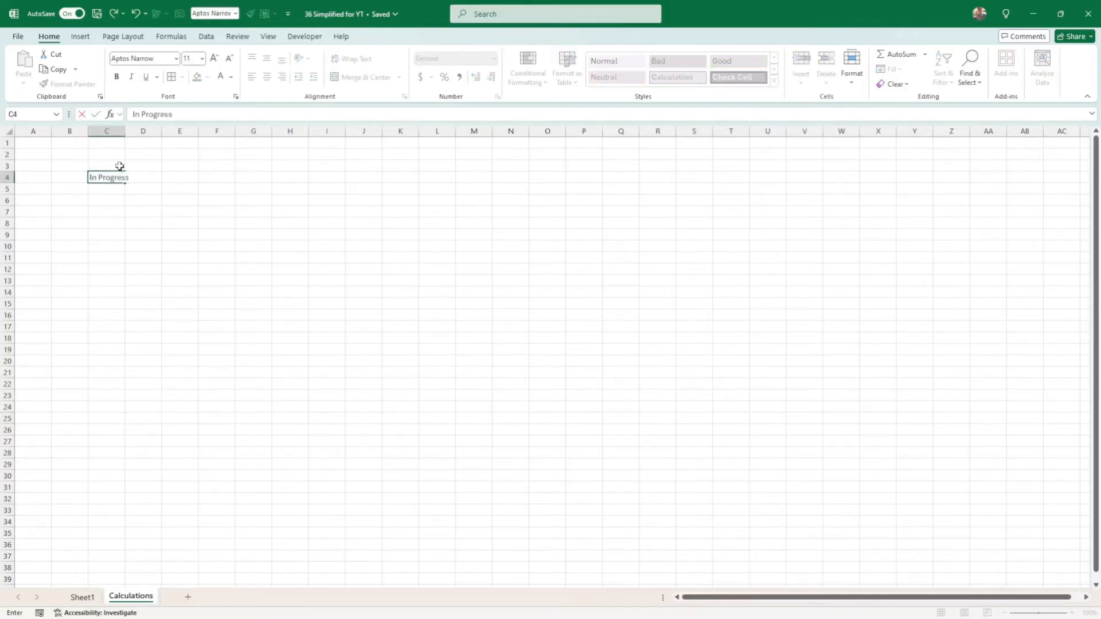
pyautogui.press('Return')
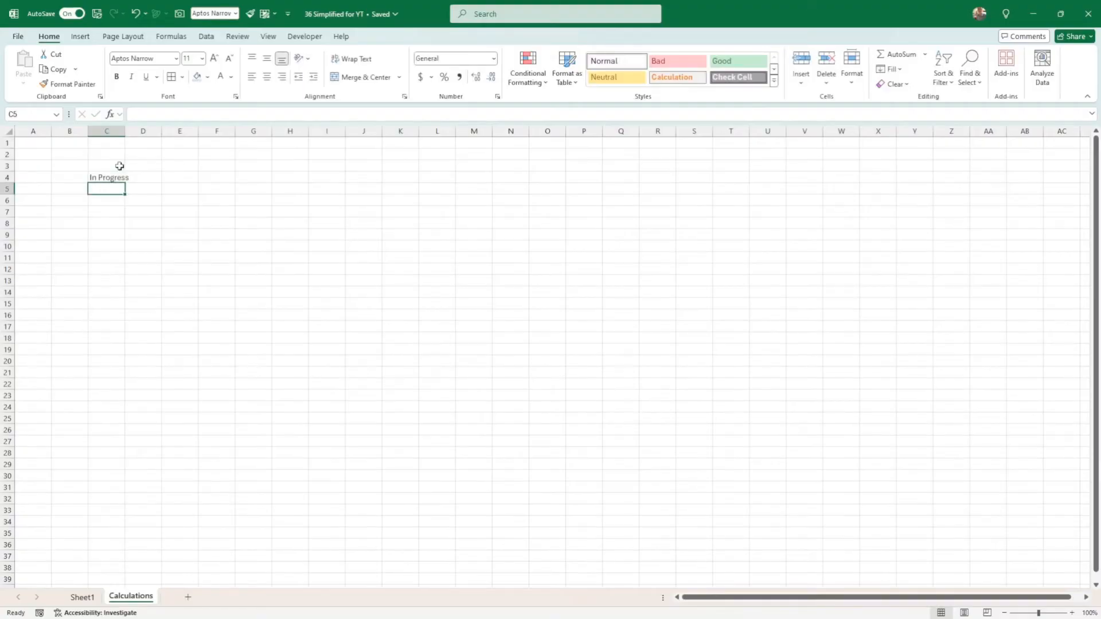
pyautogui.write('Completed')
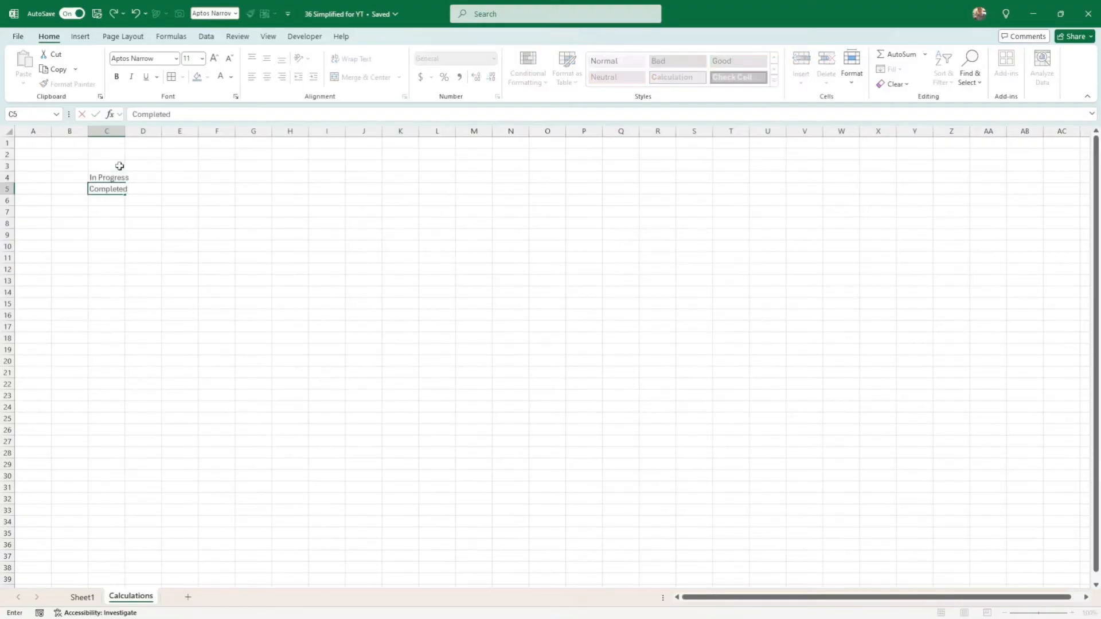
pyautogui.click(119, 165)
pyautogui.write('Not Started')
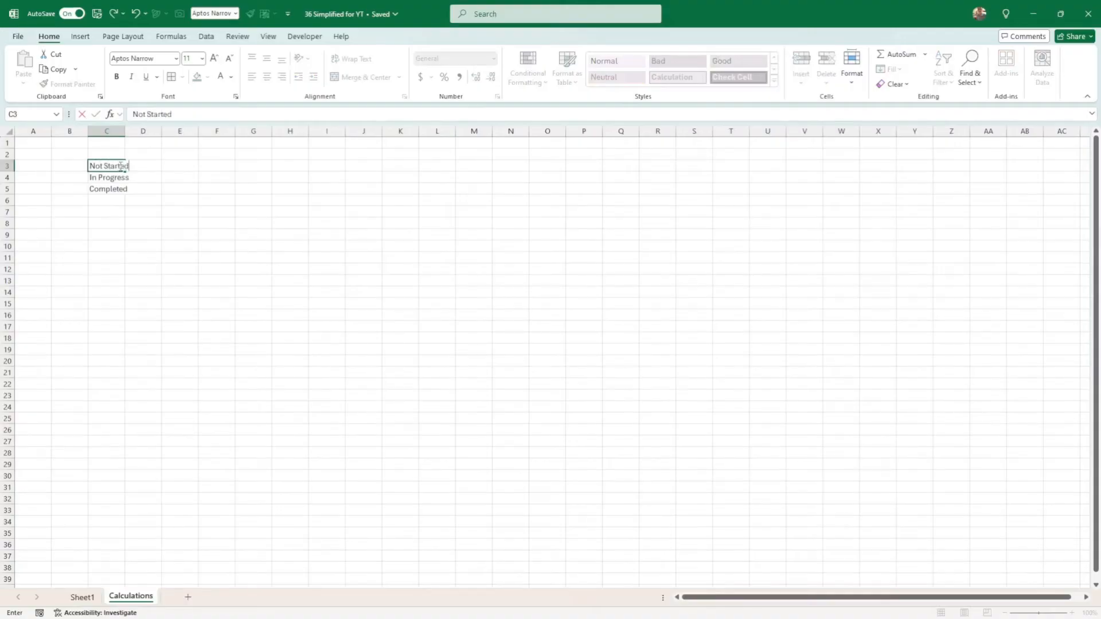
pyautogui.press('Return')
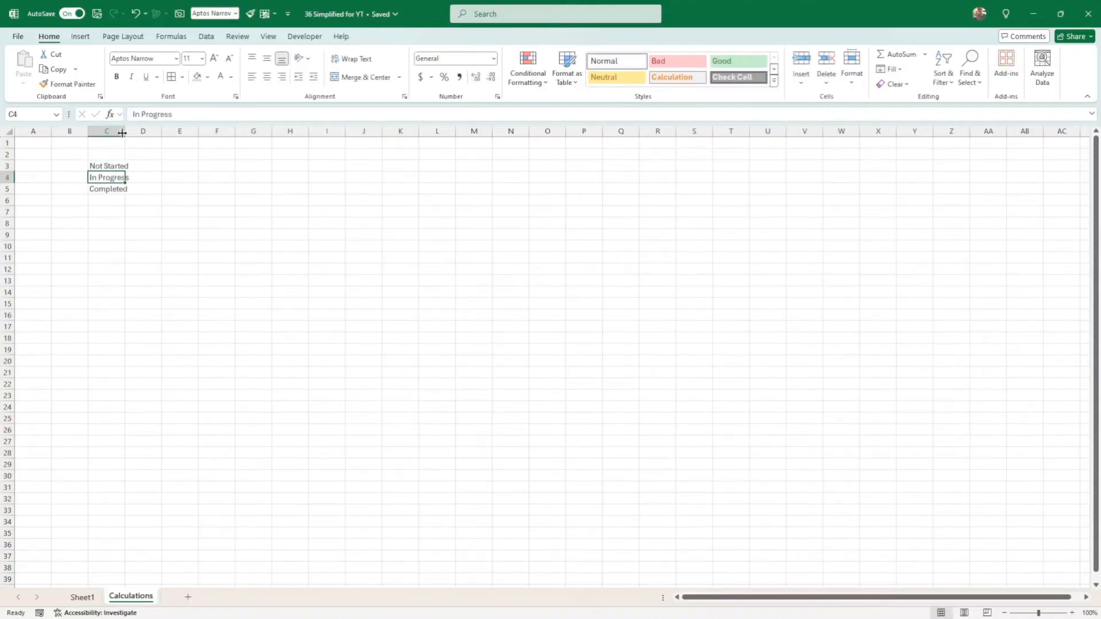
pyautogui.moveTo(122, 133); pyautogui.dragTo(143, 133)
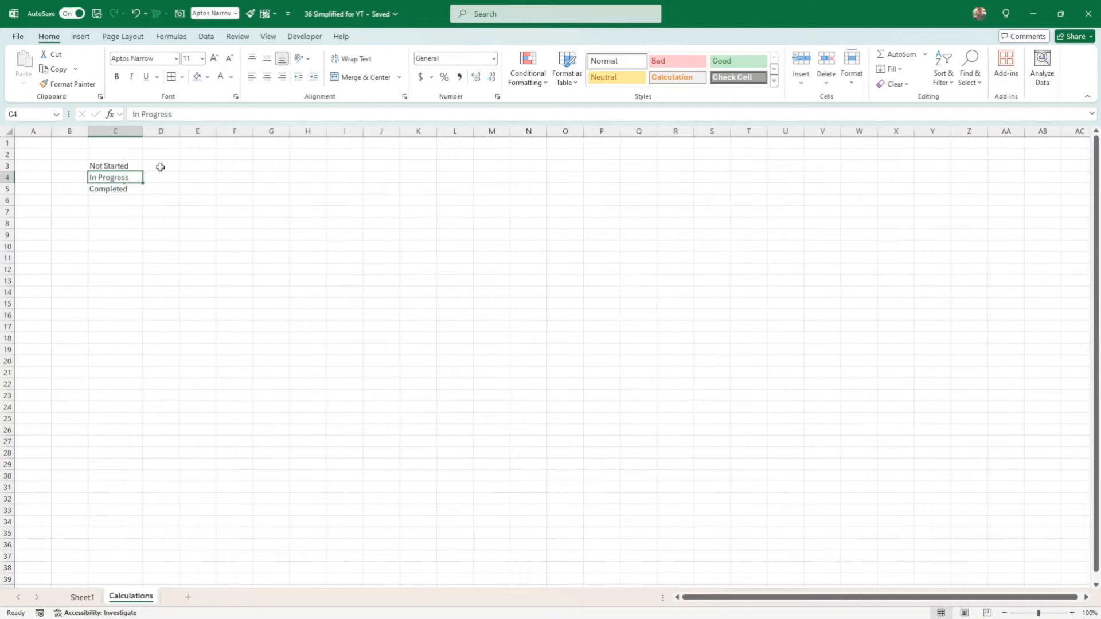
# Rename the to-do table's sheet, Sheet1, as Dashboard
pyautogui.click(161, 167)
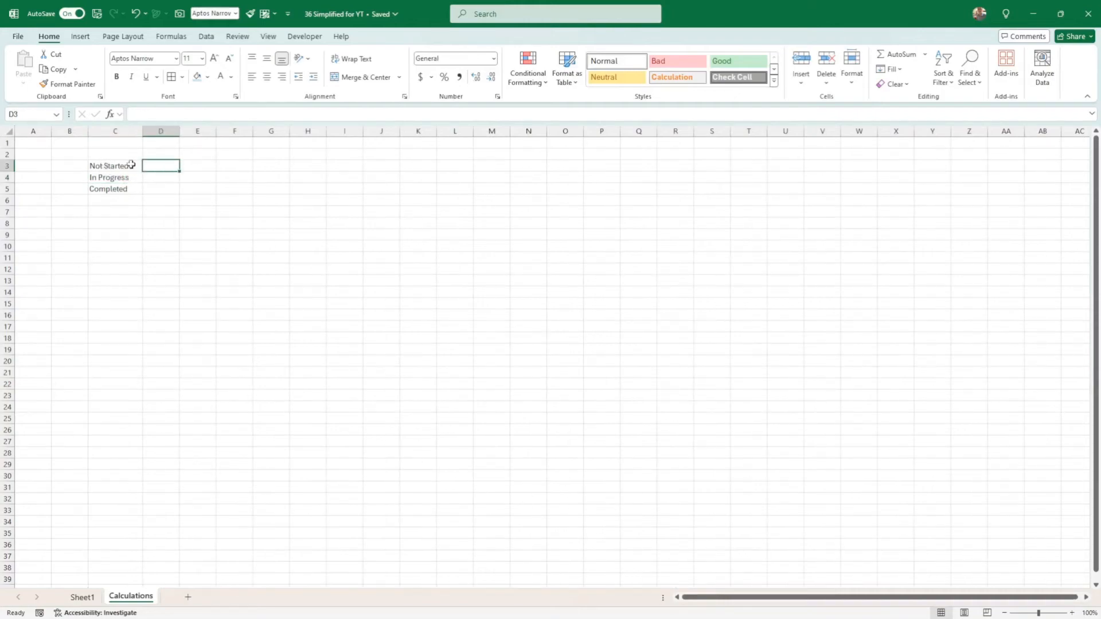
pyautogui.click(83, 597)
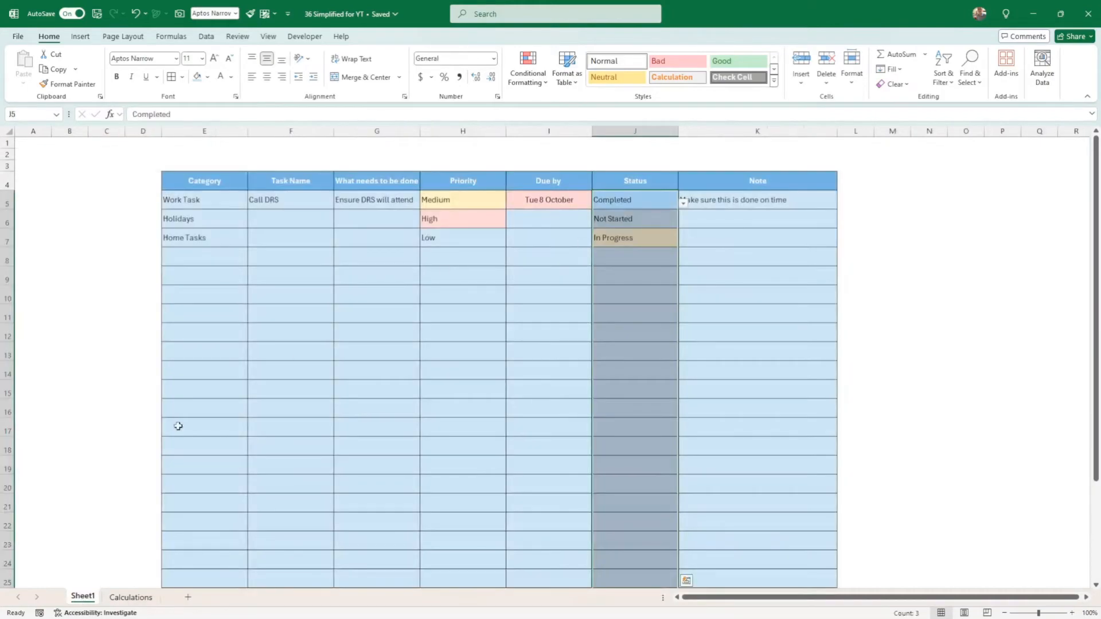
pyautogui.rightClick(94, 598)
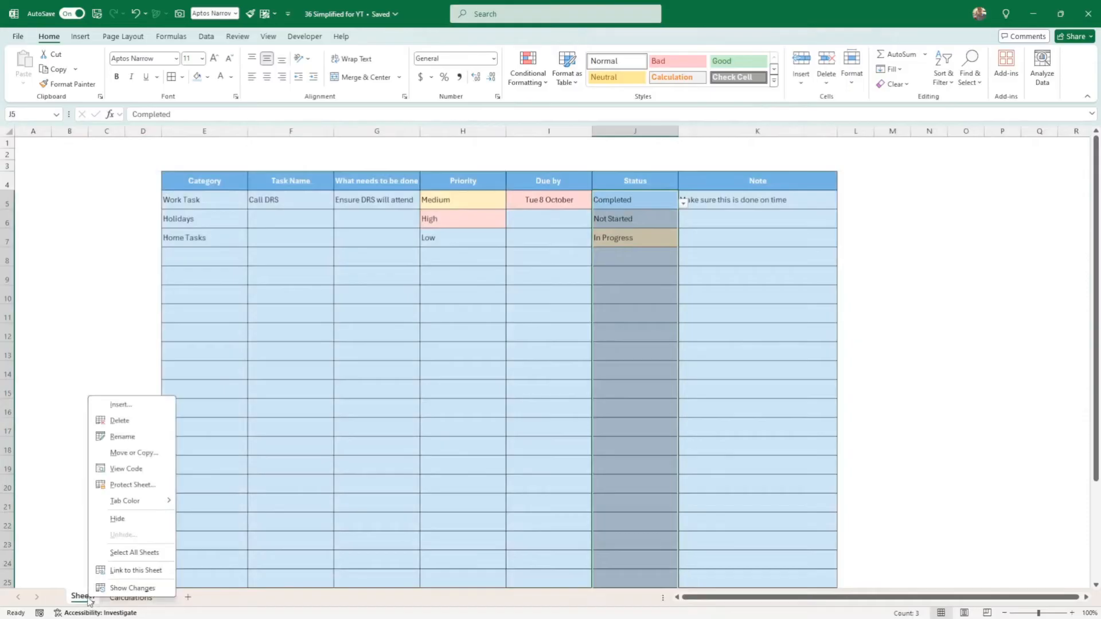
pyautogui.click(121, 435)
pyautogui.write('Das')
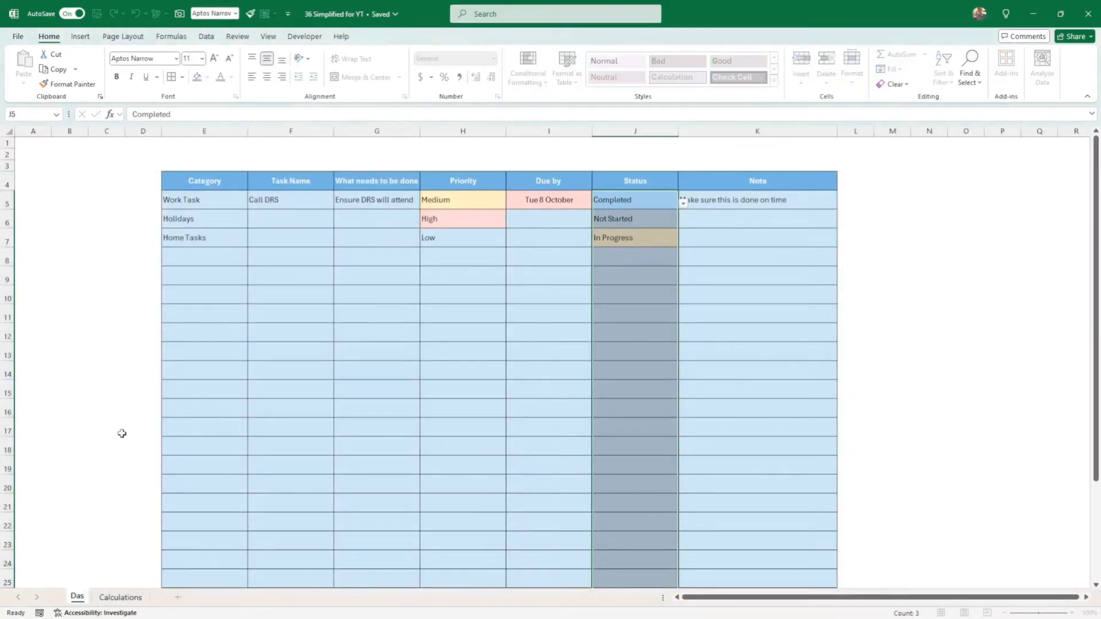
pyautogui.write('hboard')
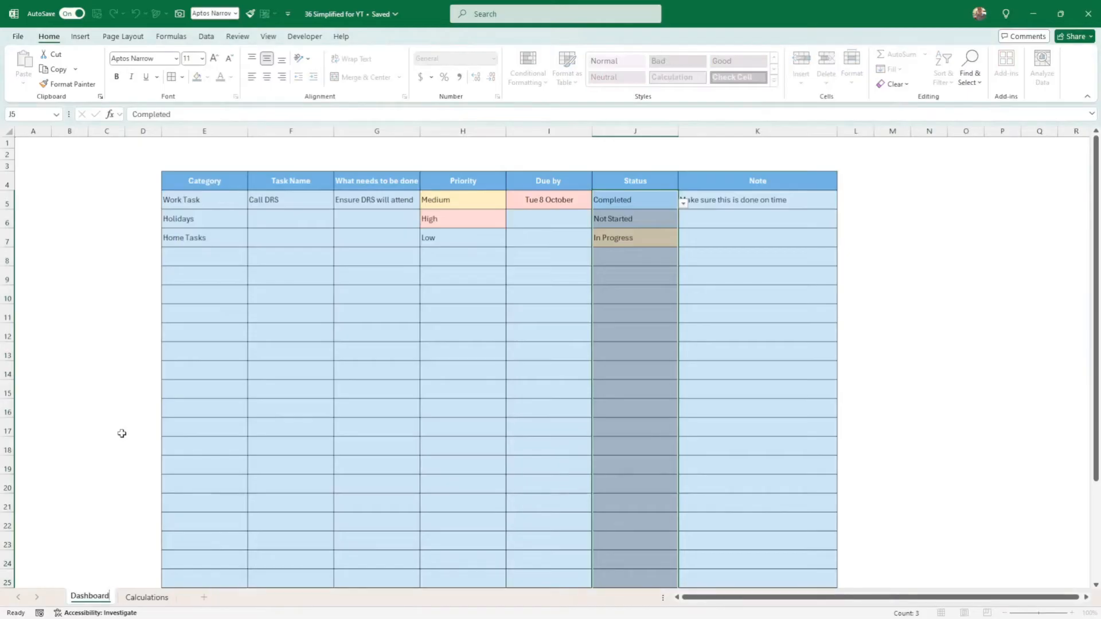
pyautogui.press('Return')
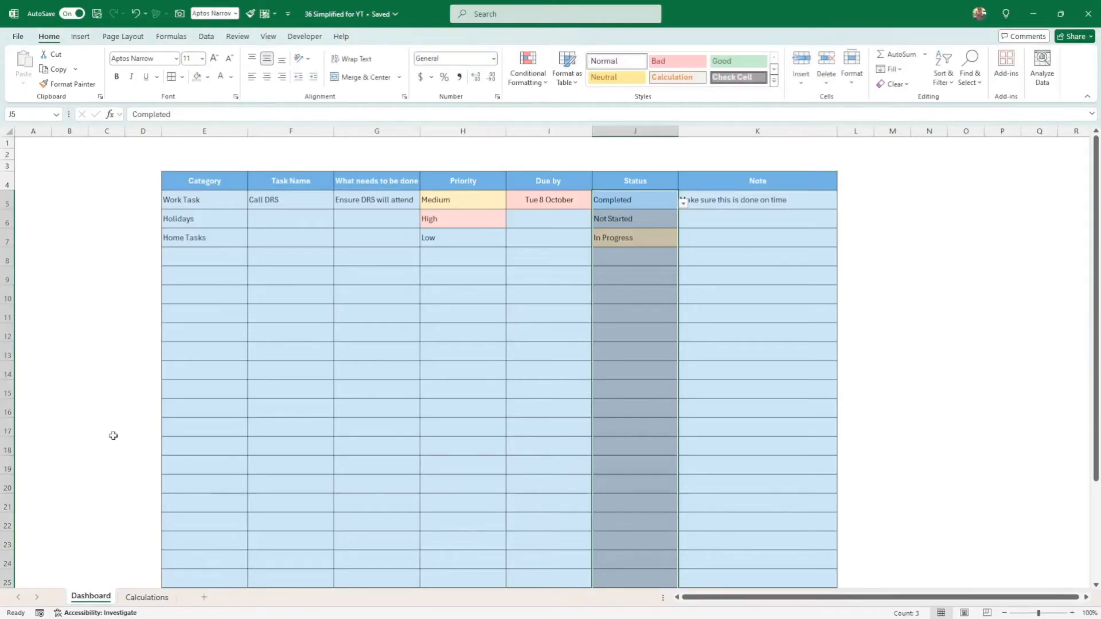
# Start a COUNTIF formula in D3 of the Calculations sheet with the Dashboard status cells J5:J29 as its range
pyautogui.click(149, 598)
pyautogui.write('=countif')
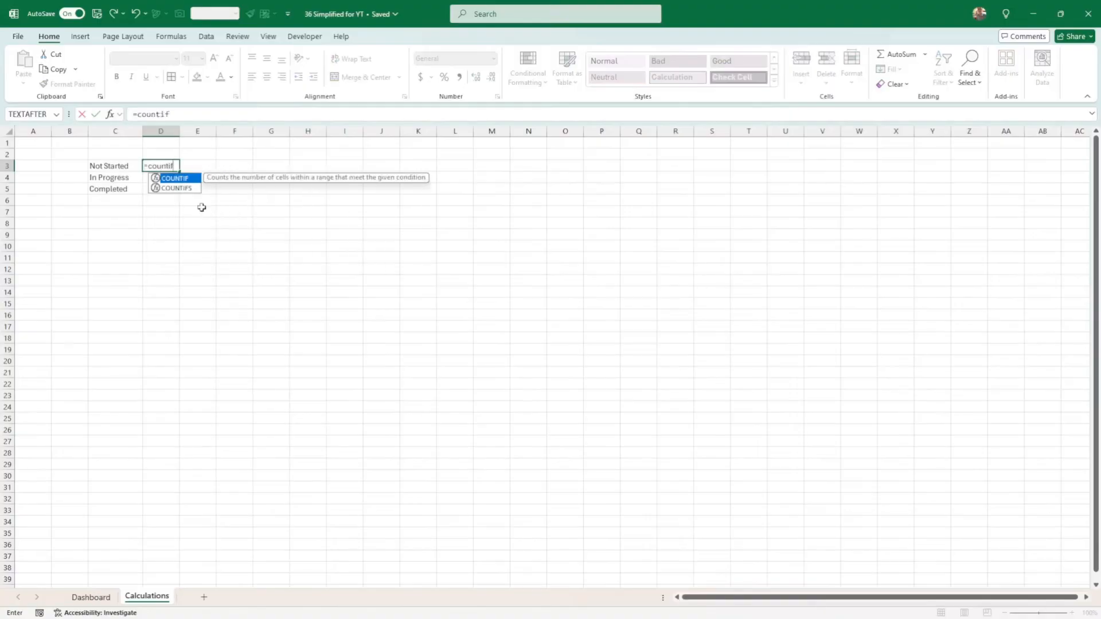
pyautogui.write('(')
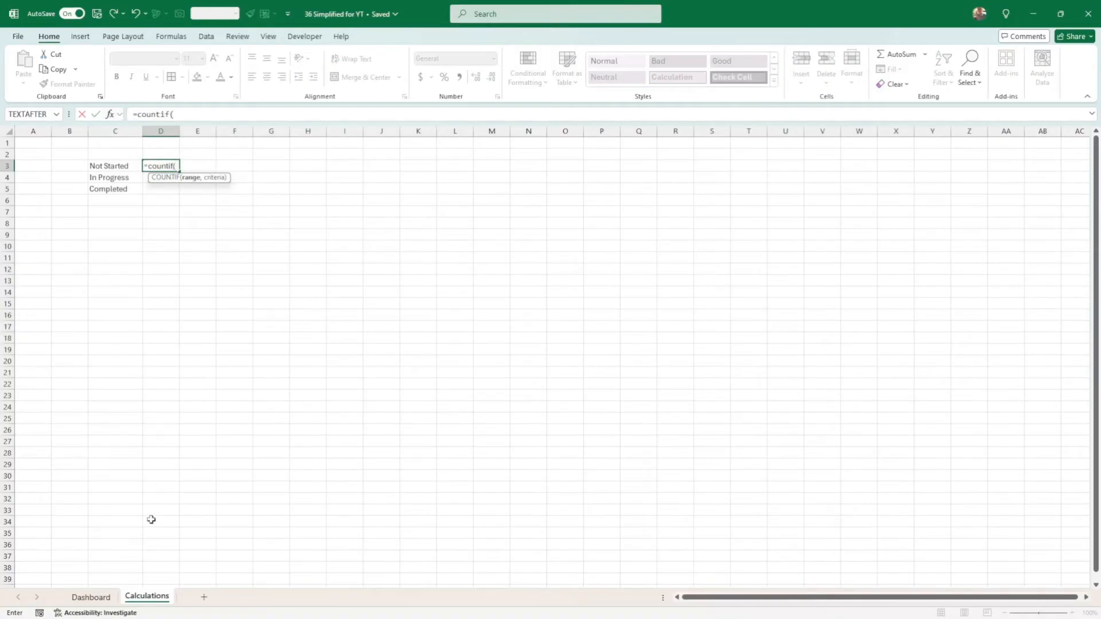
pyautogui.click(102, 599)
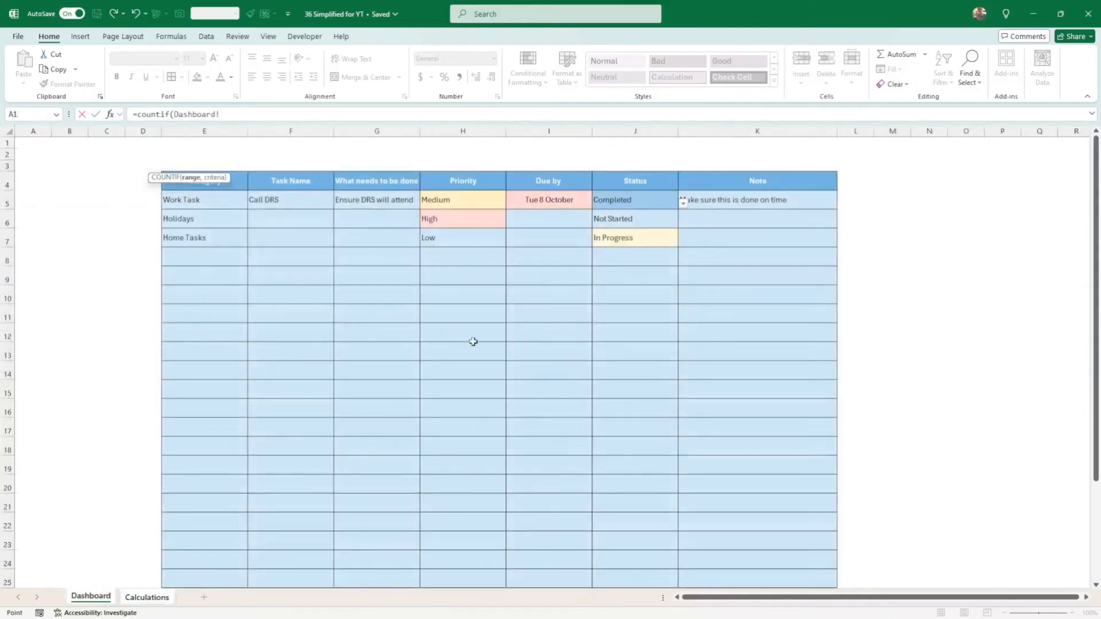
pyautogui.hotkey('shift', 'F3')
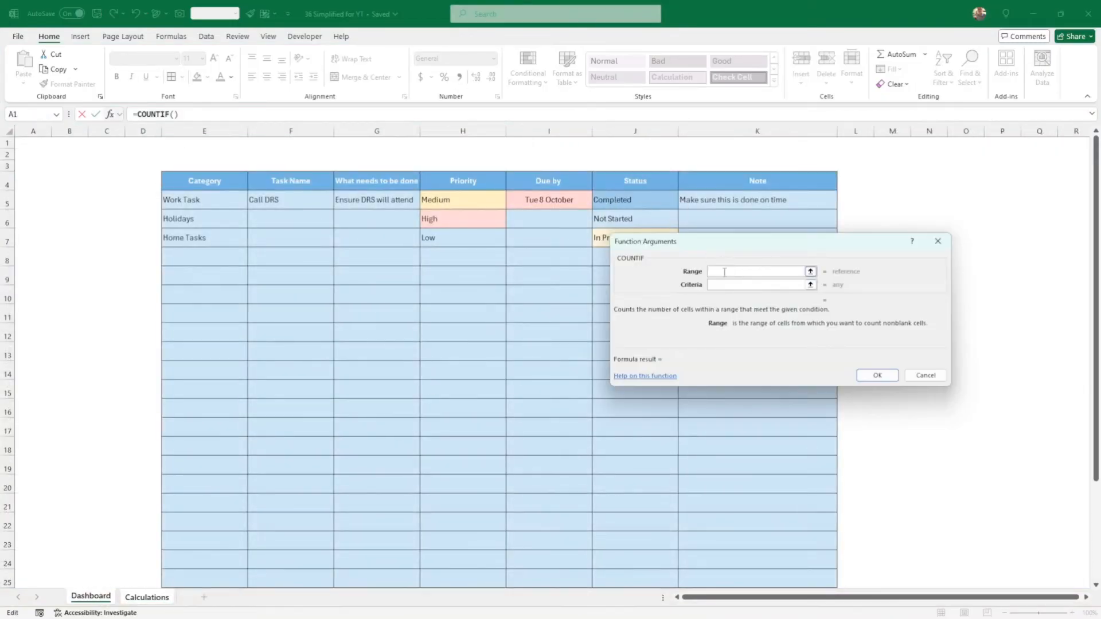
pyautogui.moveTo(633, 199); pyautogui.dragTo(634, 523)
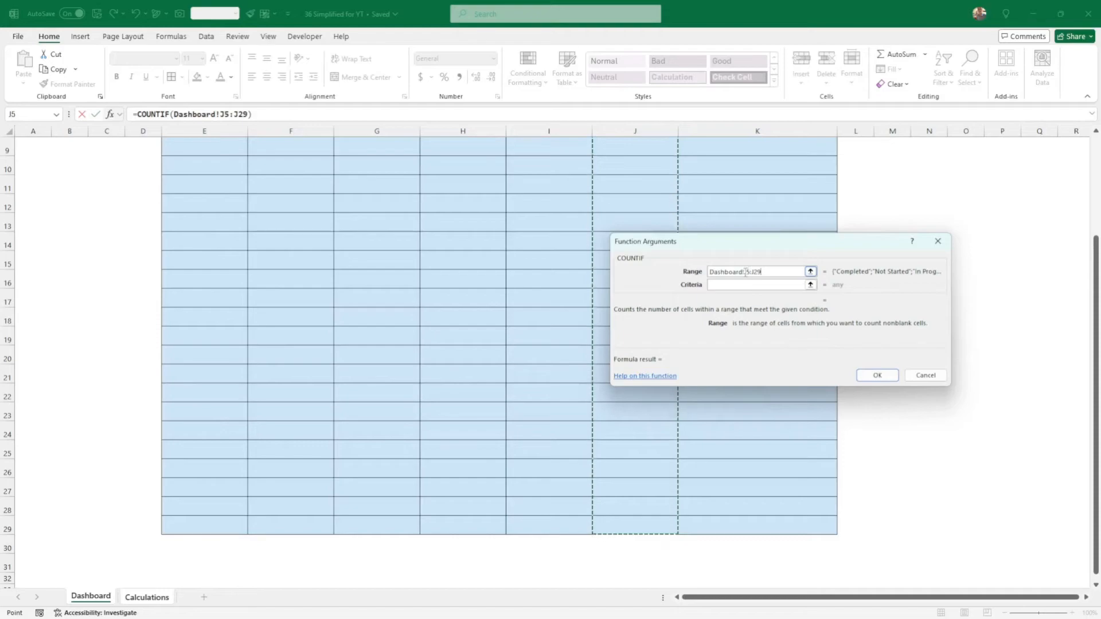
# Make the COUNTIF range absolute as Dashboard!$J$5:$J$29, set the criteria to C3 and complete the formula
pyautogui.click(745, 272)
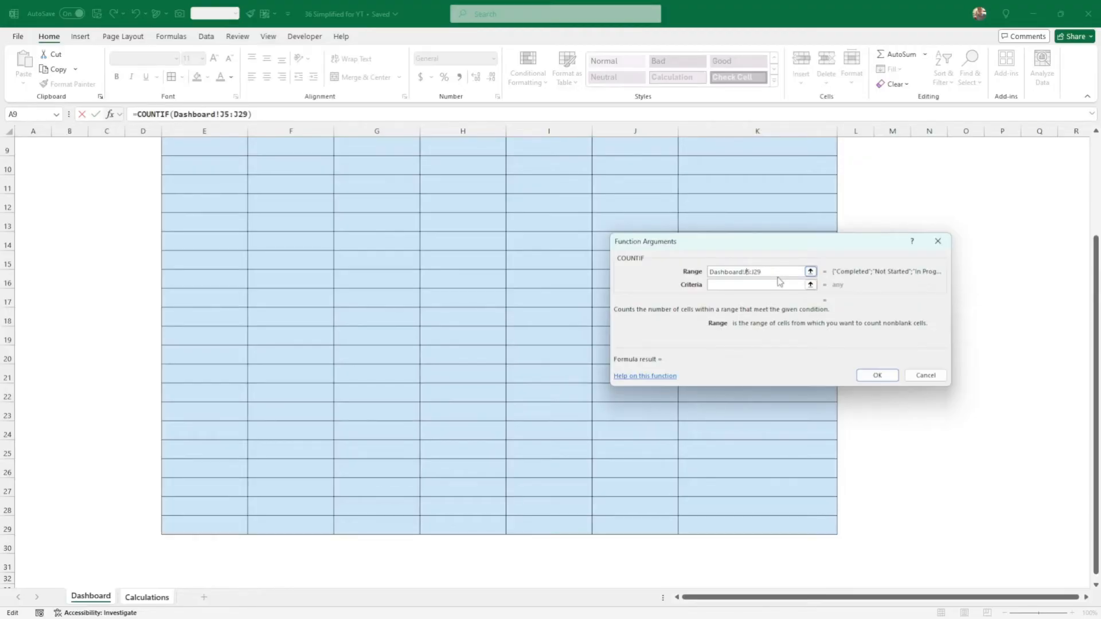
pyautogui.press('F4')
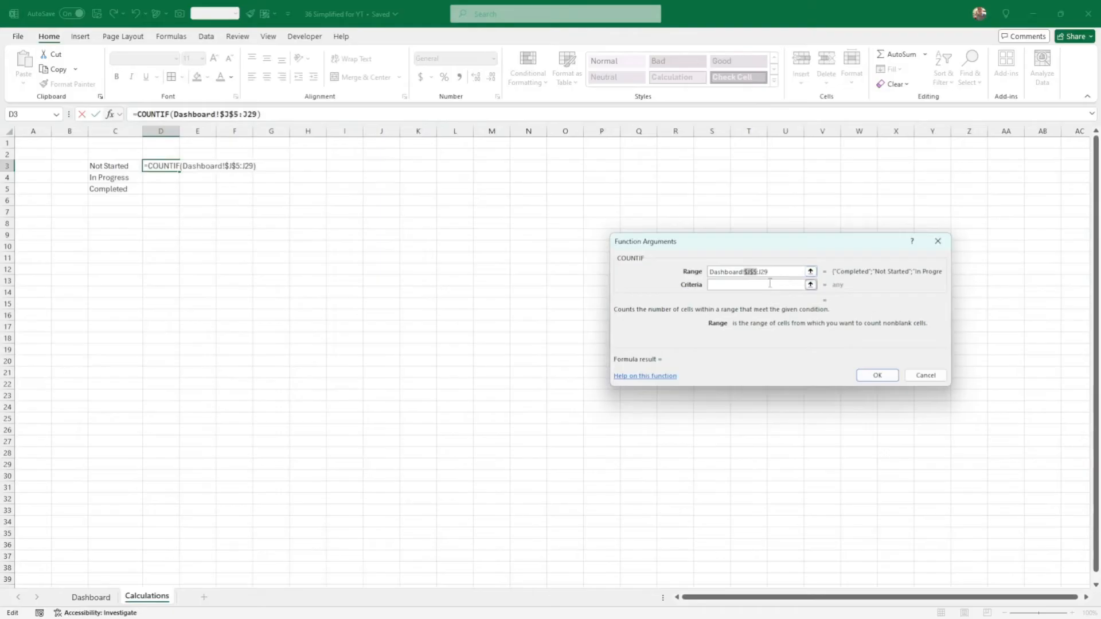
pyautogui.click(780, 273)
pyautogui.press('F4')
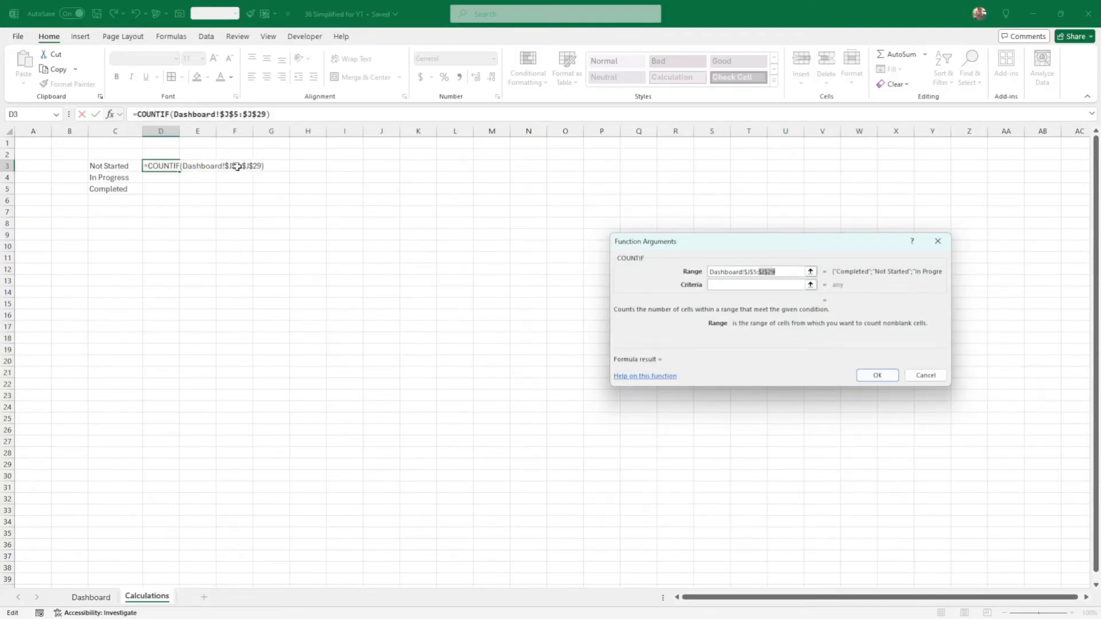
pyautogui.click(727, 286)
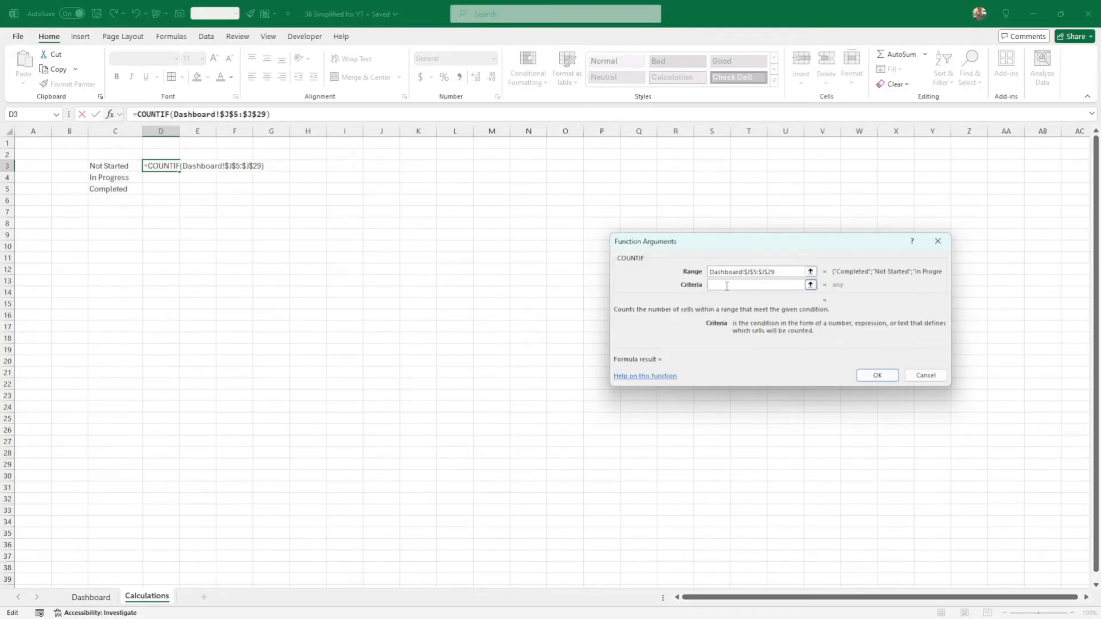
pyautogui.click(118, 166)
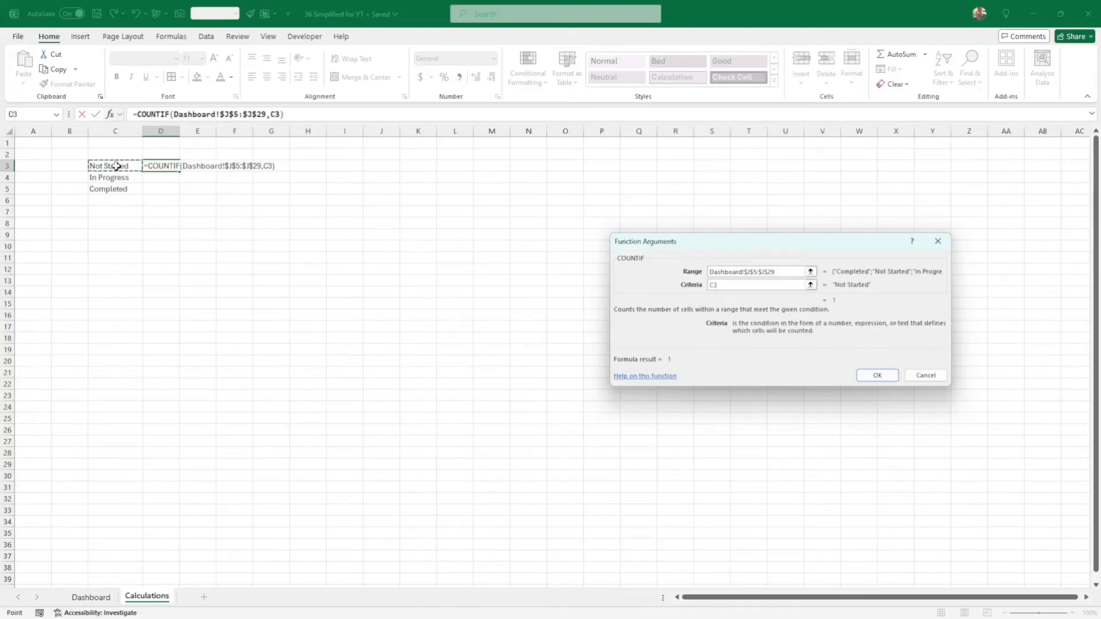
pyautogui.click(876, 378)
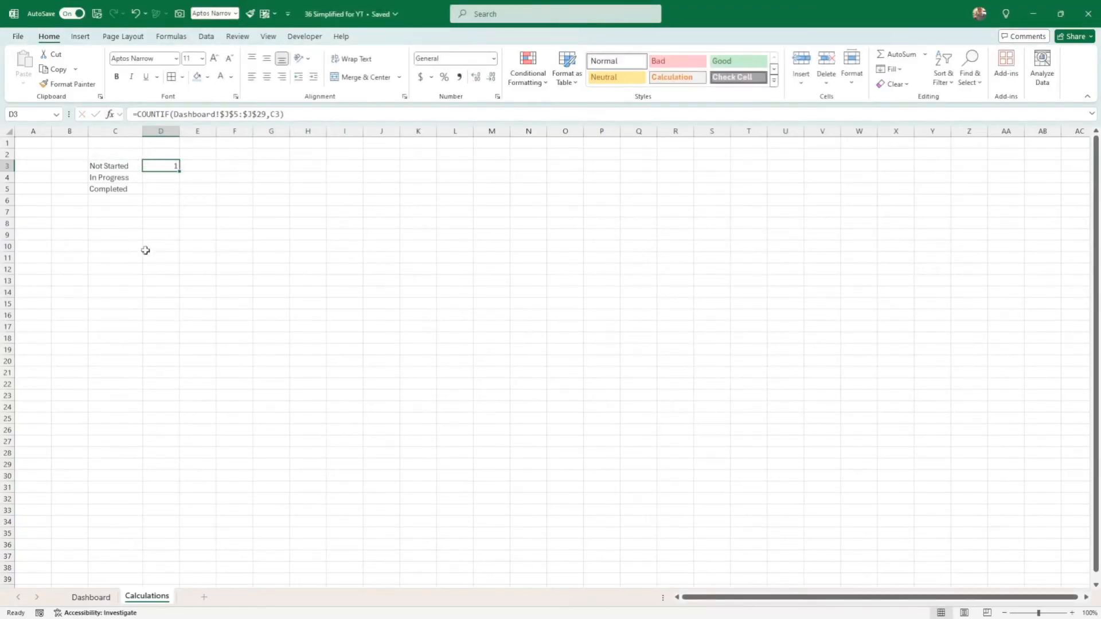
# Open the list of status choices for the Home Tasks row in J7 of the Dashboard sheet
pyautogui.click(90, 597)
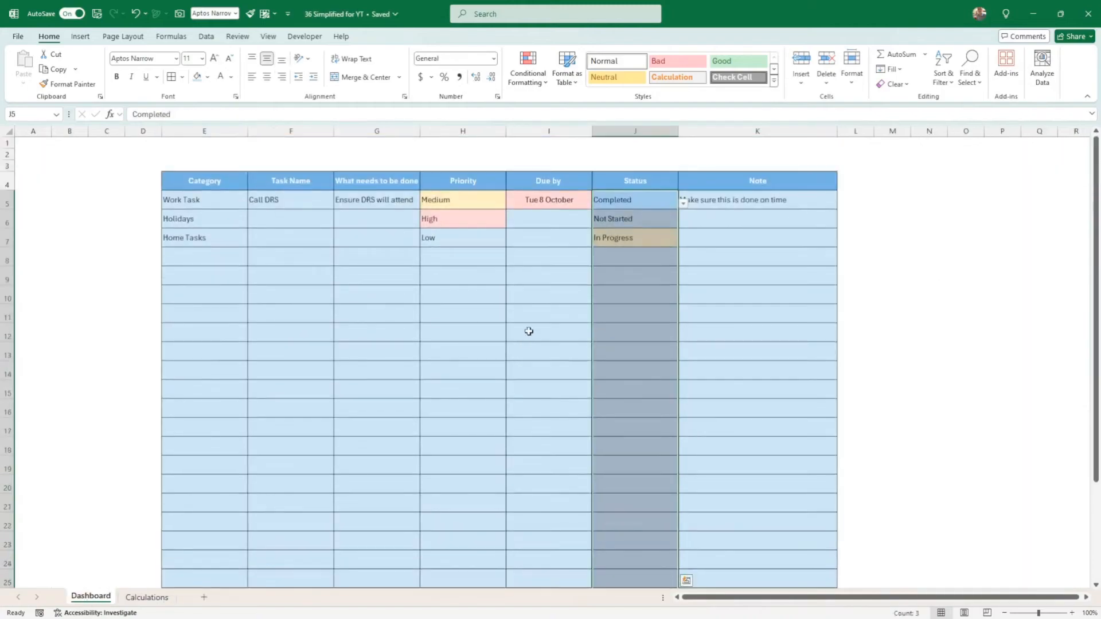
pyautogui.click(643, 218)
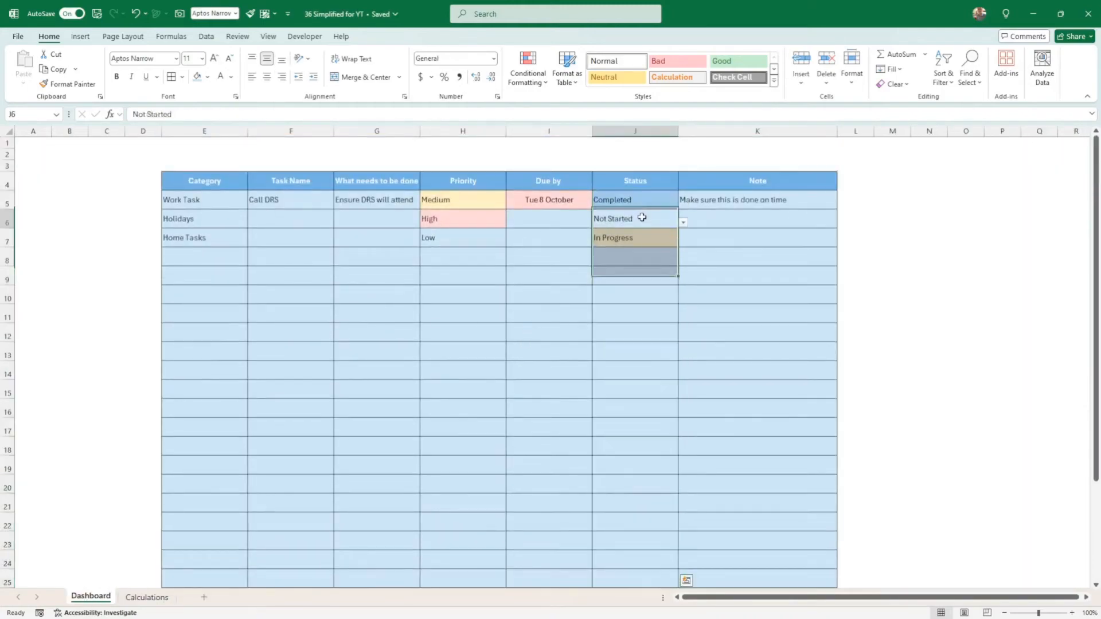
pyautogui.click(665, 238)
pyautogui.click(683, 241)
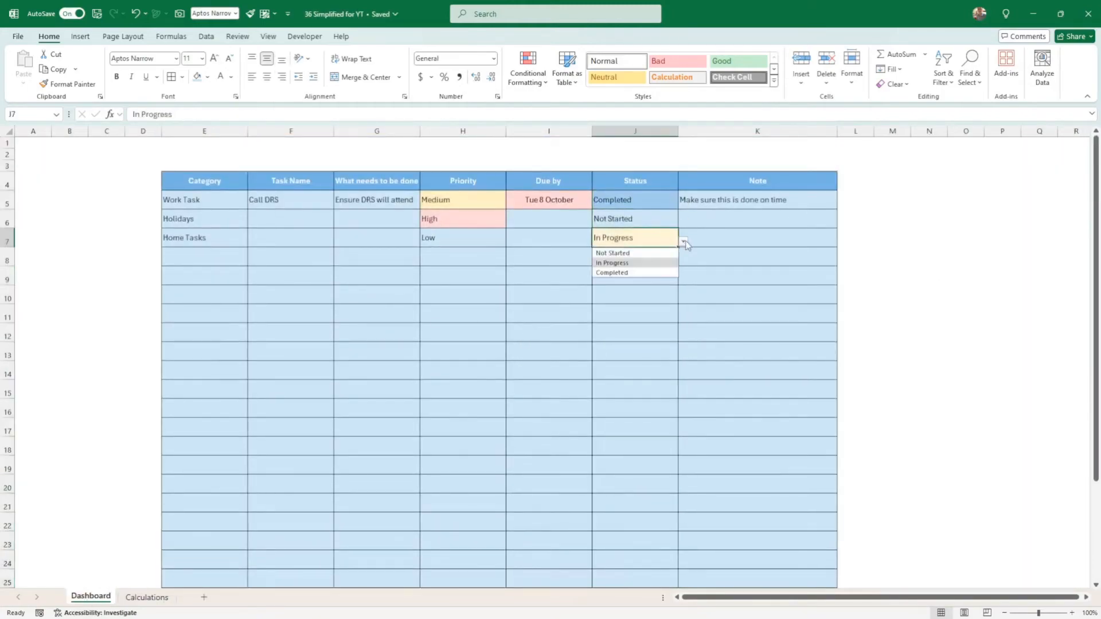
# Set the Home Tasks status to Not Started and fill the COUNTIF formula from D3 down to D5 on the Calculations sheet
pyautogui.click(649, 253)
pyautogui.click(146, 597)
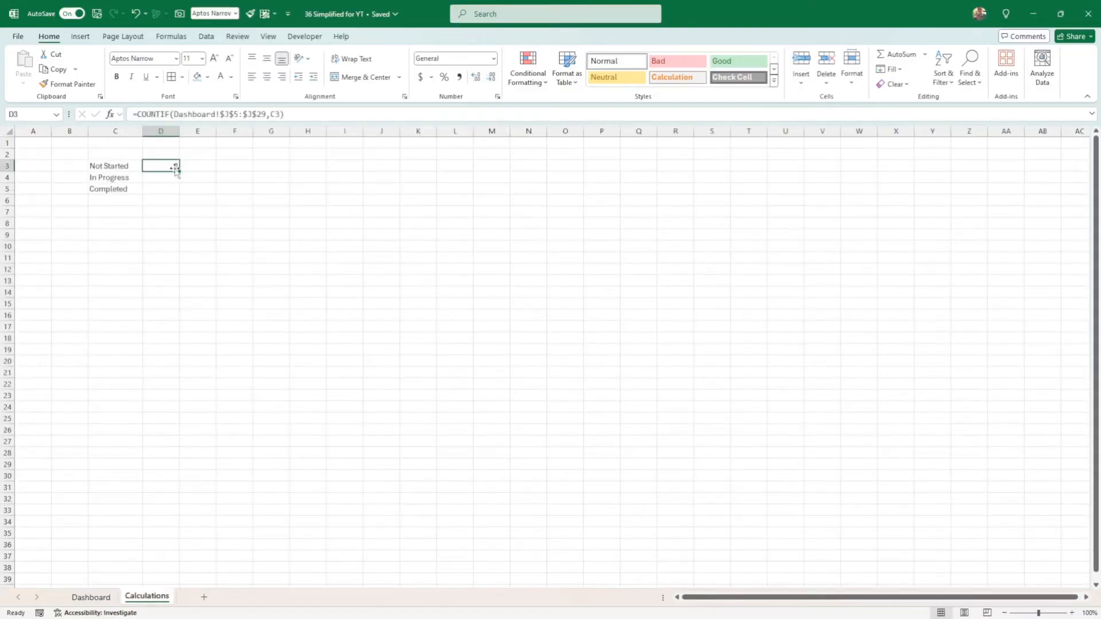
pyautogui.moveTo(180, 172); pyautogui.dragTo(181, 194)
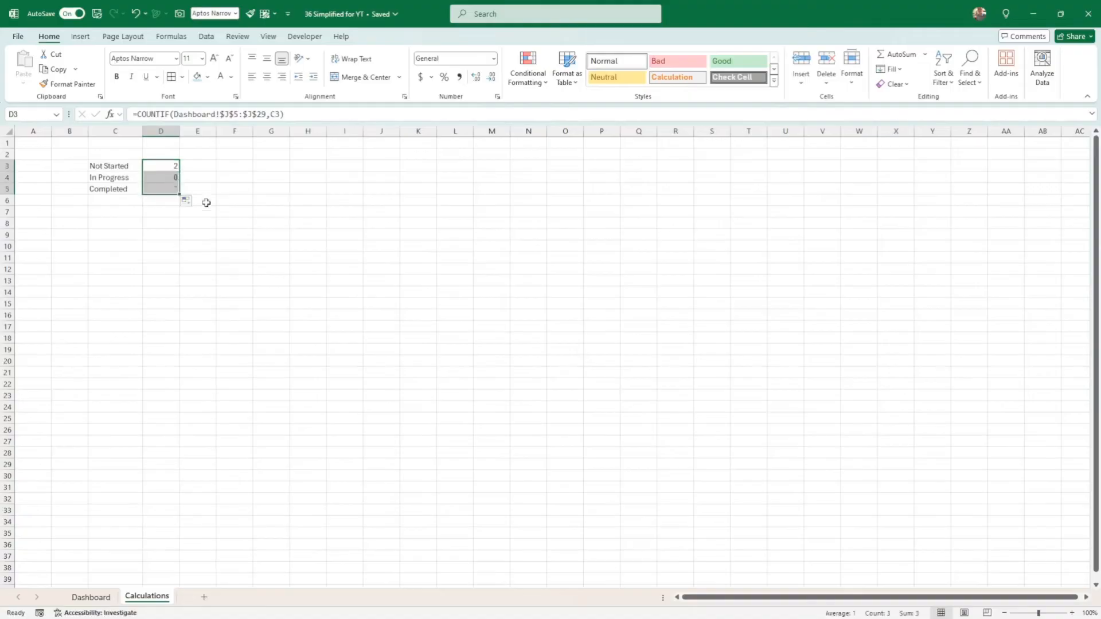
# Check the status labels in C3:C5 and the COUNTIF formulas filled beside them
pyautogui.click(173, 166)
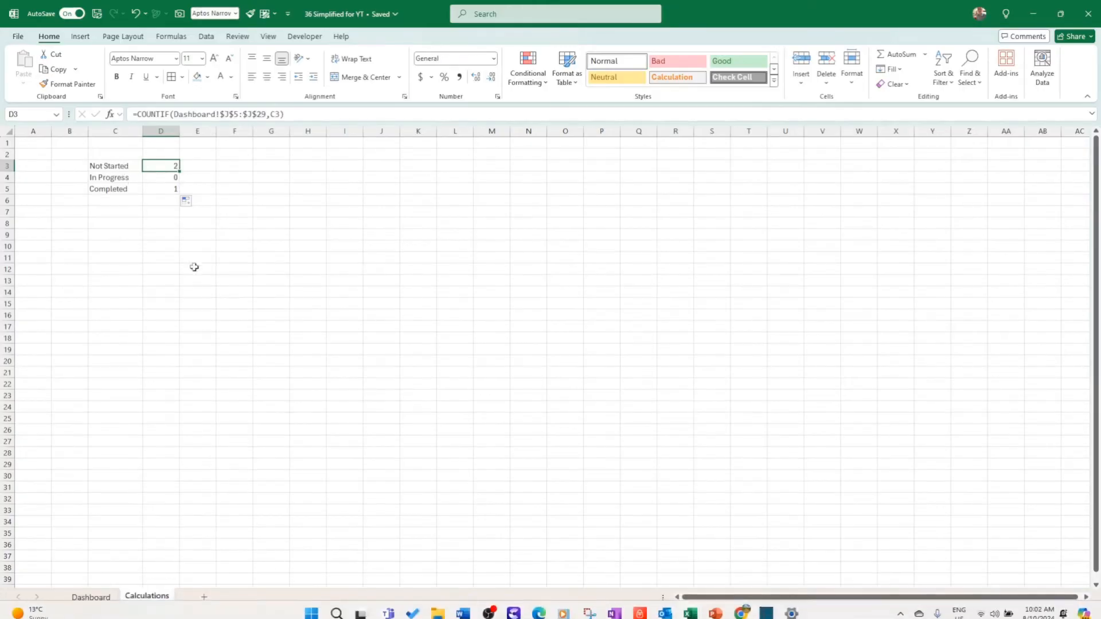
pyautogui.click(112, 168)
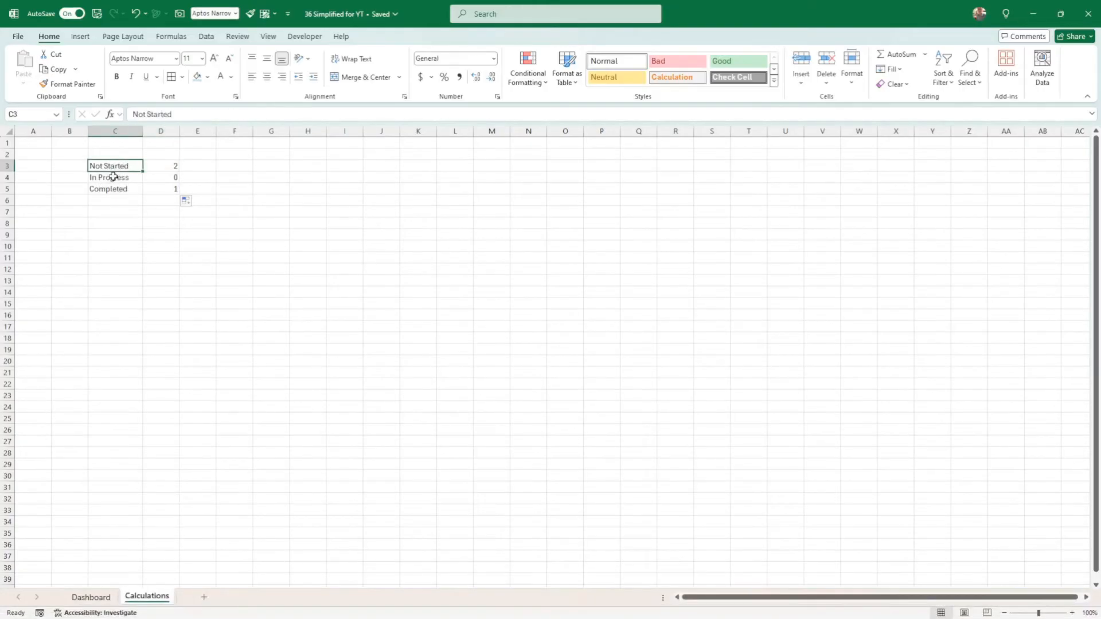
pyautogui.click(113, 179)
pyautogui.click(113, 189)
pyautogui.click(171, 189)
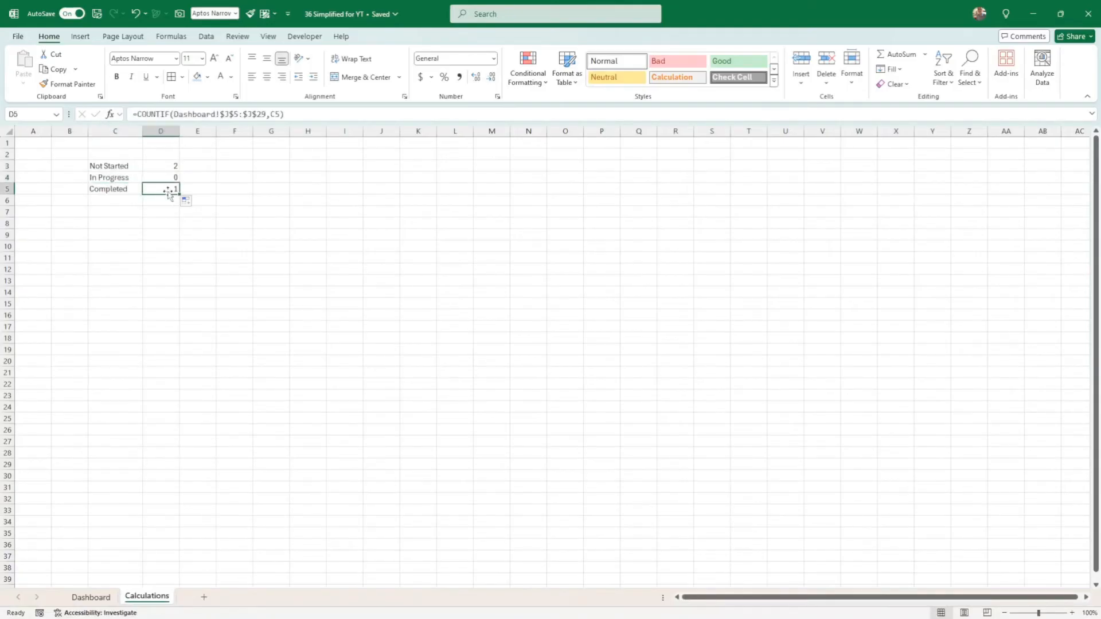
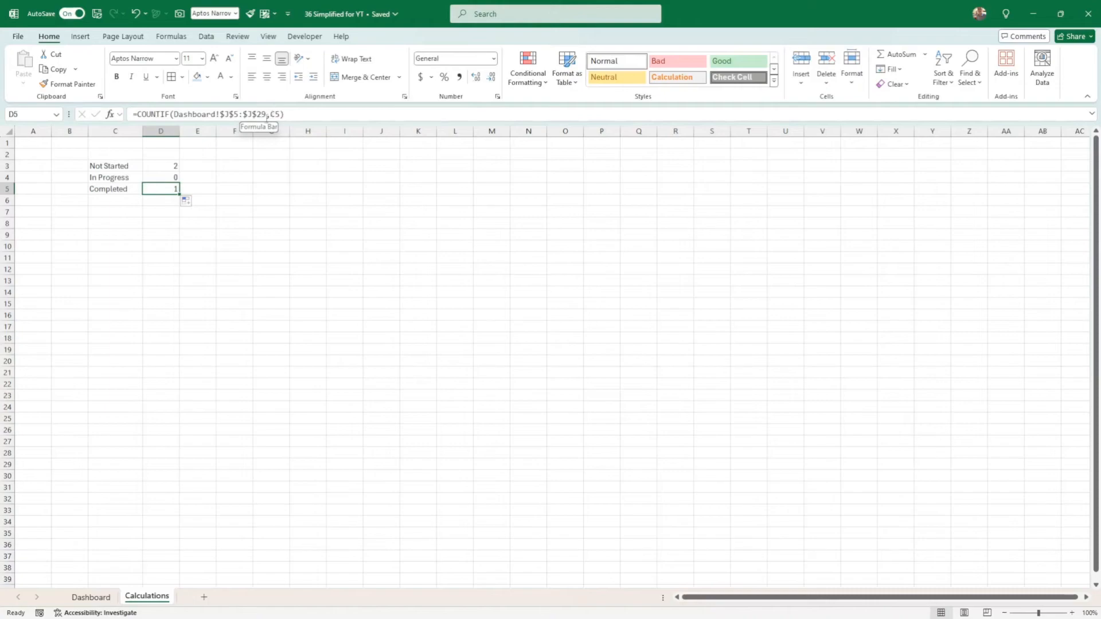
pyautogui.click(204, 222)
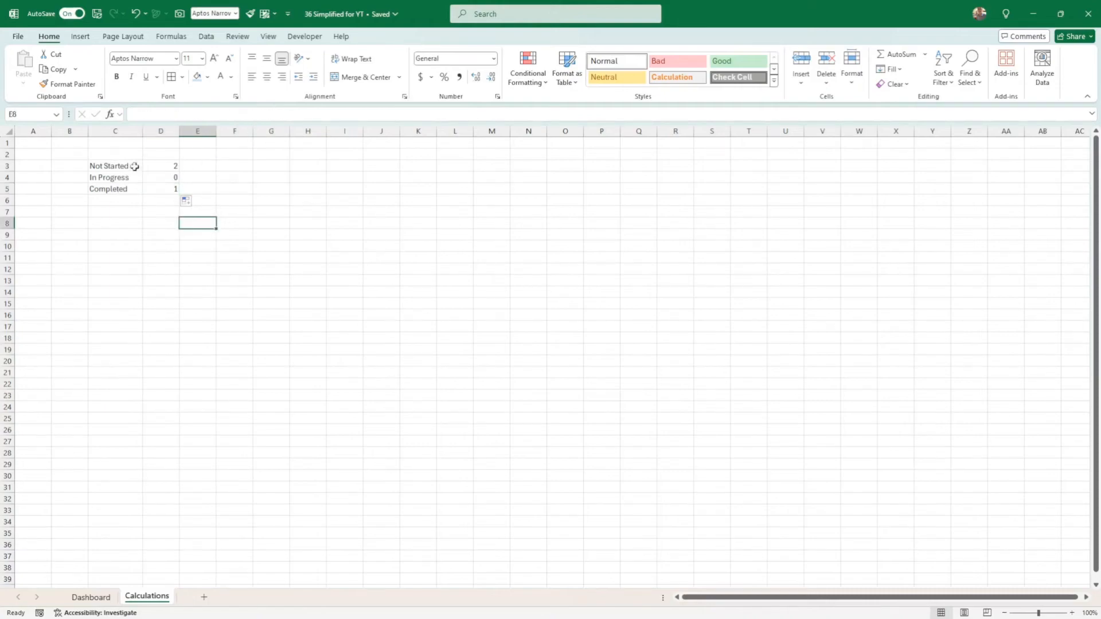
# Insert two rows at row 2 above the Dashboard sheet's task table and make row 2 several times taller
pyautogui.click(102, 599)
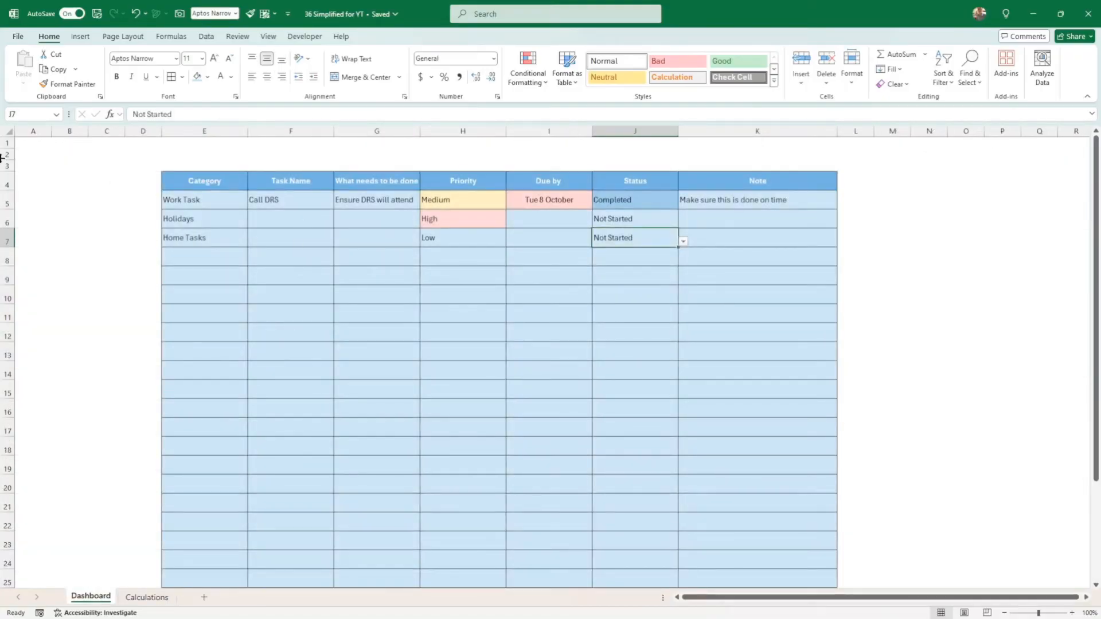
pyautogui.click(7, 155)
pyautogui.rightClick(6, 156)
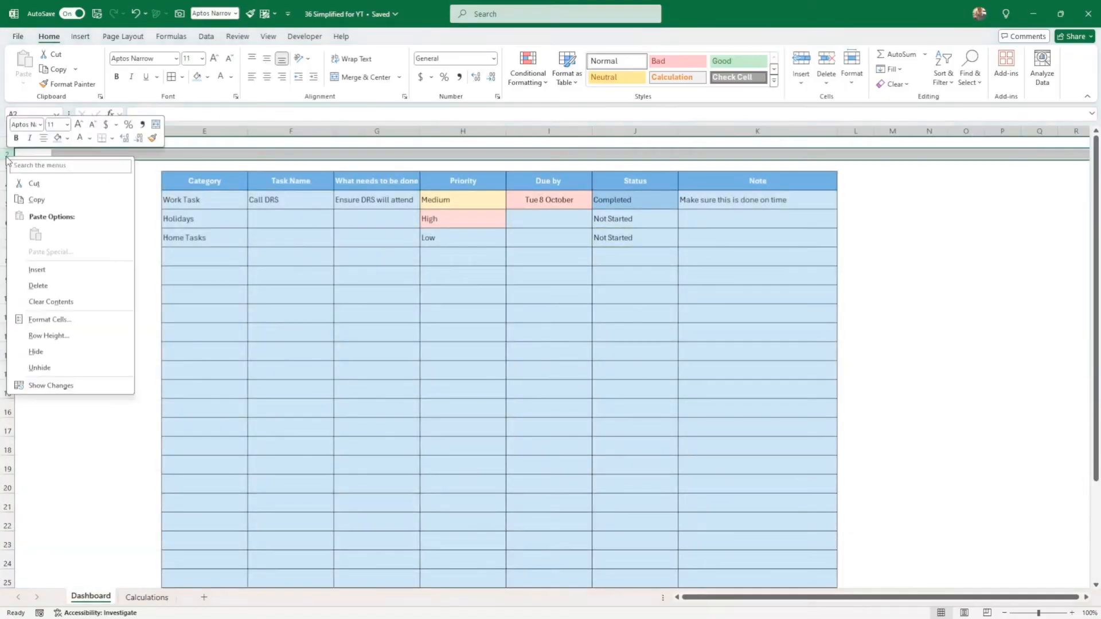
pyautogui.click(37, 270)
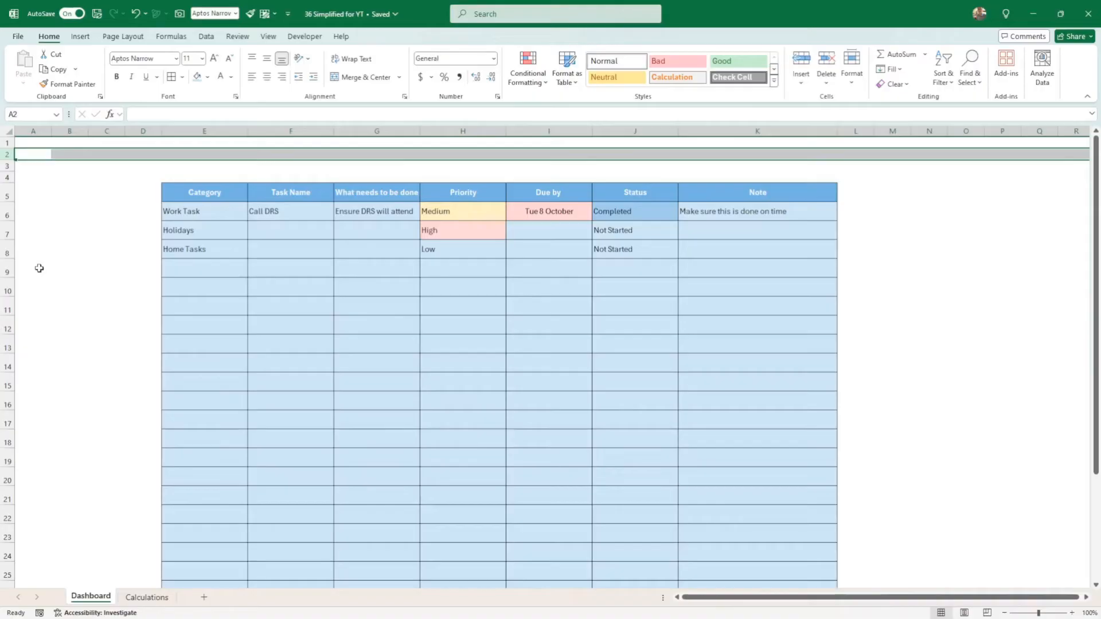
pyautogui.rightClick(7, 154)
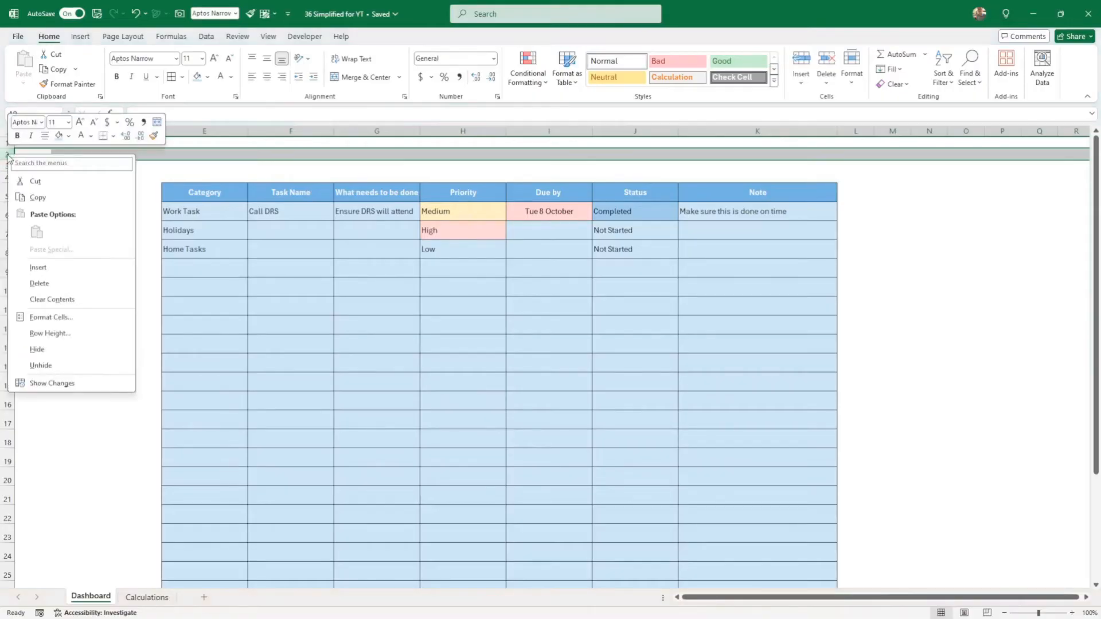
pyautogui.click(38, 267)
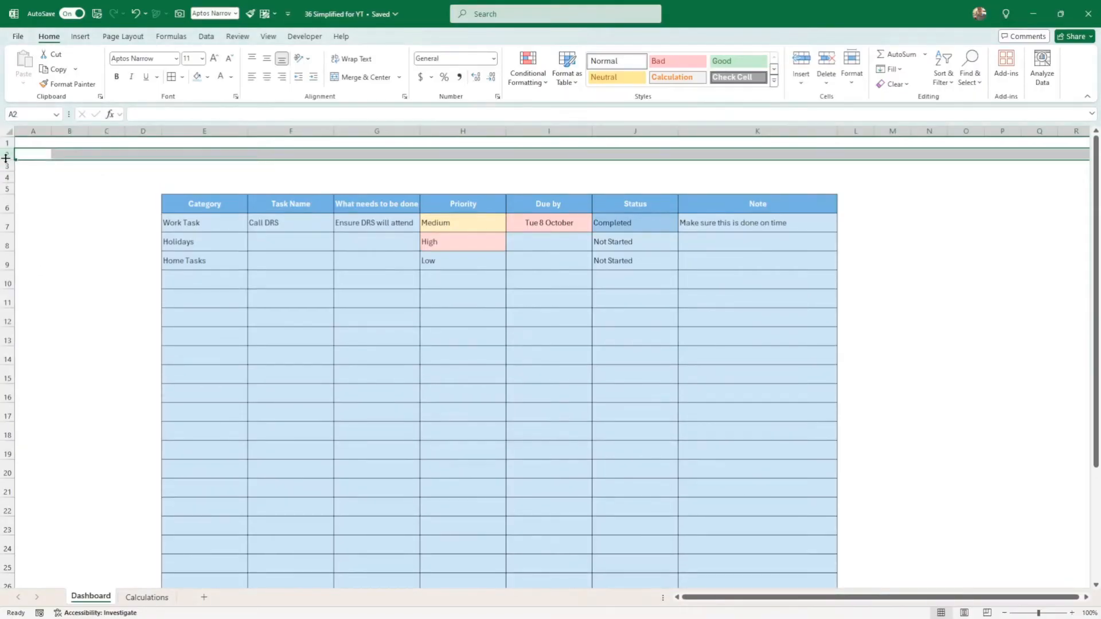
pyautogui.moveTo(6, 159); pyautogui.dragTo(6, 189)
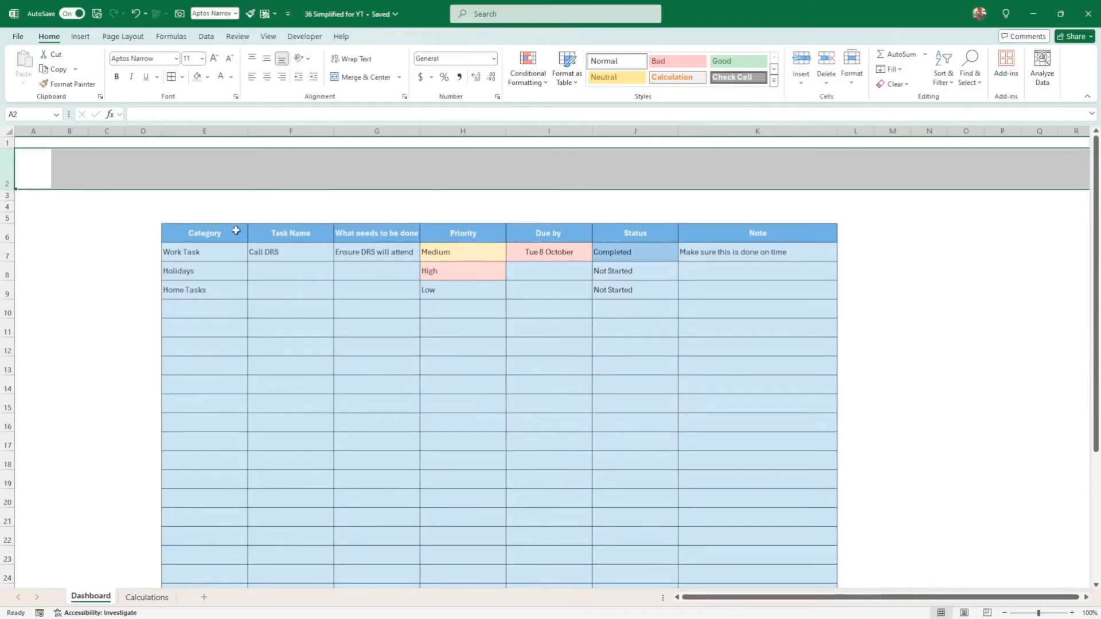
# Widen the Task Name column on the Dashboard, narrow the Priority column and slightly trim the "What needs to be done" column
pyautogui.moveTo(214, 236); pyautogui.dragTo(270, 228)
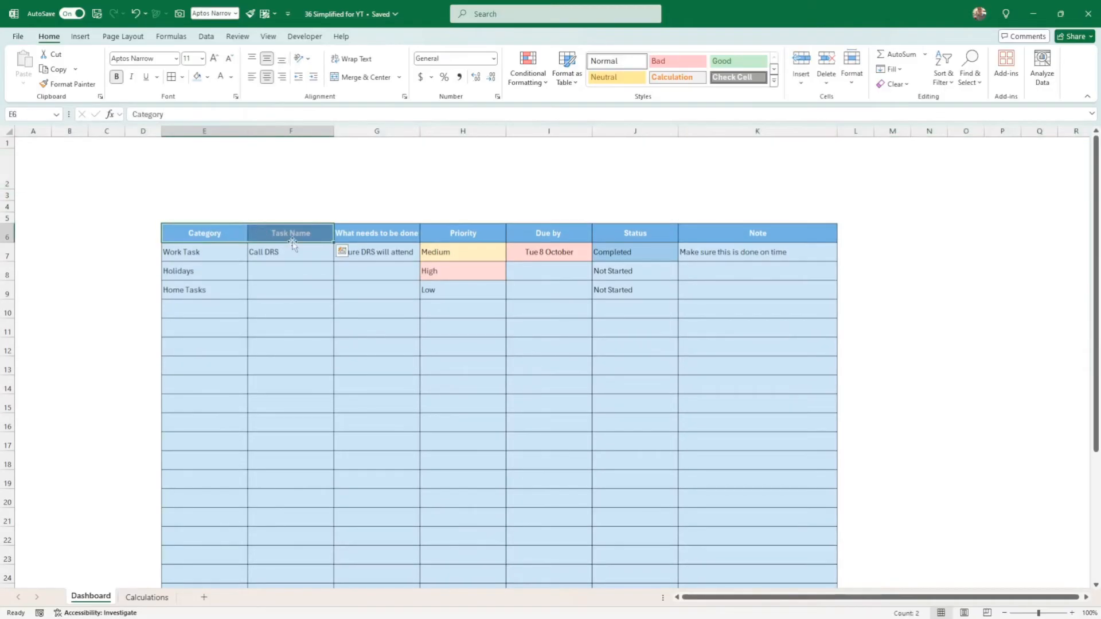
pyautogui.click(350, 175)
pyautogui.moveTo(333, 136); pyautogui.dragTo(367, 136)
pyautogui.moveTo(453, 135); pyautogui.dragTo(451, 134)
pyautogui.moveTo(536, 133); pyautogui.dragTo(516, 134)
pyautogui.moveTo(182, 183); pyautogui.dragTo(768, 172)
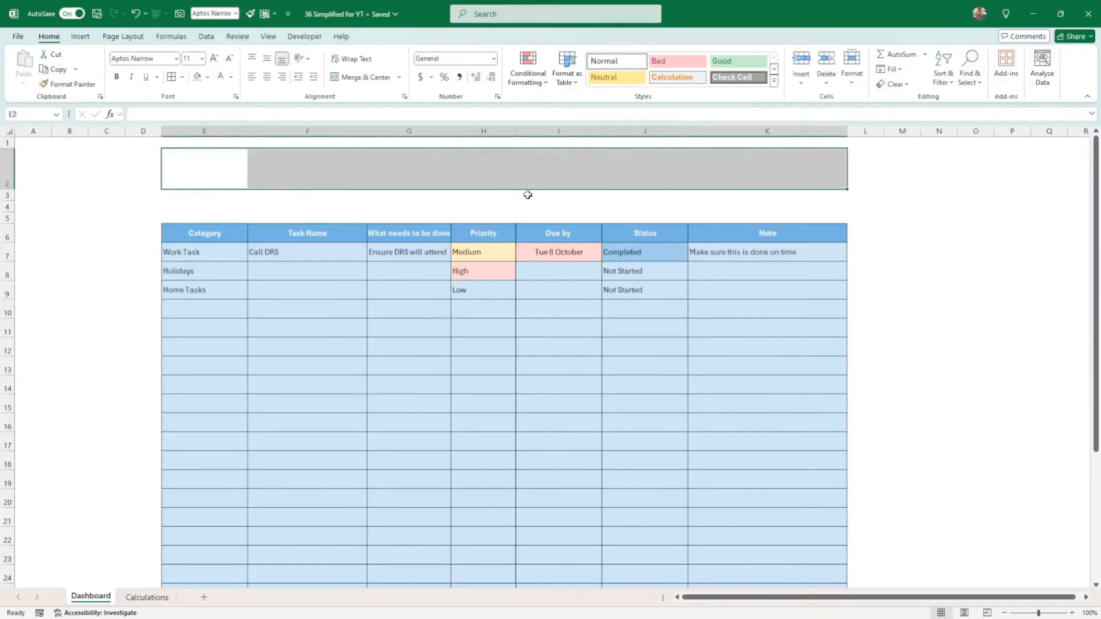
pyautogui.click(358, 209)
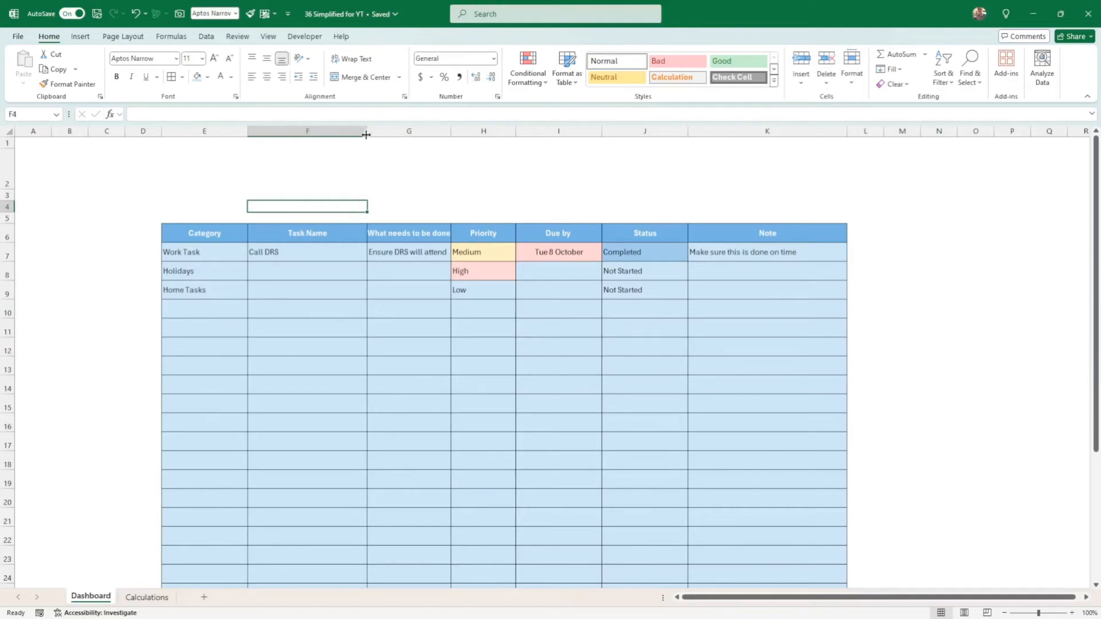
pyautogui.moveTo(367, 131); pyautogui.dragTo(363, 132)
pyautogui.click(435, 184)
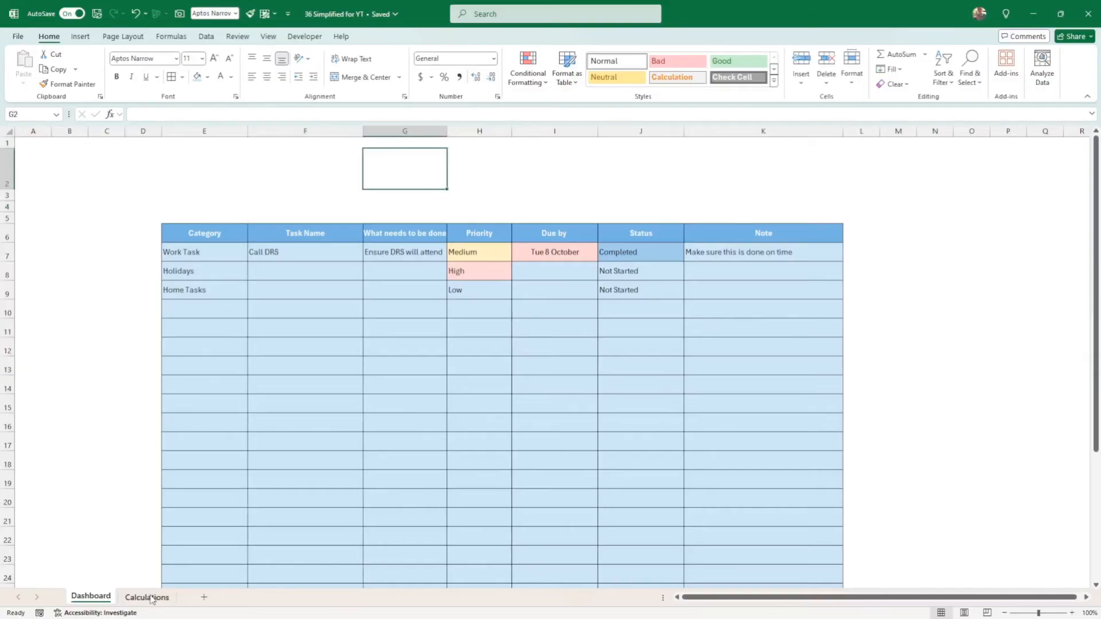
# Switch to the Calculations sheet and select empty cell G6
pyautogui.click(147, 596)
pyautogui.click(280, 198)
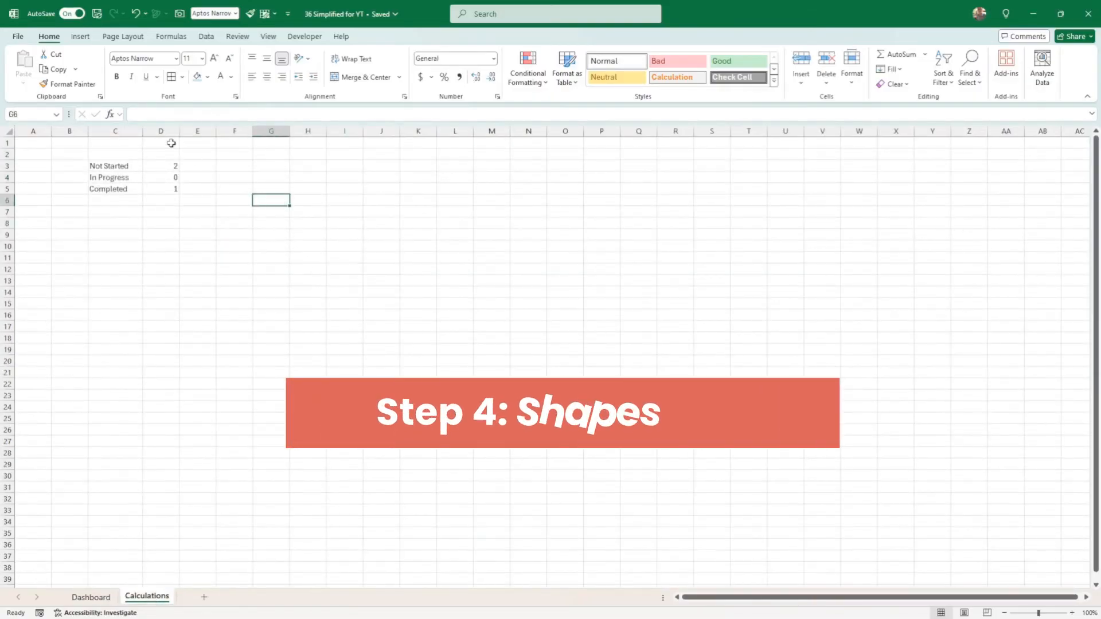
pyautogui.click(79, 37)
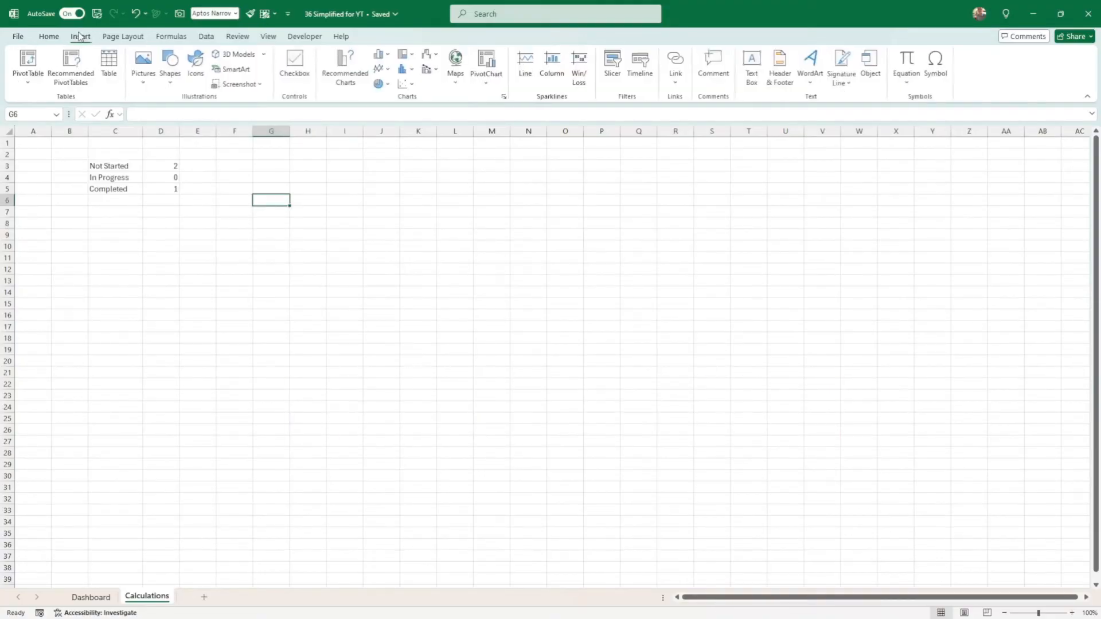
pyautogui.click(751, 69)
pyautogui.moveTo(442, 177); pyautogui.dragTo(561, 231)
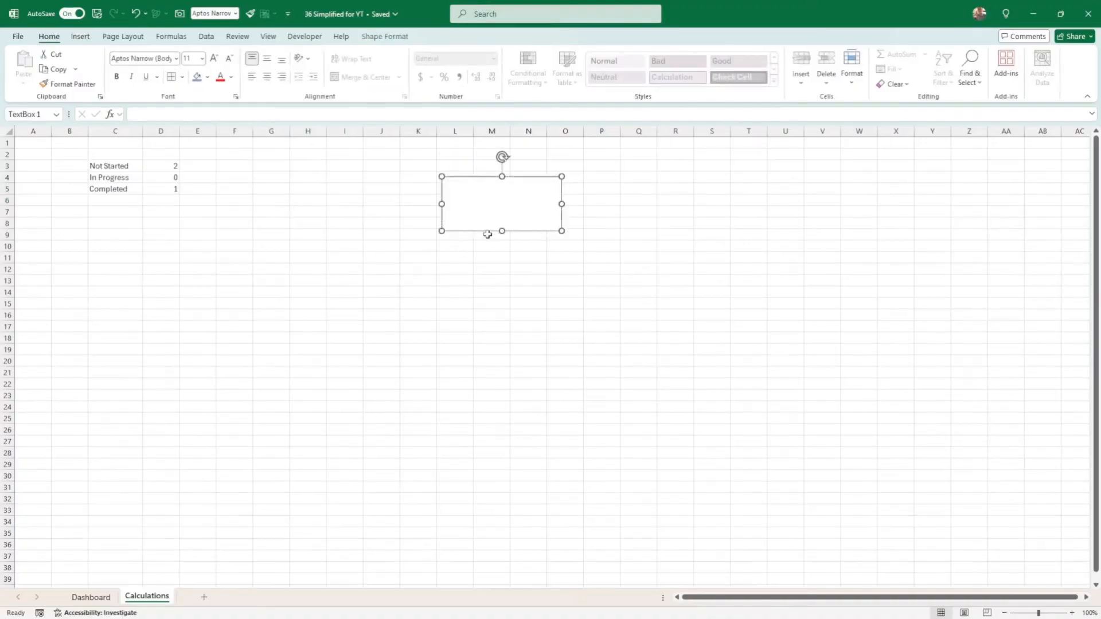
pyautogui.press('Delete')
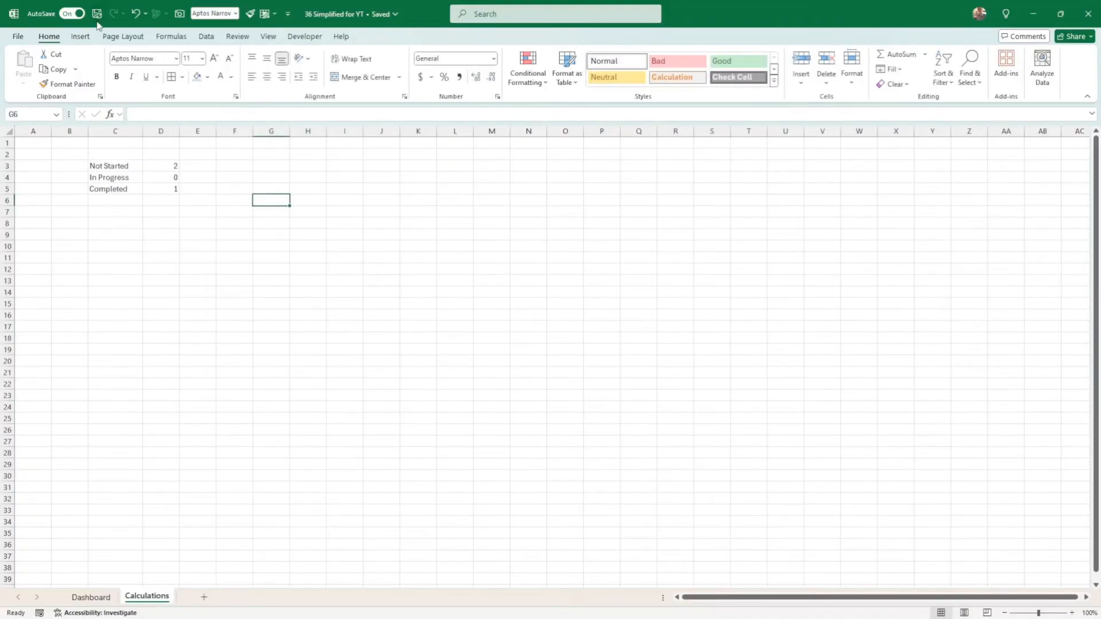
# Draw a rounded rectangle shape about 2.06 cm high and 2.96 cm wide beside the status counts, around H4:I7
pyautogui.click(80, 36)
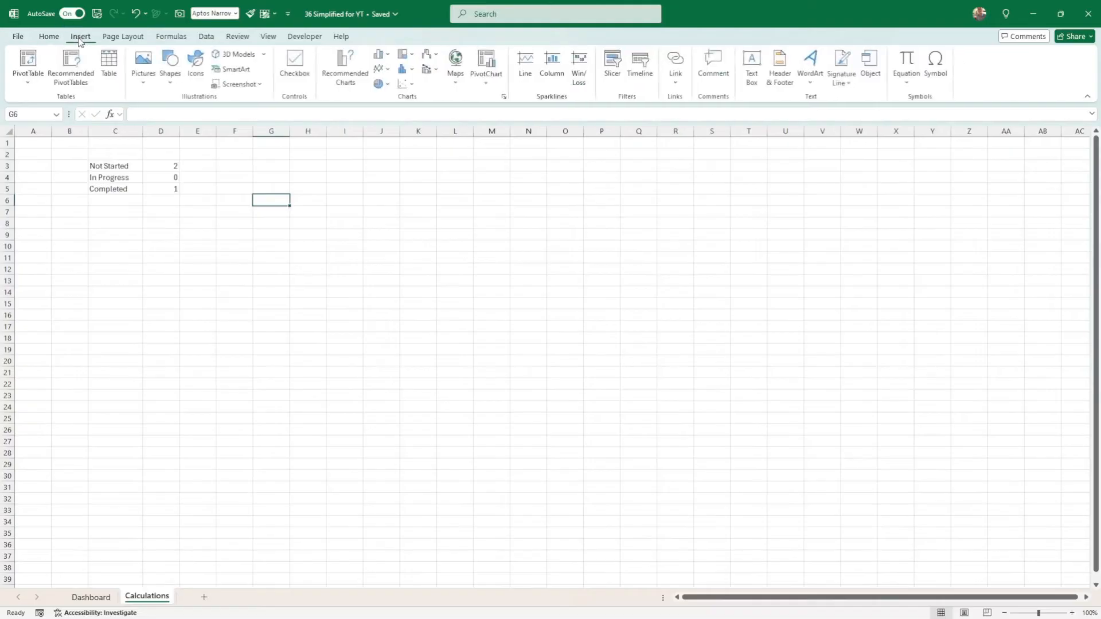
pyautogui.click(174, 84)
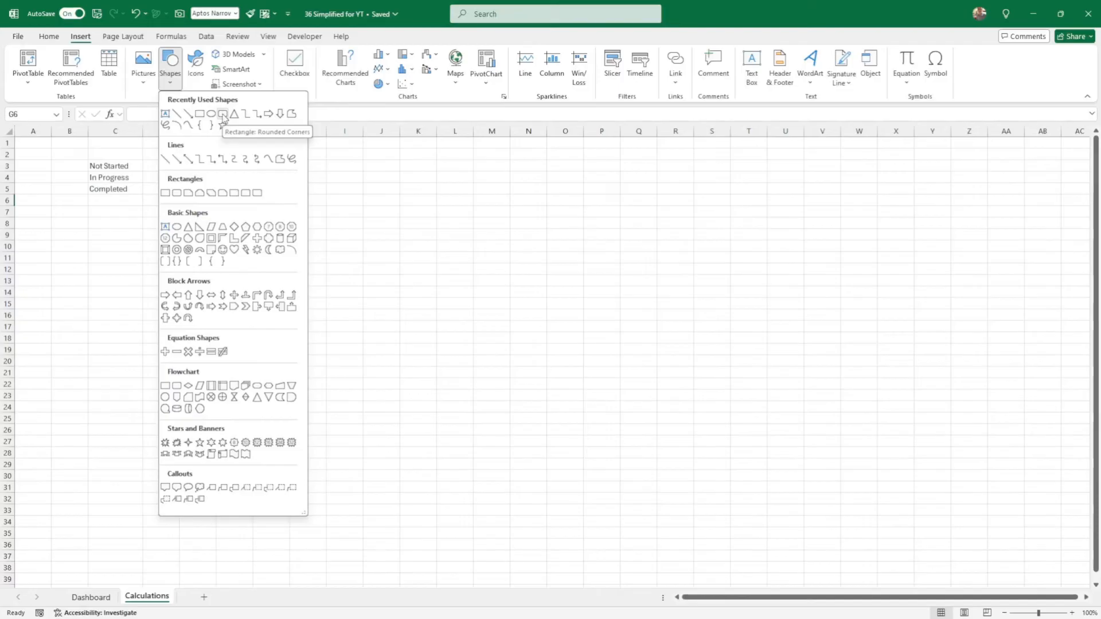
pyautogui.click(222, 114)
pyautogui.moveTo(302, 177); pyautogui.dragTo(364, 222)
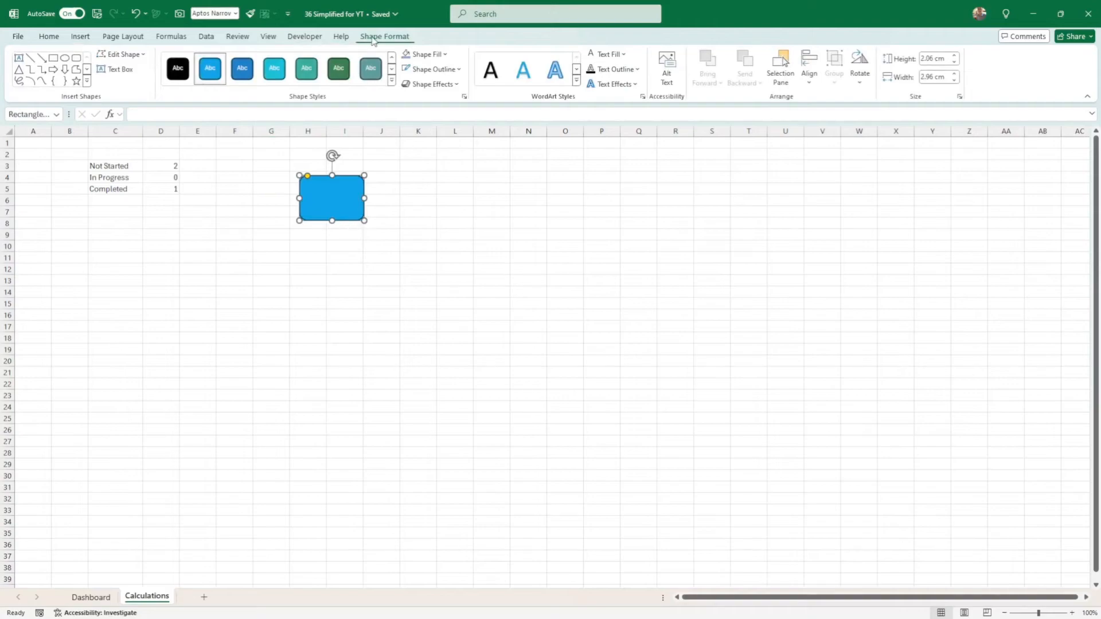
# Apply the soft medium-blue theme style with dark text to the rounded rectangle and move it to around G5:H8
pyautogui.click(392, 81)
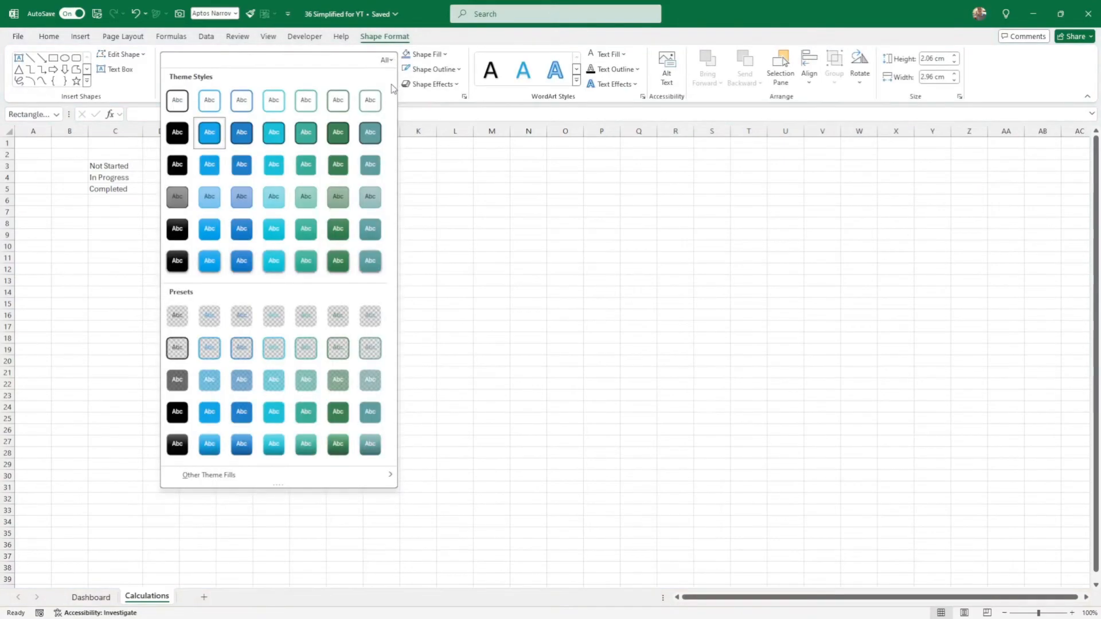
pyautogui.click(241, 196)
pyautogui.moveTo(340, 223); pyautogui.dragTo(312, 228)
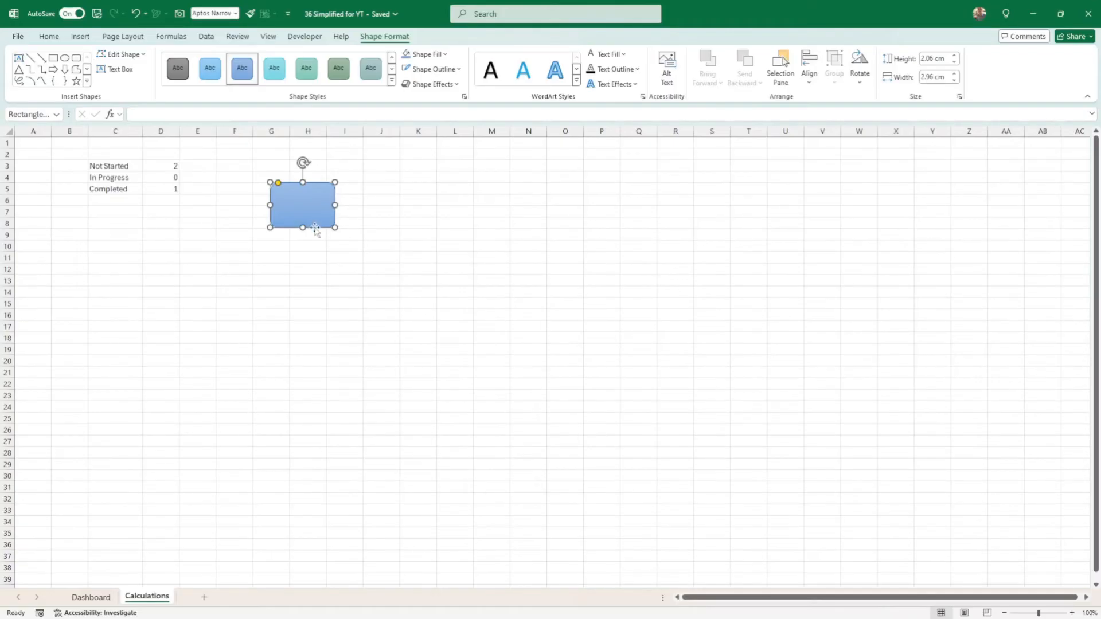
# Link the rounded rectangle's text to the Not Started count with the formula =$D$3
pyautogui.click(142, 115)
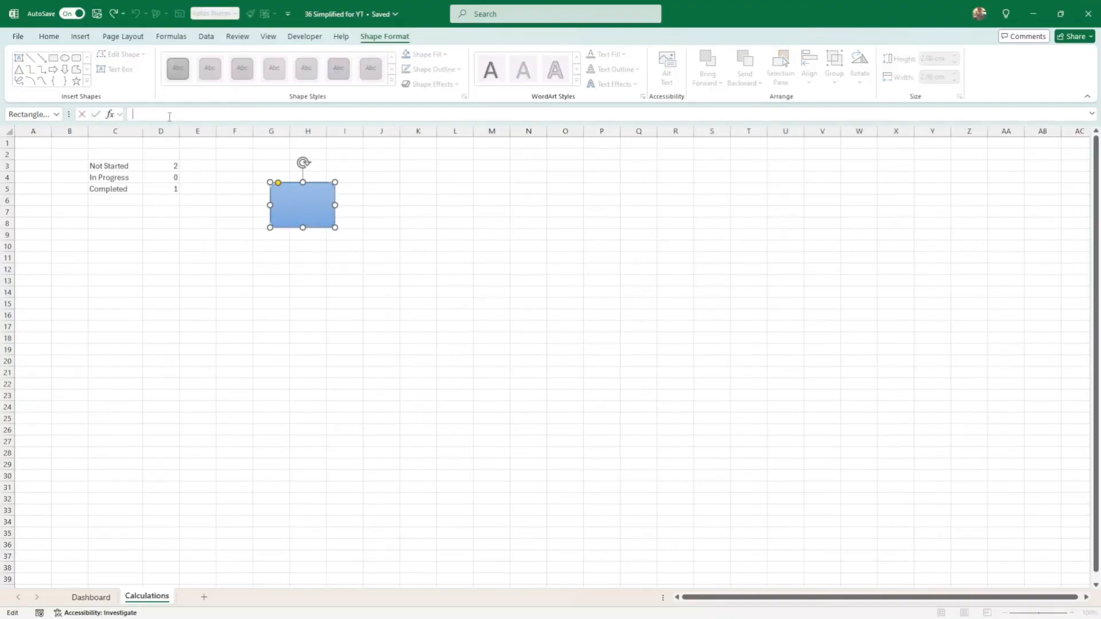
pyautogui.write('=')
pyautogui.click(170, 166)
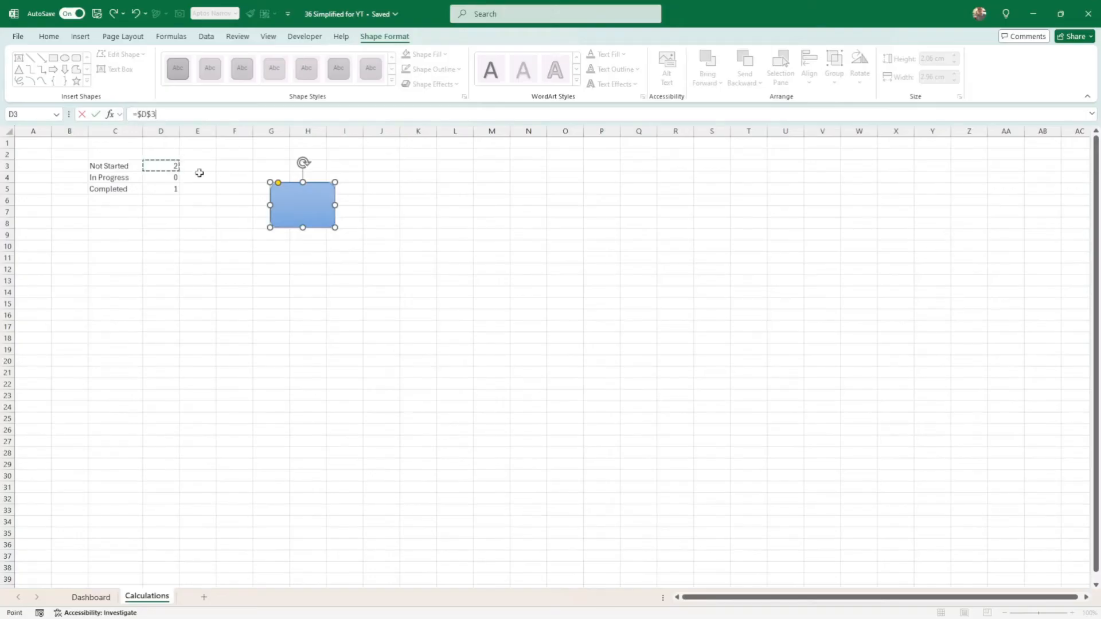
pyautogui.press('Return')
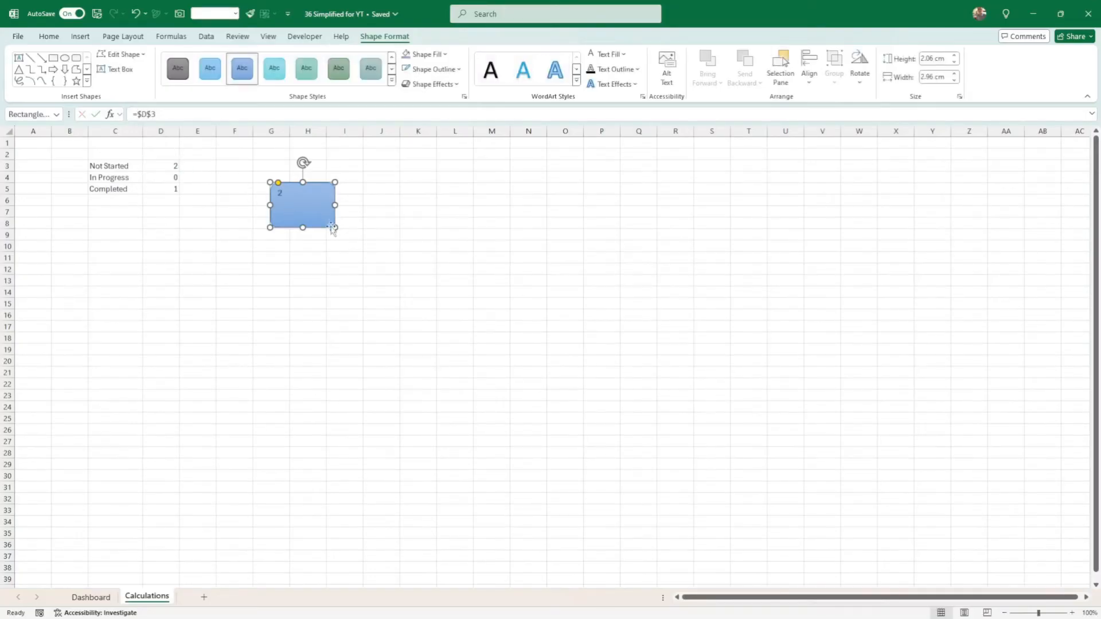
# Enlarge the rounded rectangle's number to font size 32 and center it vertically and horizontally
pyautogui.click(50, 37)
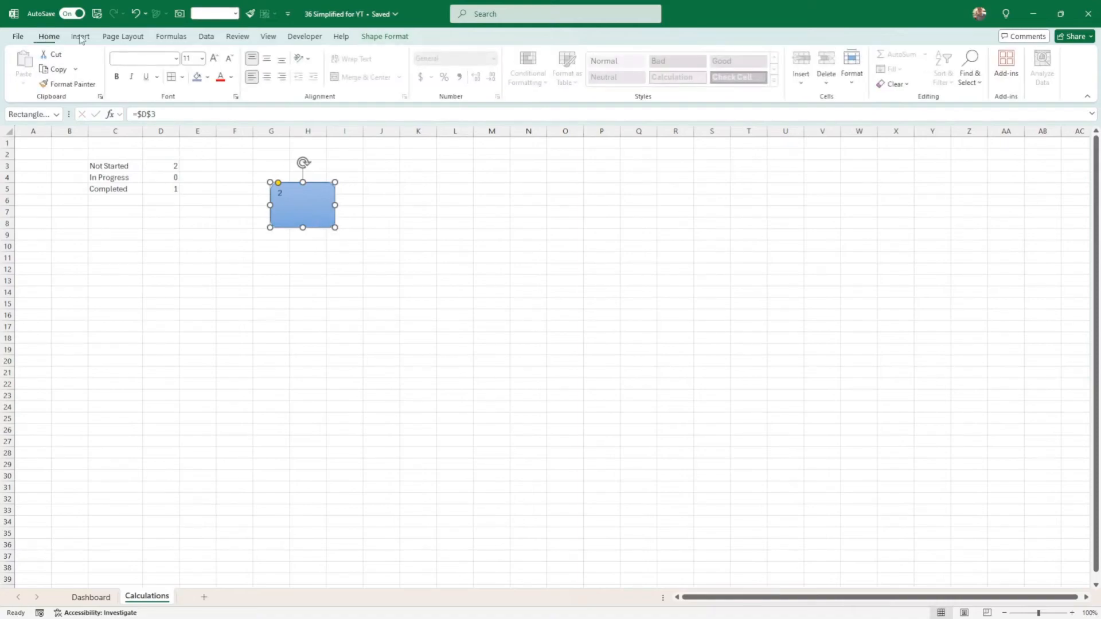
pyautogui.click(214, 58)
pyautogui.click(214, 58)
pyautogui.click(214, 59)
pyautogui.click(214, 59)
pyautogui.click(214, 58)
pyautogui.click(214, 58)
pyautogui.click(214, 58)
pyautogui.click(214, 58)
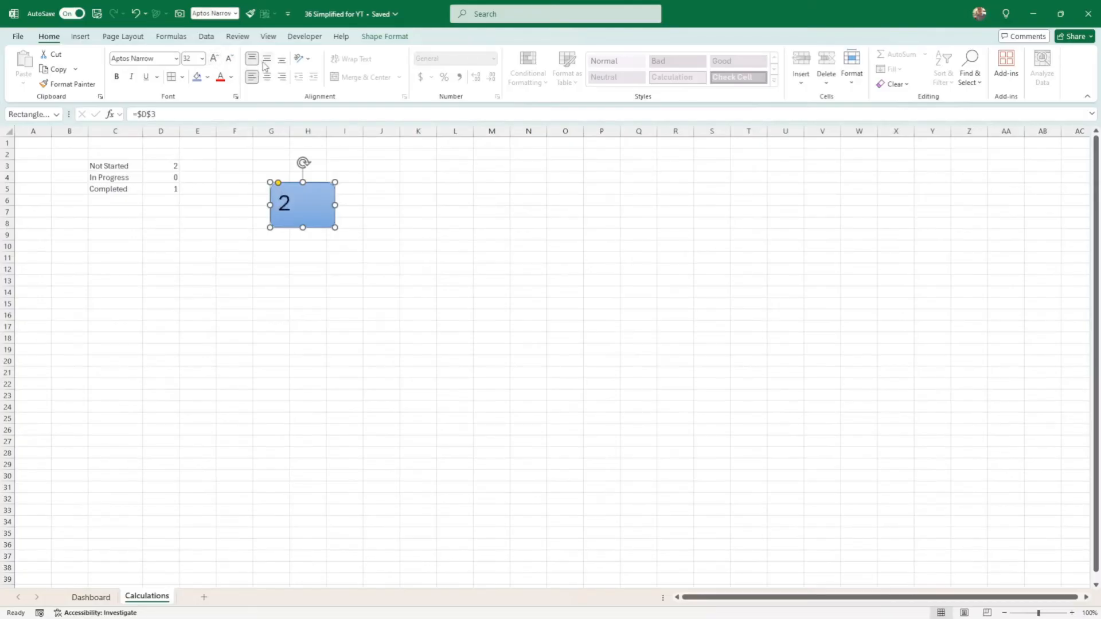
pyautogui.click(267, 59)
pyautogui.click(267, 77)
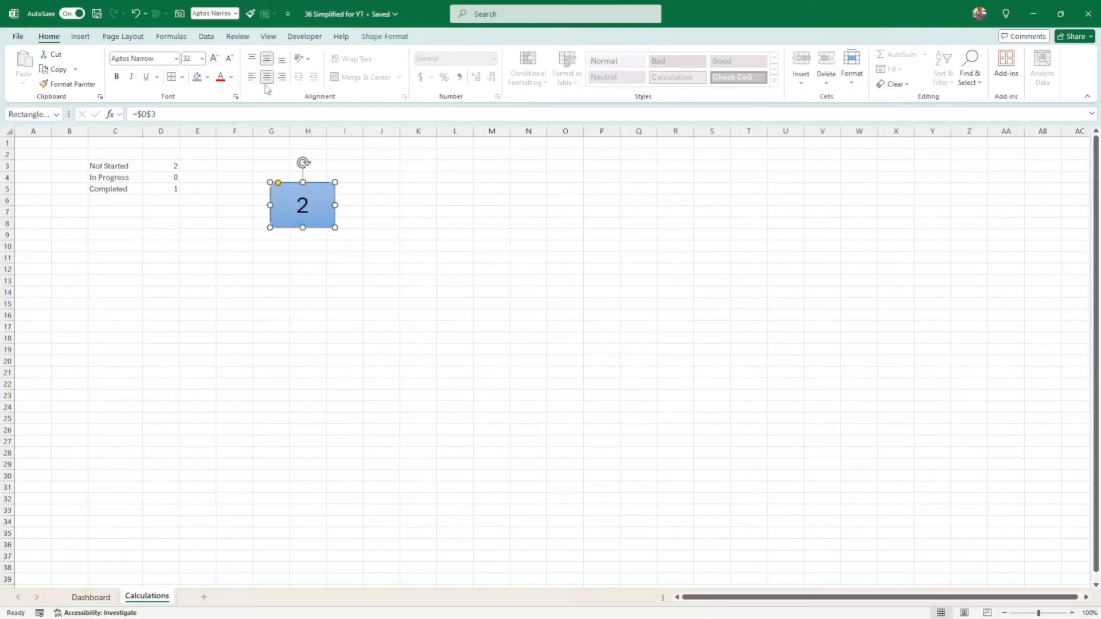
# Make the rounded rectangle's number white and bold, and shrink the shape slightly
pyautogui.click(231, 77)
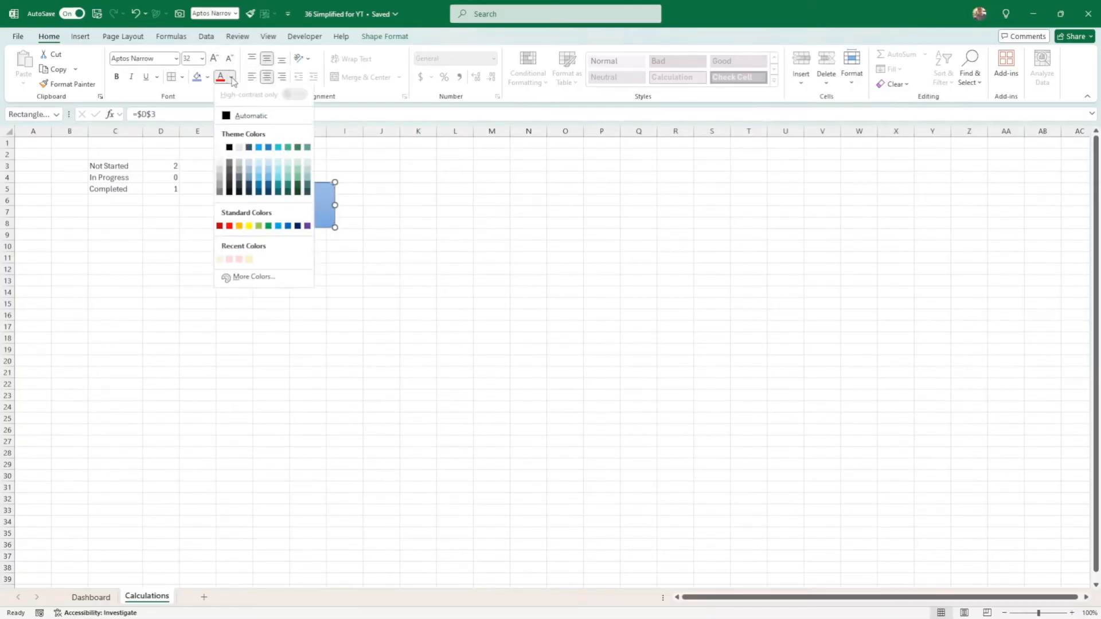
pyautogui.click(219, 150)
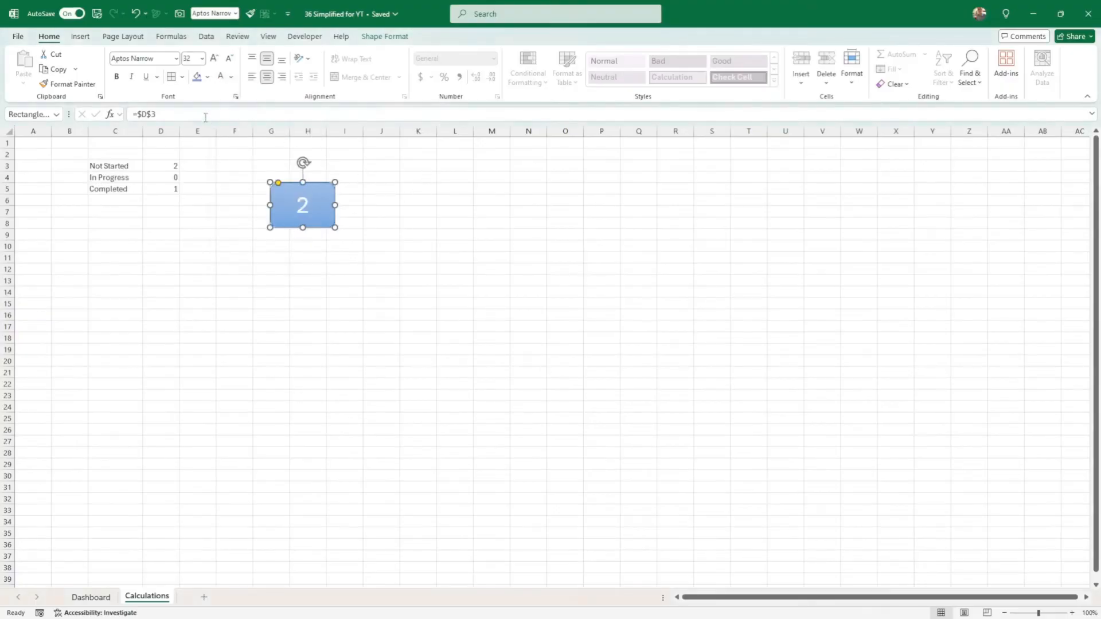
pyautogui.click(117, 77)
pyautogui.moveTo(334, 227); pyautogui.dragTo(314, 219)
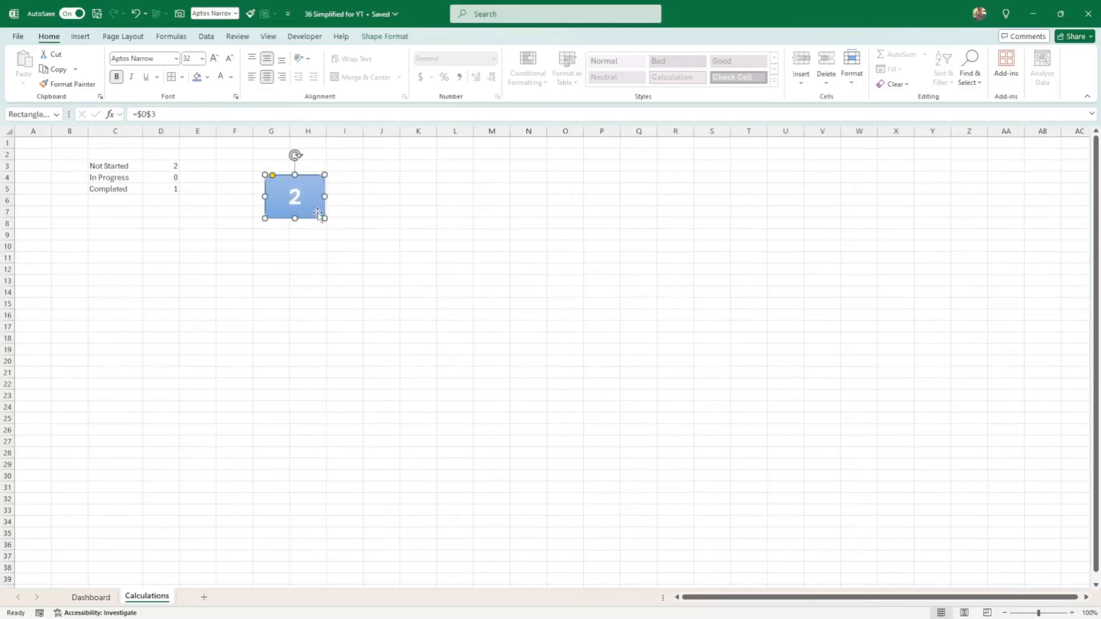
# Duplicate the rounded rectangle twice, stacking the two copies beneath the original
pyautogui.hotkey('ctrl', 'd')
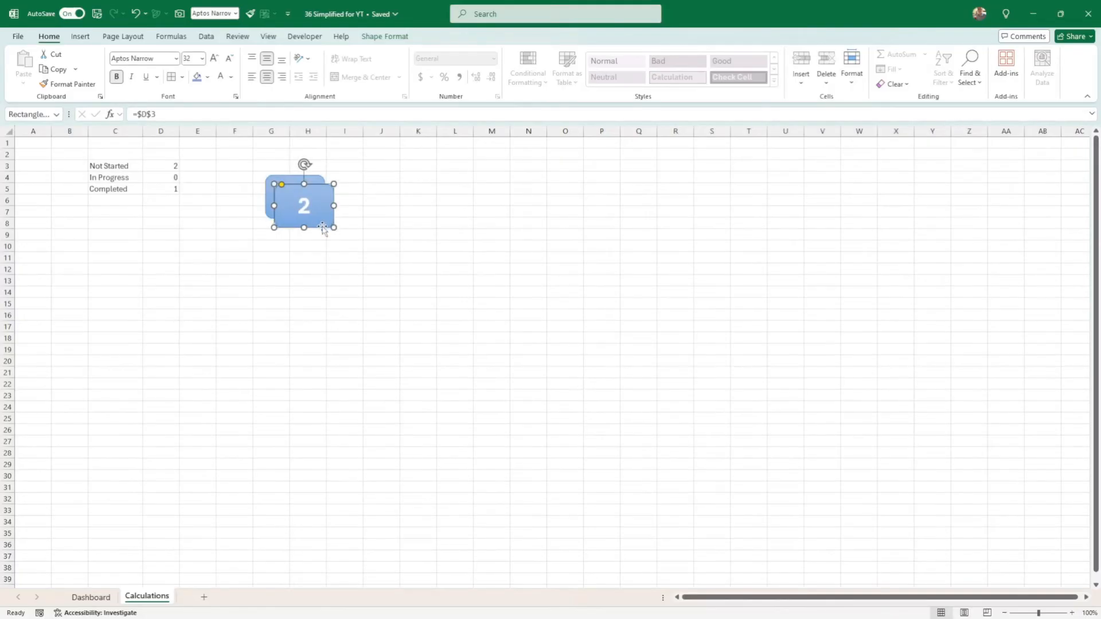
pyautogui.moveTo(322, 228); pyautogui.dragTo(314, 267)
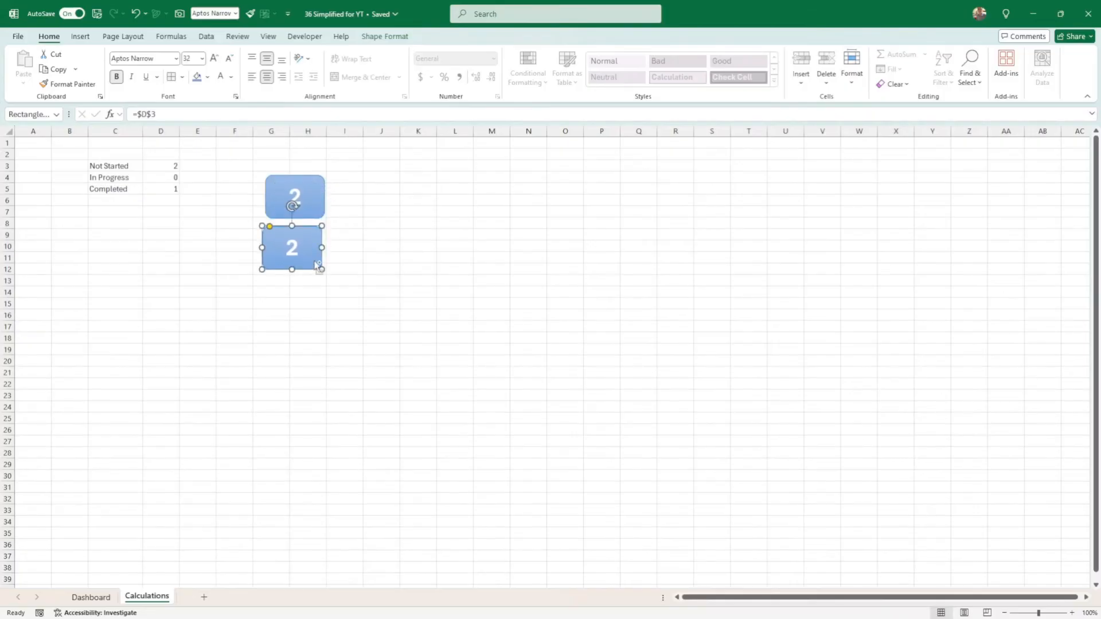
pyautogui.hotkey('ctrl', 'd')
# Link the middle rectangle's text to the In Progress count with the formula =$D$4
pyautogui.click(320, 249)
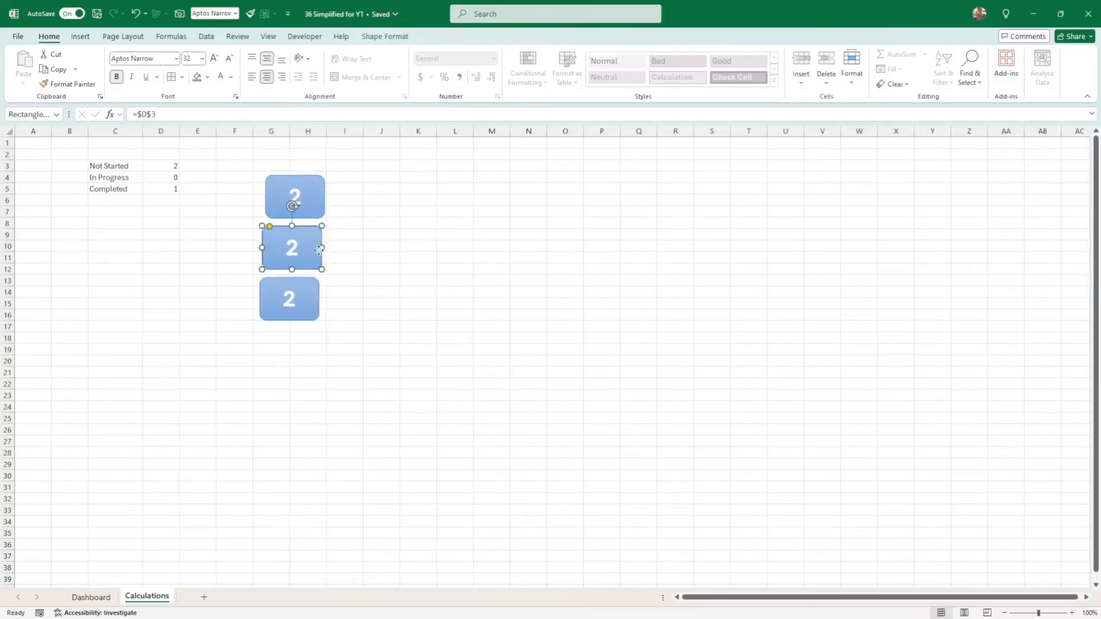
pyautogui.moveTo(165, 114); pyautogui.dragTo(142, 114)
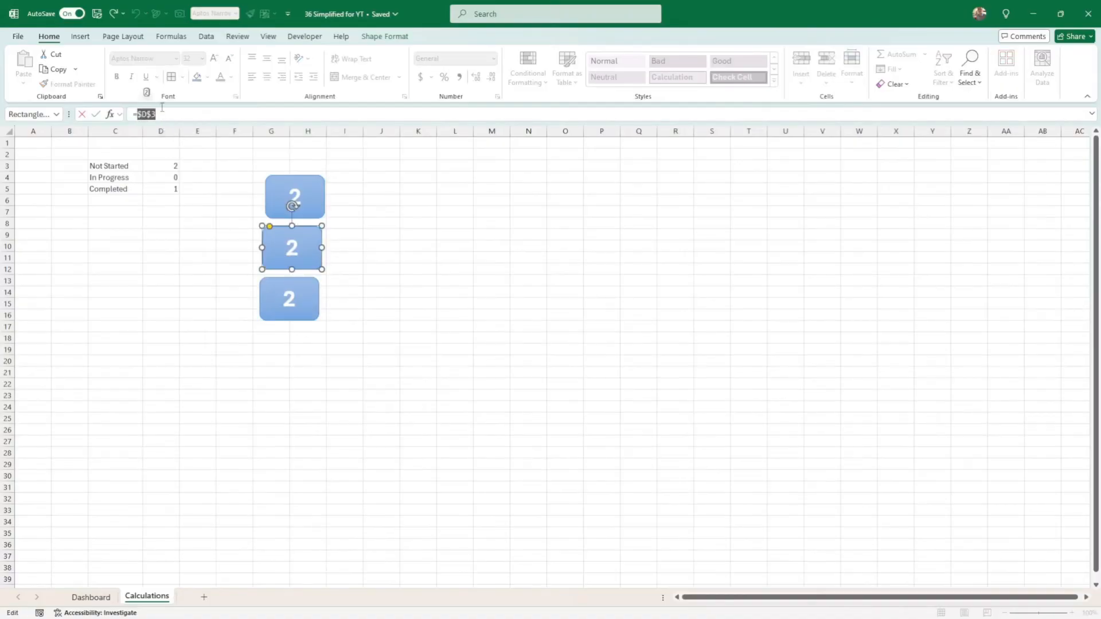
pyautogui.press('BackSpace')
pyautogui.click(161, 177)
pyautogui.press('Return')
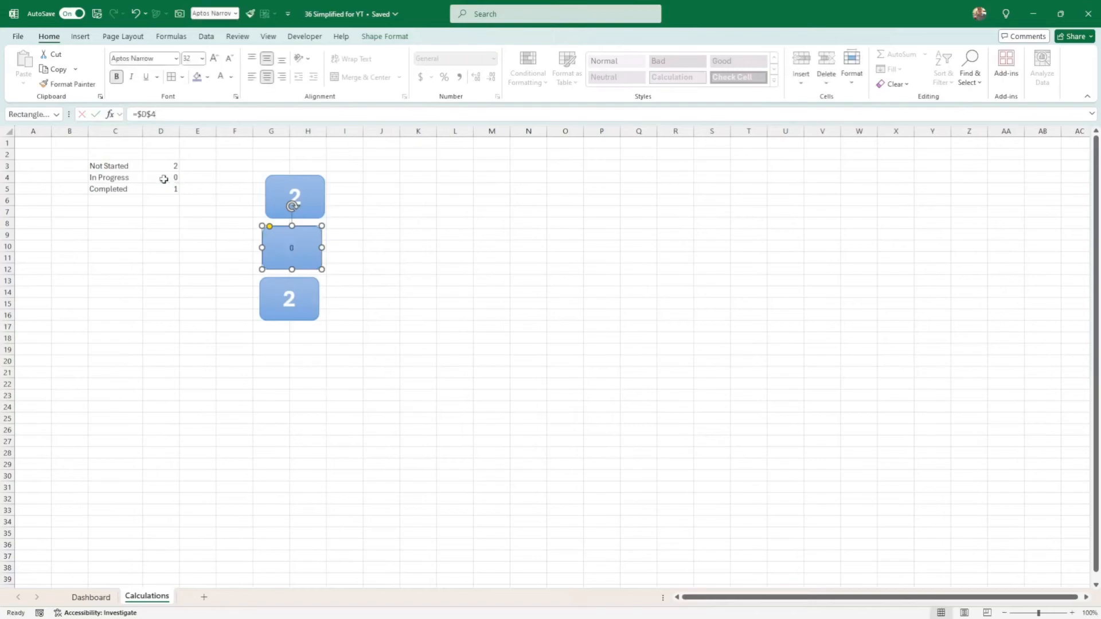
# Copy the formatting of the Not Started rectangle onto the In Progress rectangle
pyautogui.click(315, 211)
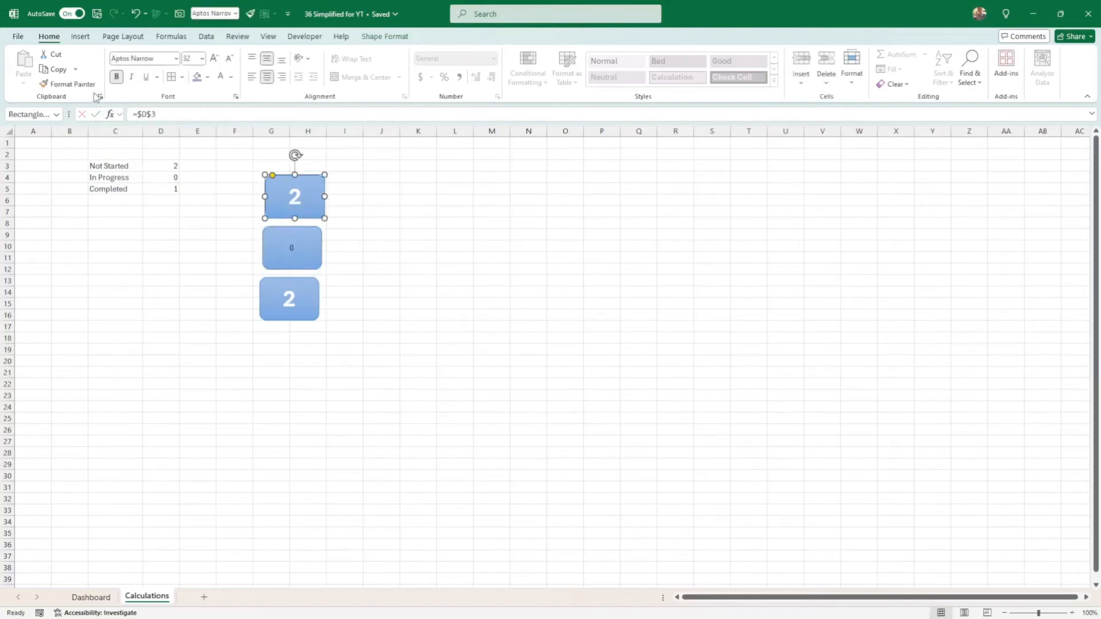
pyautogui.click(68, 84)
pyautogui.click(313, 263)
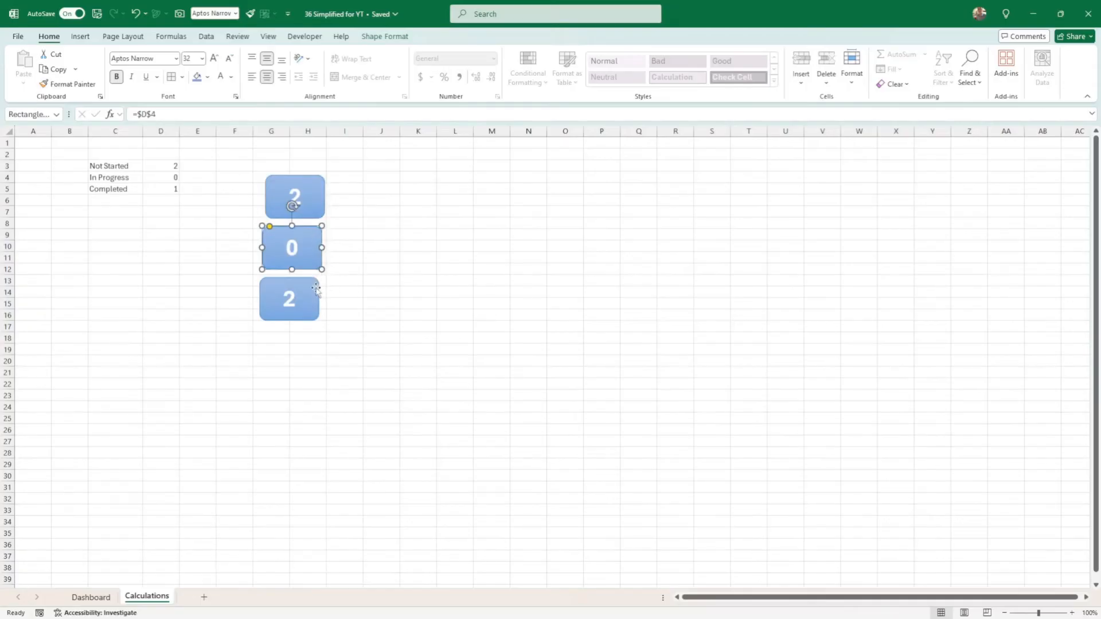
# Line up the lowest rectangle with the one above it and clear its existing cell link
pyautogui.moveTo(317, 291); pyautogui.dragTo(321, 290)
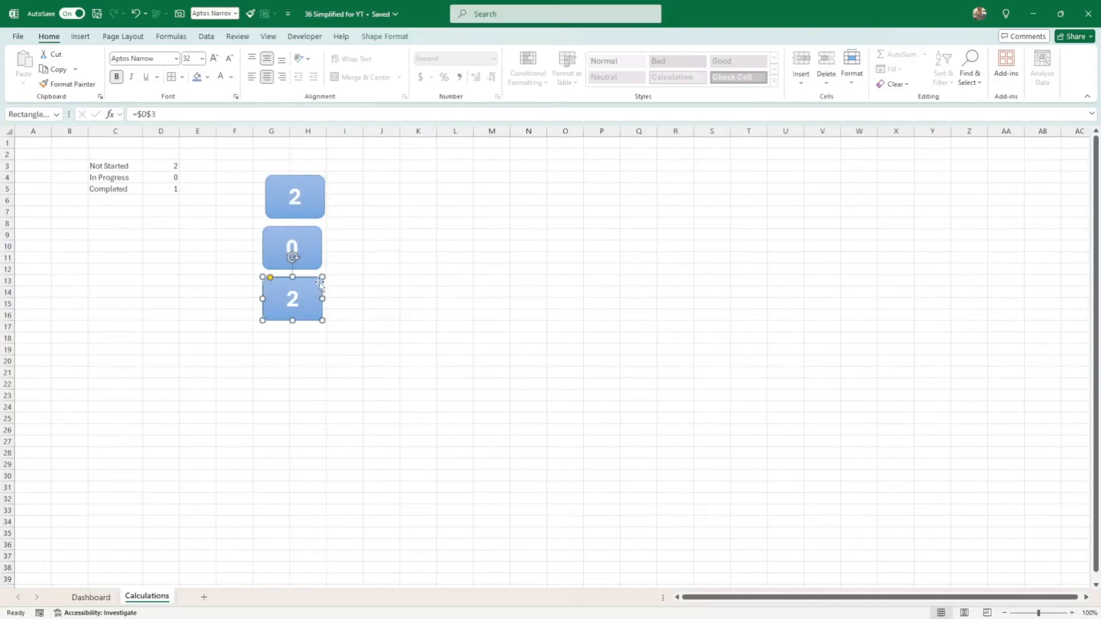
pyautogui.doubleClick(155, 111)
pyautogui.press('BackSpace')
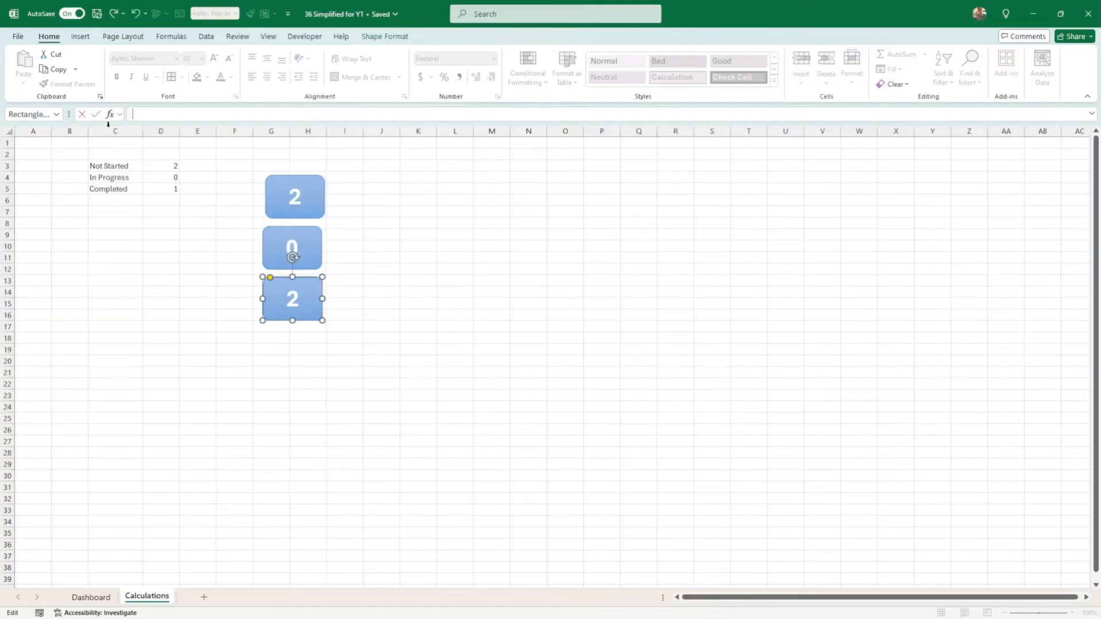
pyautogui.click(149, 191)
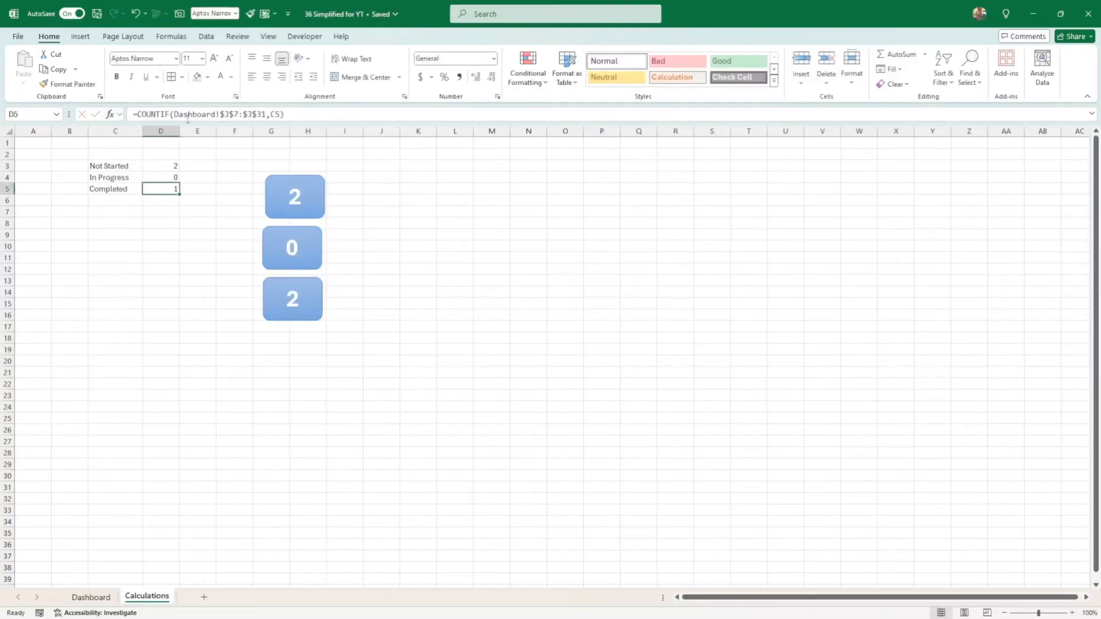
# Link the lowest rectangle's text to the Completed count with the formula =$D$5
pyautogui.click(289, 316)
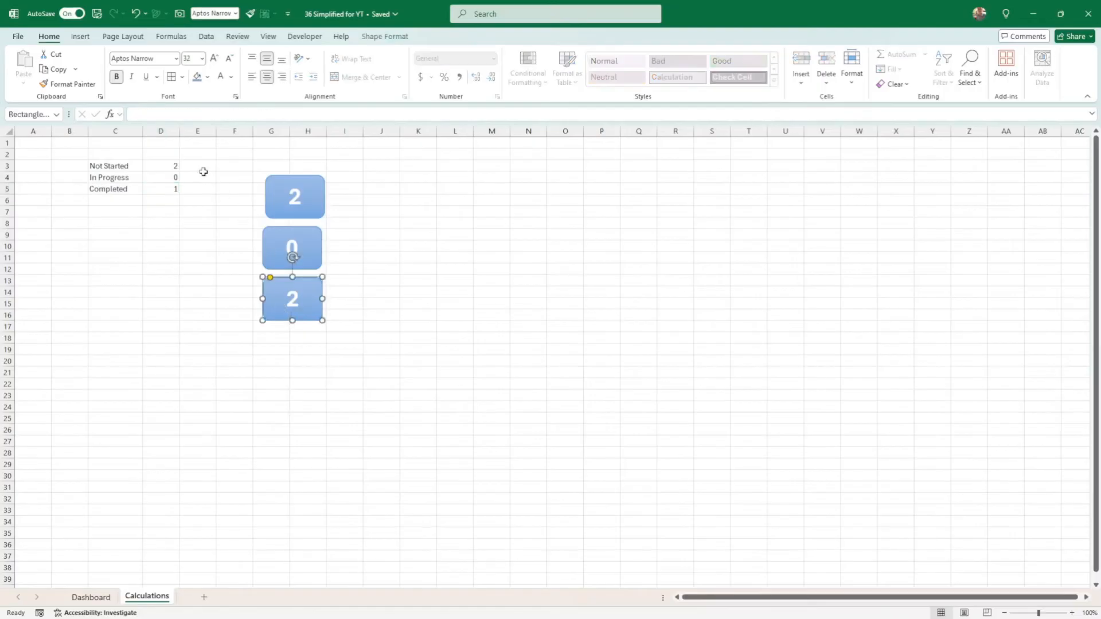
pyautogui.click(140, 113)
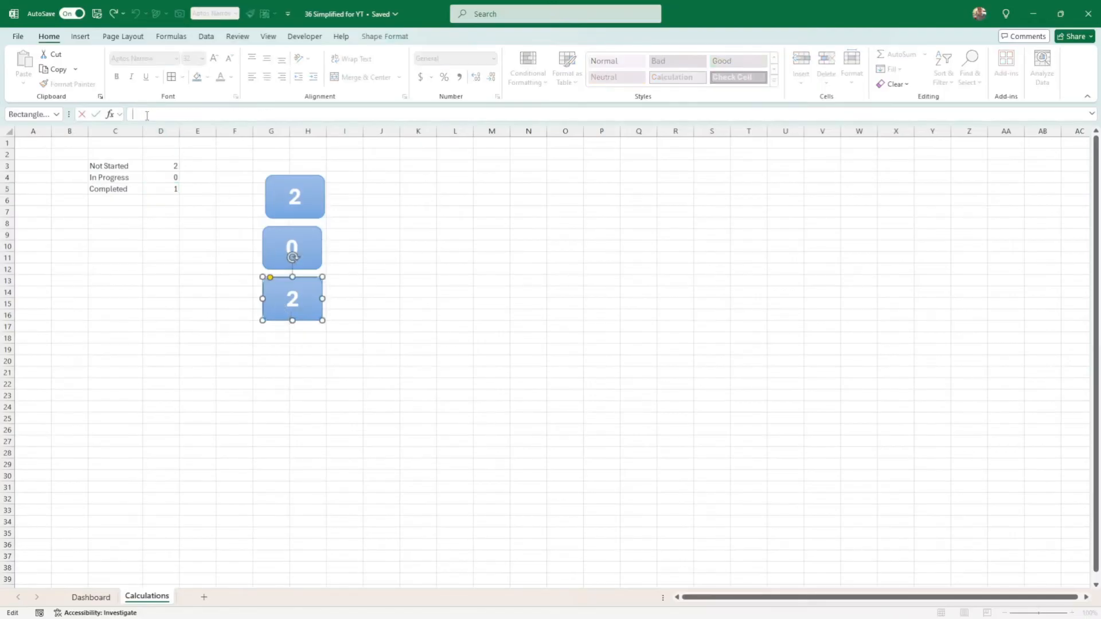
pyautogui.write('=')
pyautogui.click(160, 189)
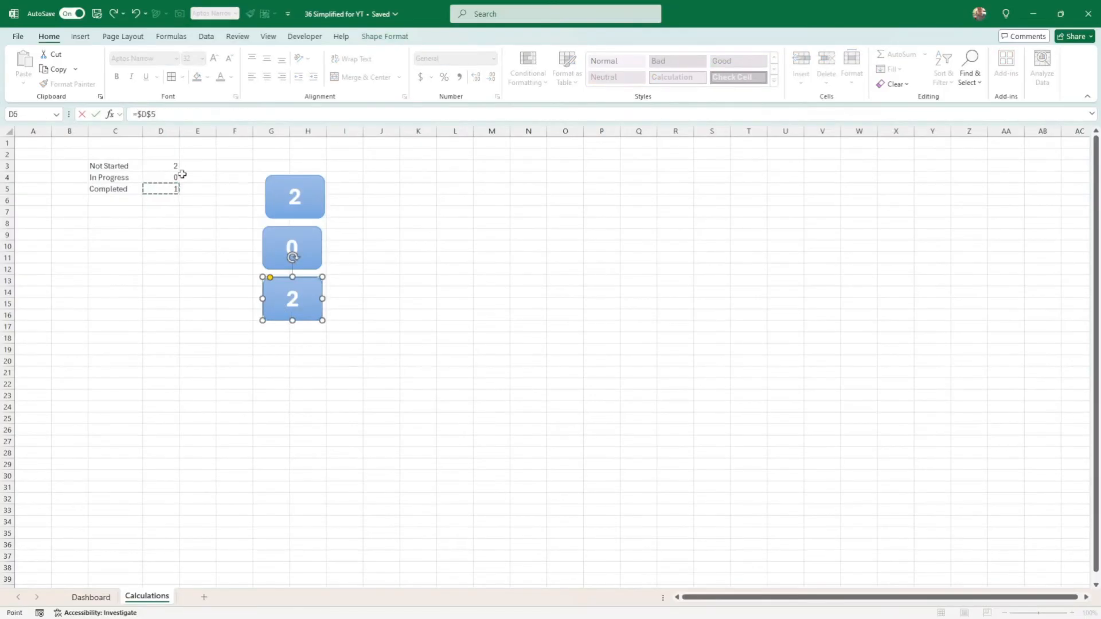
pyautogui.press('Return')
pyautogui.click(417, 326)
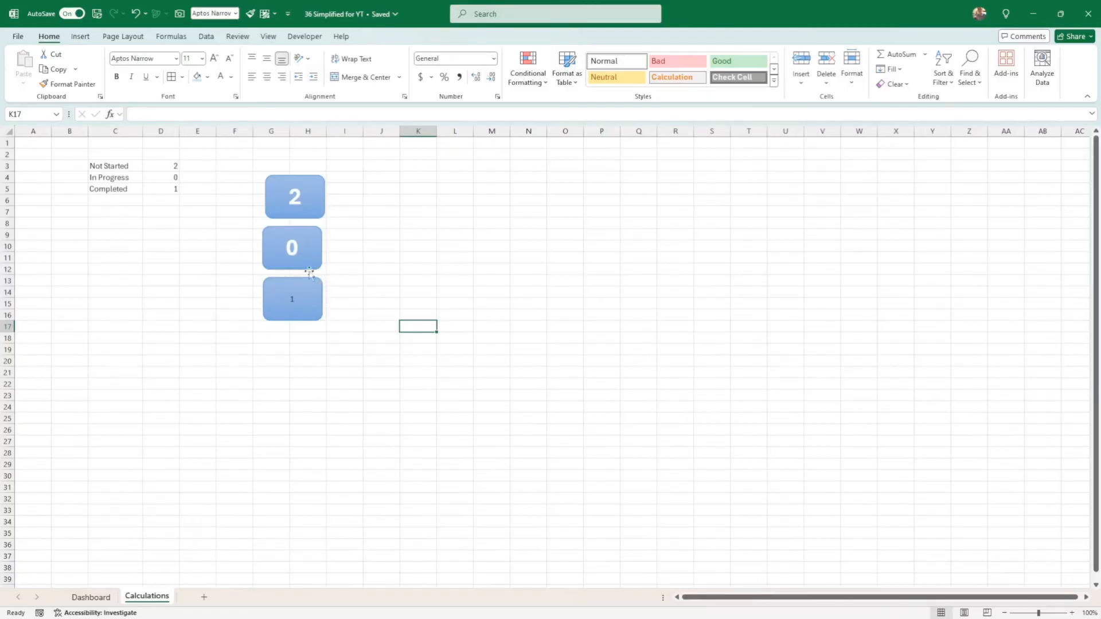
# Copy the formatting of the In Progress rectangle onto the Completed rectangle
pyautogui.click(273, 233)
pyautogui.click(67, 84)
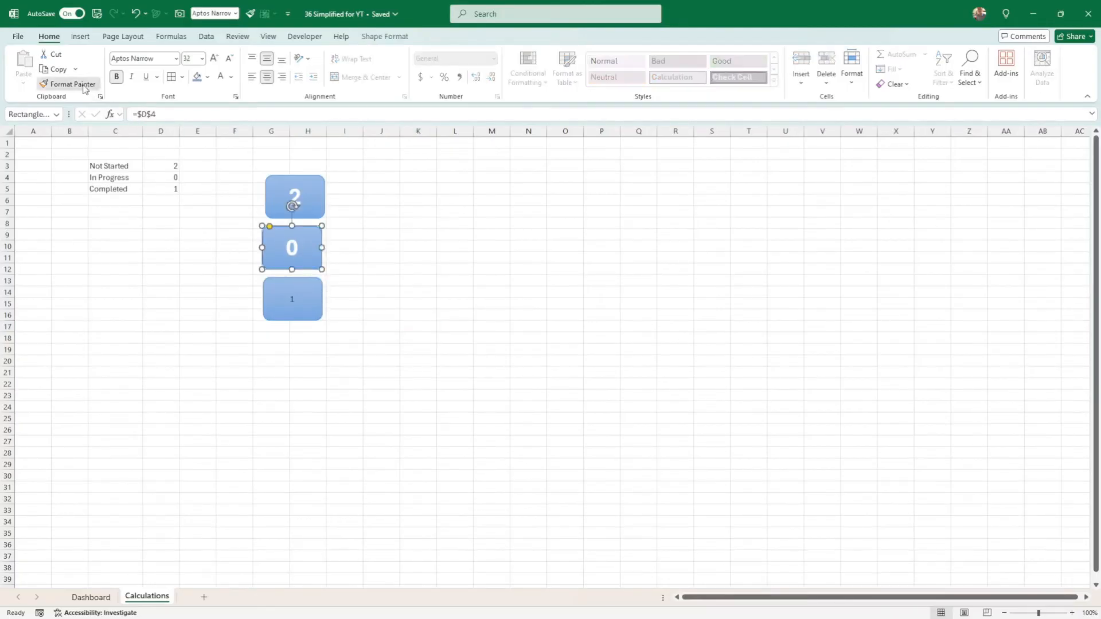
pyautogui.click(307, 315)
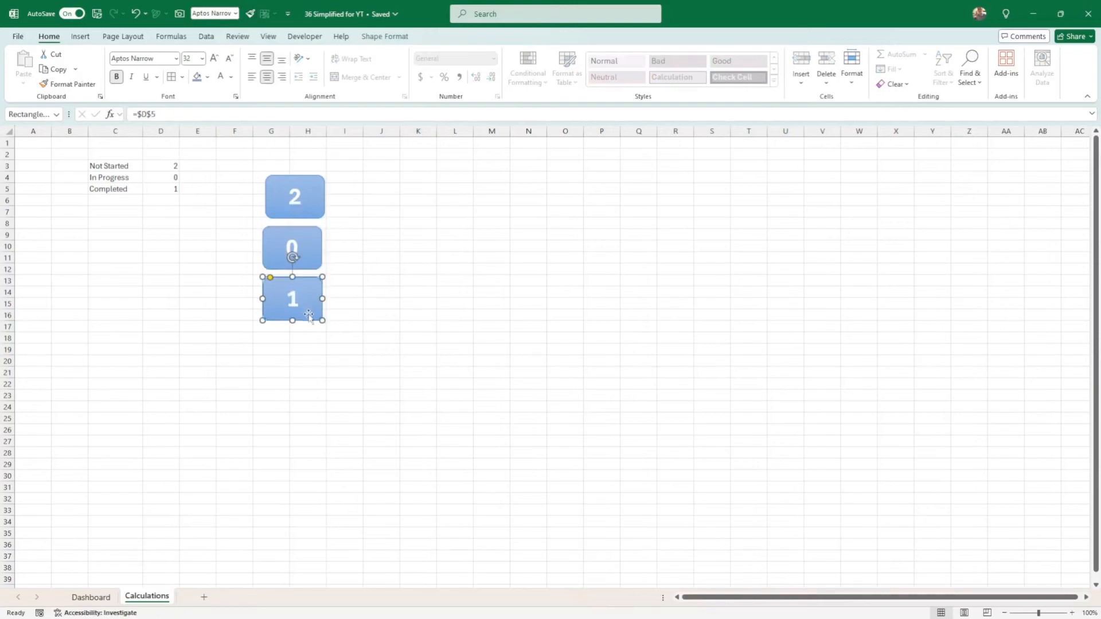
pyautogui.click(320, 350)
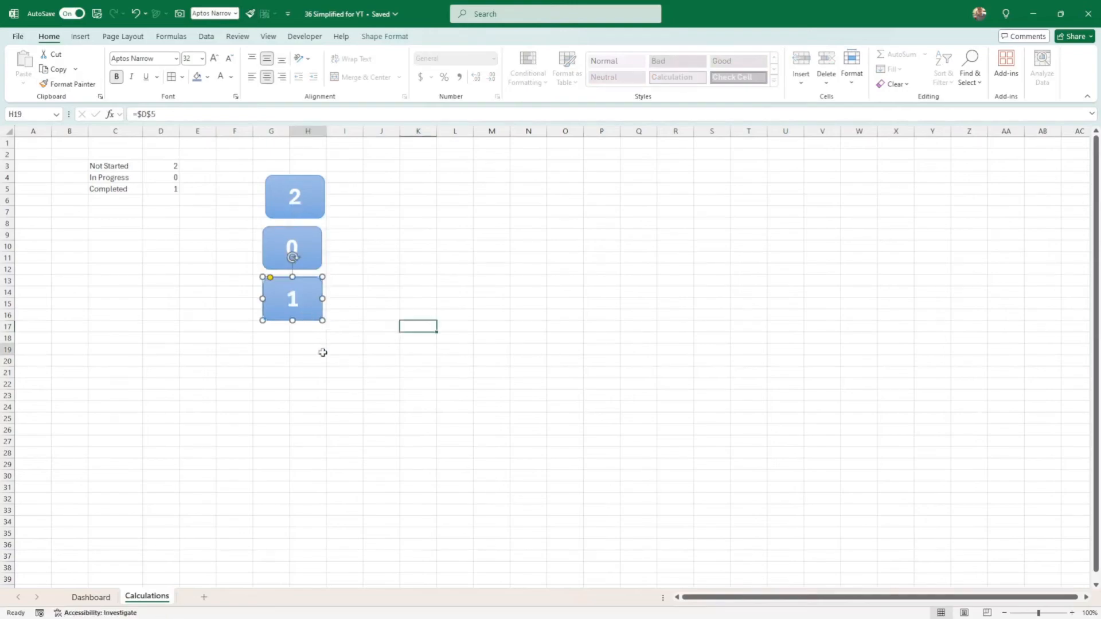
# Arrange the three rectangles in a row, ordered Not Started, In Progress, Completed, at about rows 9 to 12
pyautogui.click(311, 216)
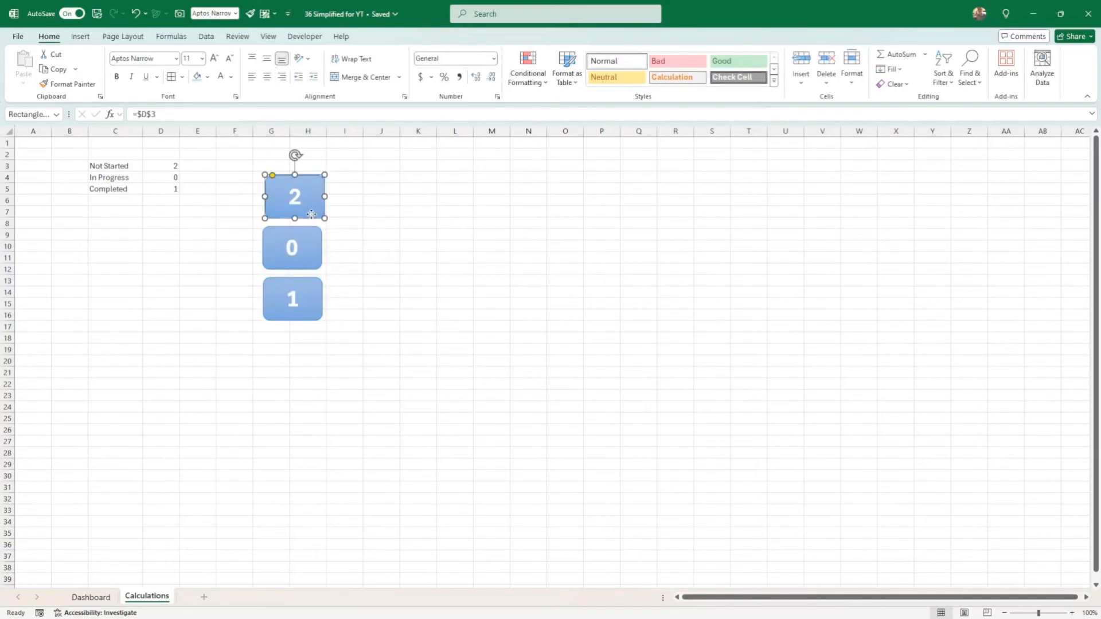
pyautogui.moveTo(311, 214); pyautogui.dragTo(236, 267)
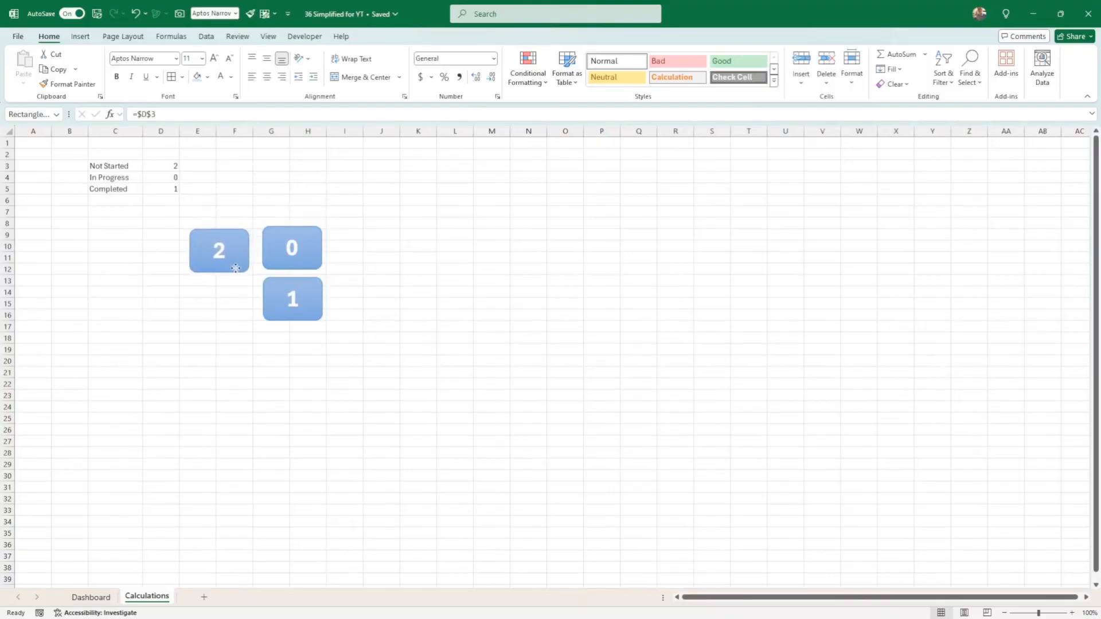
pyautogui.moveTo(303, 316); pyautogui.dragTo(386, 267)
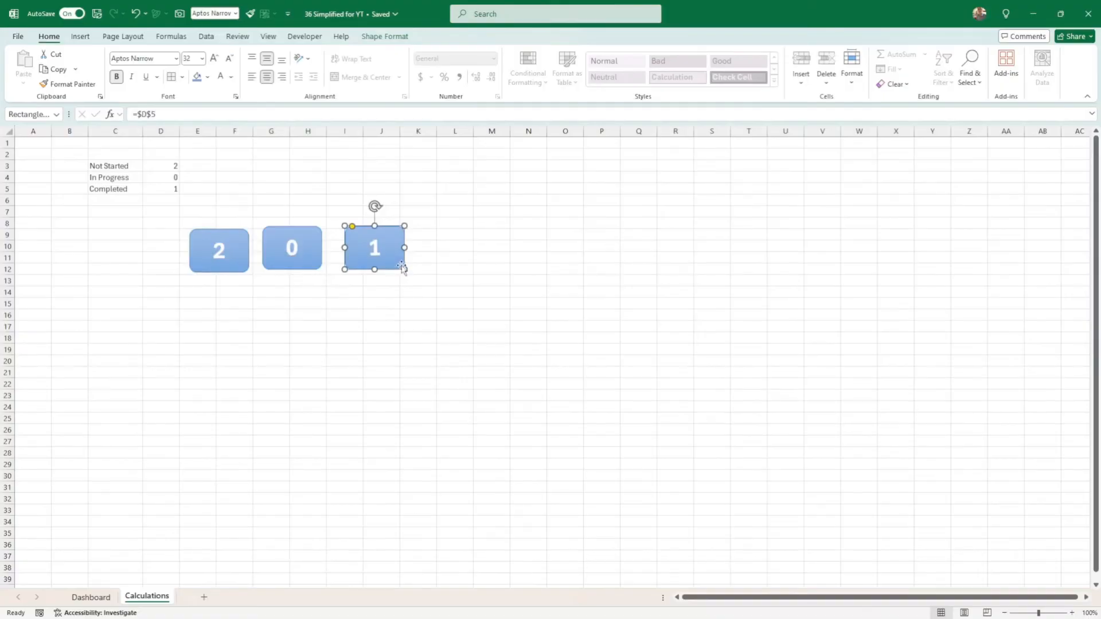
pyautogui.keyDown('ctrl'); pyautogui.click(305, 268); pyautogui.keyUp('ctrl')
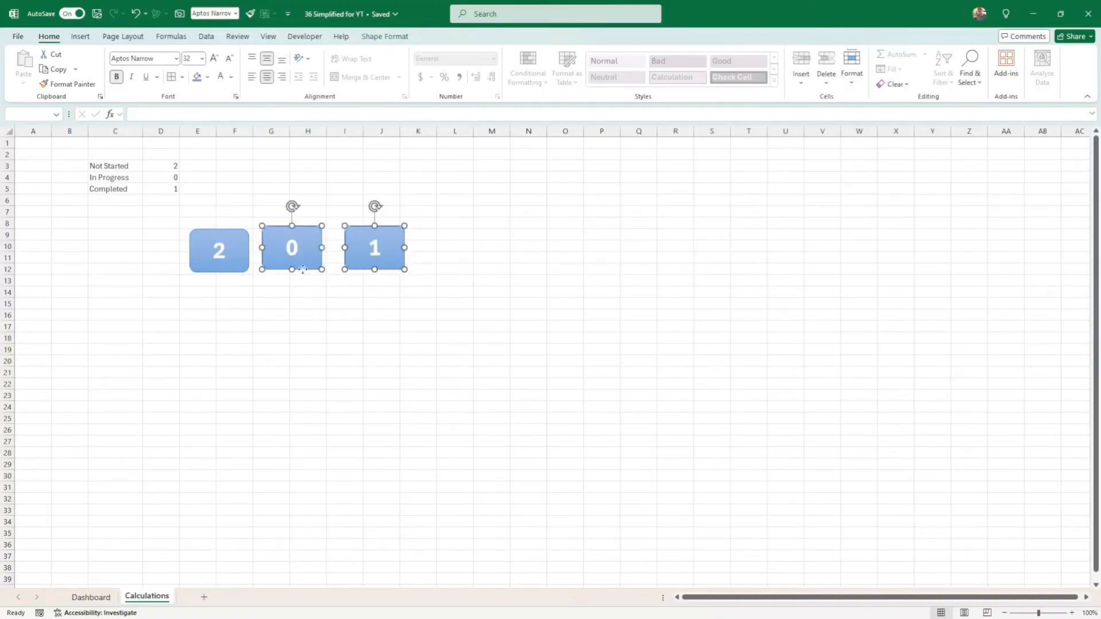
pyautogui.keyDown('ctrl'); pyautogui.click(240, 271); pyautogui.keyUp('ctrl')
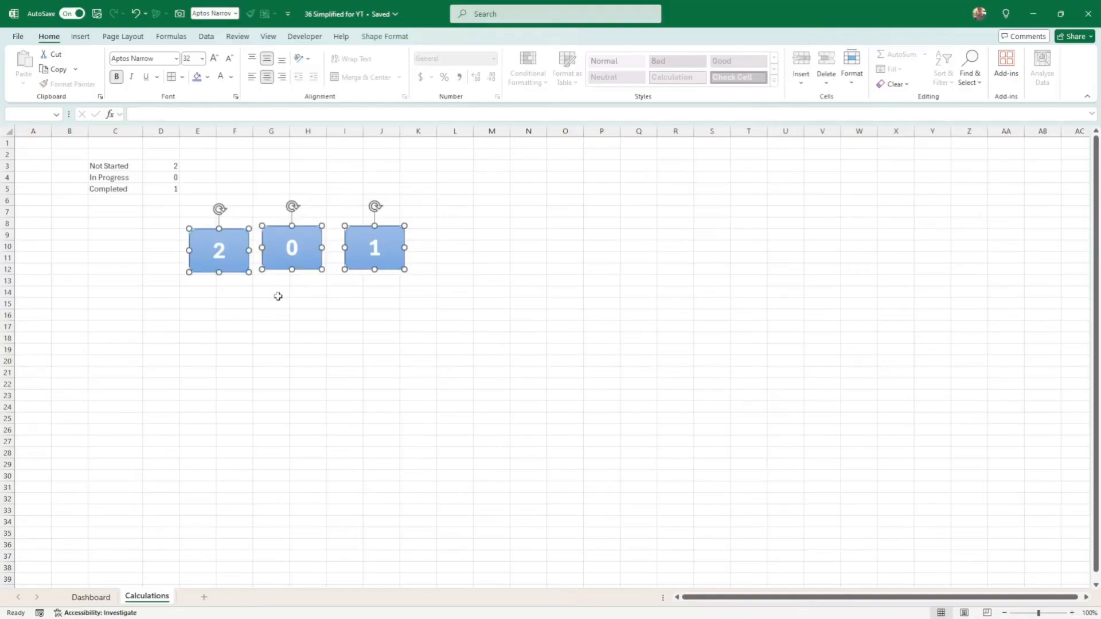
pyautogui.click(337, 307)
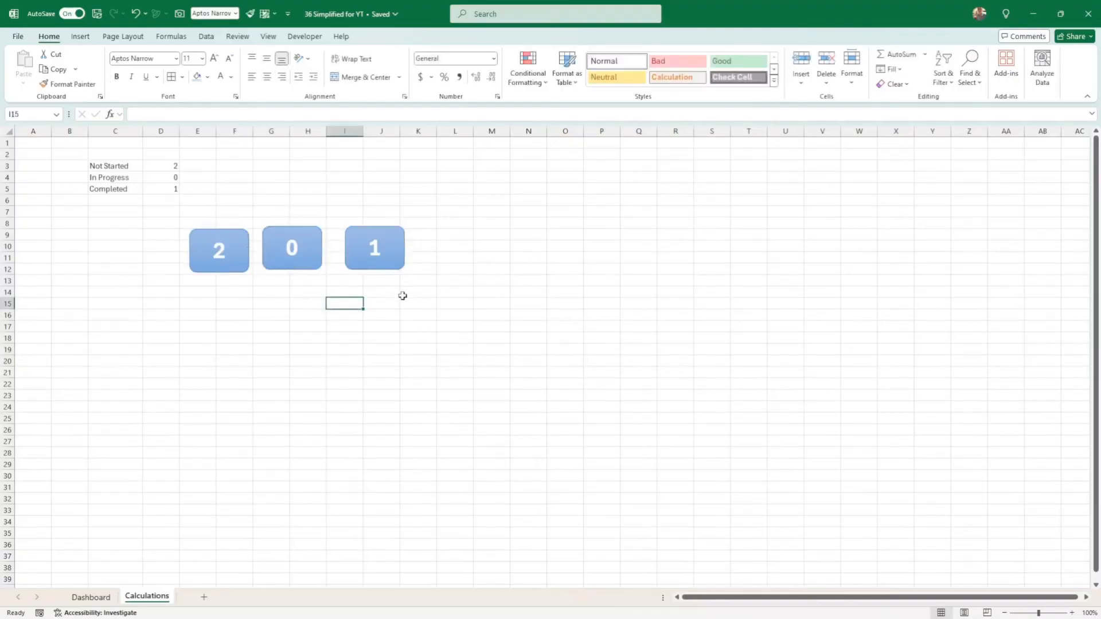
# Move all three rectangles from the Calculations sheet to the Dashboard sheet, placing them above the task table from cell G2
pyautogui.click(387, 269)
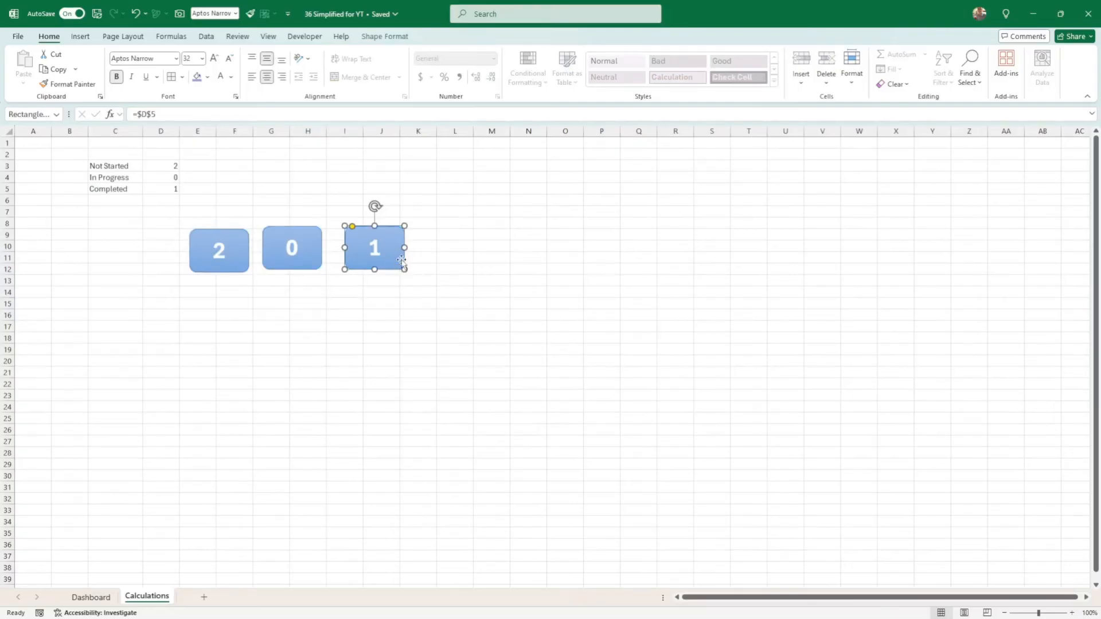
pyautogui.hotkey('ctrl', 'a')
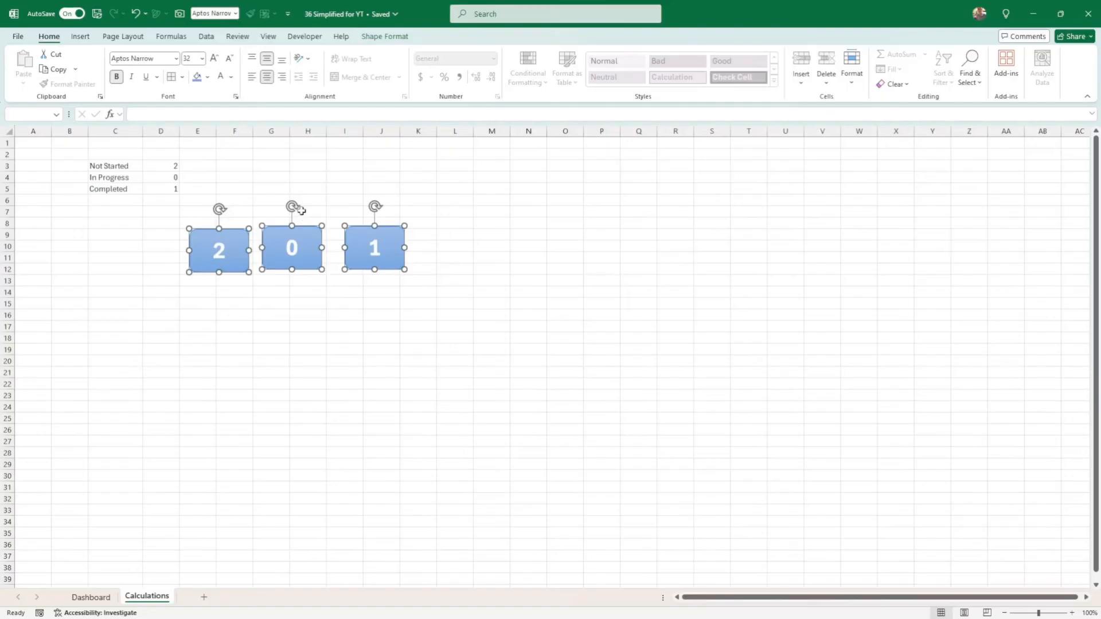
pyautogui.hotkey('ctrl', 'x')
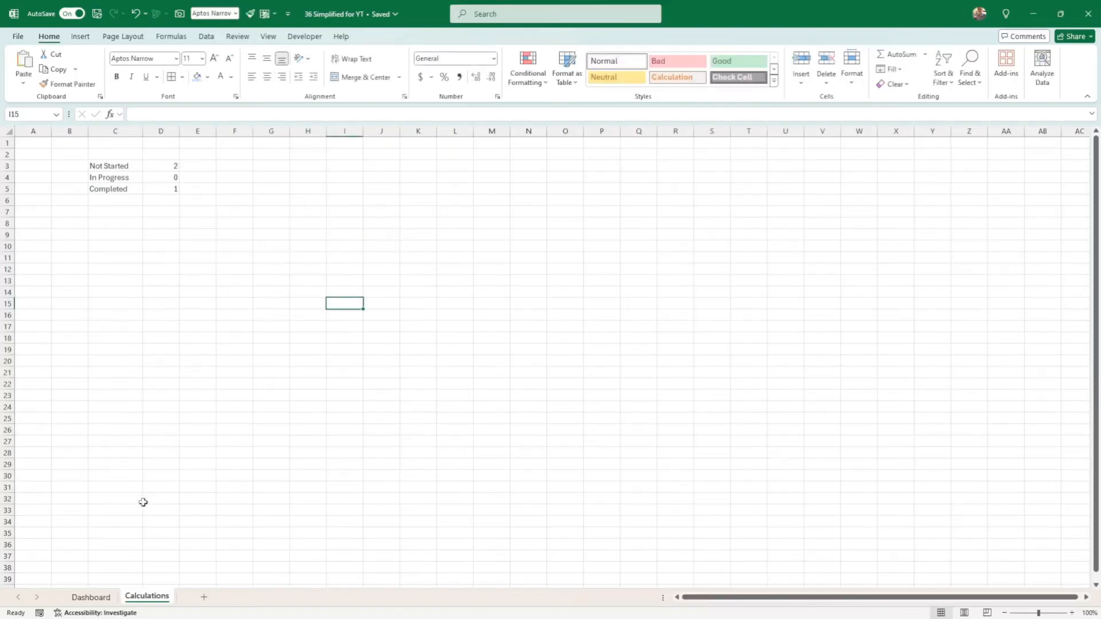
pyautogui.click(104, 598)
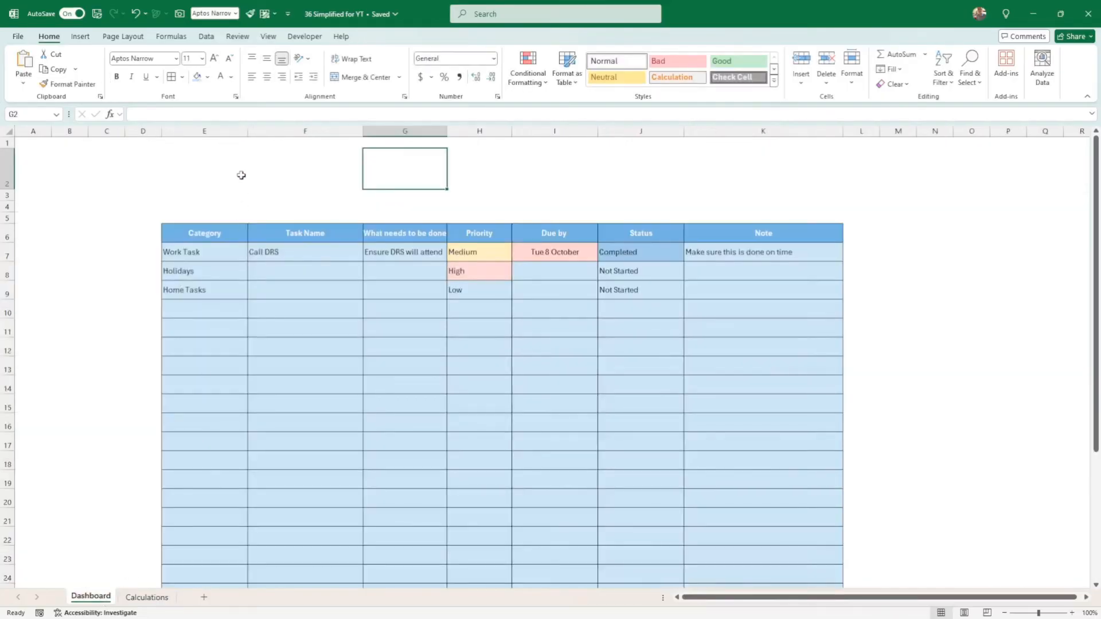
pyautogui.hotkey('ctrl', 'v')
pyautogui.click(439, 211)
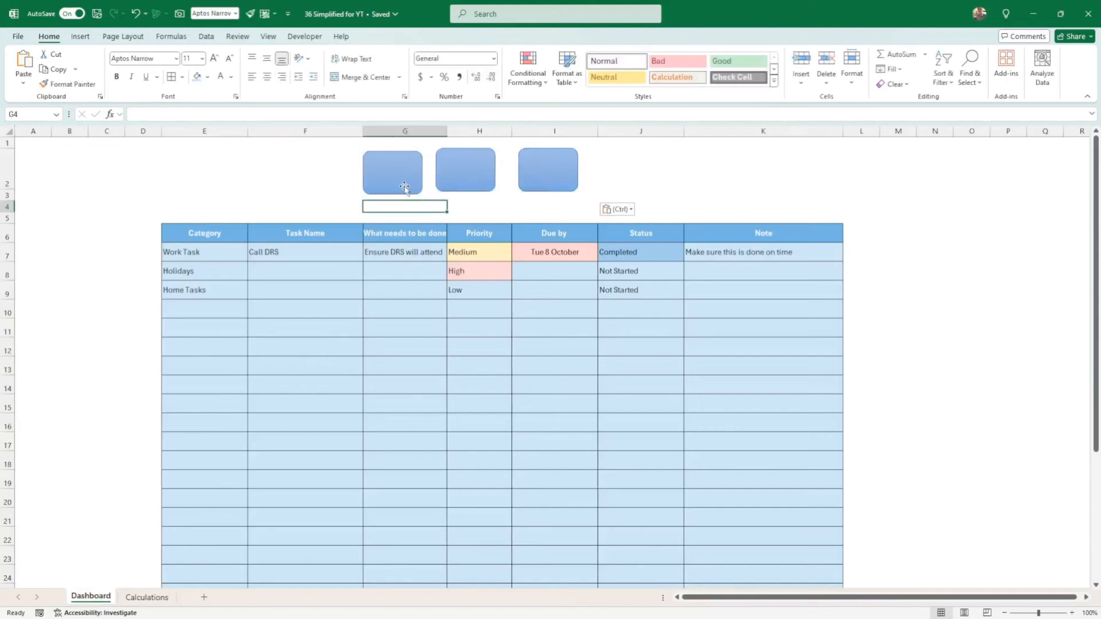
# Spread the three rectangles in a row above the Category, Task Name and What needs to be done columns
pyautogui.click(400, 194)
pyautogui.moveTo(400, 193); pyautogui.dragTo(233, 200)
pyautogui.moveTo(457, 194); pyautogui.dragTo(322, 203)
pyautogui.moveTo(539, 192); pyautogui.dragTo(423, 201)
pyautogui.click(311, 216)
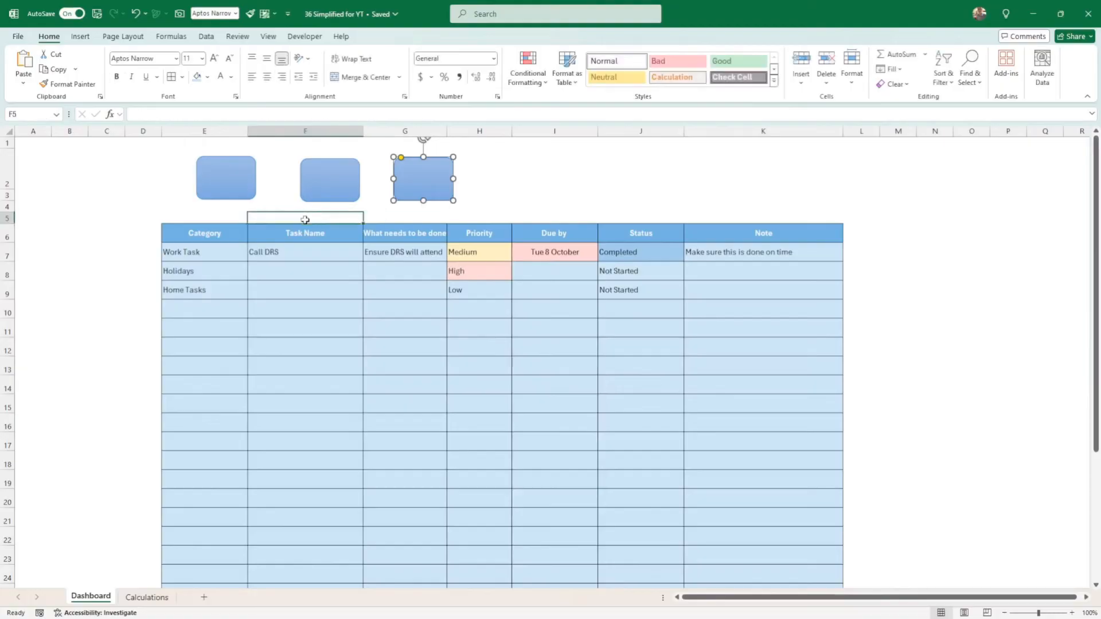
# Fill the Not Started rectangle with a light blue theme color
pyautogui.click(248, 200)
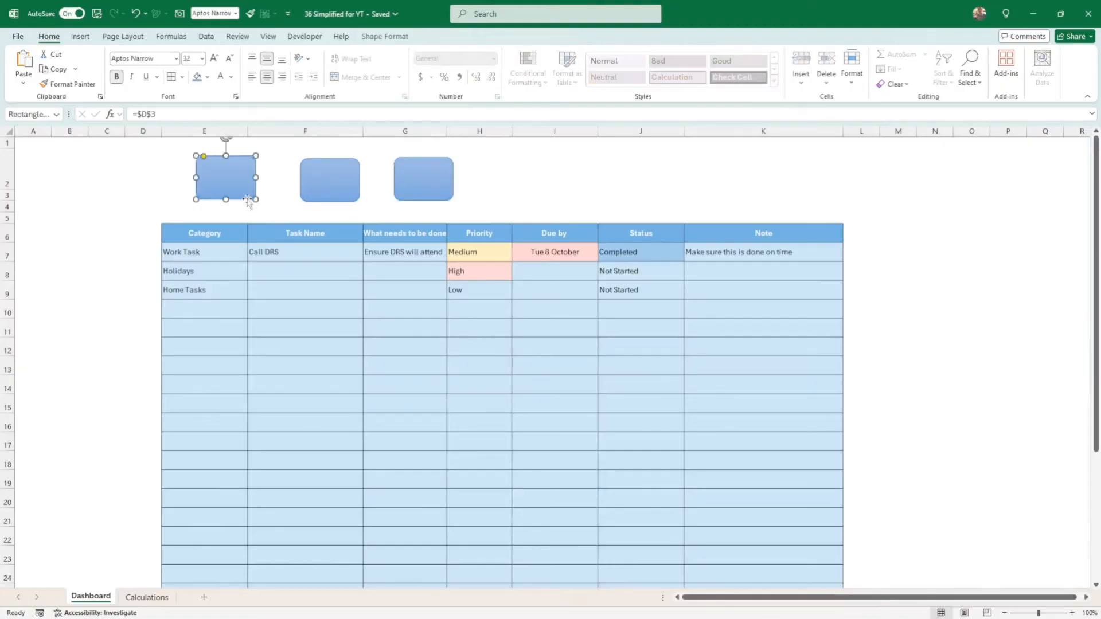
pyautogui.click(208, 77)
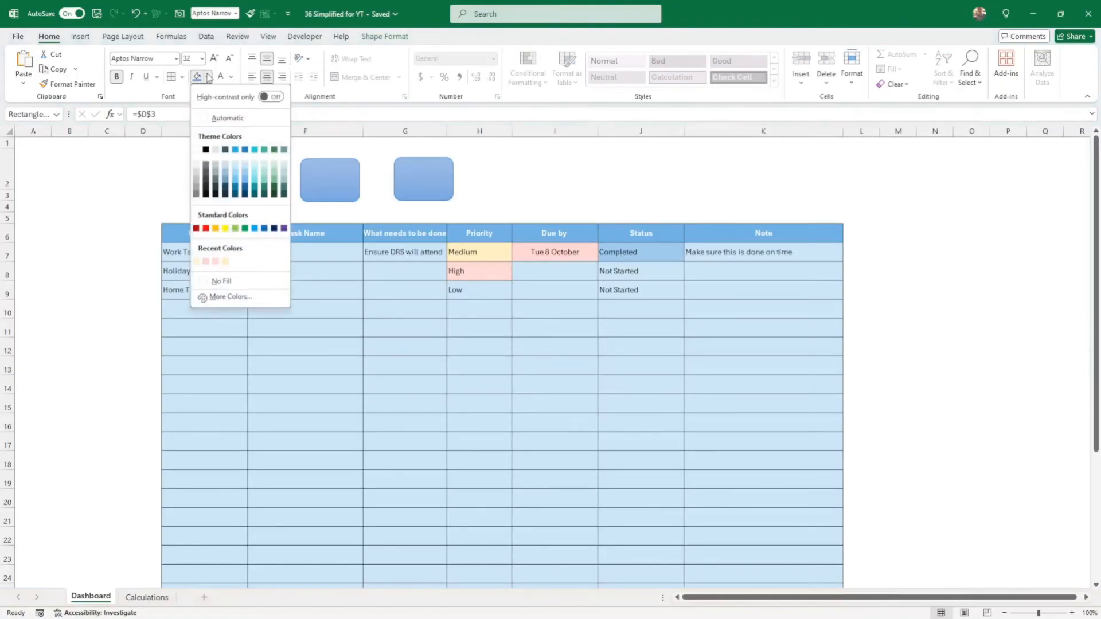
pyautogui.click(245, 168)
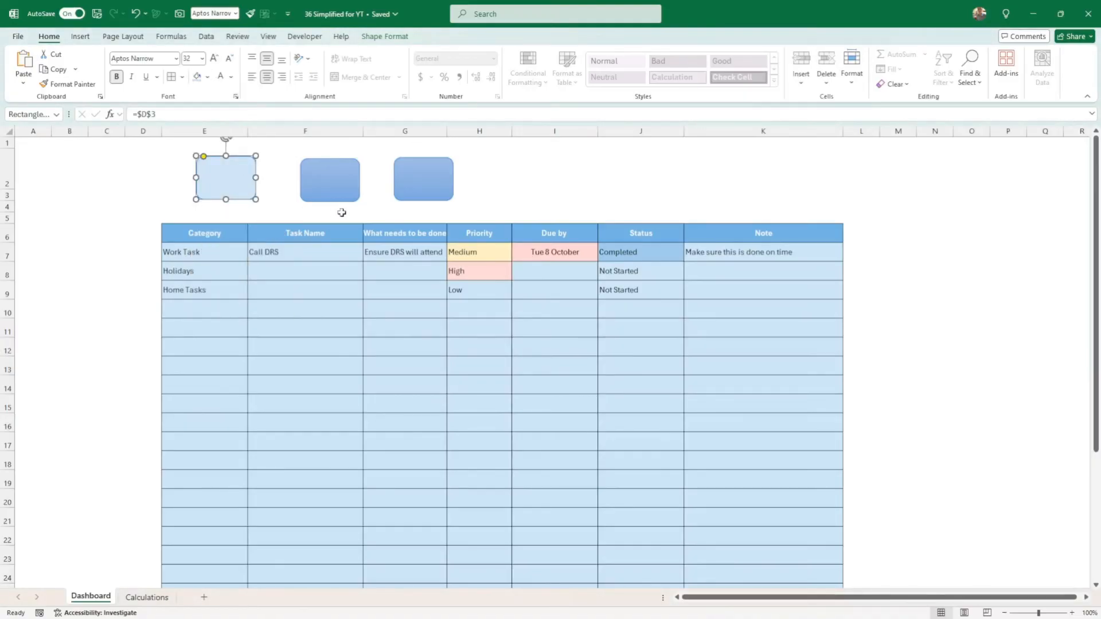
# Shift the In Progress rectangle slightly toward the Not Started one and fill it with the recent pale yellow color
pyautogui.moveTo(339, 203); pyautogui.dragTo(329, 201)
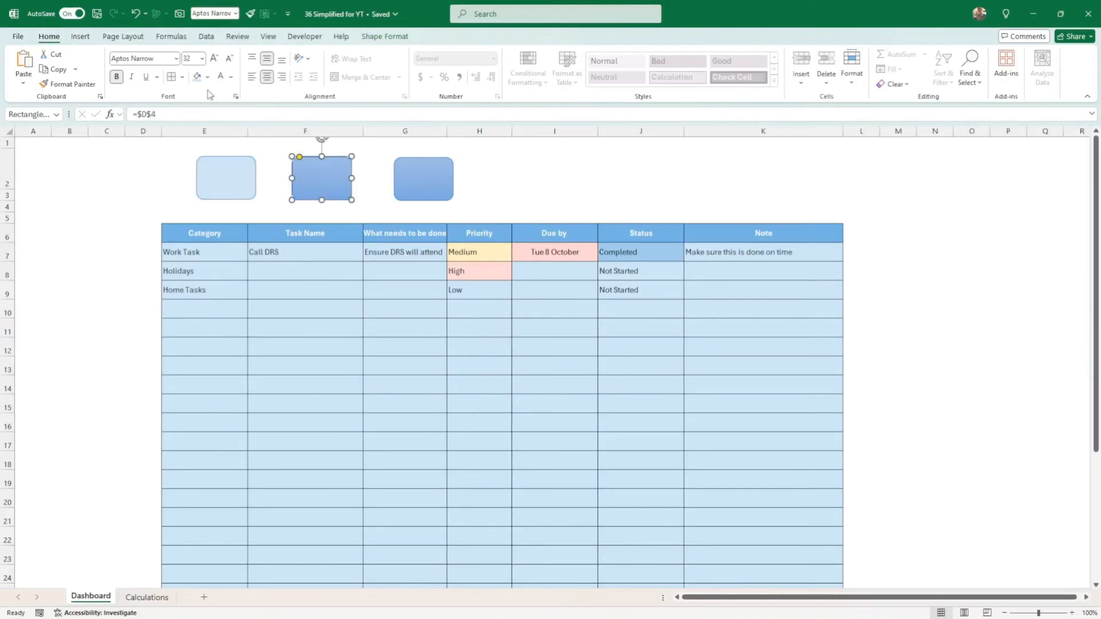
pyautogui.click(207, 77)
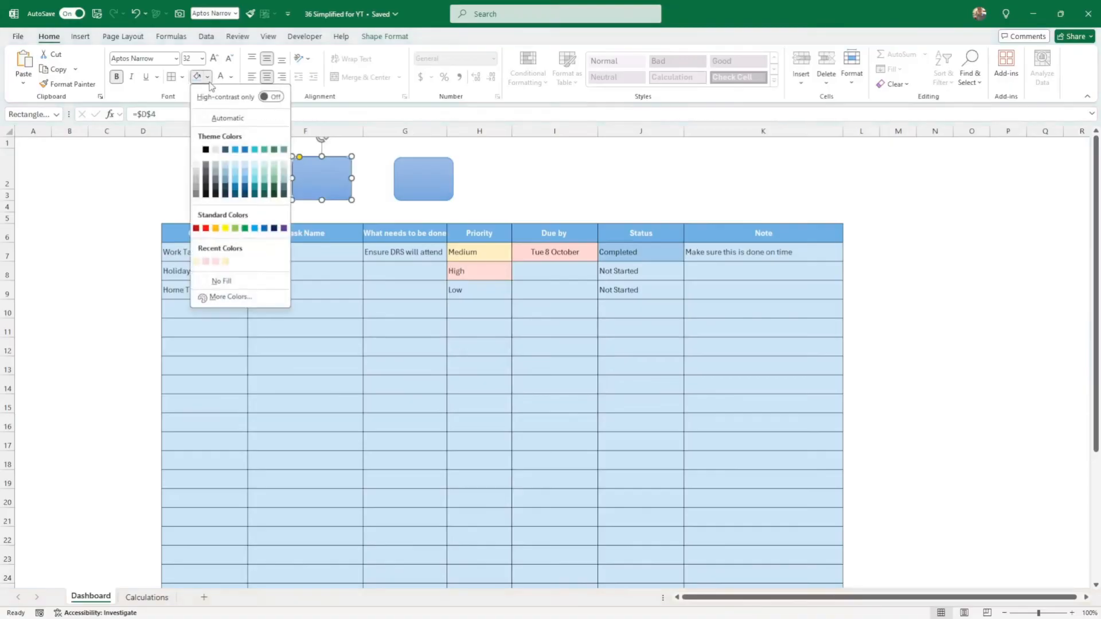
pyautogui.click(197, 262)
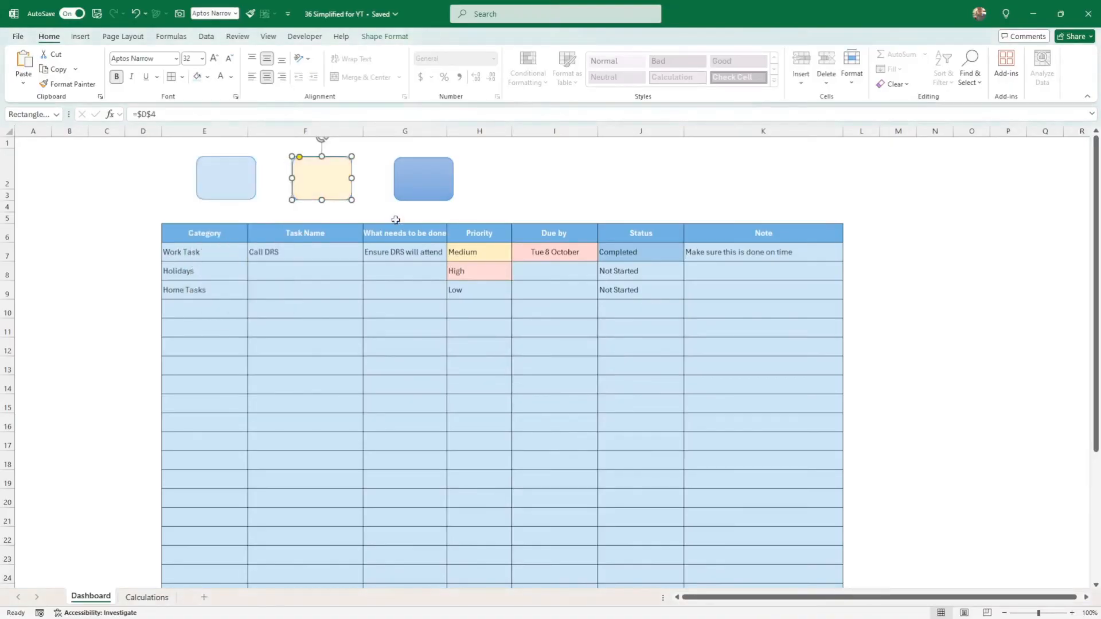
# Fill the Completed rectangle with a medium light blue theme color and nudge it slightly toward the In Progress rectangle
pyautogui.click(419, 201)
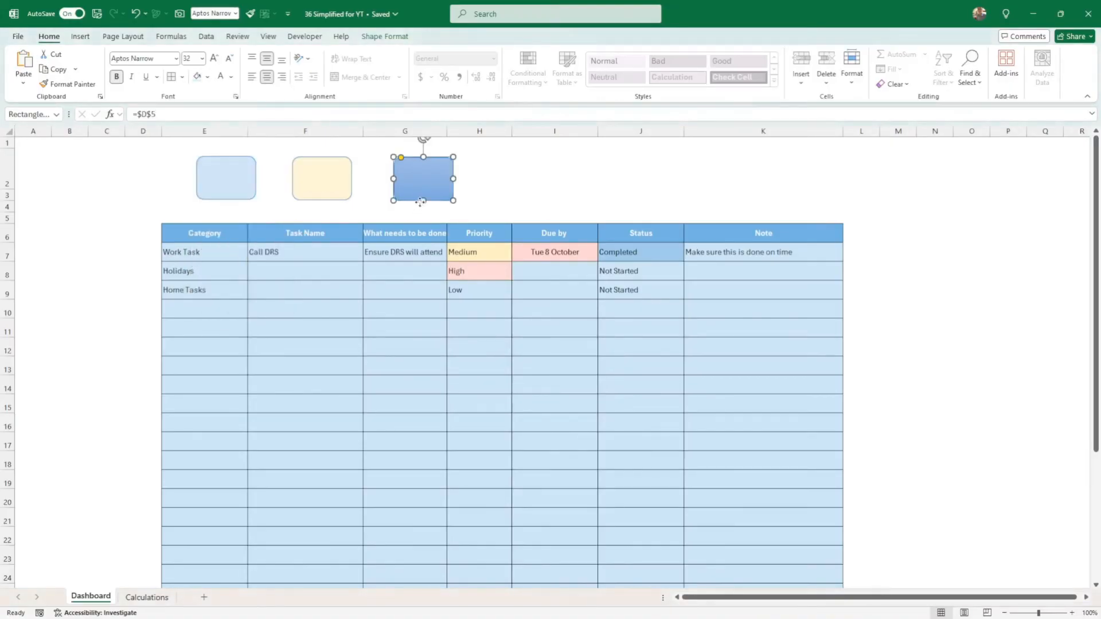
pyautogui.click(208, 77)
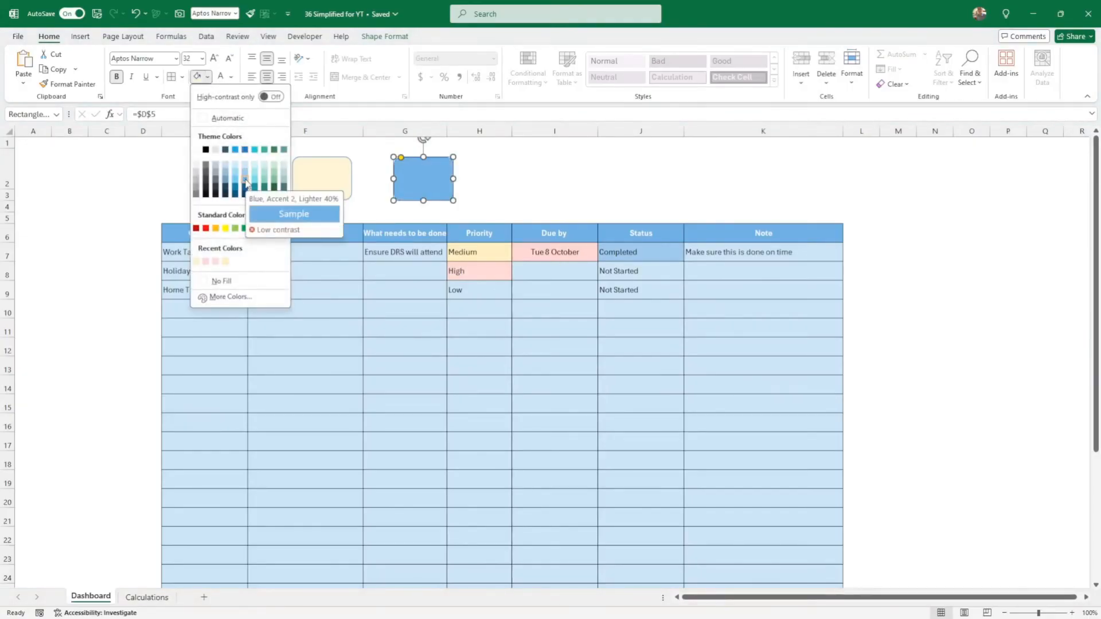
pyautogui.click(246, 174)
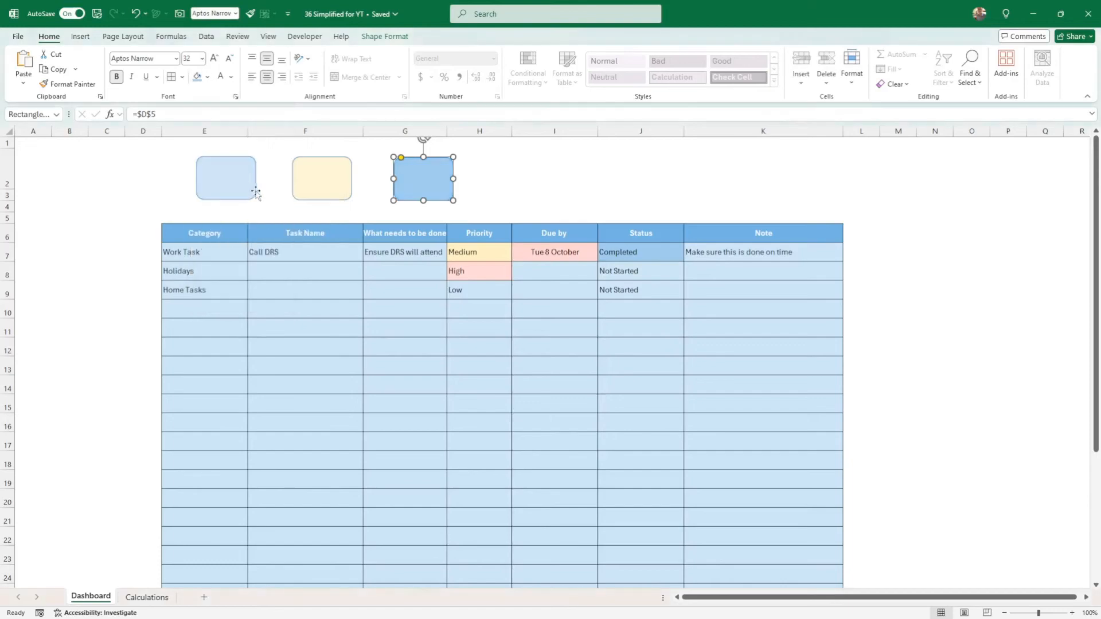
pyautogui.click(426, 296)
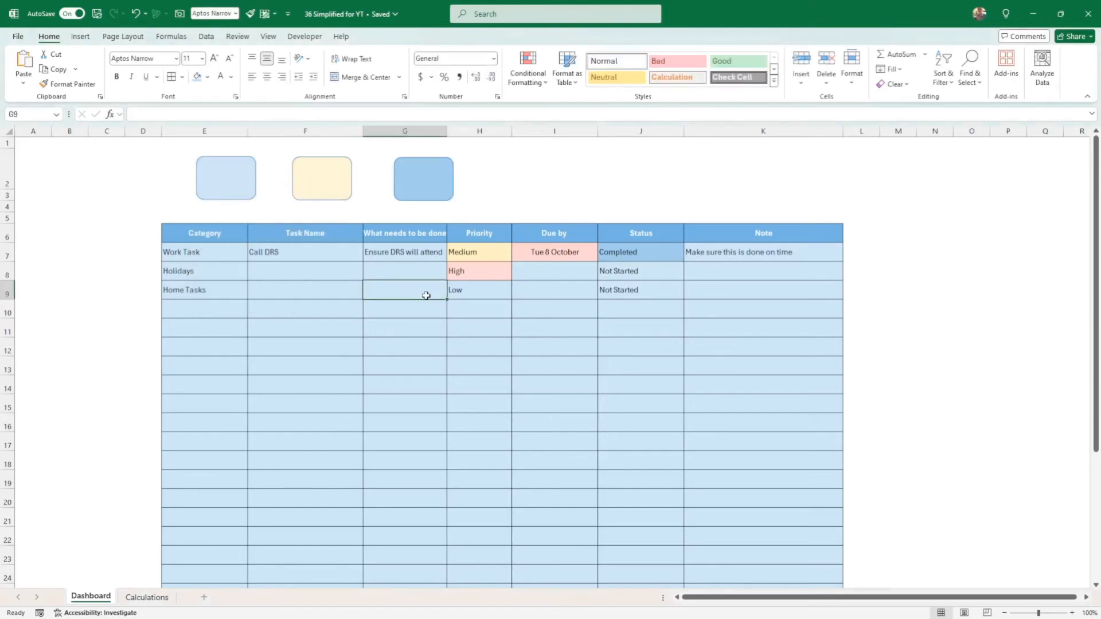
pyautogui.moveTo(434, 192); pyautogui.dragTo(427, 191)
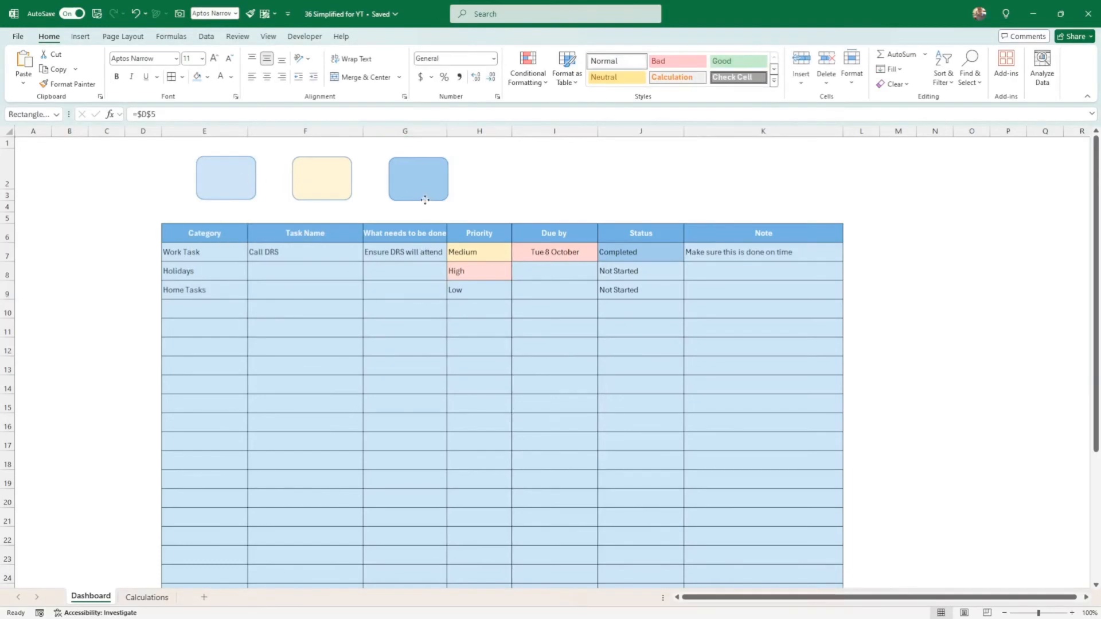
# Shift the In Progress rectangle slightly toward the Completed one and give it a standard orange outline
pyautogui.moveTo(342, 202); pyautogui.dragTo(344, 199)
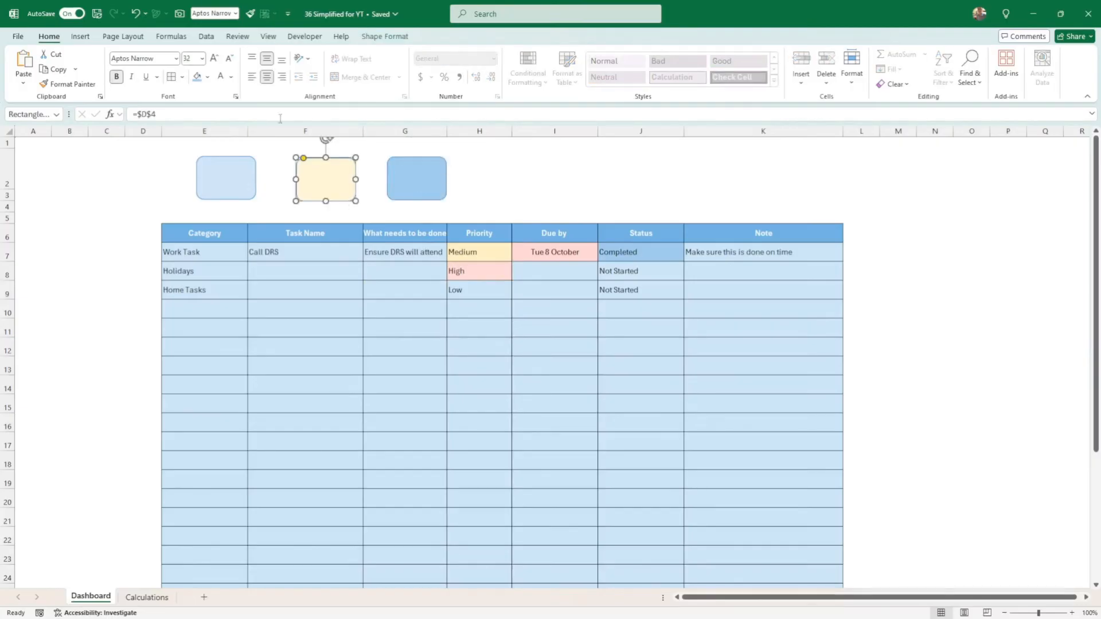
pyautogui.click(392, 36)
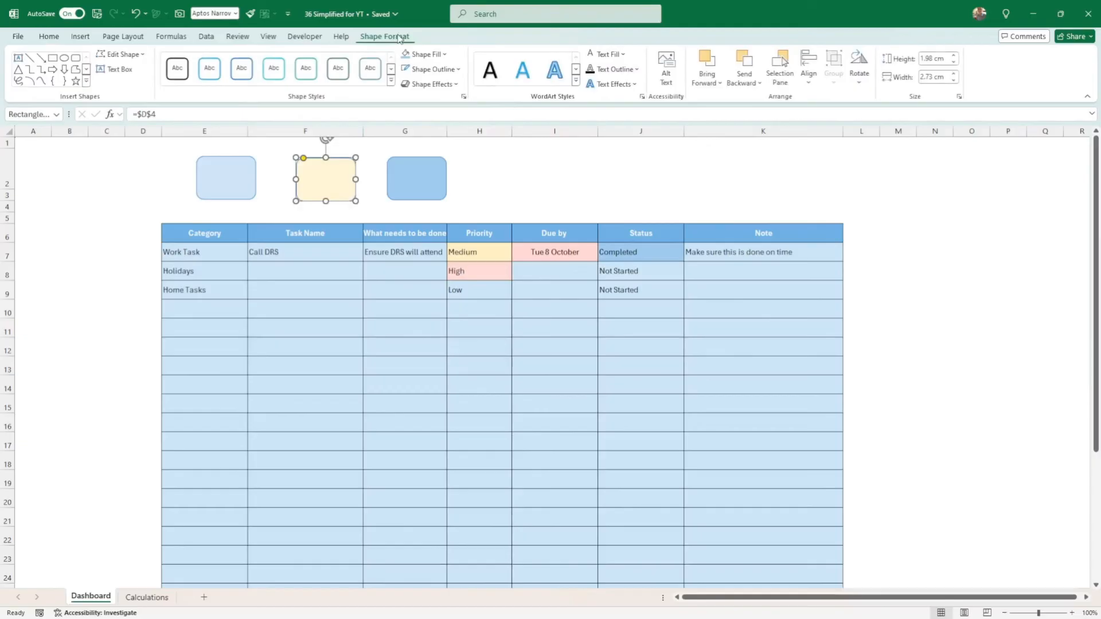
pyautogui.click(460, 69)
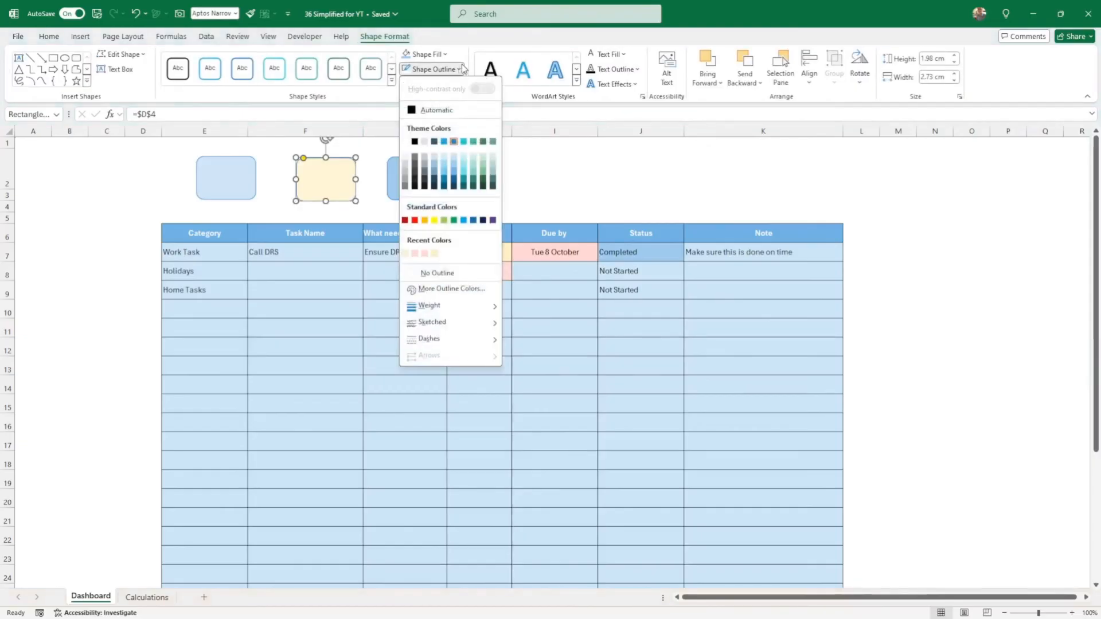
pyautogui.click(424, 220)
pyautogui.click(402, 210)
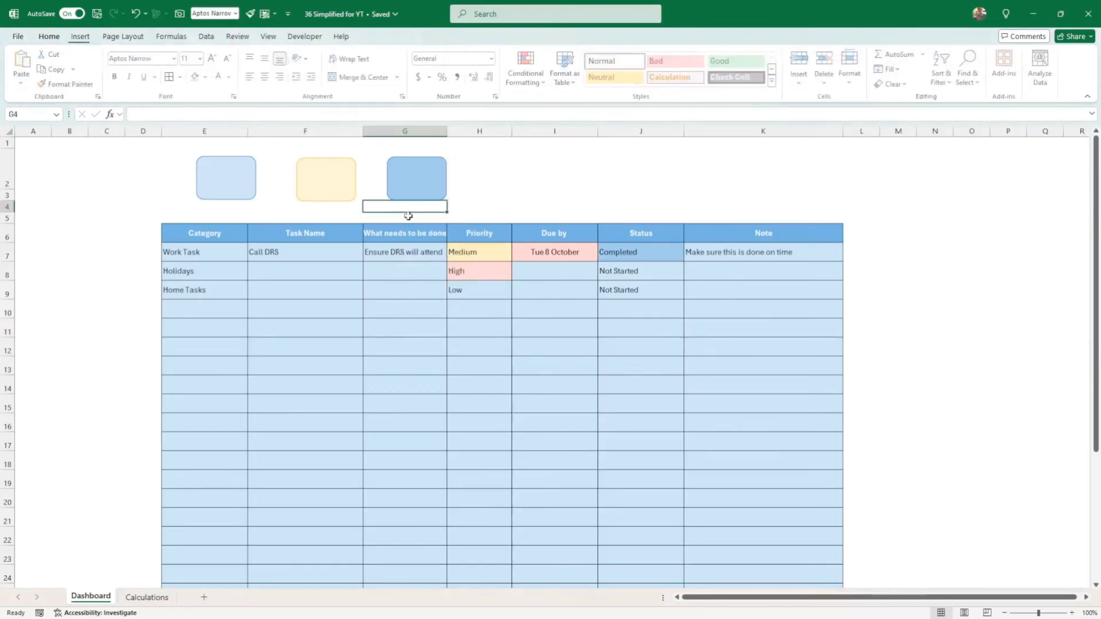
# Apply the first outer shadow preset to the In Progress rectangle, nudging the shape slightly toward the Not Started one
pyautogui.moveTo(344, 198); pyautogui.dragTo(342, 198)
pyautogui.click(384, 36)
pyautogui.click(338, 68)
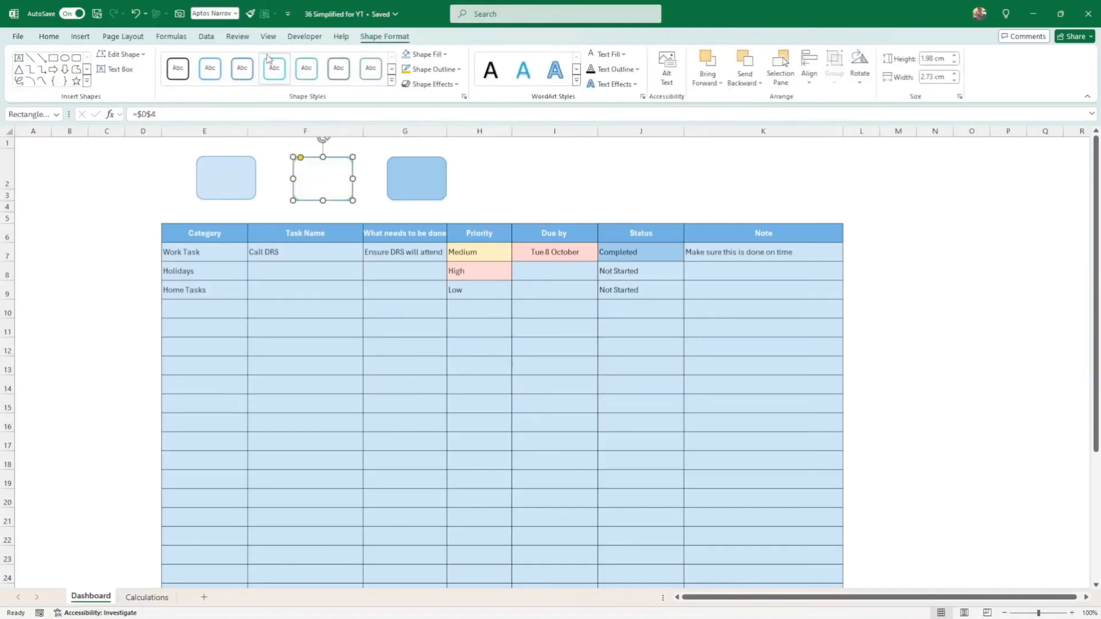
pyautogui.click(450, 84)
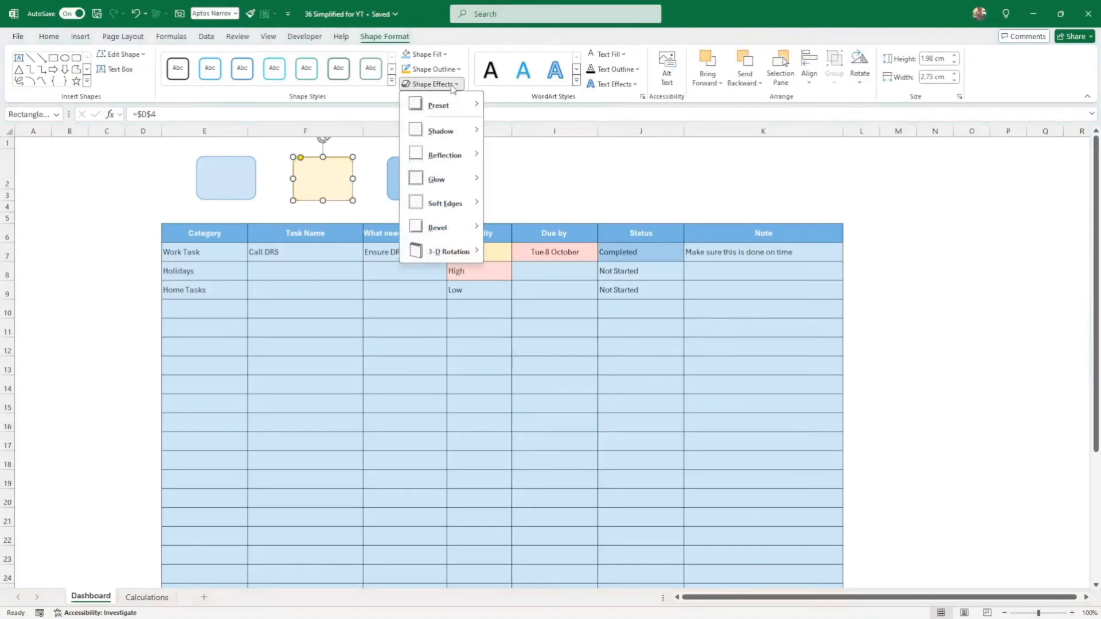
pyautogui.moveTo(462, 134)
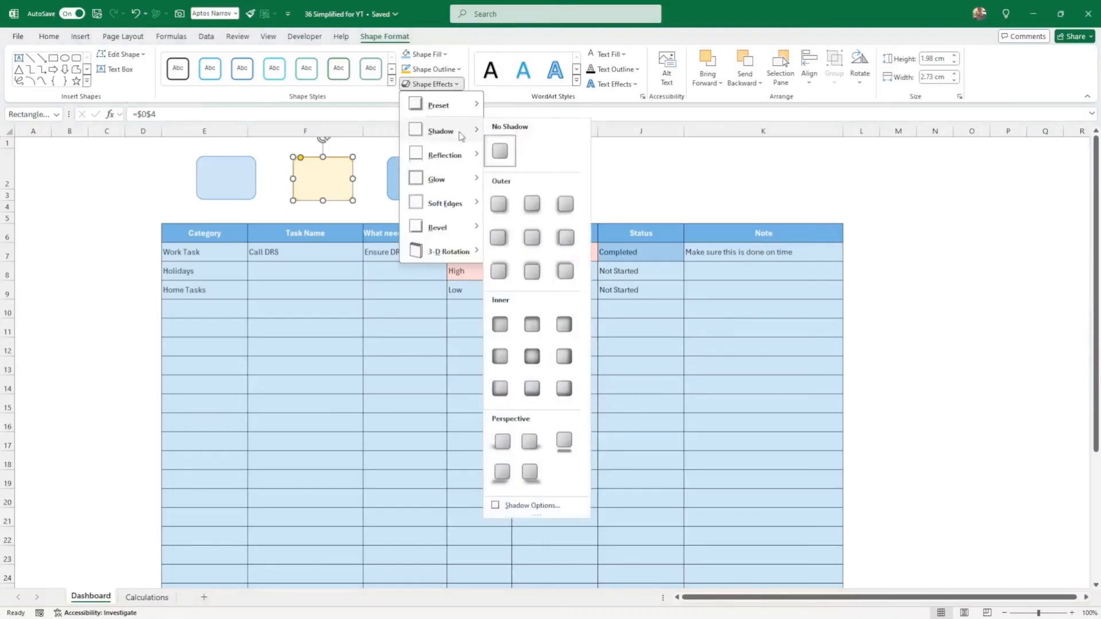
pyautogui.click(503, 199)
# Apply the first outer shadow preset to the Completed rectangle and to the Not Started rectangle
pyautogui.click(443, 194)
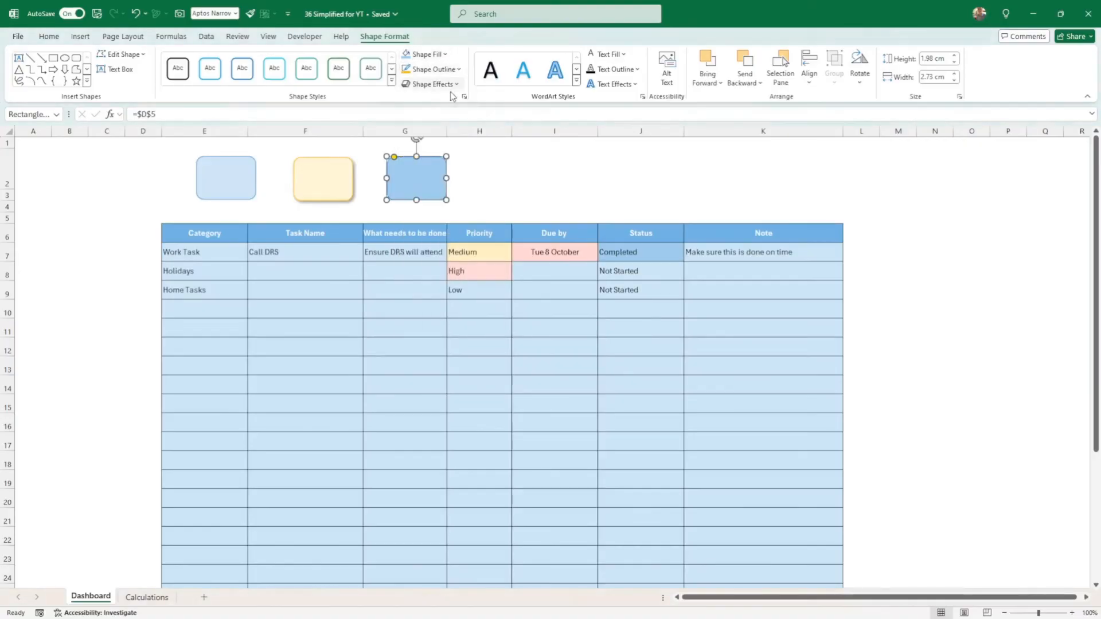
pyautogui.click(433, 83)
pyautogui.moveTo(460, 137)
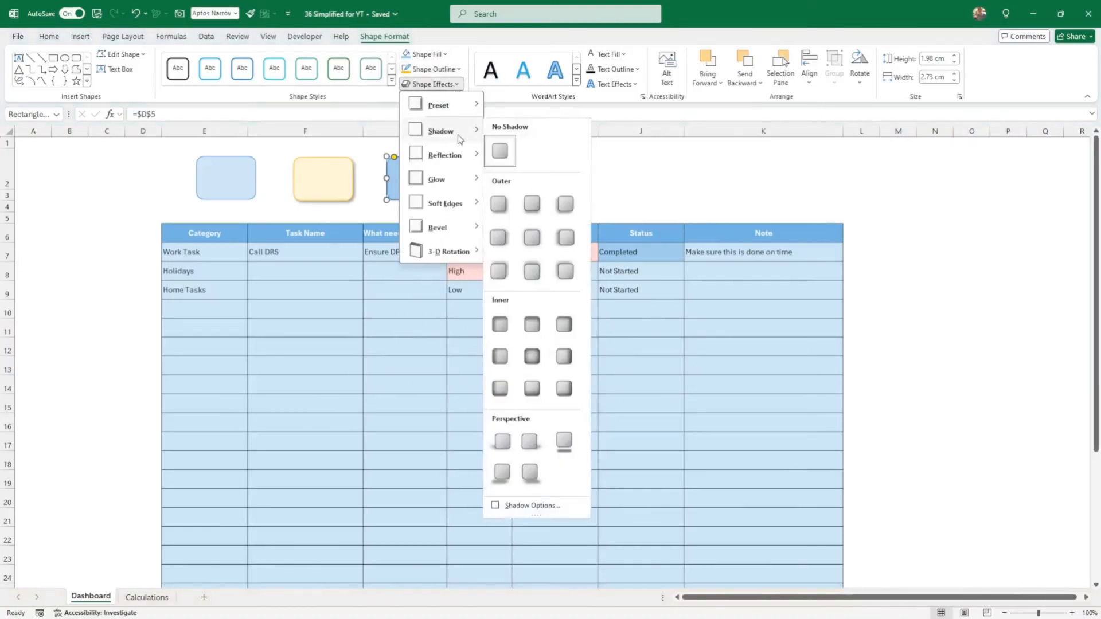
pyautogui.click(499, 205)
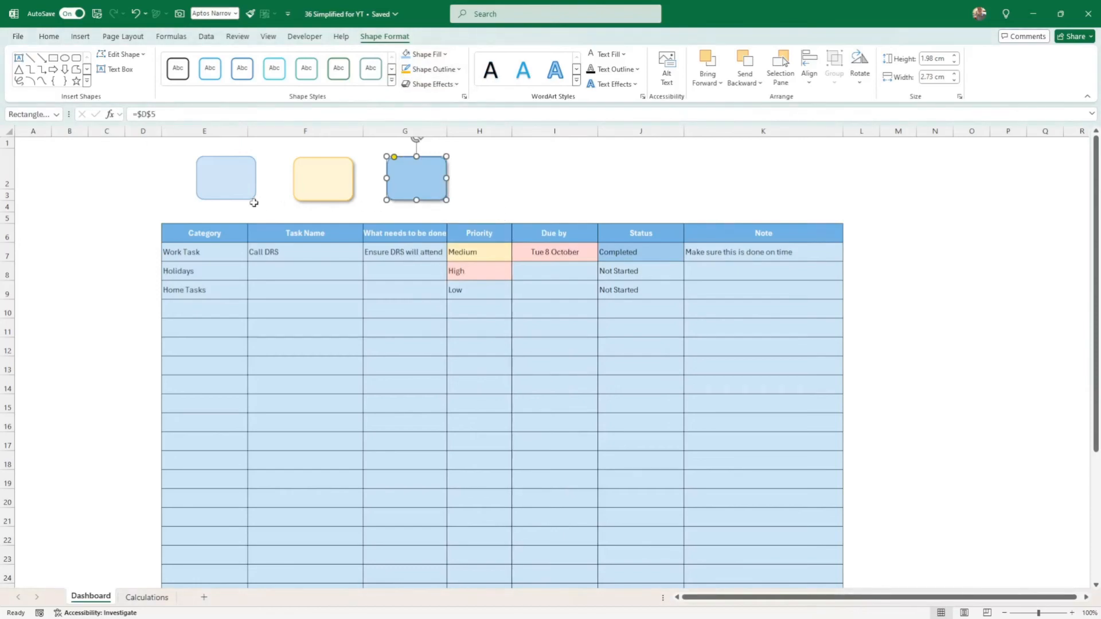
pyautogui.click(252, 198)
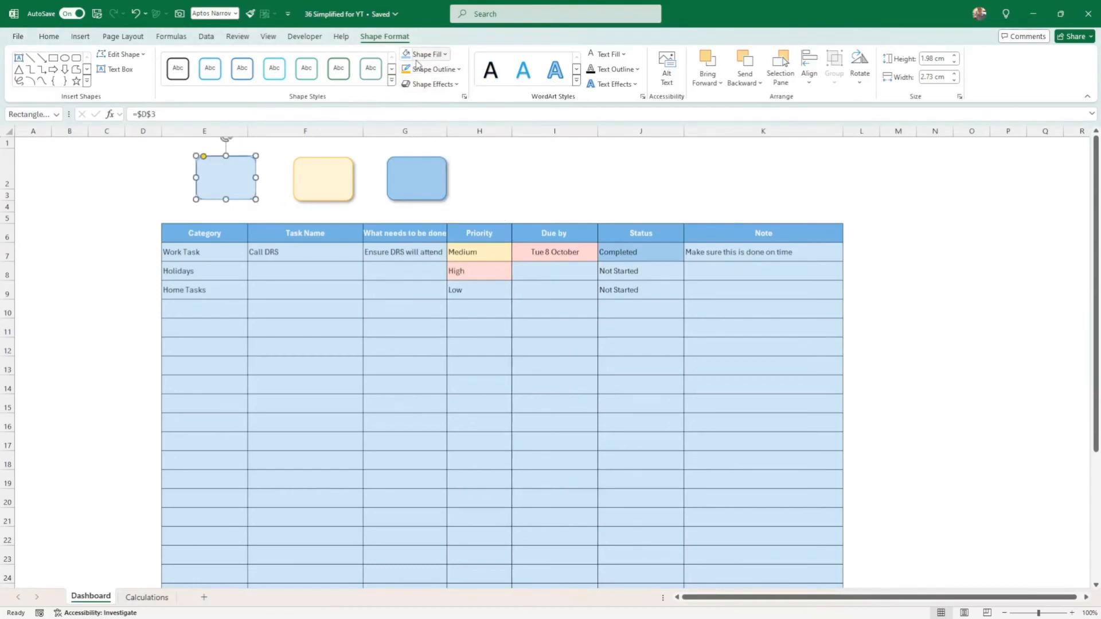
pyautogui.click(418, 85)
pyautogui.moveTo(445, 131)
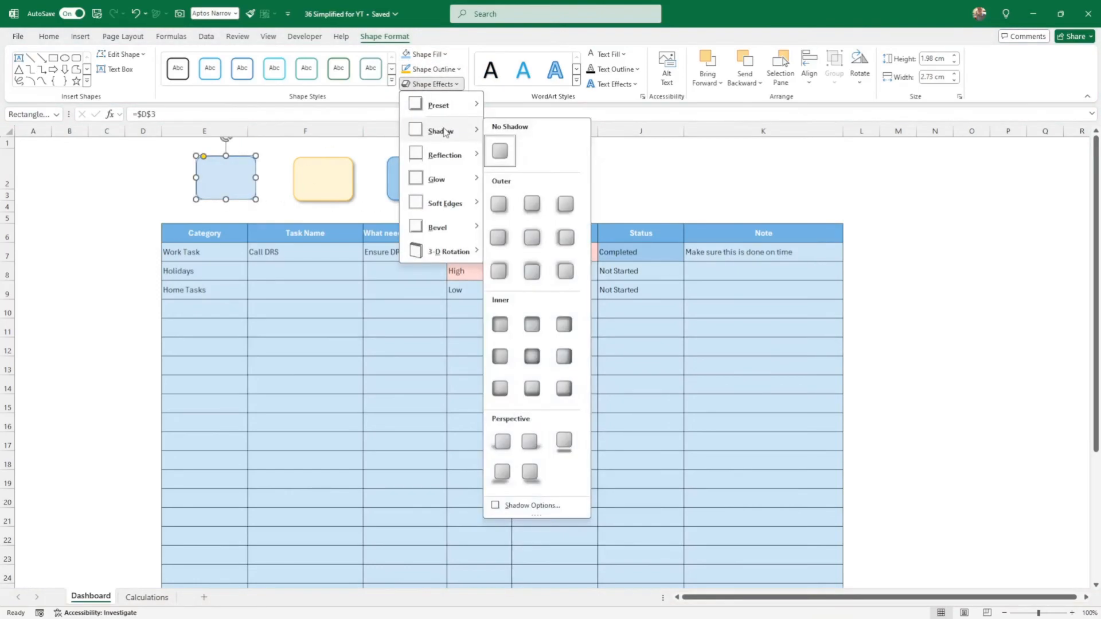
pyautogui.click(499, 204)
pyautogui.click(554, 194)
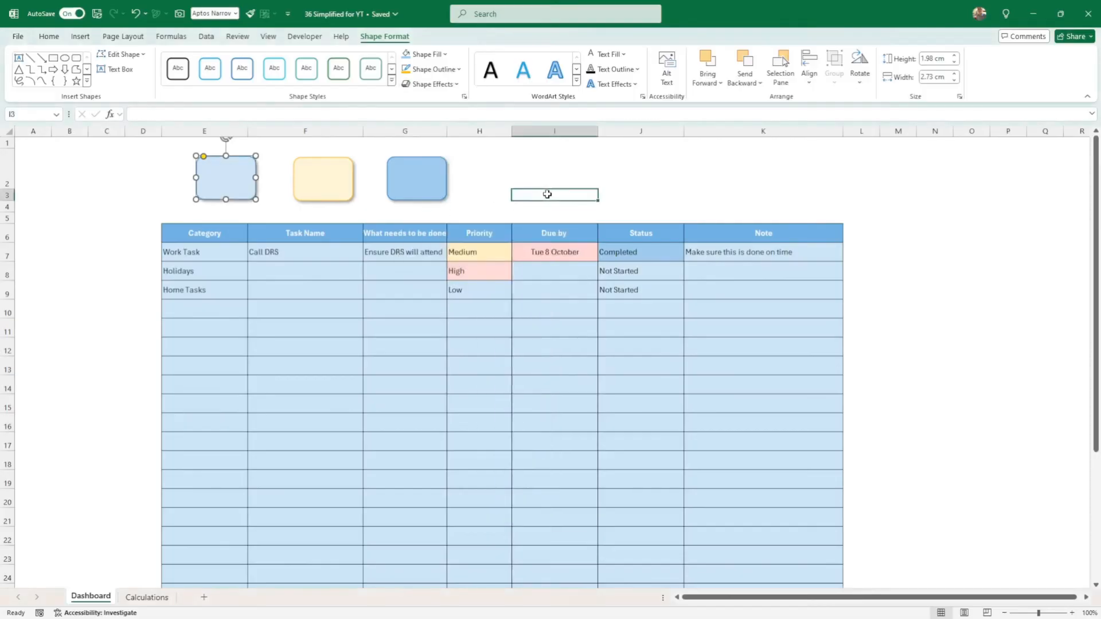
# Shift all three rectangles further along the row above the table, keeping them roughly evenly spaced
pyautogui.moveTo(428, 201); pyautogui.dragTo(458, 201)
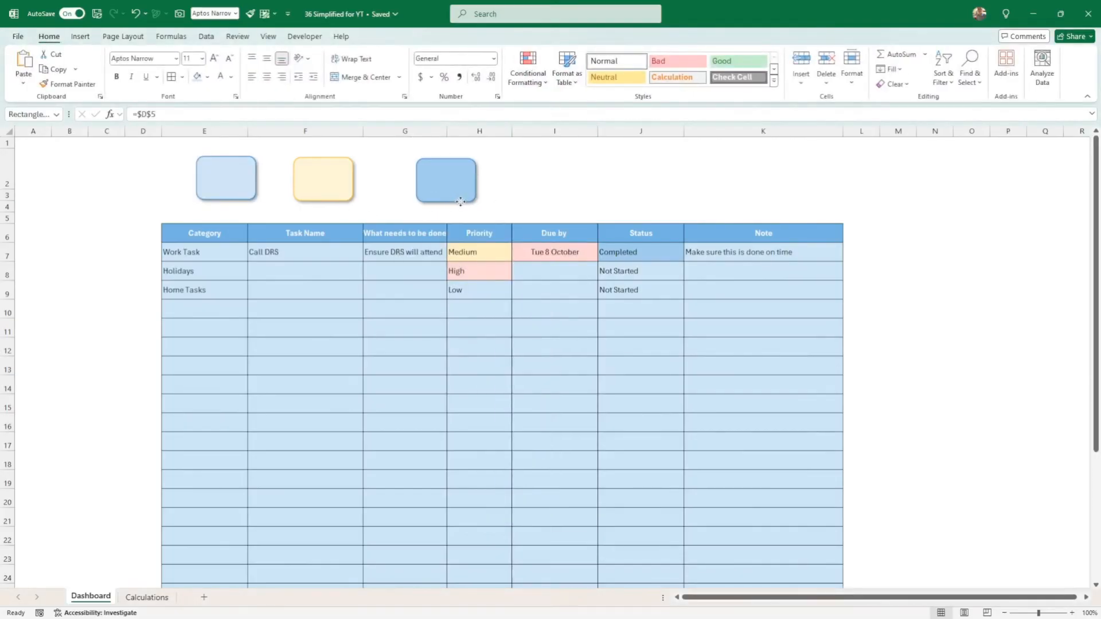
pyautogui.moveTo(337, 198); pyautogui.dragTo(353, 198)
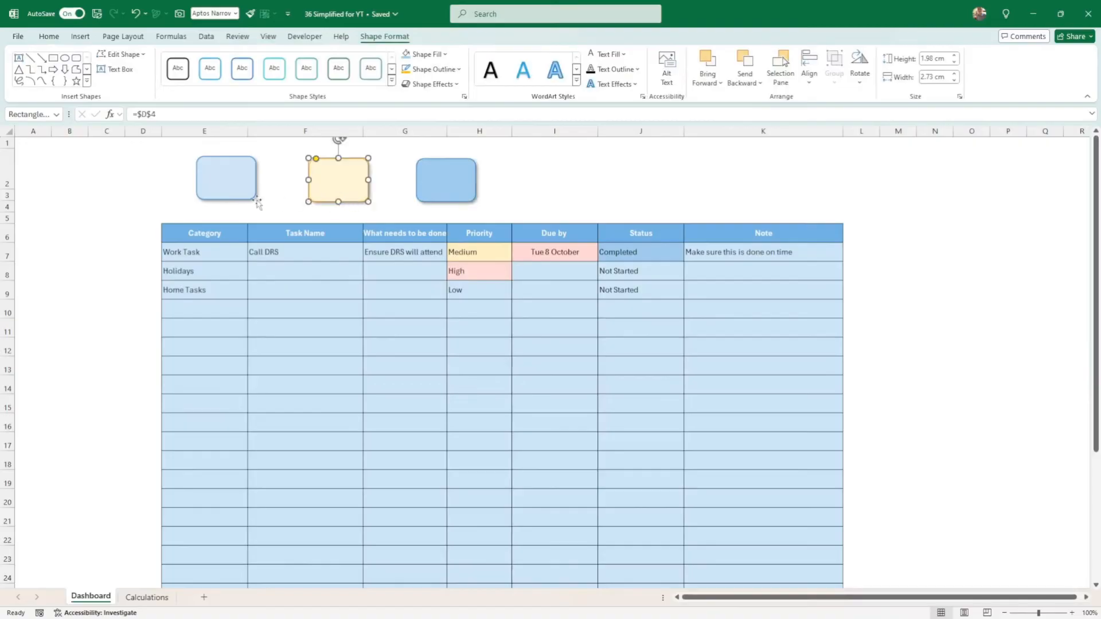
pyautogui.moveTo(237, 186); pyautogui.dragTo(249, 189)
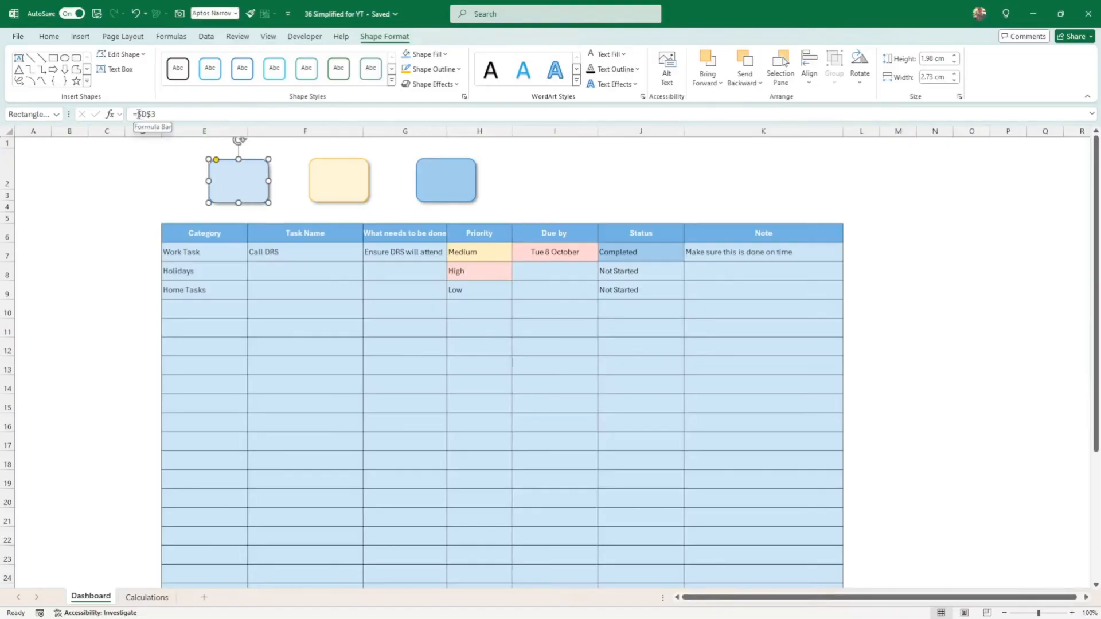
# Relink the Not Started rectangle to cell D3 of the Calculations sheet
pyautogui.moveTo(138, 114); pyautogui.dragTo(186, 113)
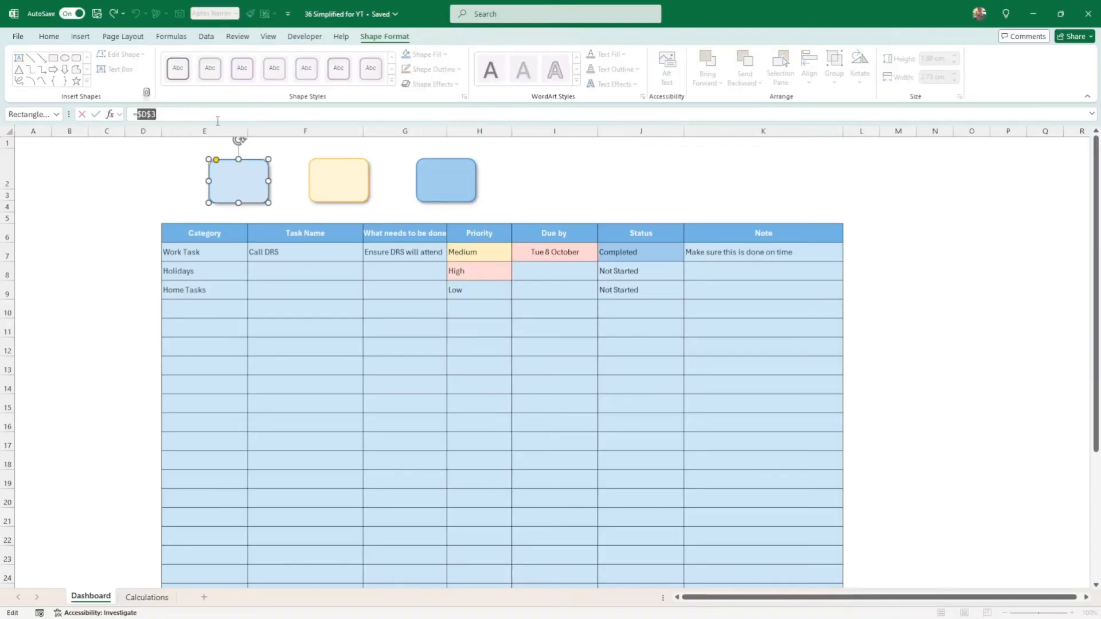
pyautogui.press('BackSpace')
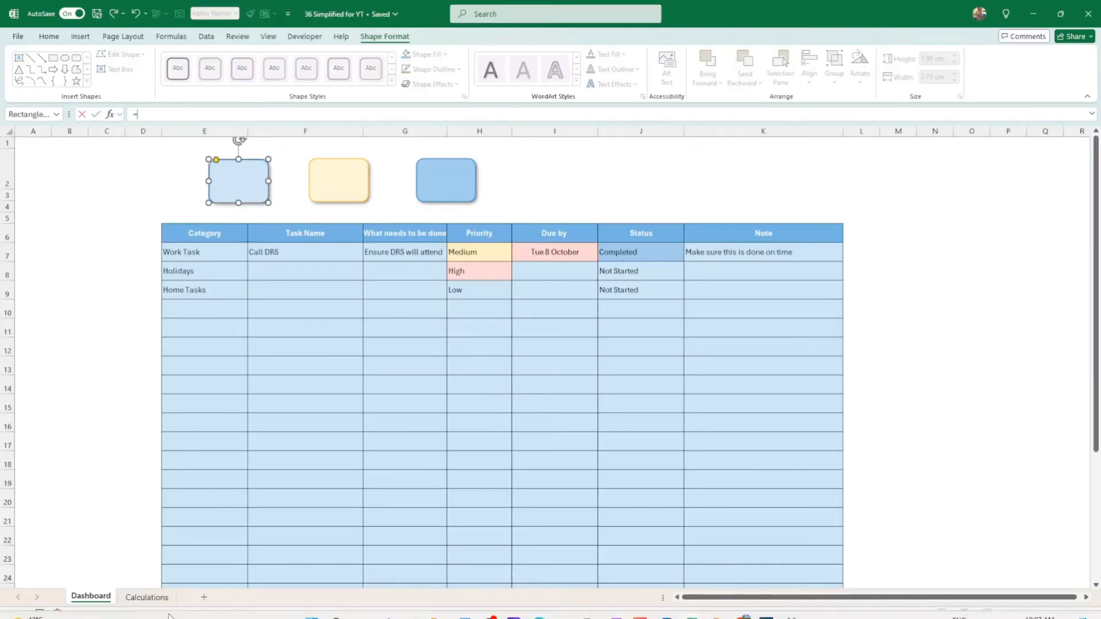
pyautogui.click(146, 596)
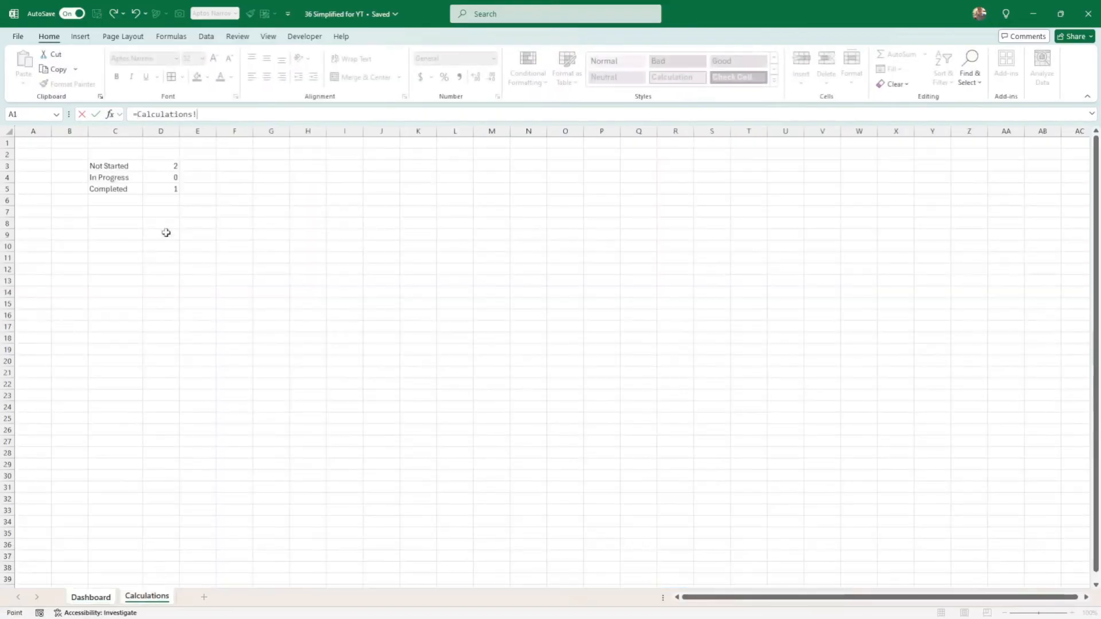
pyautogui.click(156, 166)
pyautogui.press('Return')
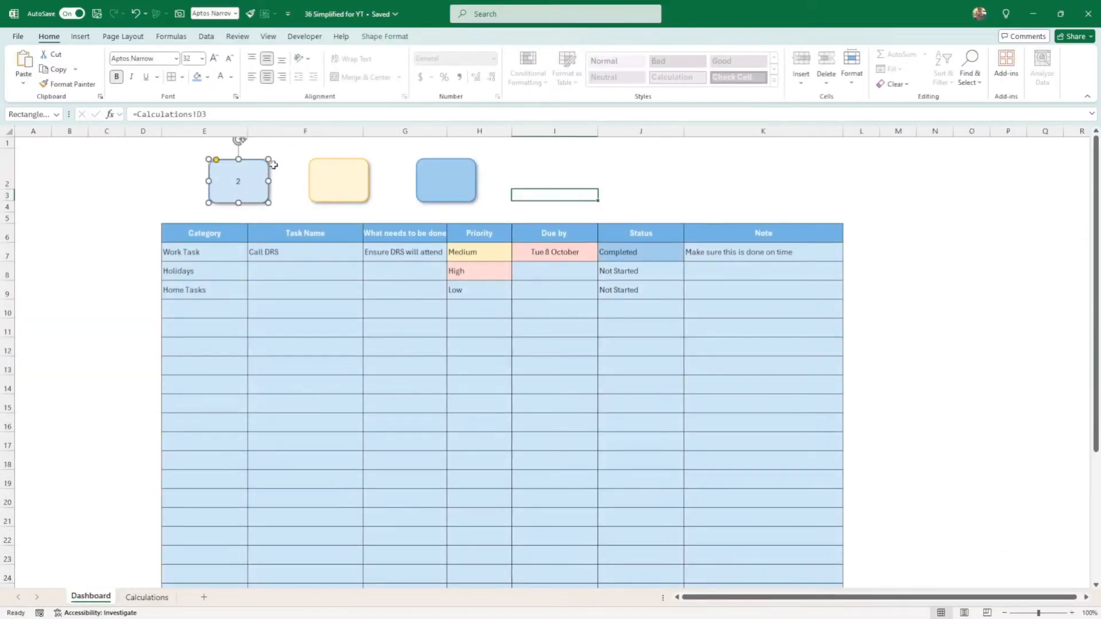
# Relink the In Progress rectangle to cell D4 of the Calculations sheet
pyautogui.click(333, 198)
pyautogui.moveTo(148, 114); pyautogui.dragTo(138, 114)
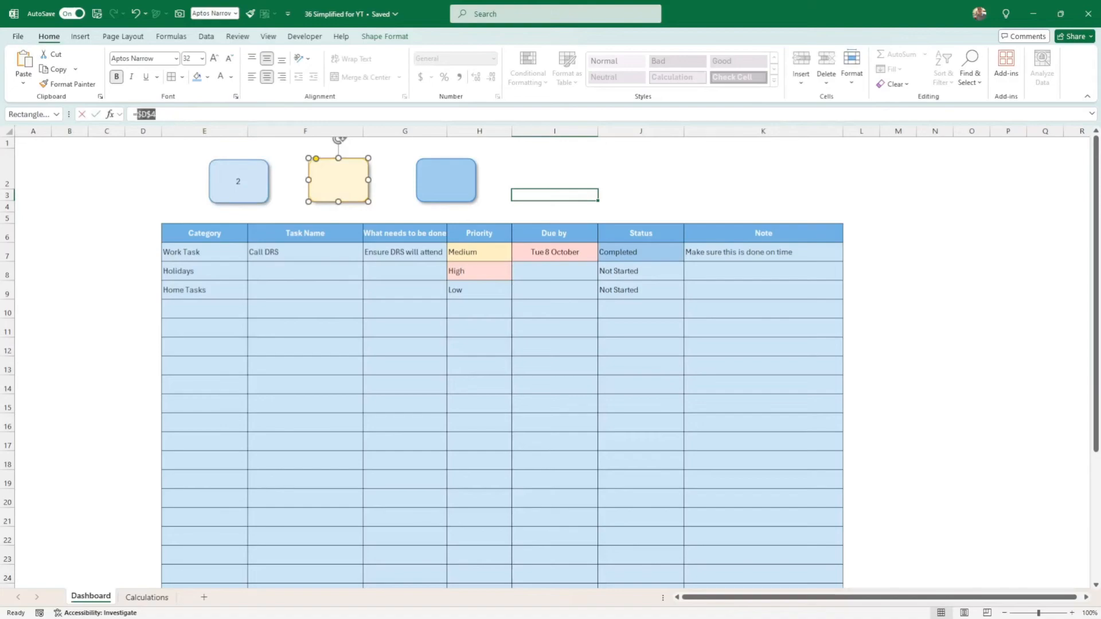
pyautogui.press('BackSpace')
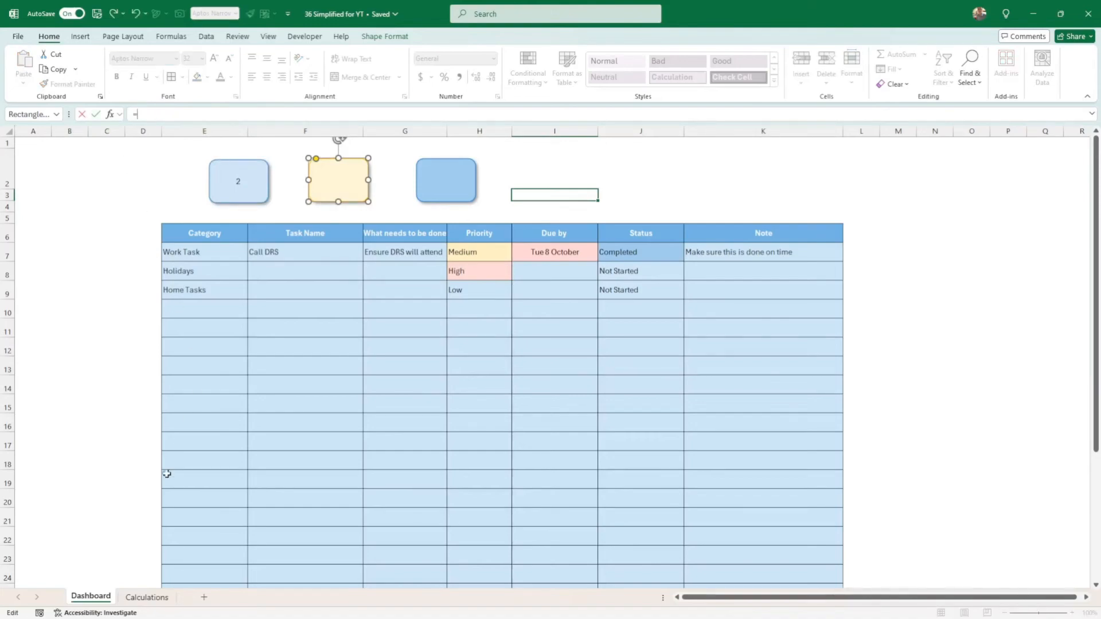
pyautogui.click(146, 597)
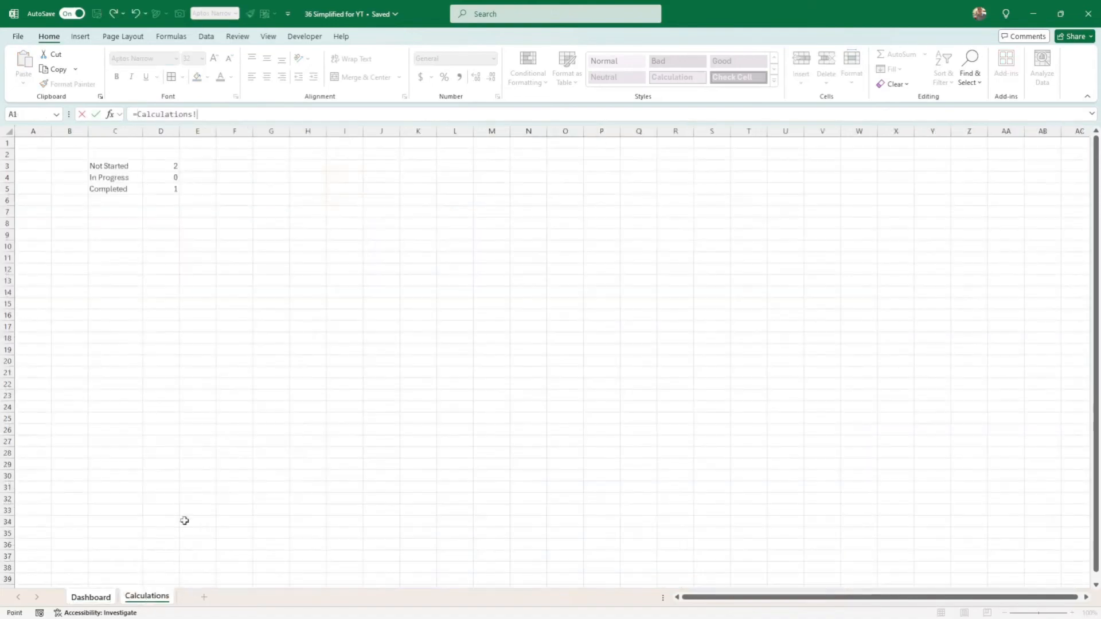
pyautogui.click(162, 177)
pyautogui.press('Return')
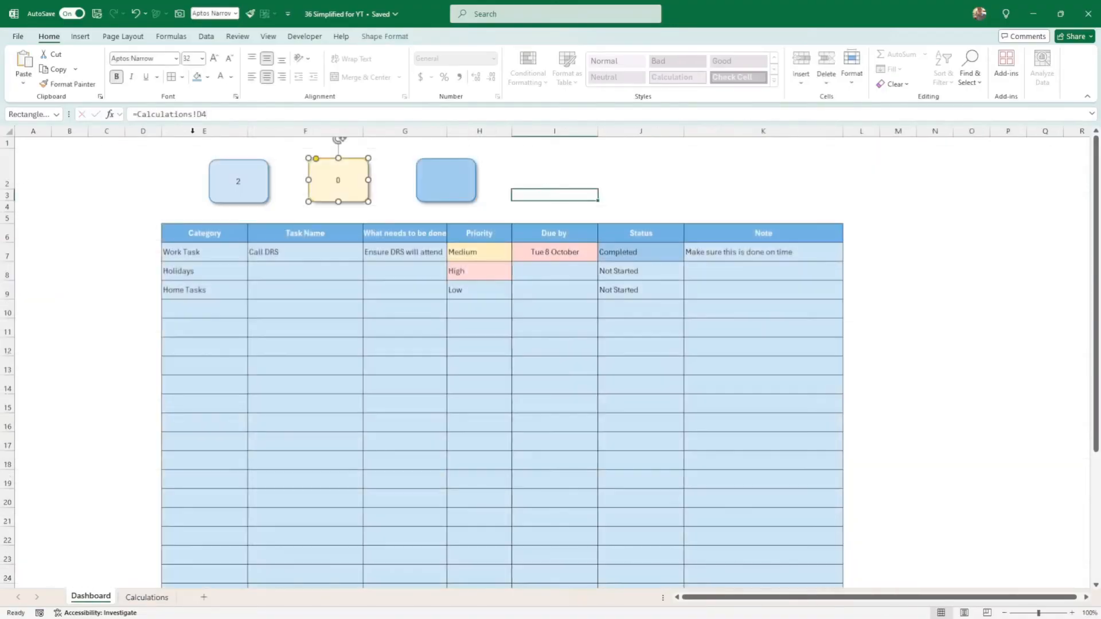
# Relink the Completed rectangle to cell D5 of the Calculations sheet
pyautogui.click(446, 201)
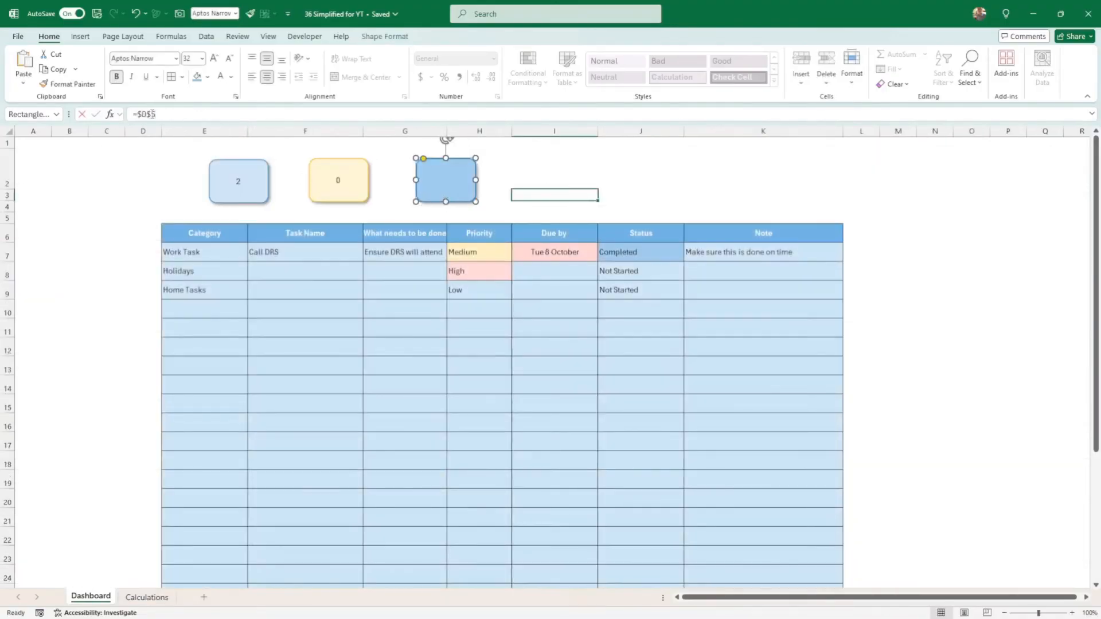
pyautogui.press('BackSpace')
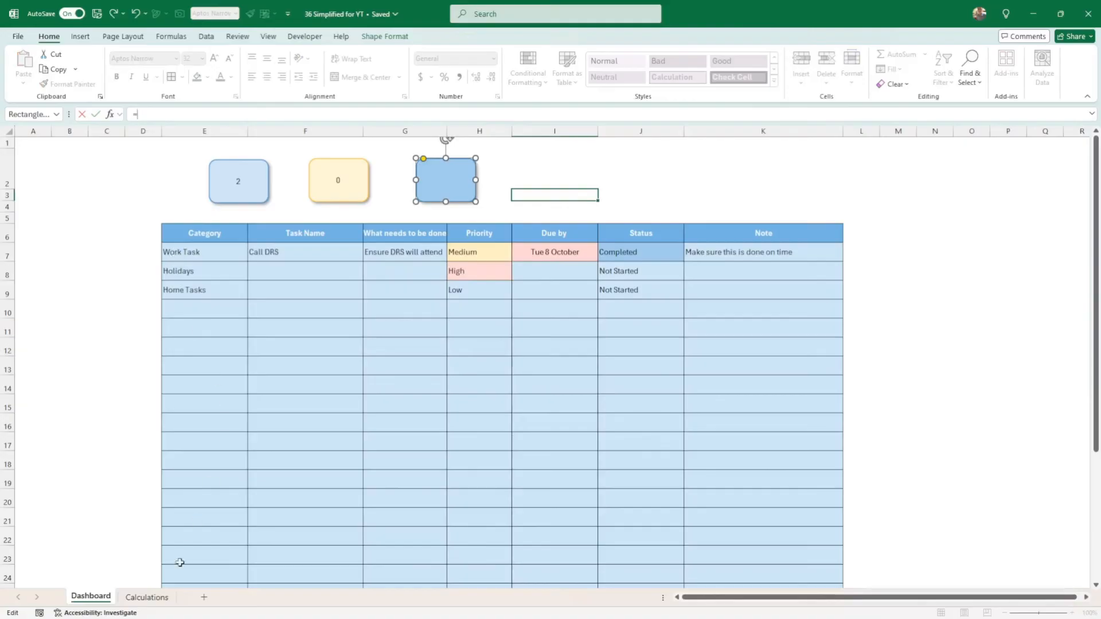
pyautogui.click(147, 597)
pyautogui.click(174, 190)
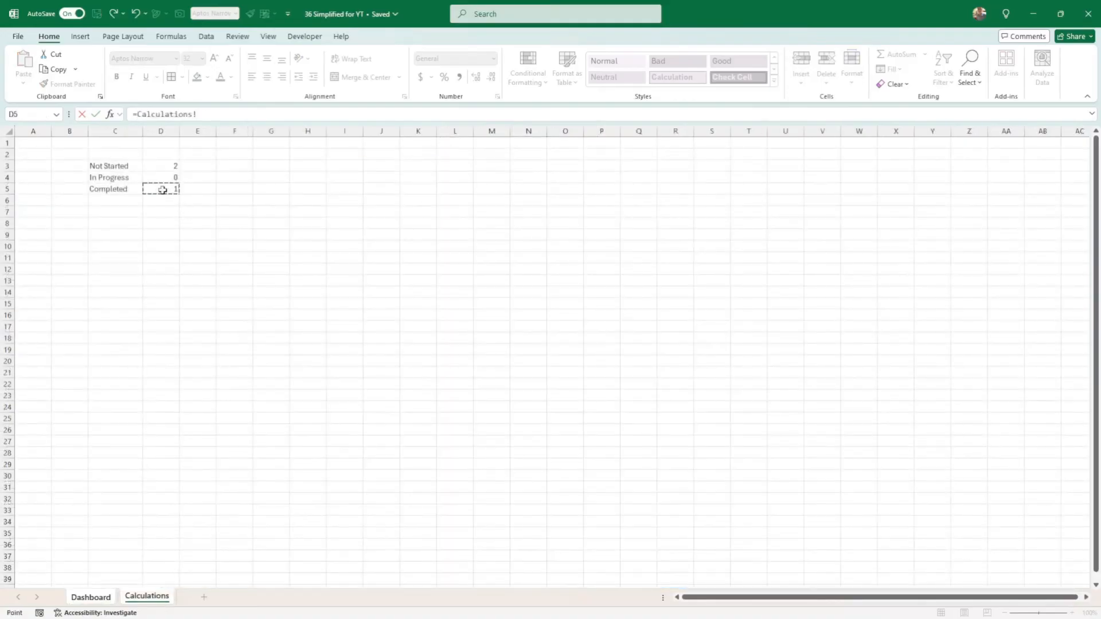
pyautogui.press('Return')
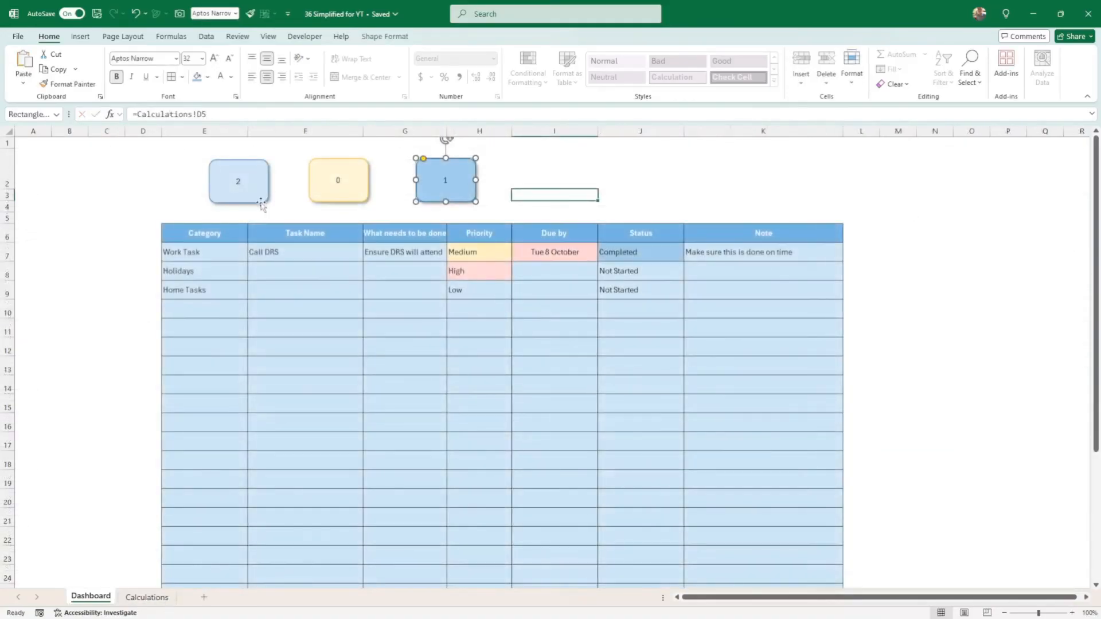
# Enlarge the number in the Not Started rectangle by several font sizes and make it bold
pyautogui.click(264, 200)
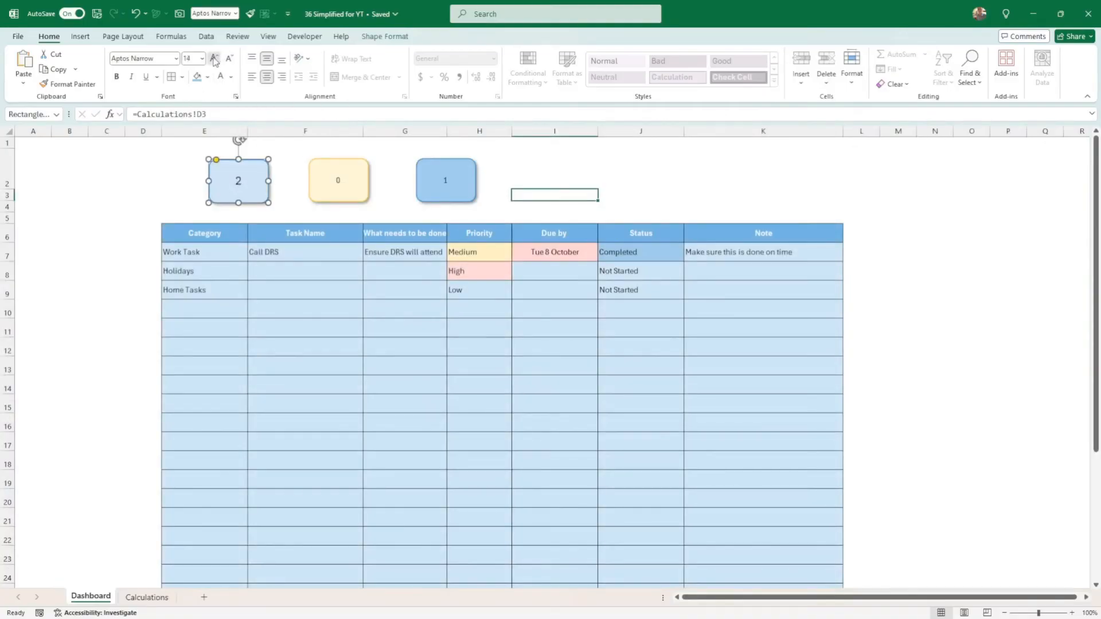
pyautogui.click(213, 62)
pyautogui.click(214, 61)
pyautogui.click(214, 62)
pyautogui.click(215, 63)
pyautogui.click(215, 65)
pyautogui.click(216, 66)
pyautogui.hotkey('ctrl', 'b')
# Set the numbers in the In Progress and Completed rectangles to font size 32
pyautogui.click(347, 200)
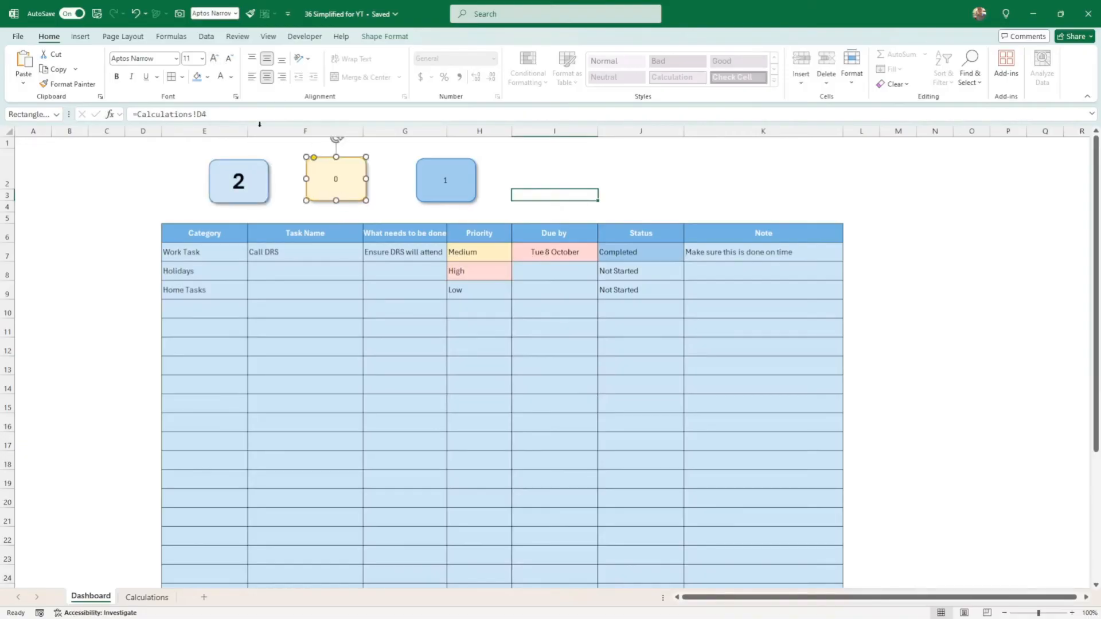
pyautogui.click(191, 58)
pyautogui.press('Return')
pyautogui.click(475, 203)
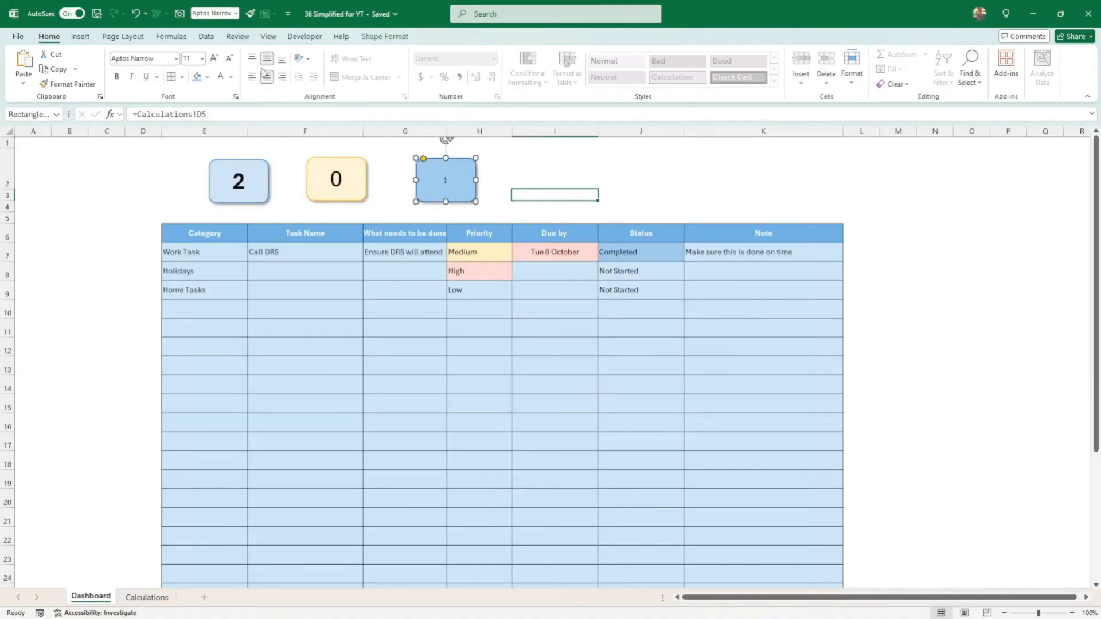
pyautogui.click(191, 60)
pyautogui.press('Return')
pyautogui.click(648, 163)
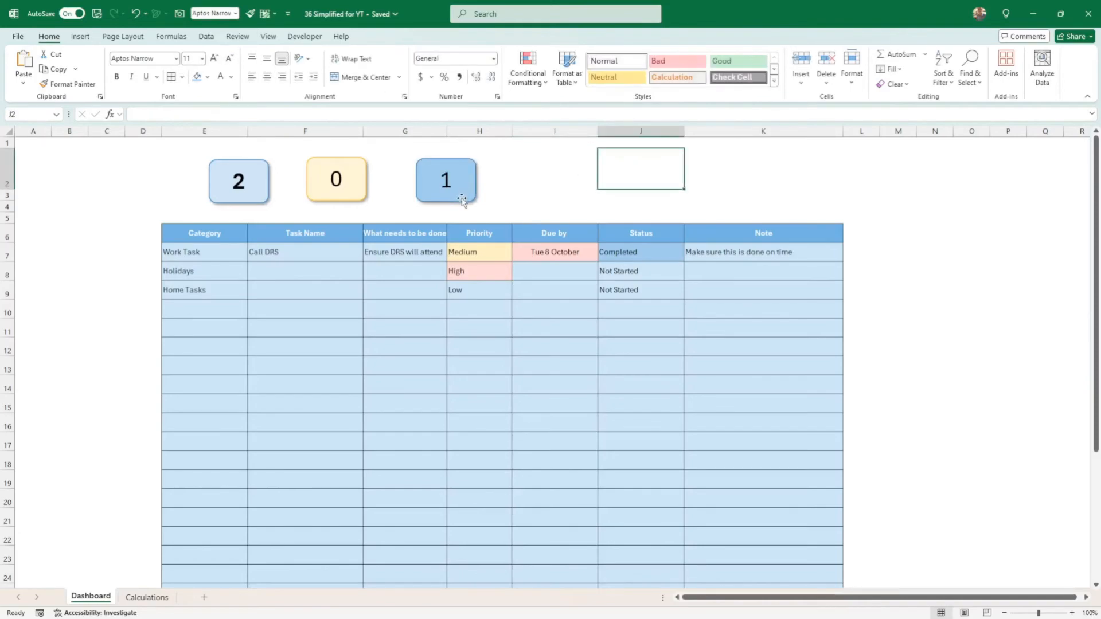
# Select all three status rectangles and align them to their middles
pyautogui.click(462, 199)
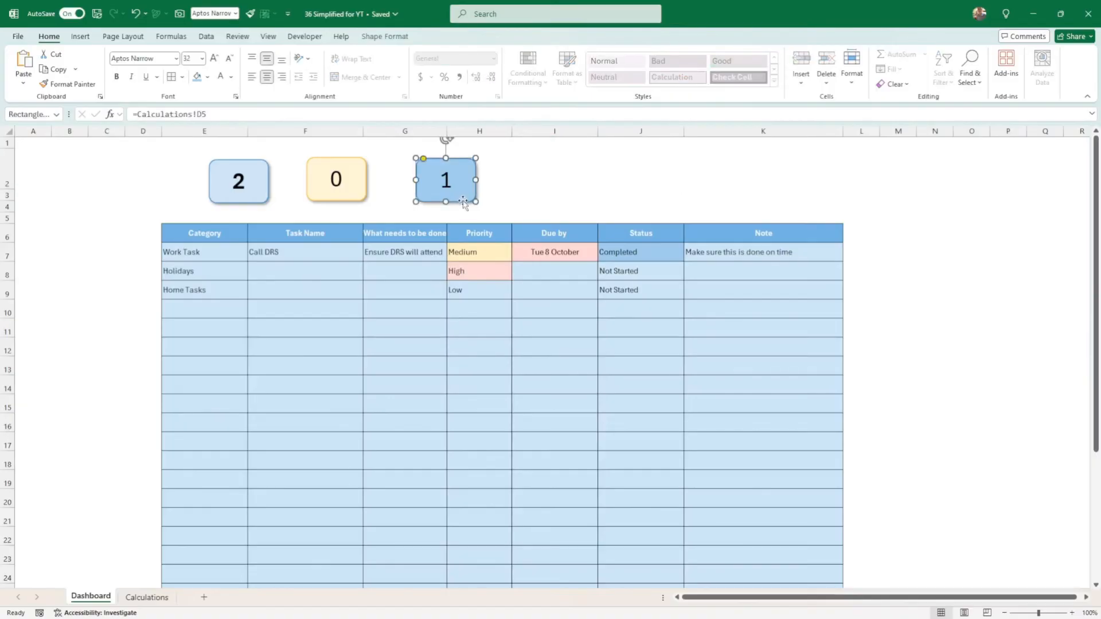
pyautogui.hotkey('ctrl', 'a')
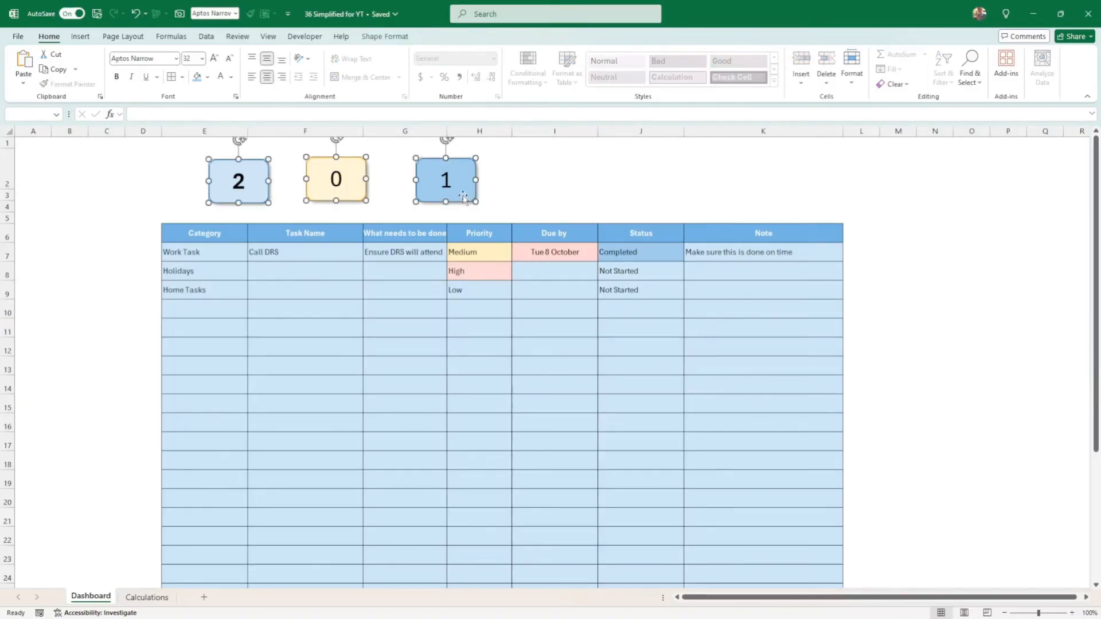
pyautogui.click(385, 36)
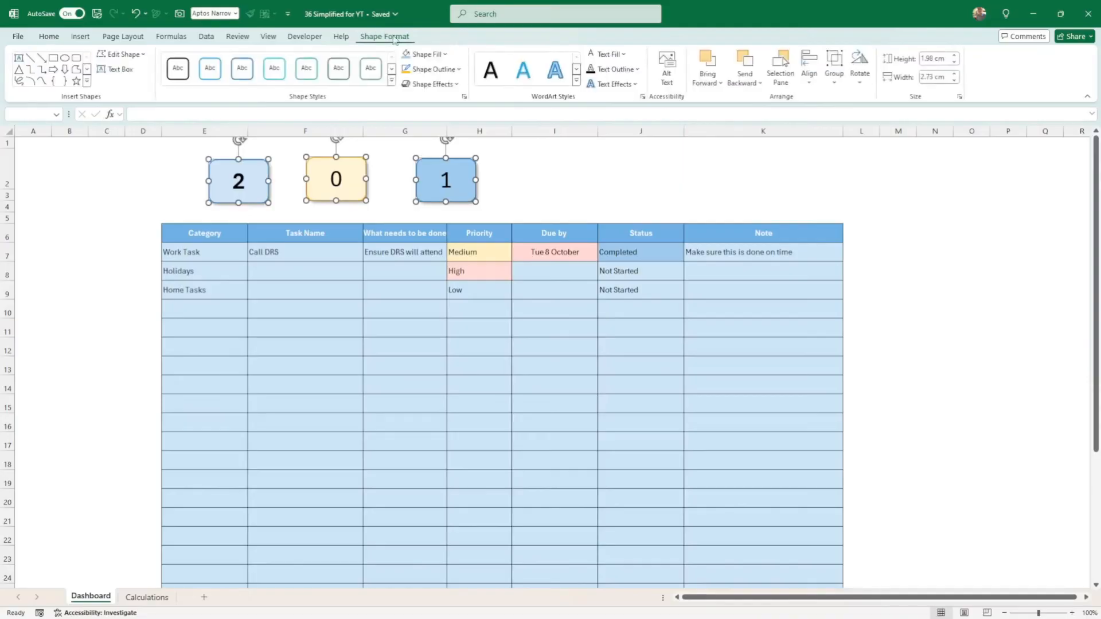
pyautogui.click(811, 84)
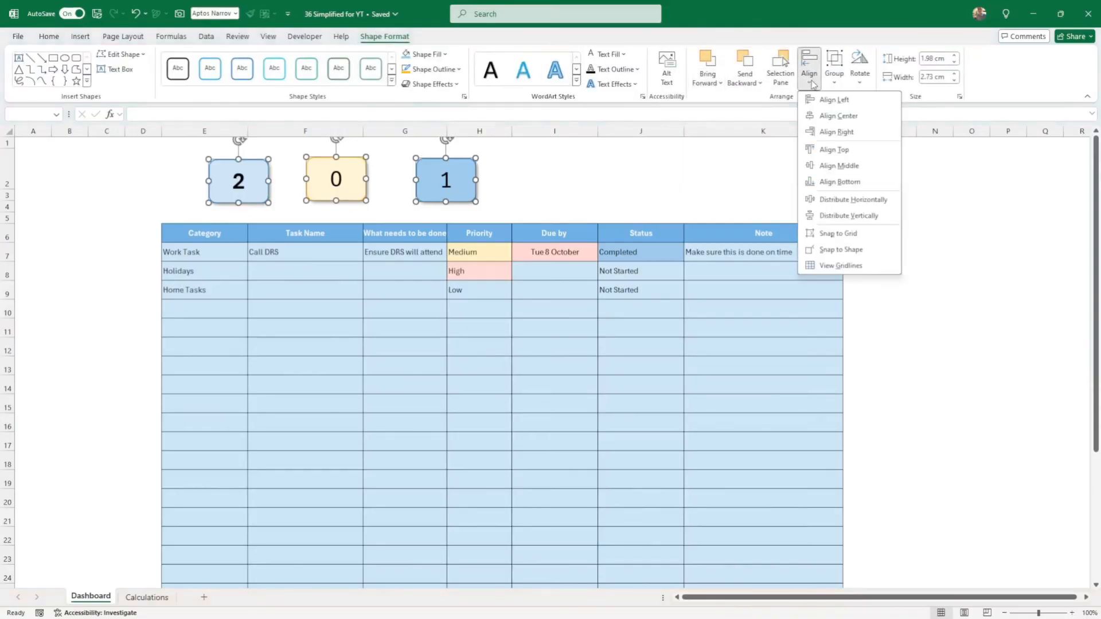
pyautogui.click(848, 168)
pyautogui.click(666, 180)
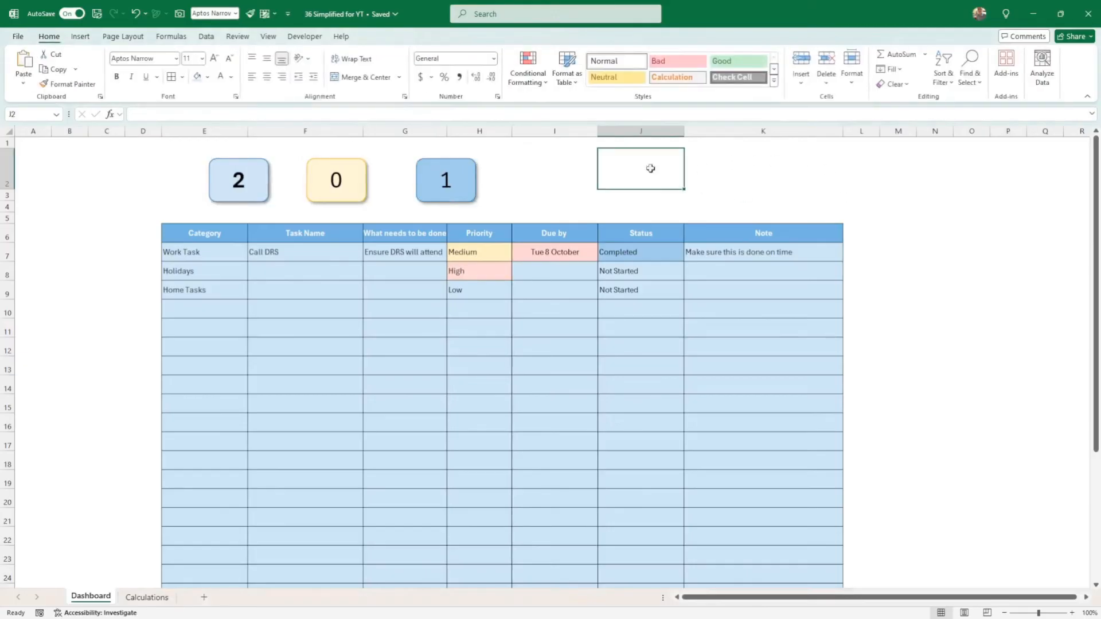
# Remove the bold formatting from the number in the Not Started rectangle
pyautogui.click(218, 154)
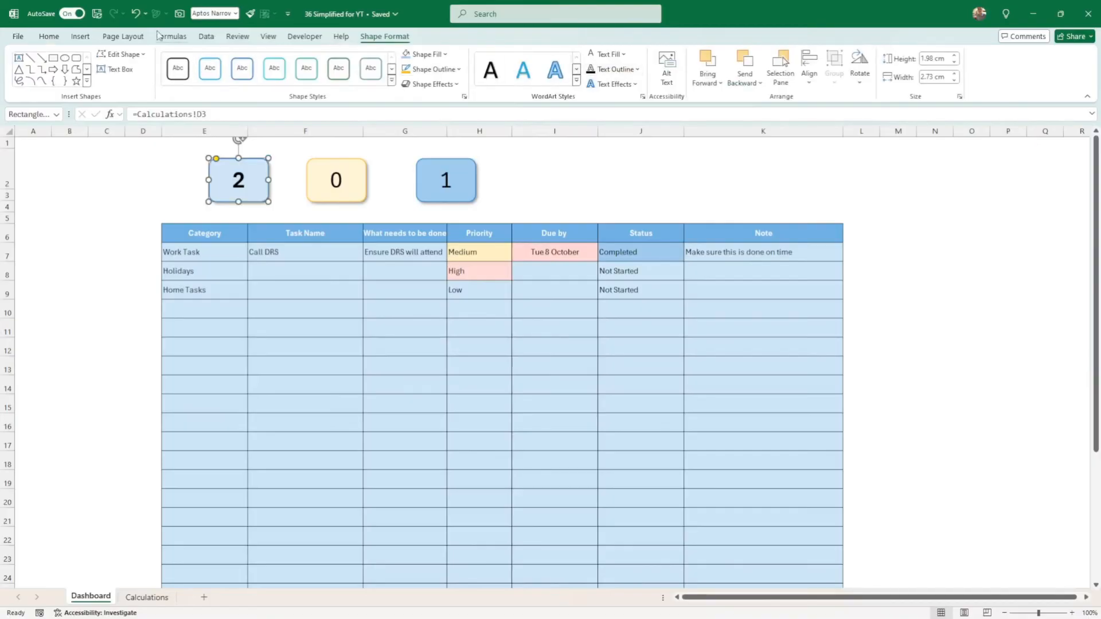
pyautogui.click(48, 36)
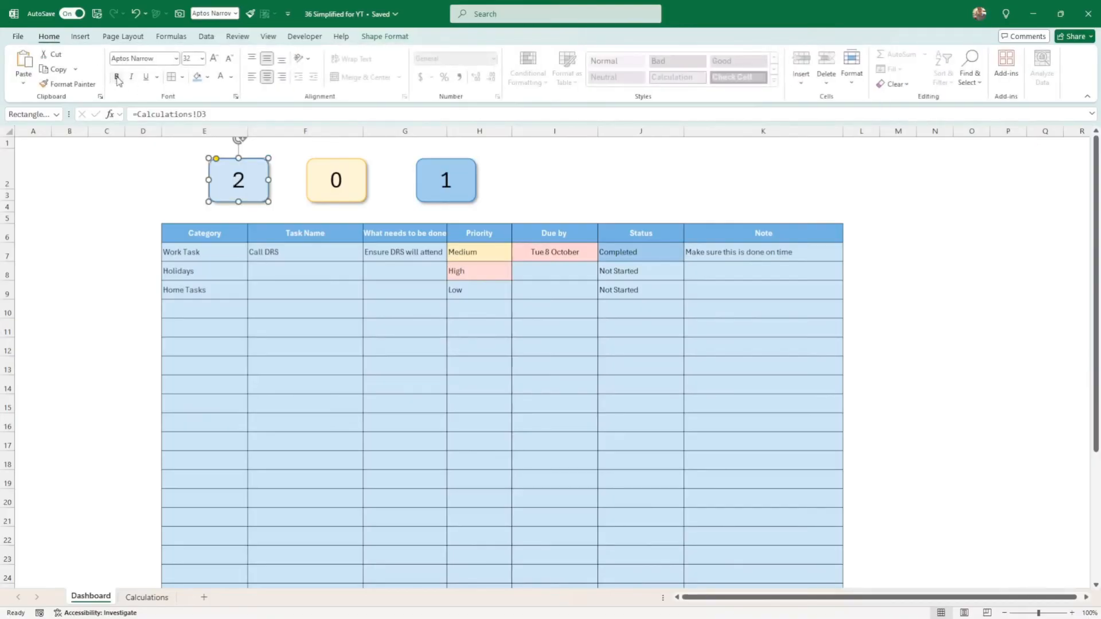
pyautogui.click(114, 197)
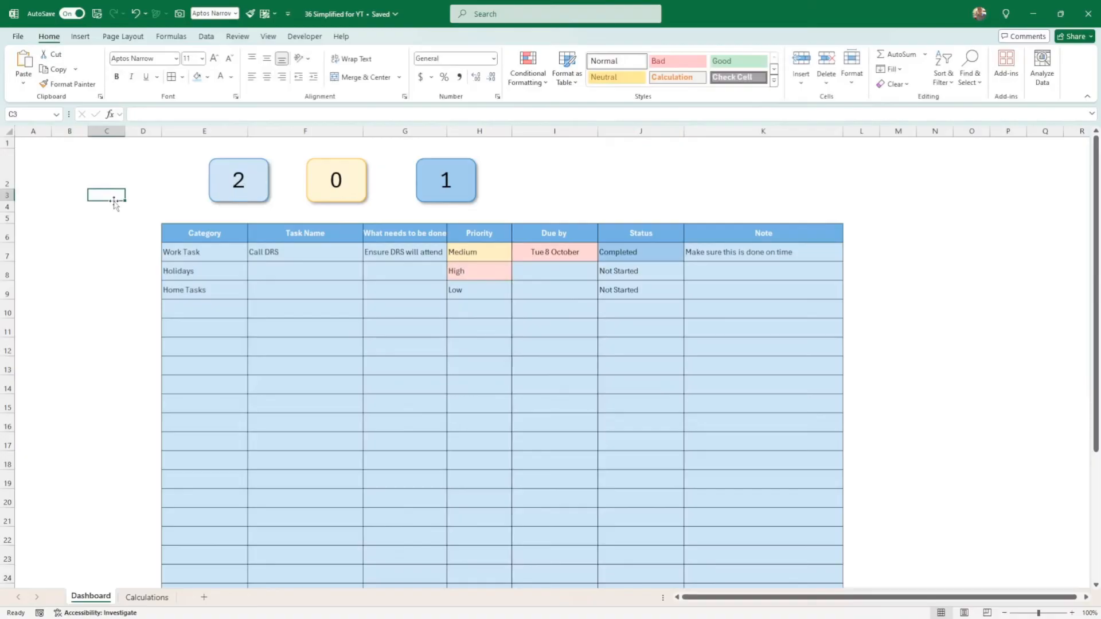
# Move the three status rectangles slightly lower and bring the Completed one closer so the gaps between them are even
pyautogui.click(318, 202)
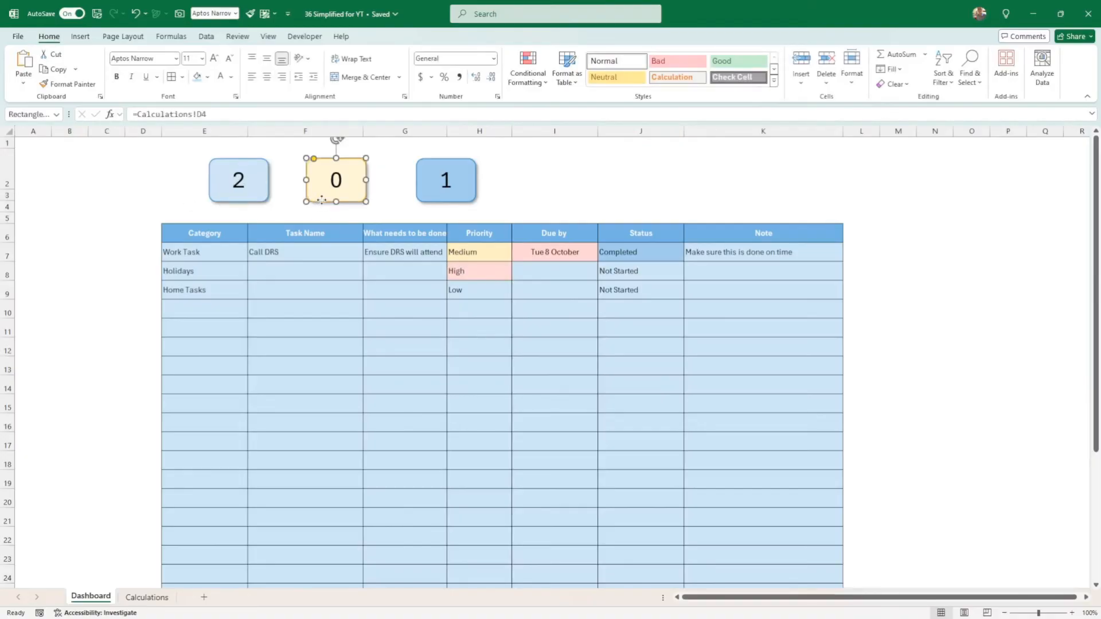
pyautogui.moveTo(249, 199); pyautogui.dragTo(251, 201)
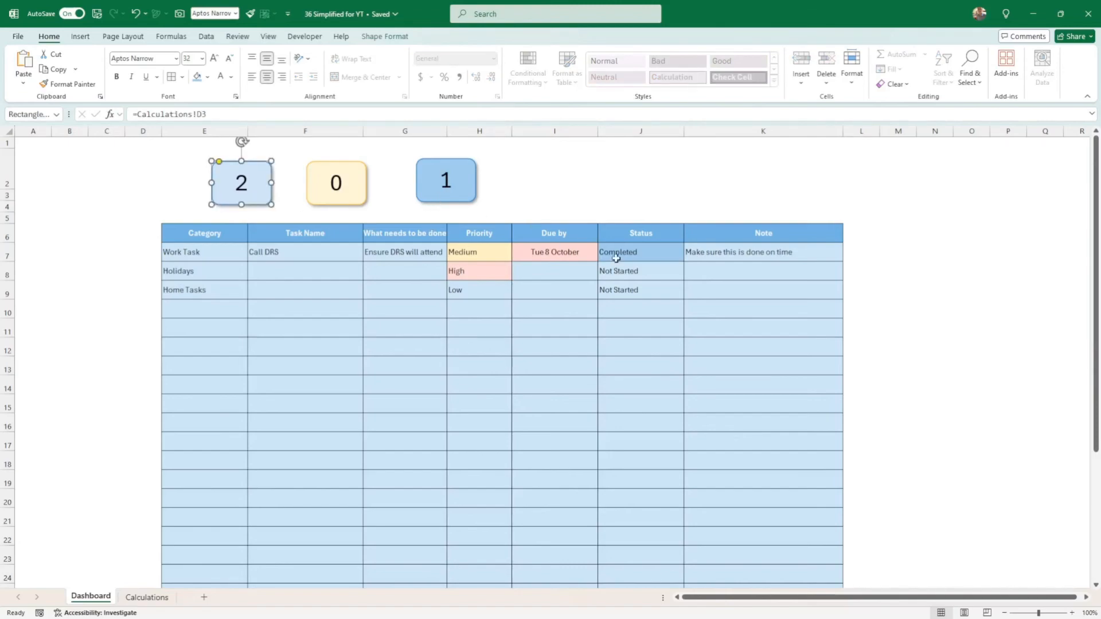
pyautogui.moveTo(470, 201); pyautogui.dragTo(453, 206)
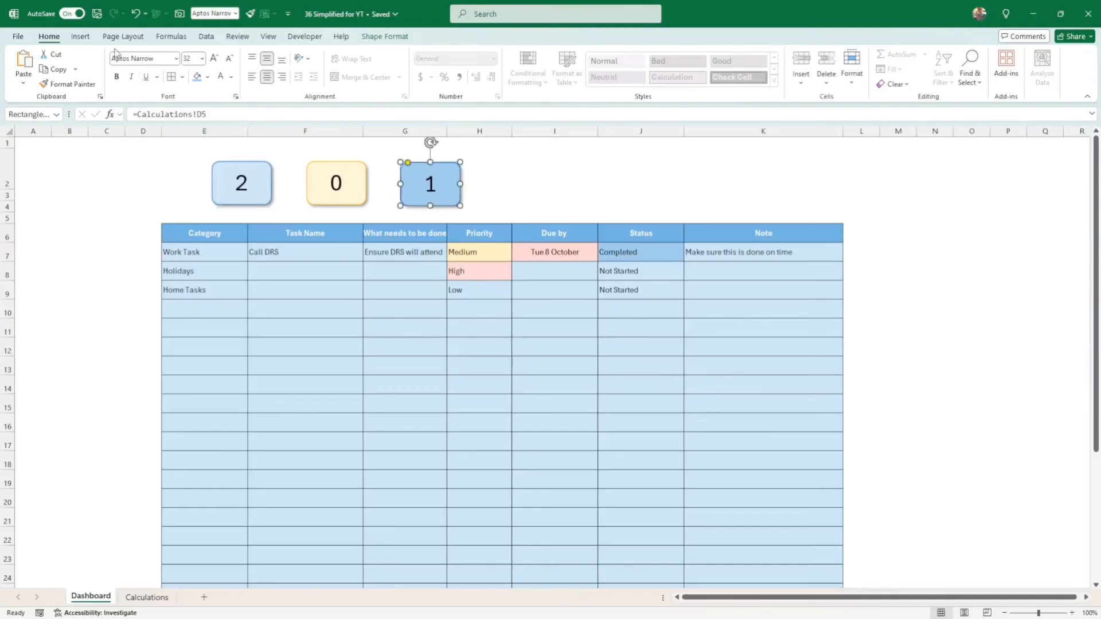
# Add a text box reading "Not Started" and place it directly beneath the Not Started rectangle
pyautogui.click(84, 36)
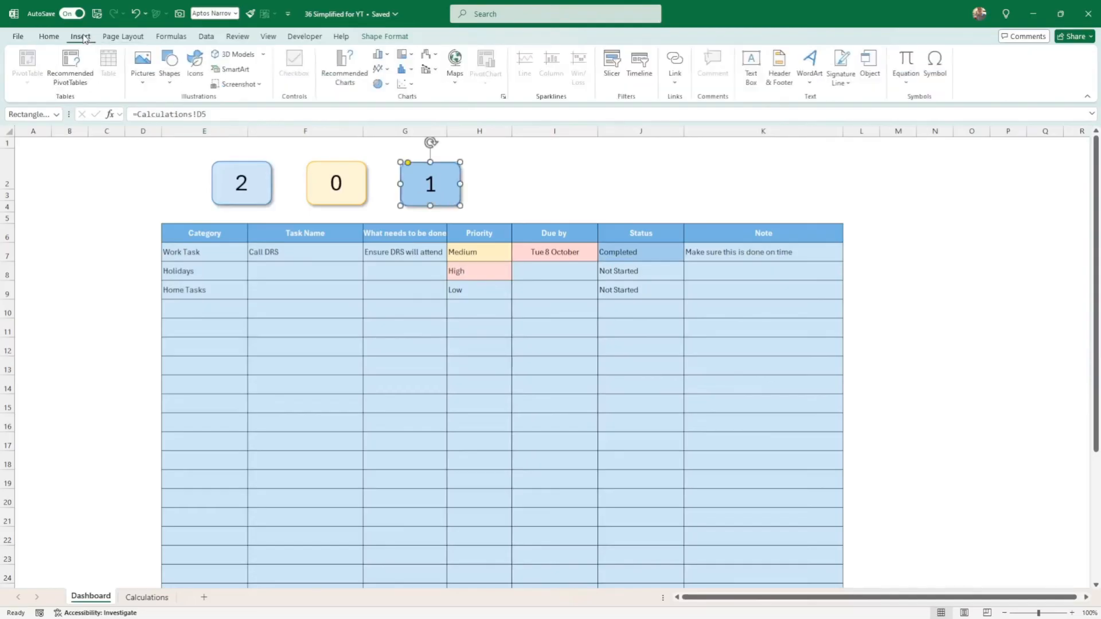
pyautogui.click(751, 68)
pyautogui.moveTo(547, 163)
pyautogui.mouseDown()
pyautogui.moveTo(556, 174)
pyautogui.moveTo(631, 187)
pyautogui.moveTo(621, 191)
pyautogui.mouseUp()
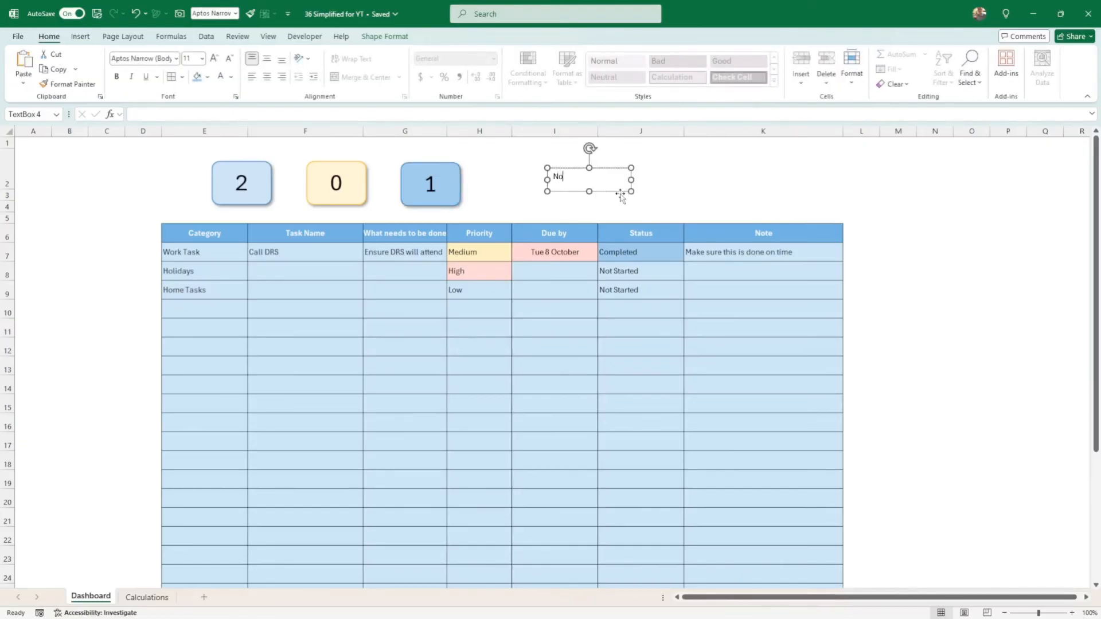
pyautogui.write('Not Started')
pyautogui.click(686, 183)
pyautogui.moveTo(617, 189); pyautogui.dragTo(281, 227)
# Give the Not Started text box no fill and no outline
pyautogui.click(382, 37)
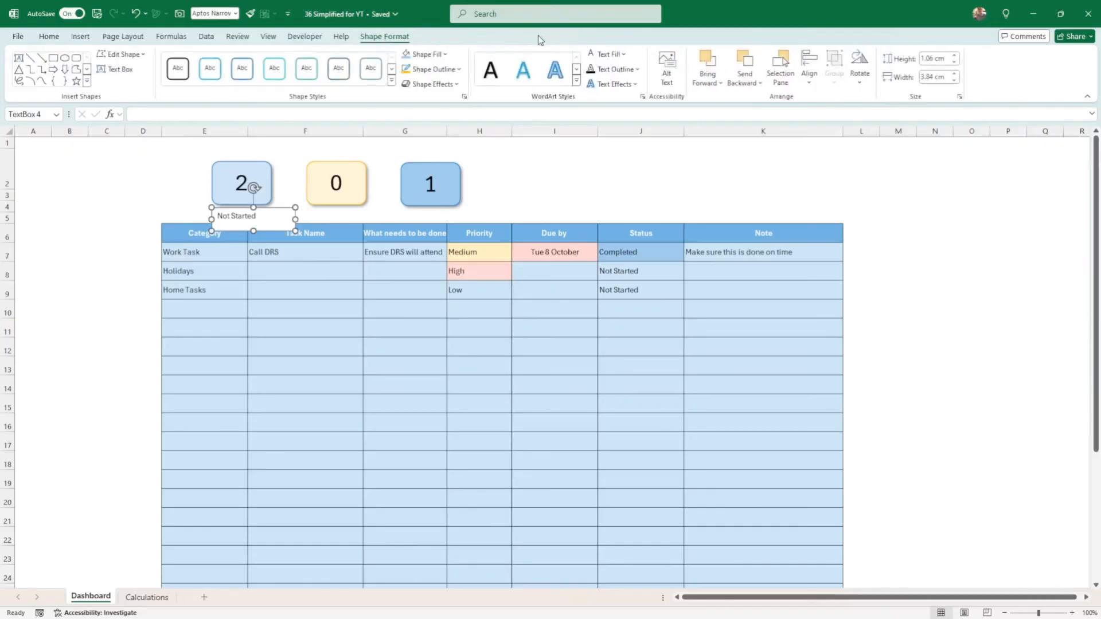
pyautogui.click(445, 55)
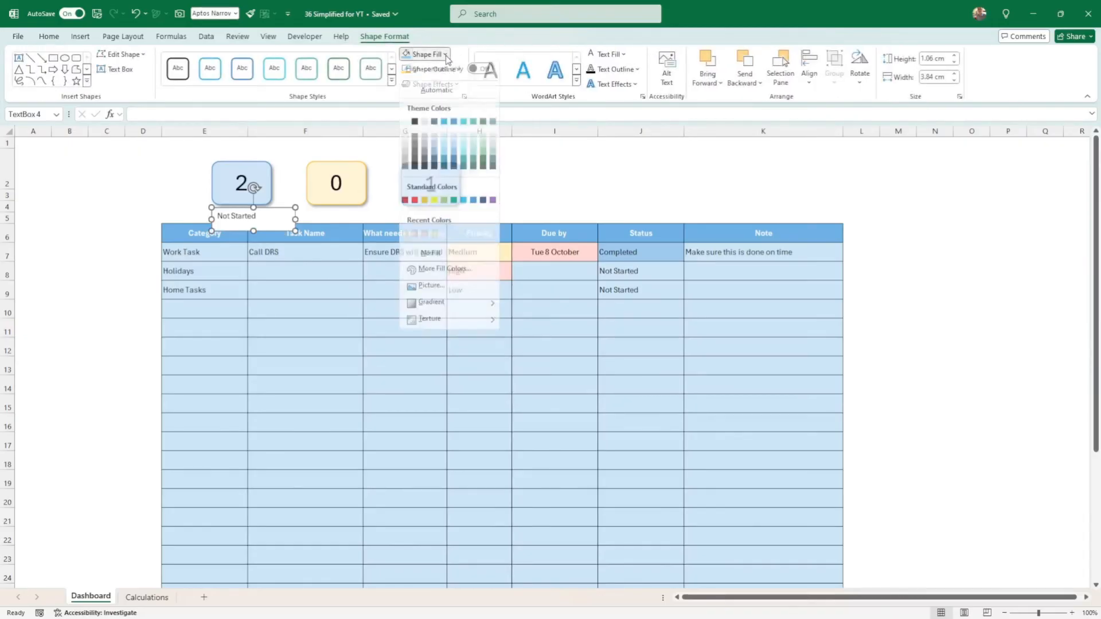
pyautogui.click(430, 257)
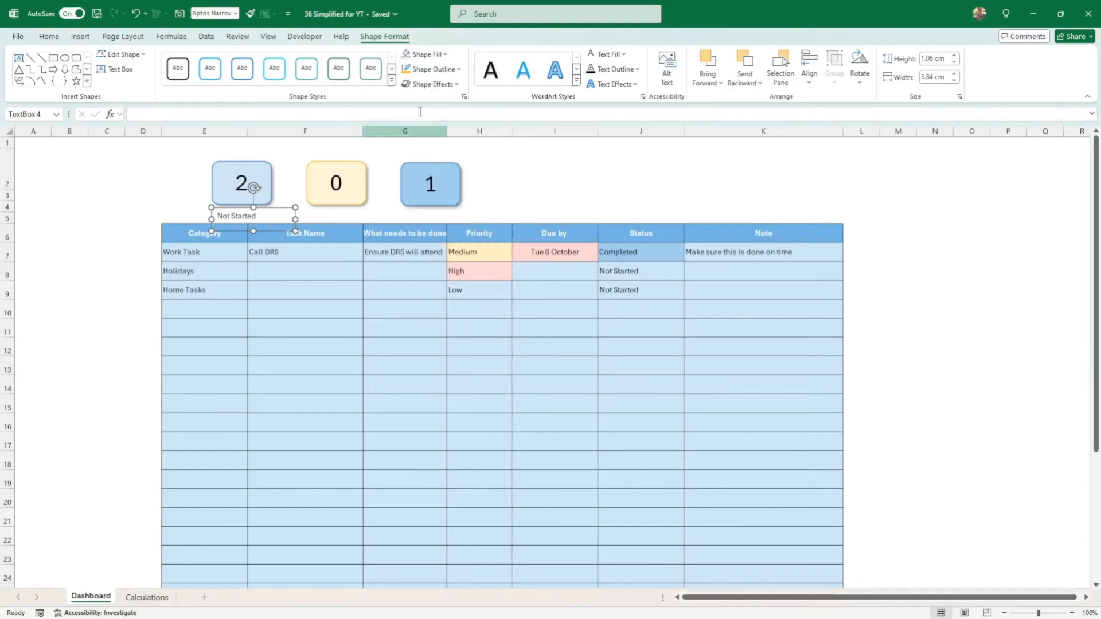
pyautogui.click(431, 69)
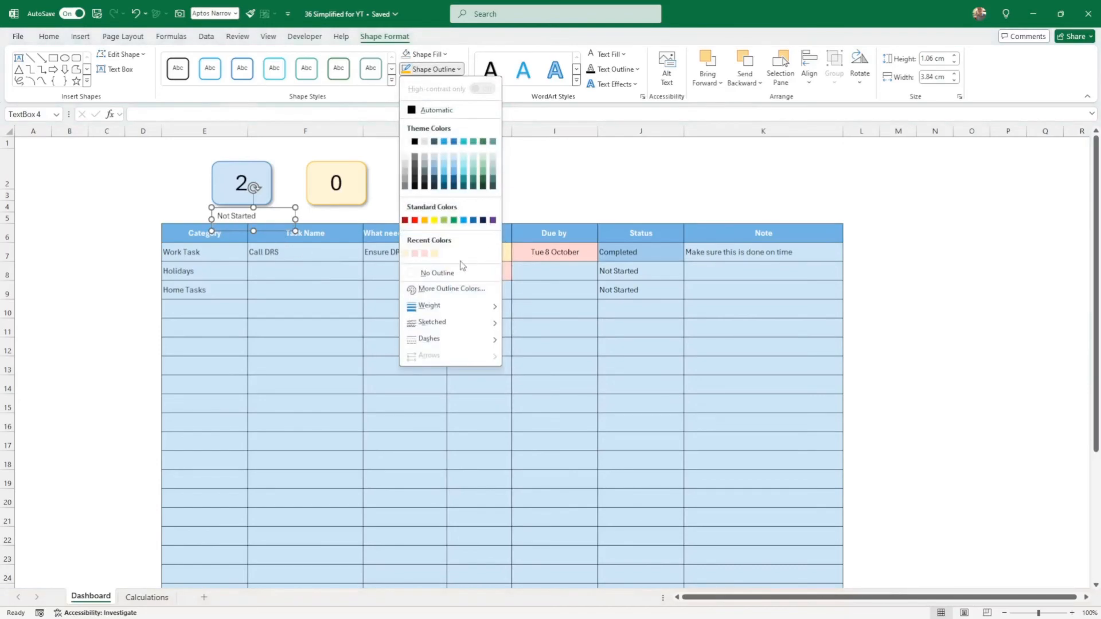
pyautogui.click(437, 273)
pyautogui.click(525, 195)
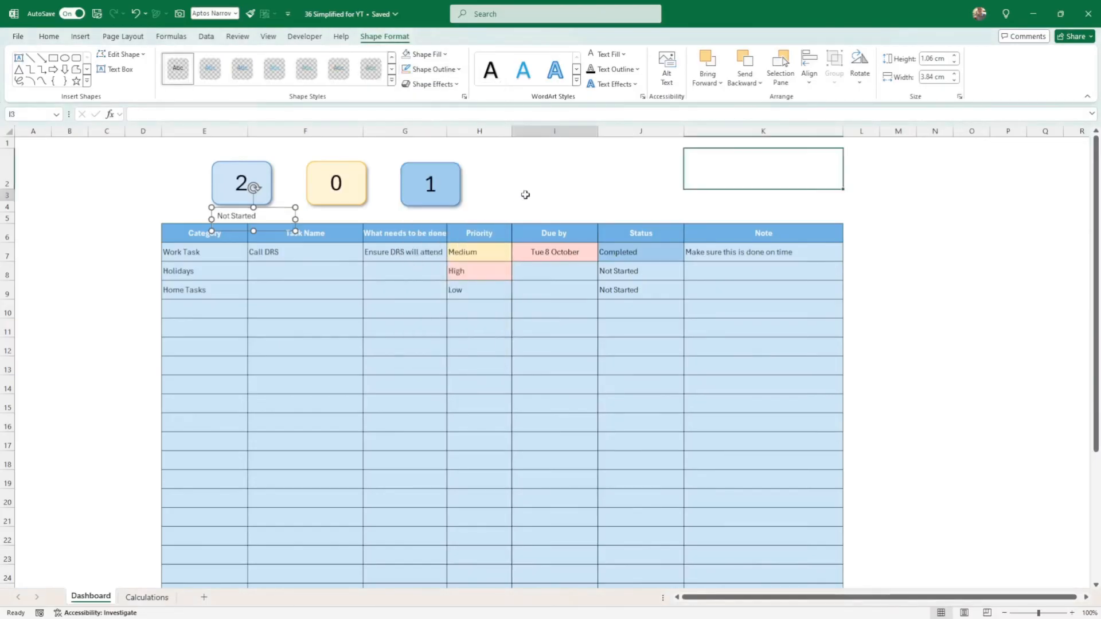
# Make the Not Started label bold and position it centered above its rectangle
pyautogui.click(259, 220)
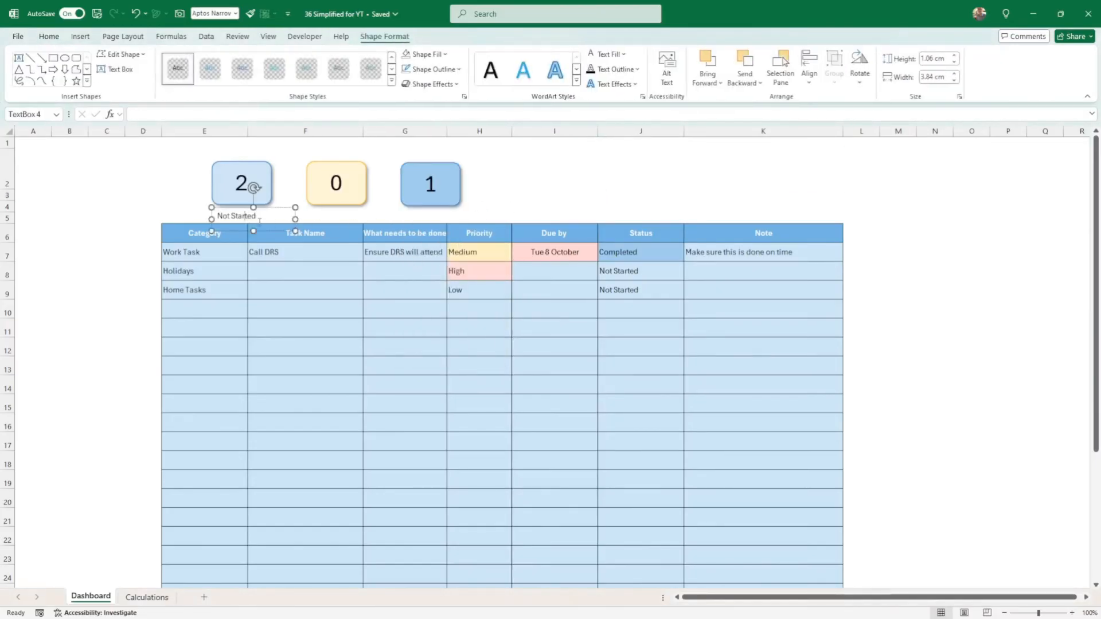
pyautogui.moveTo(265, 231); pyautogui.dragTo(272, 230)
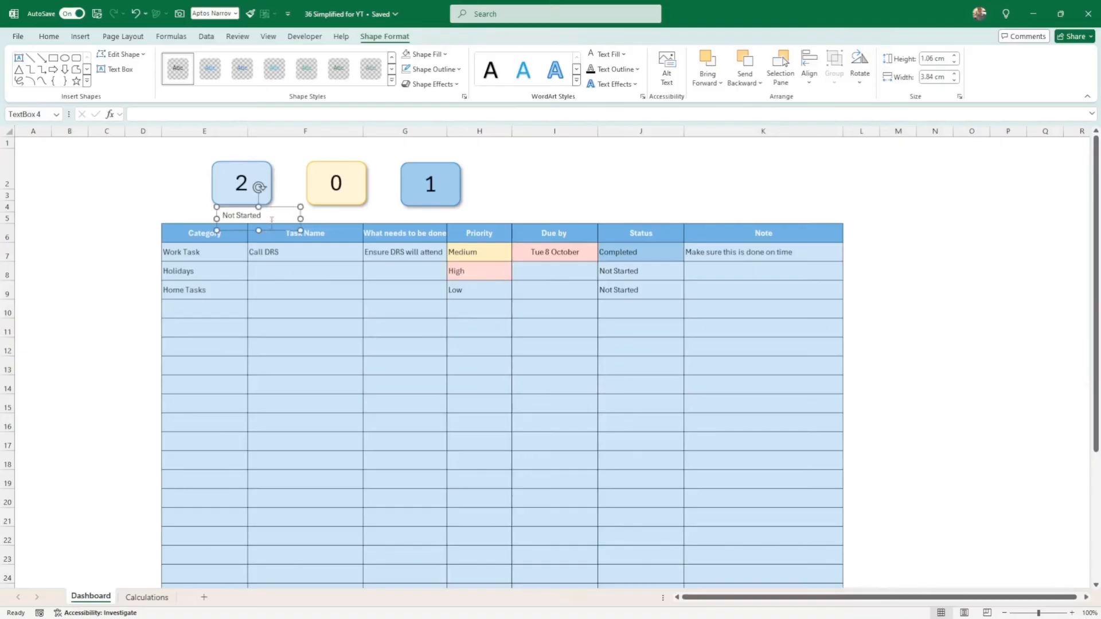
pyautogui.hotkey('ctrl', 'b')
pyautogui.click(170, 197)
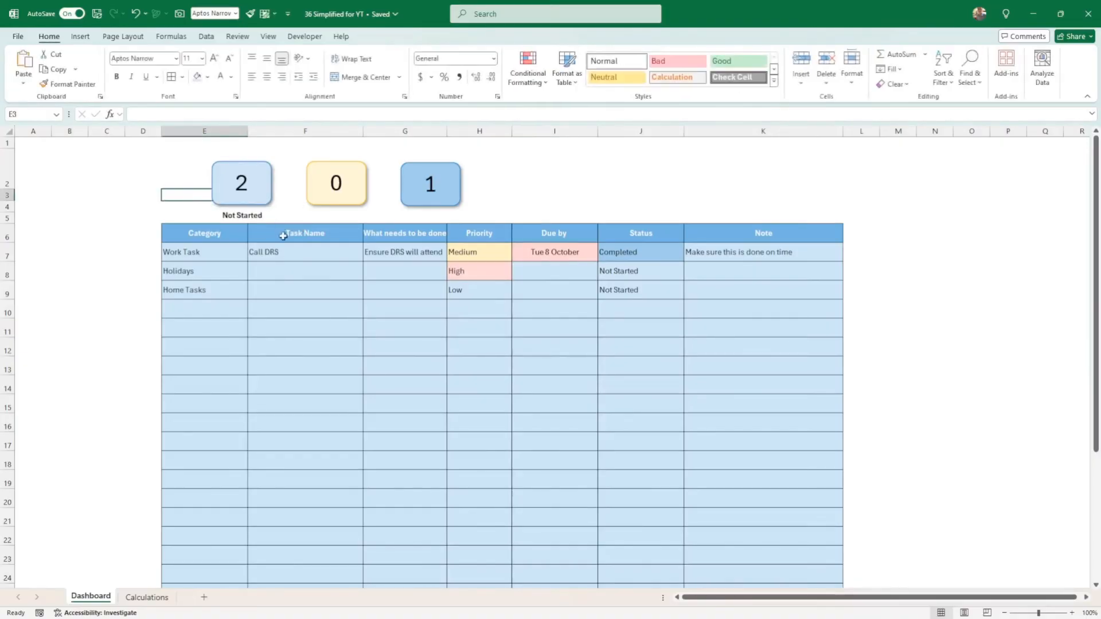
pyautogui.click(263, 214)
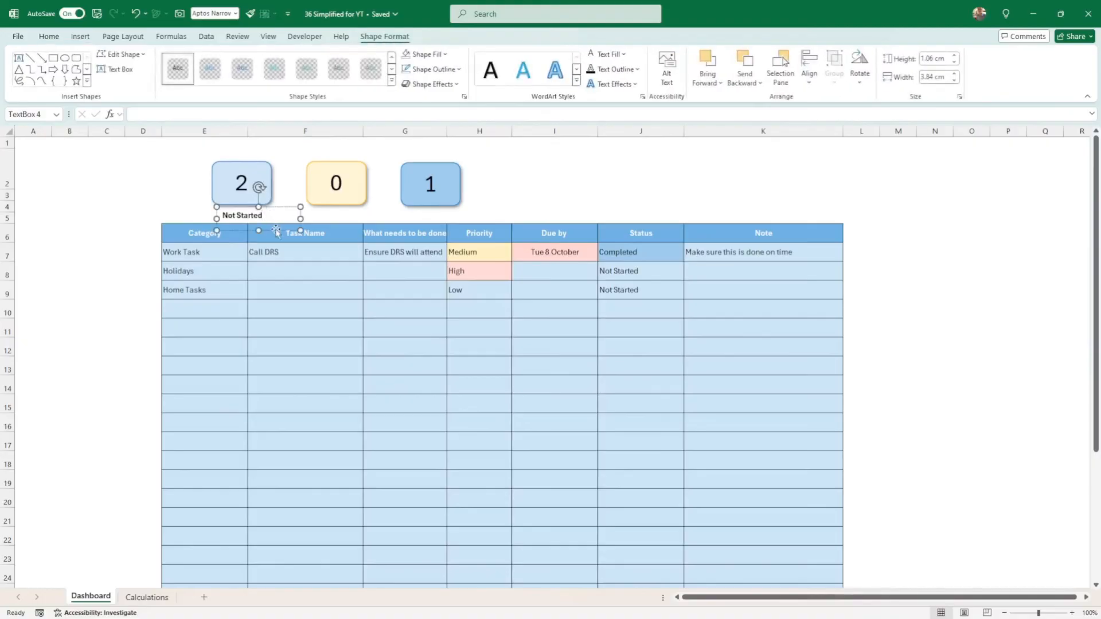
pyautogui.moveTo(276, 231); pyautogui.dragTo(277, 167)
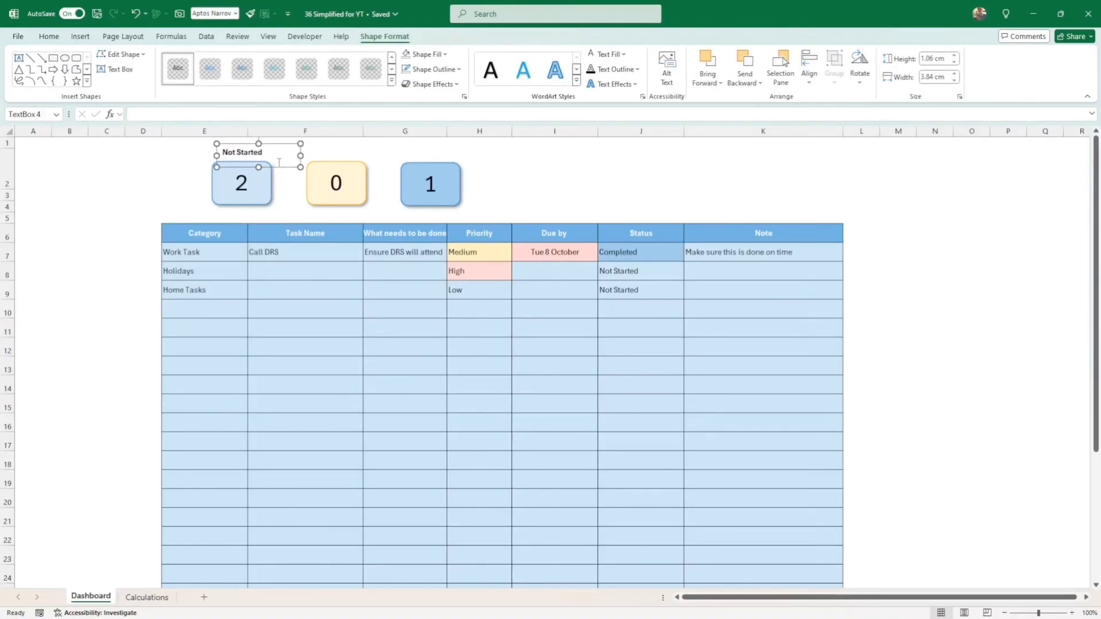
# Duplicate the Not Started label above the yellow rectangle, change its text to "In Progress" and narrow the box to 2.38 cm
pyautogui.hotkey('ctrl', 'd')
pyautogui.moveTo(285, 180); pyautogui.dragTo(367, 167)
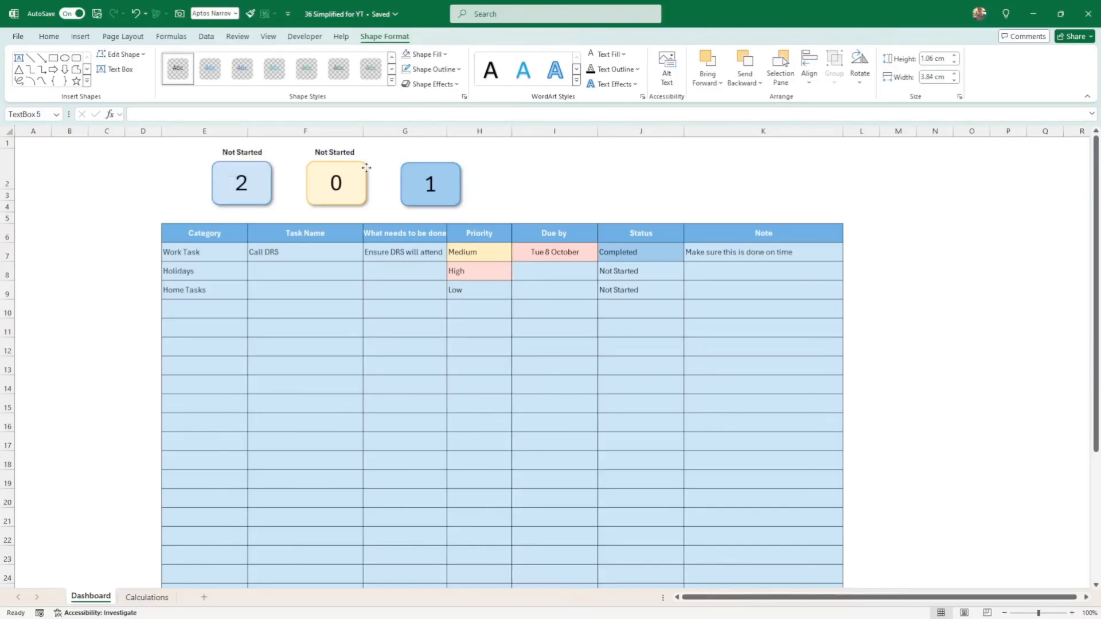
pyautogui.click(342, 152)
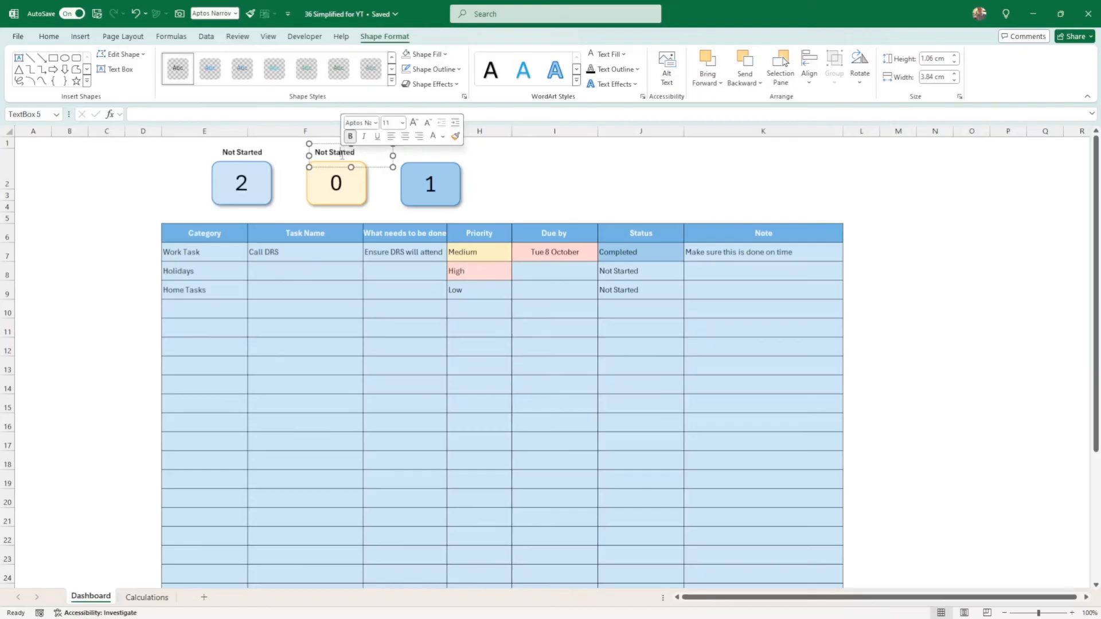
pyautogui.moveTo(356, 152); pyautogui.dragTo(314, 152)
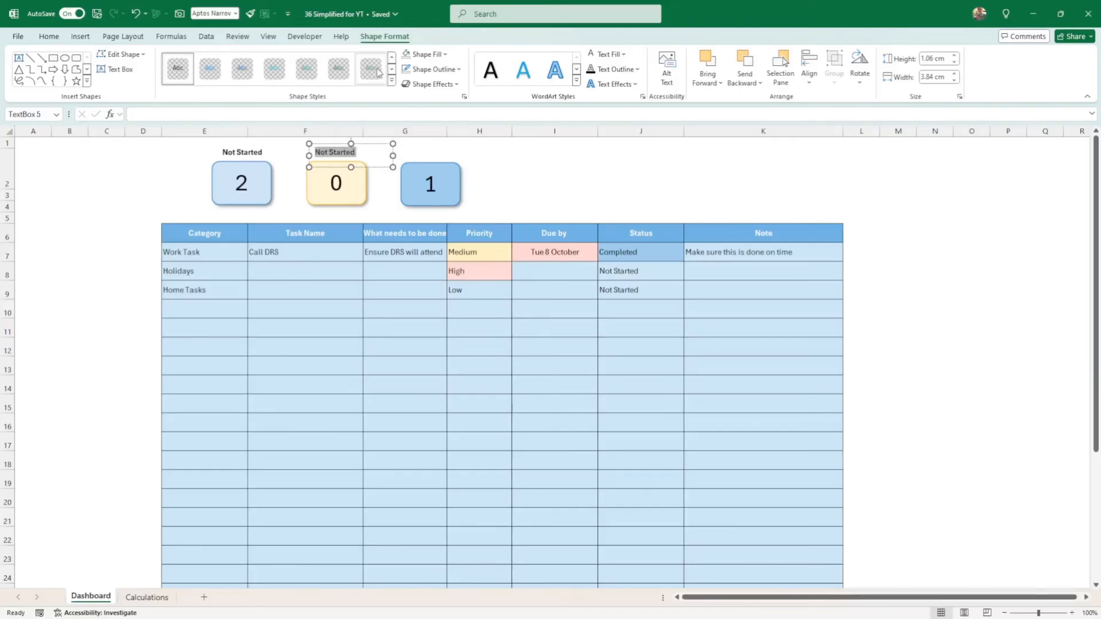
pyautogui.write('In Progress')
pyautogui.moveTo(394, 157); pyautogui.dragTo(361, 155)
pyautogui.click(380, 157)
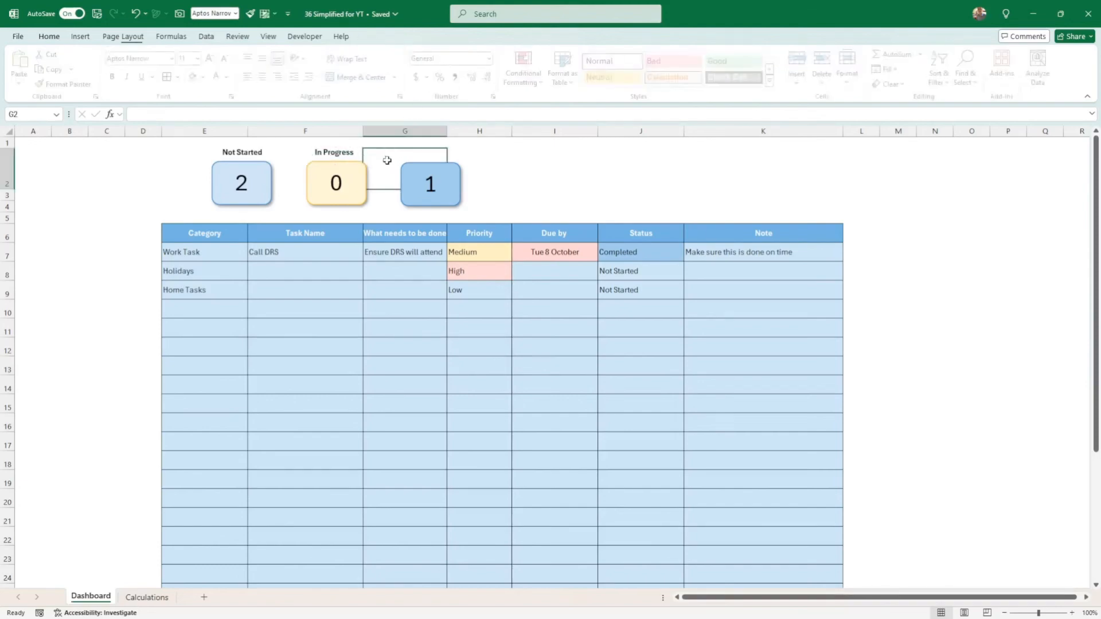
# Copy the In Progress label above the third status rectangle and change its text to "Completed"
pyautogui.click(338, 148)
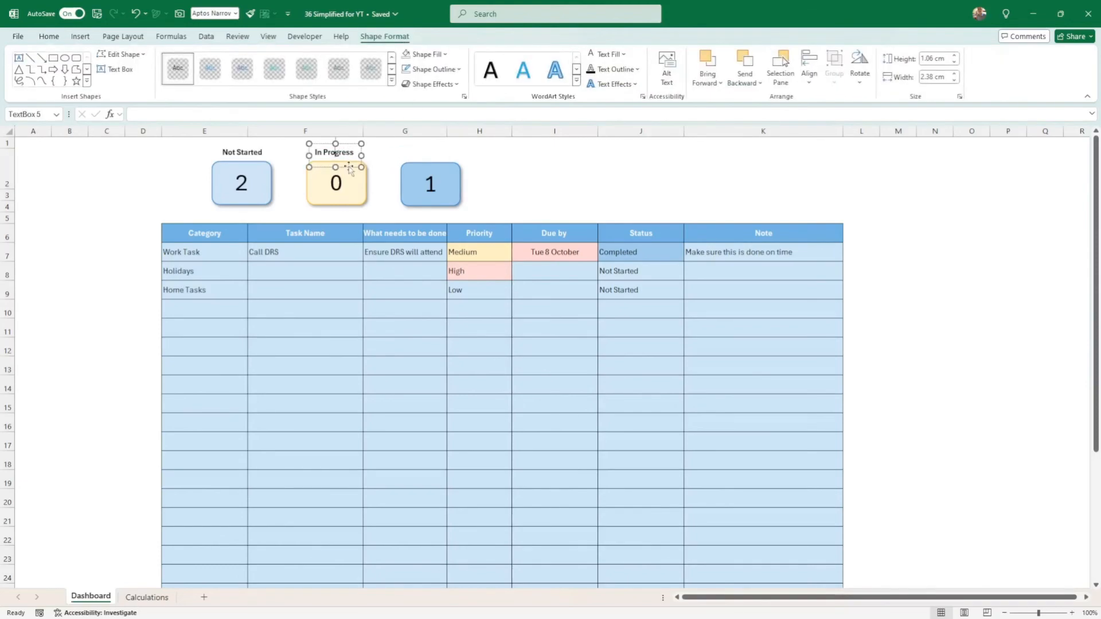
pyautogui.moveTo(349, 161); pyautogui.dragTo(443, 168)
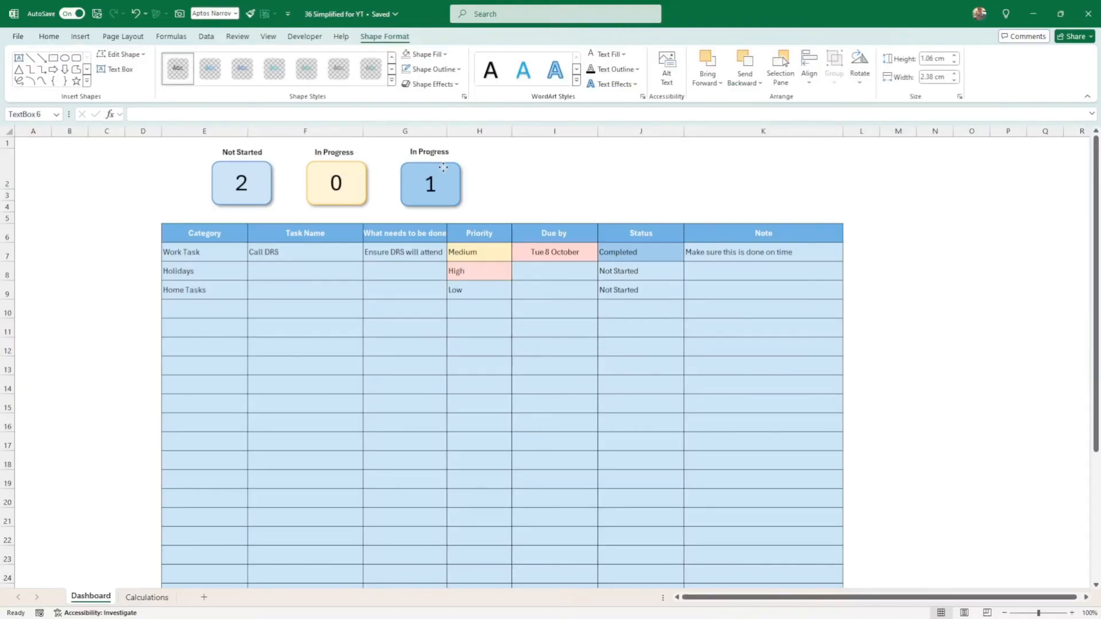
pyautogui.tripleClick(438, 155)
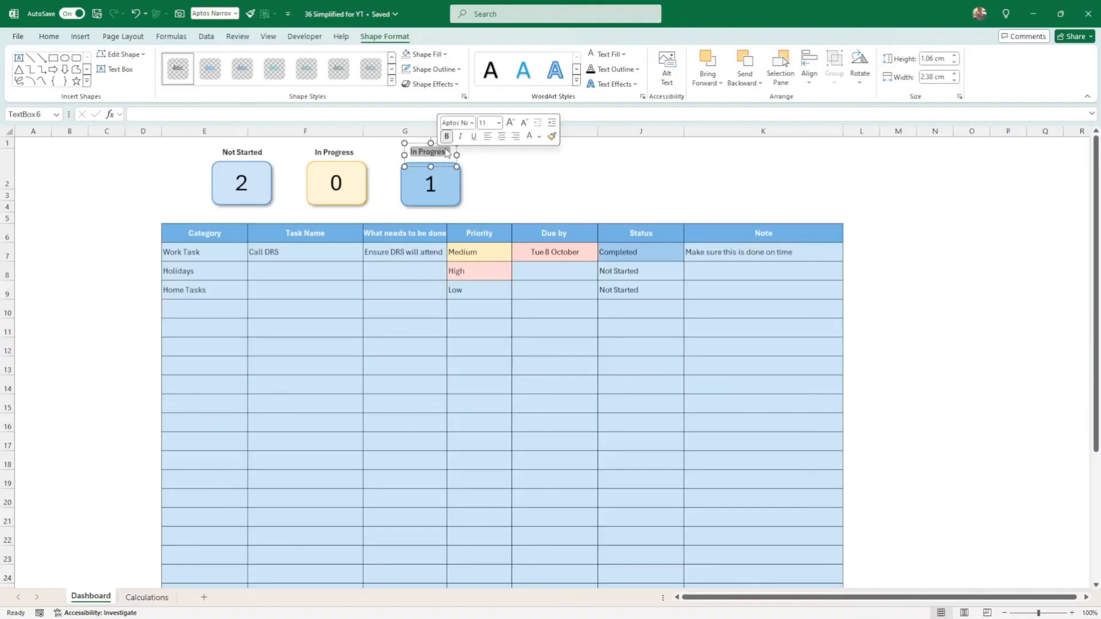
pyautogui.write('Completed')
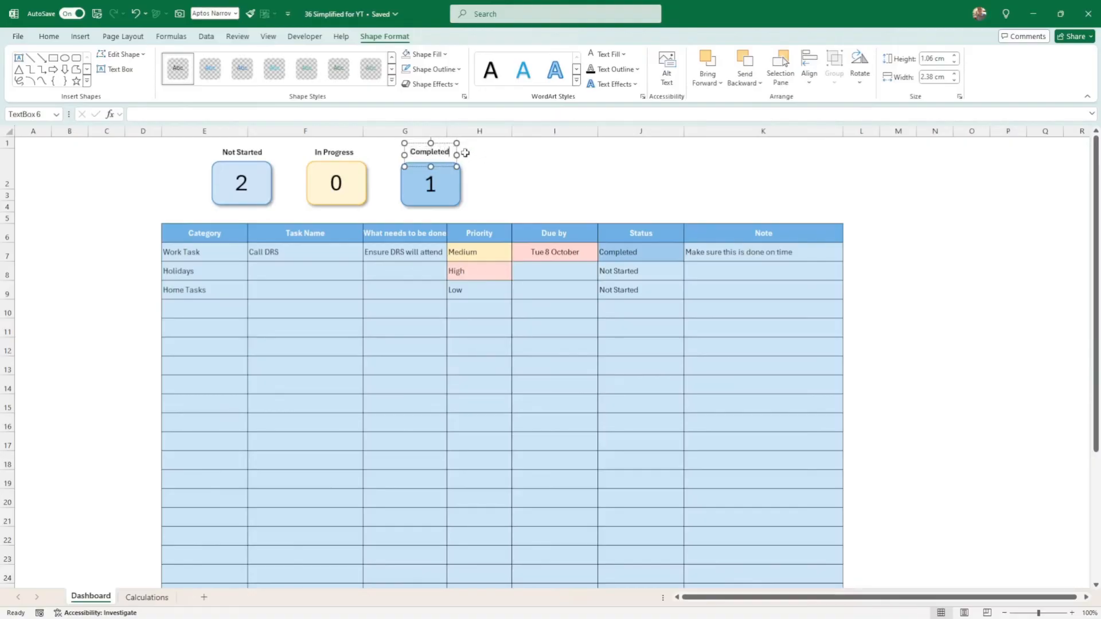
pyautogui.click(501, 166)
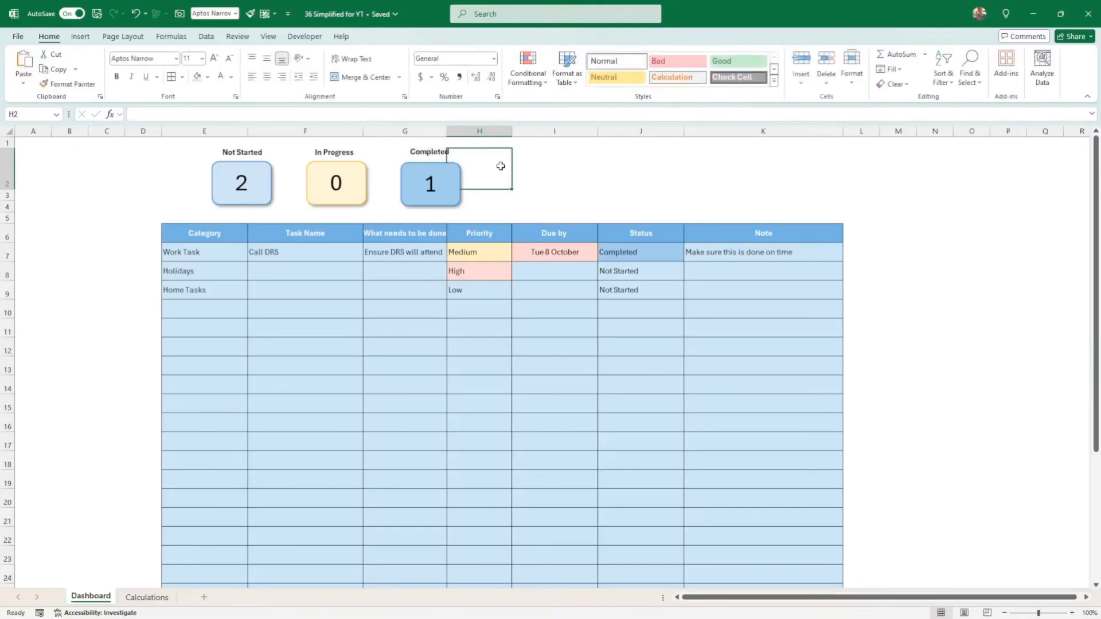
pyautogui.click(619, 164)
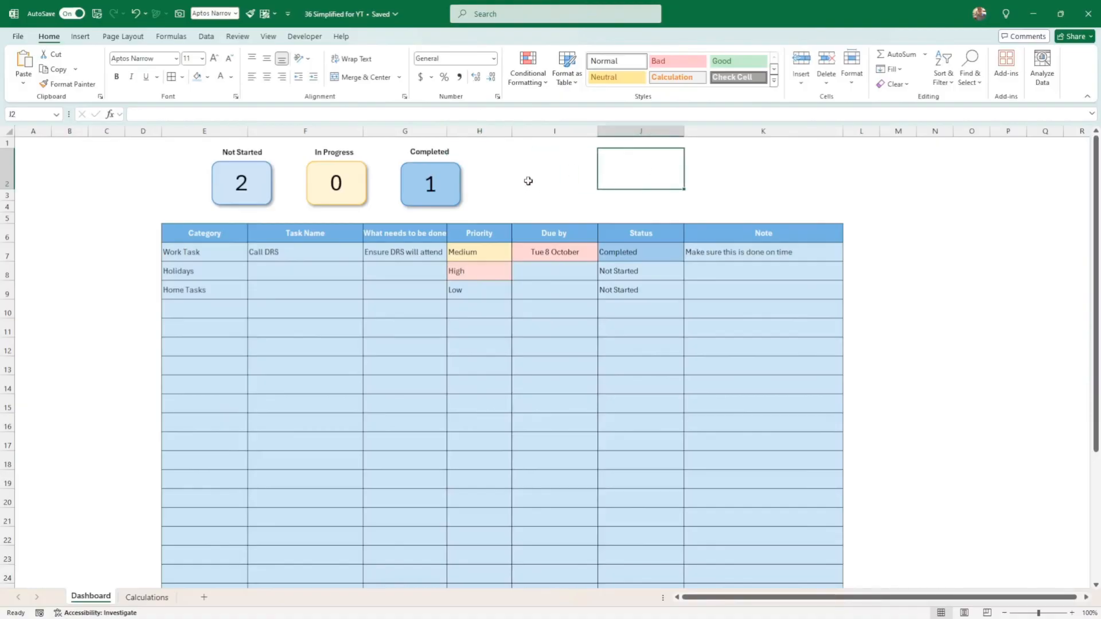
pyautogui.click(562, 199)
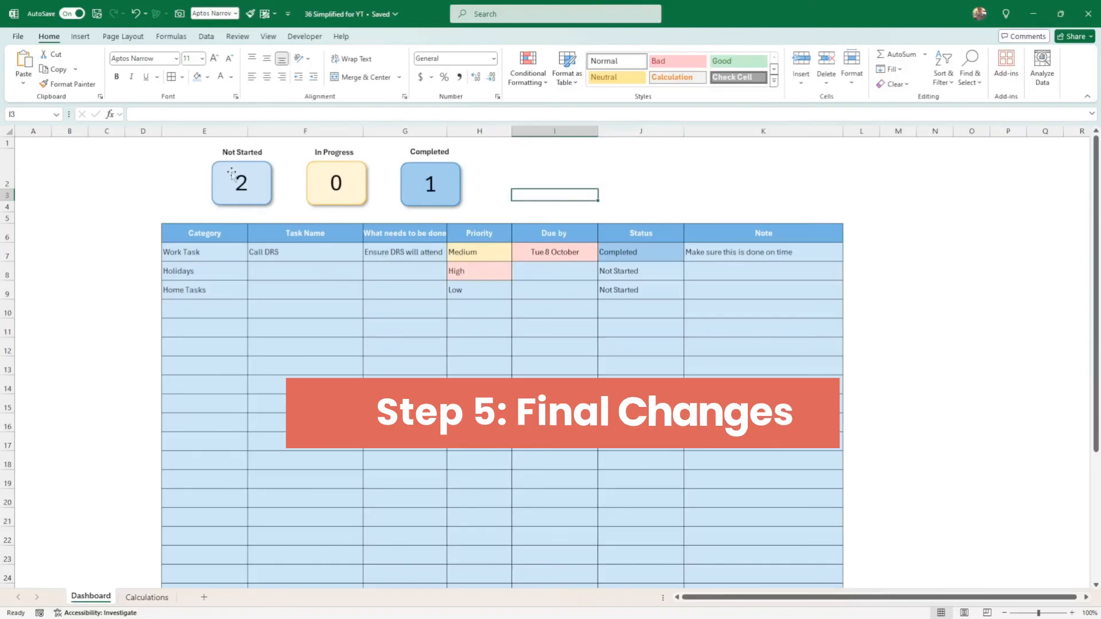
# Shift each status rectangle together with its label leftward so the row of three starts at the task table's left edge
pyautogui.click(235, 152)
pyautogui.keyDown('shift'); pyautogui.click(261, 206); pyautogui.keyUp('shift')
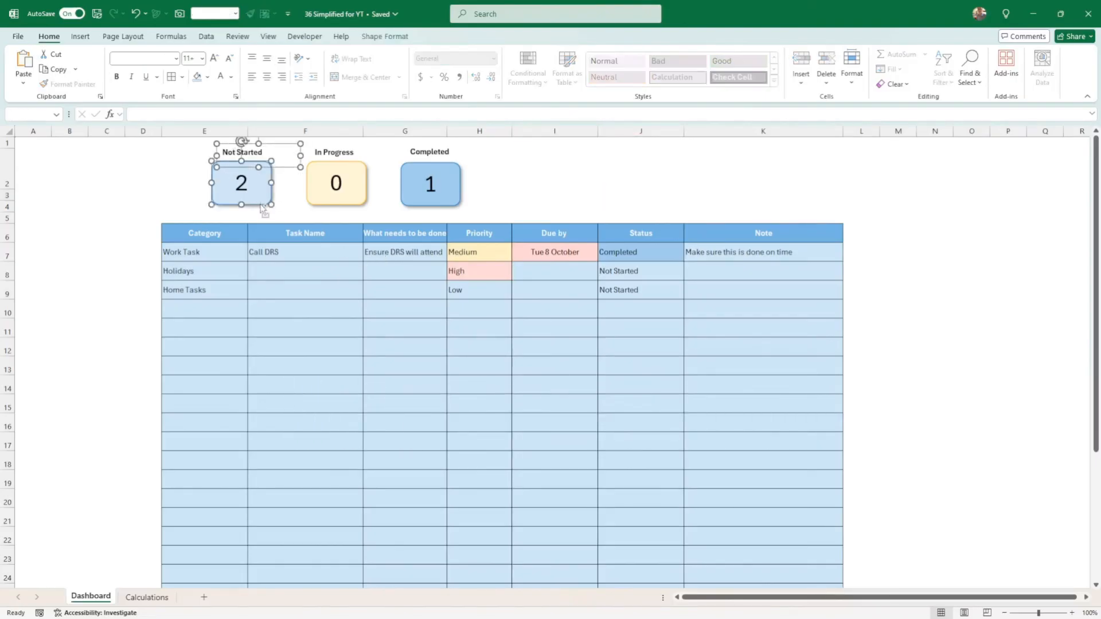
pyautogui.moveTo(261, 206); pyautogui.dragTo(212, 208)
pyautogui.click(338, 153)
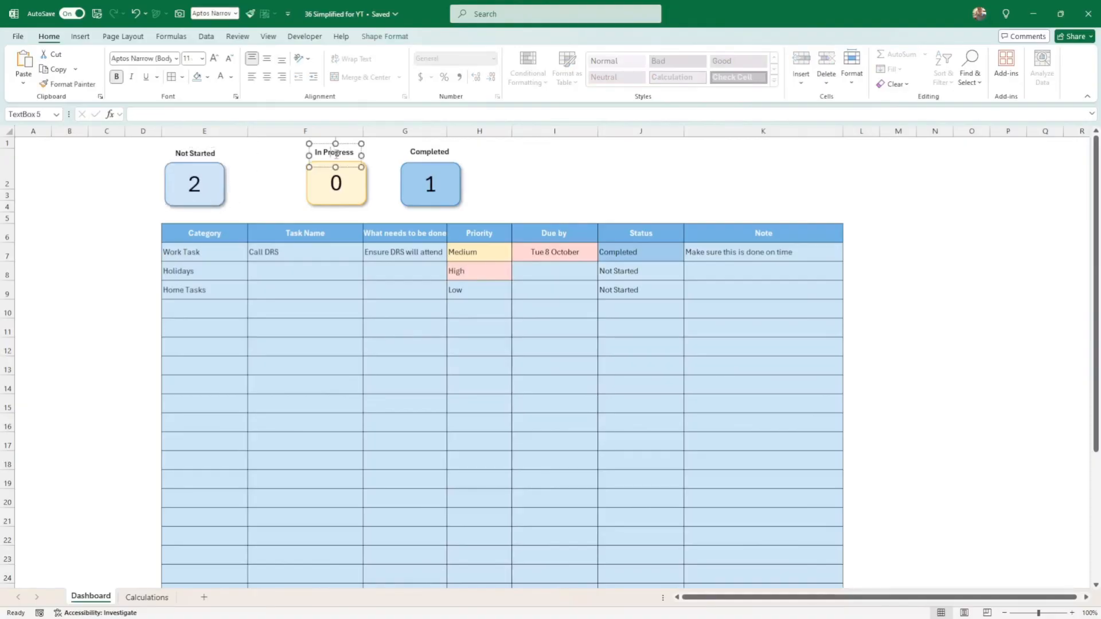
pyautogui.keyDown('shift'); pyautogui.click(339, 206); pyautogui.keyUp('shift')
pyautogui.moveTo(338, 205); pyautogui.dragTo(300, 206)
pyautogui.click(427, 153)
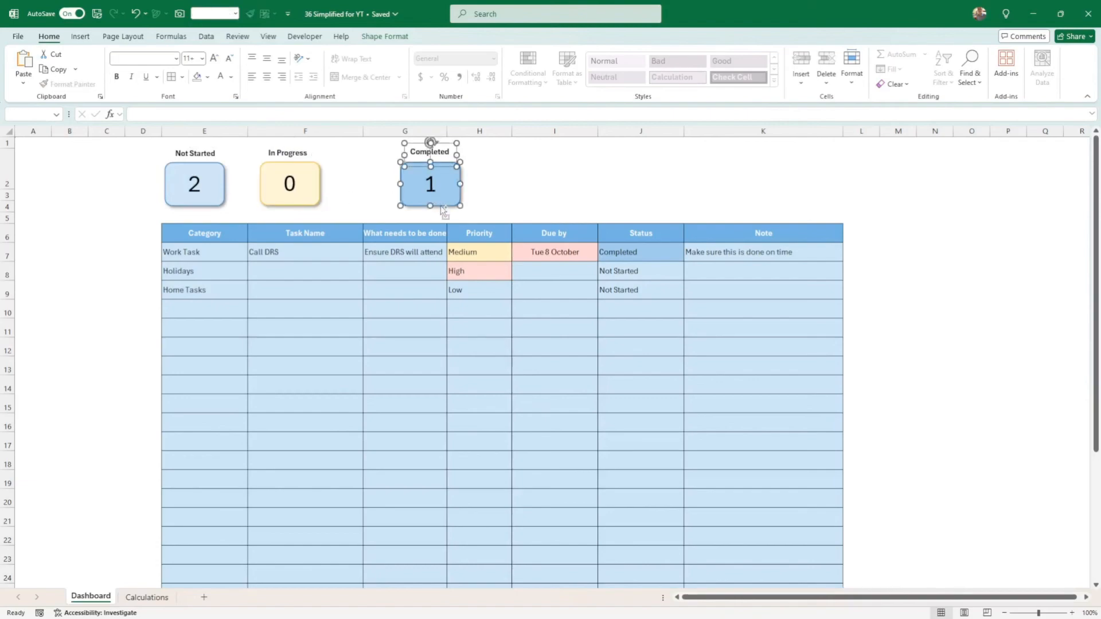
pyautogui.moveTo(440, 205); pyautogui.dragTo(388, 206)
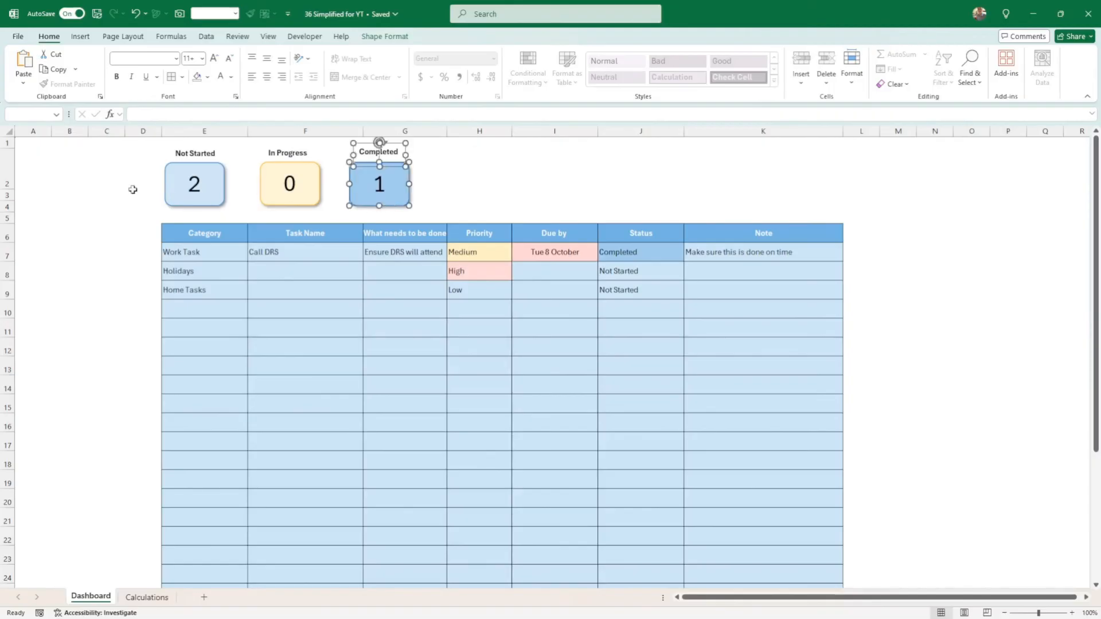
# Move all three status rectangles and their labels together so they end at the task table's right edge
pyautogui.hotkey('ctrl', 'a')
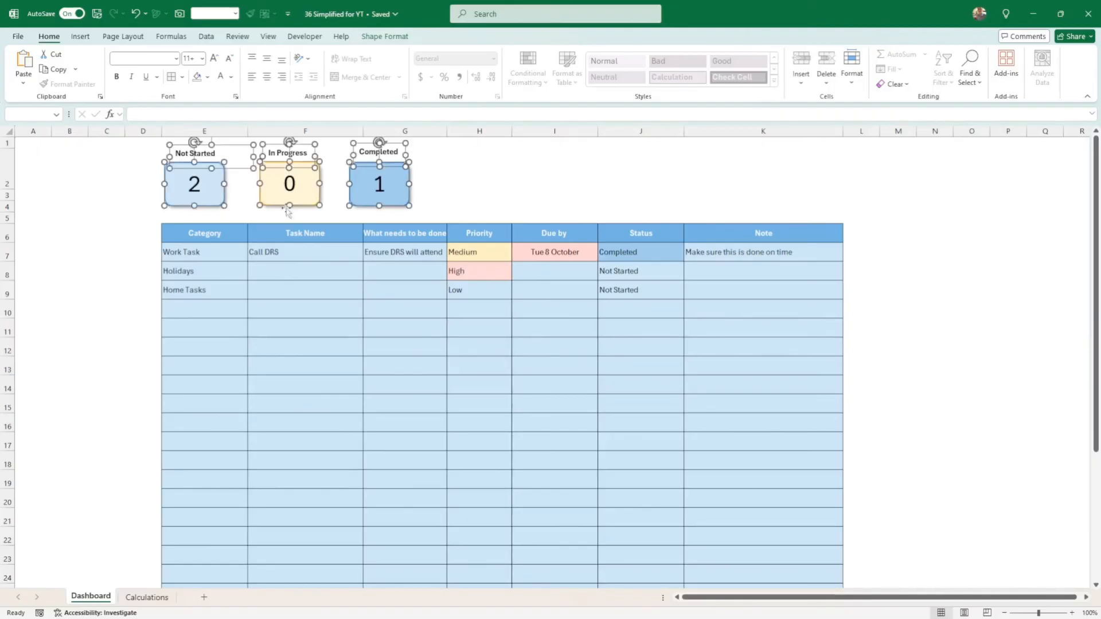
pyautogui.moveTo(398, 206); pyautogui.dragTo(829, 208)
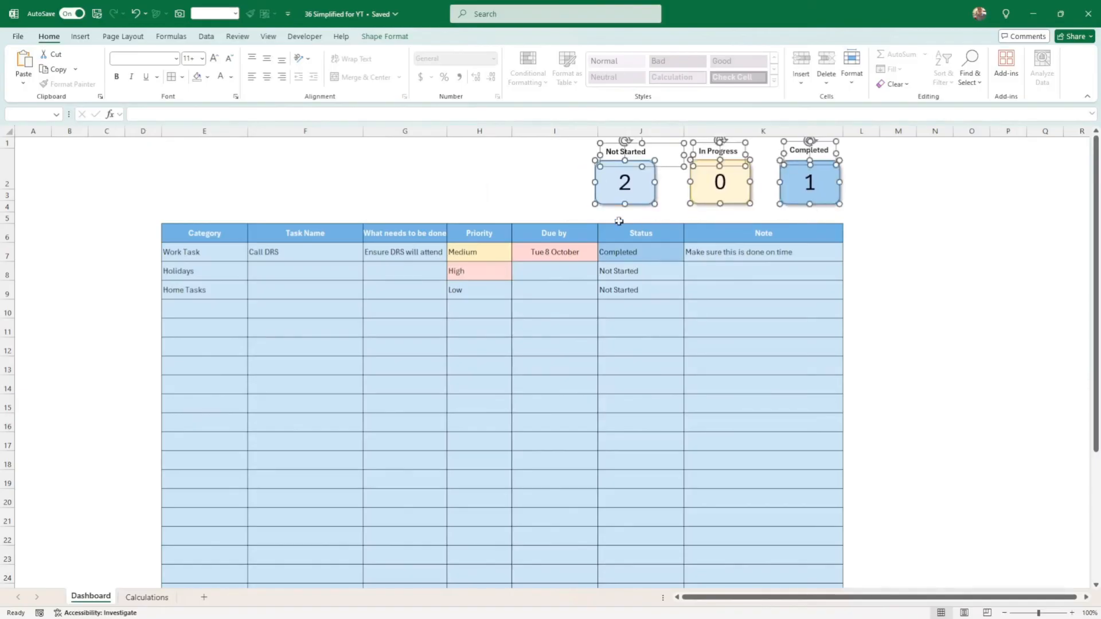
pyautogui.click(535, 192)
# Duplicate the Not Started rectangle above the table's left end at 10.87 cm wide and clear the copy's cell-link formula
pyautogui.click(626, 204)
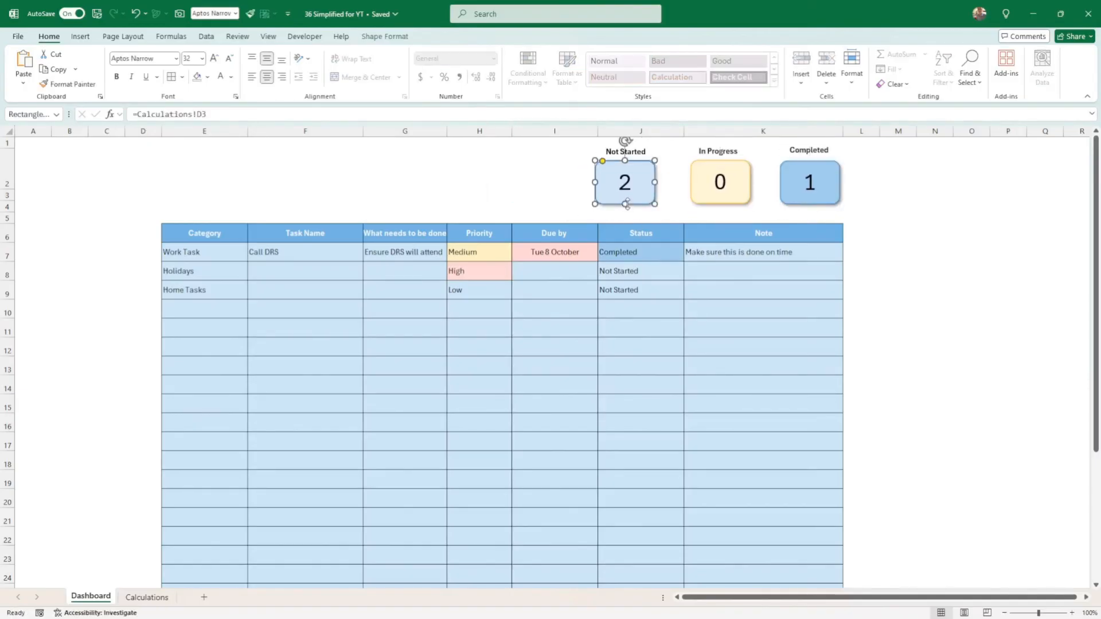
pyautogui.moveTo(626, 204); pyautogui.dragTo(401, 177)
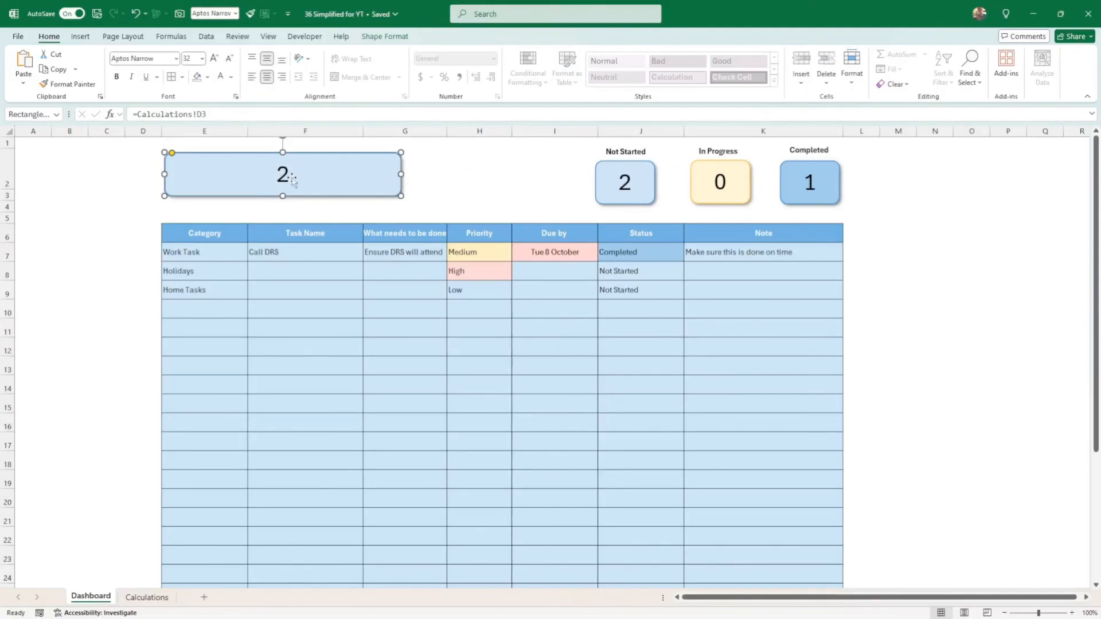
pyautogui.click(292, 181)
pyautogui.moveTo(208, 114); pyautogui.dragTo(104, 115)
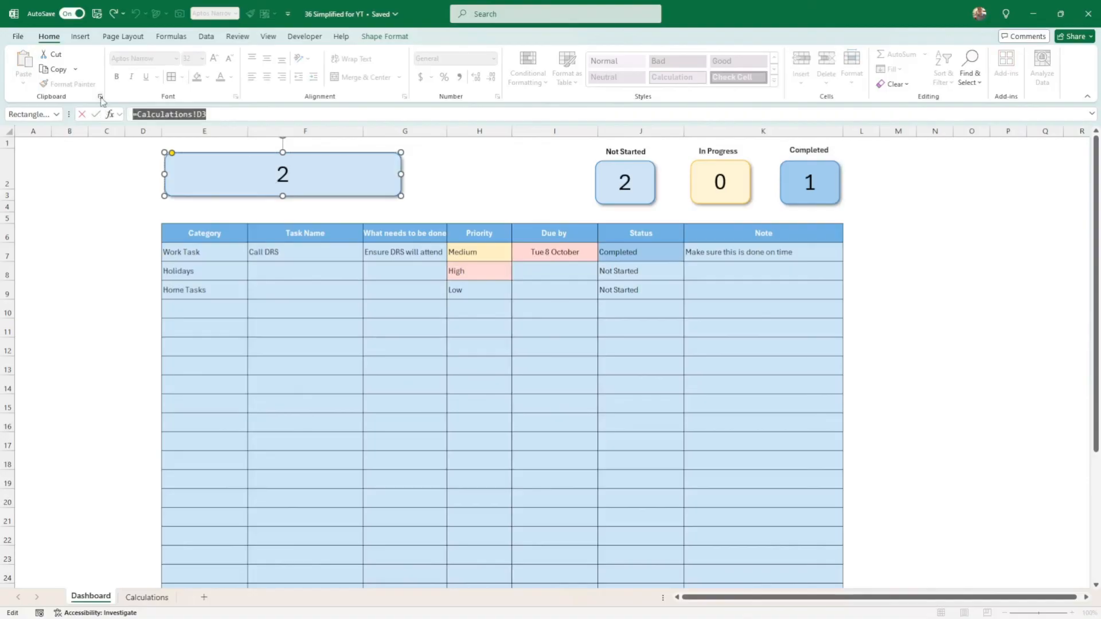
pyautogui.press('Delete')
pyautogui.press('Return')
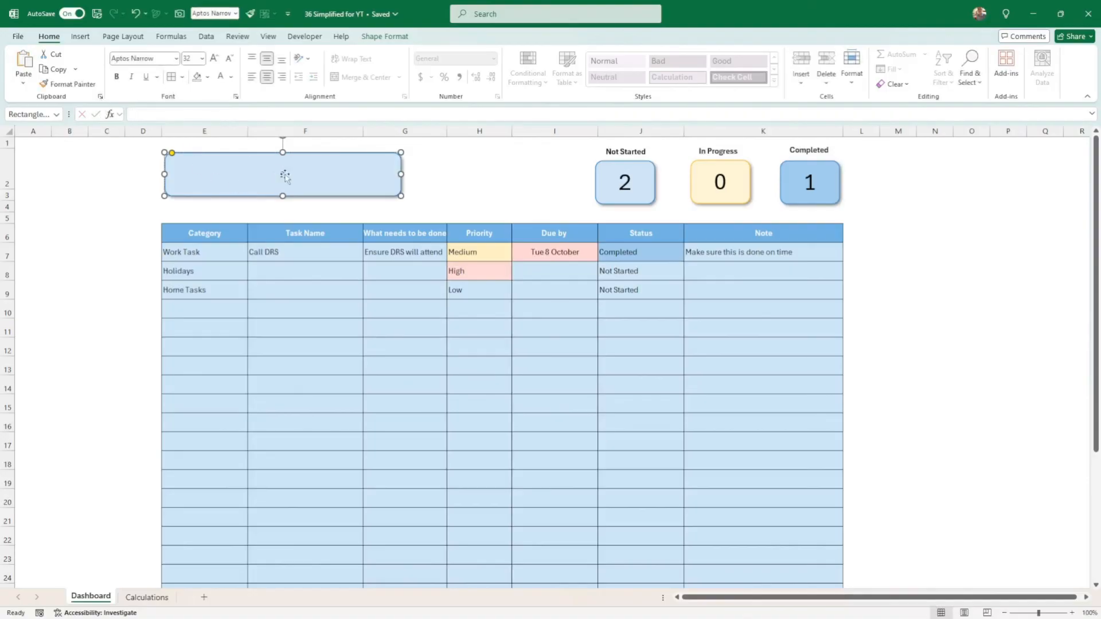
# Enter the title "TASKS WEEK 1st October" in the wide rectangle
pyautogui.click(285, 176)
pyautogui.write('2')
pyautogui.write('ASKS WEE')
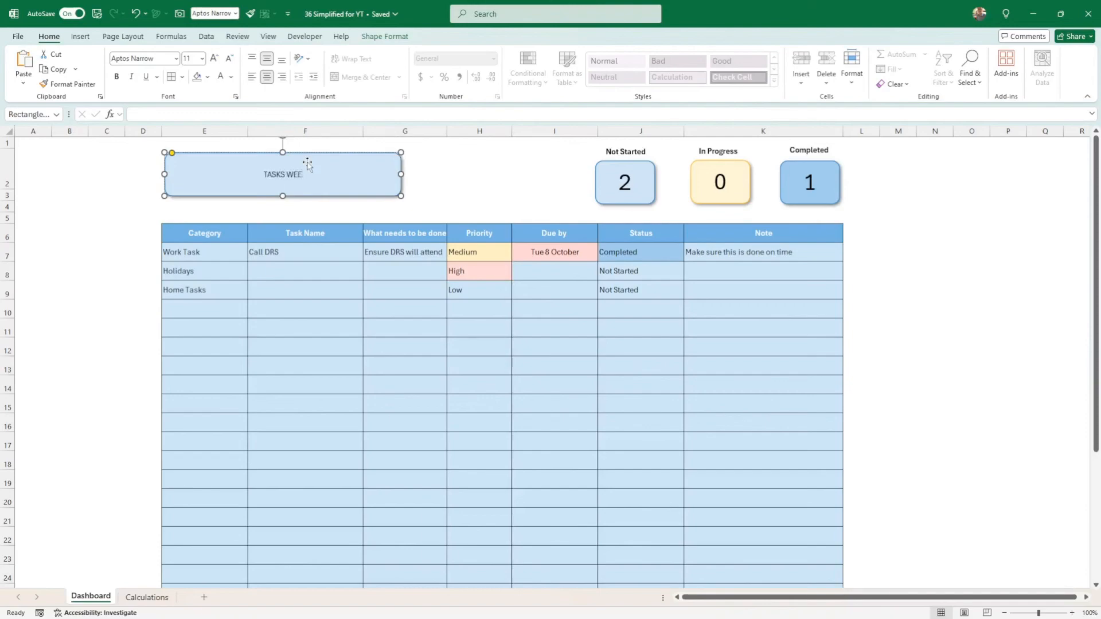
pyautogui.write('K 1st October')
pyautogui.click(467, 175)
# Set the title text to size 18 and make it bold
pyautogui.click(393, 191)
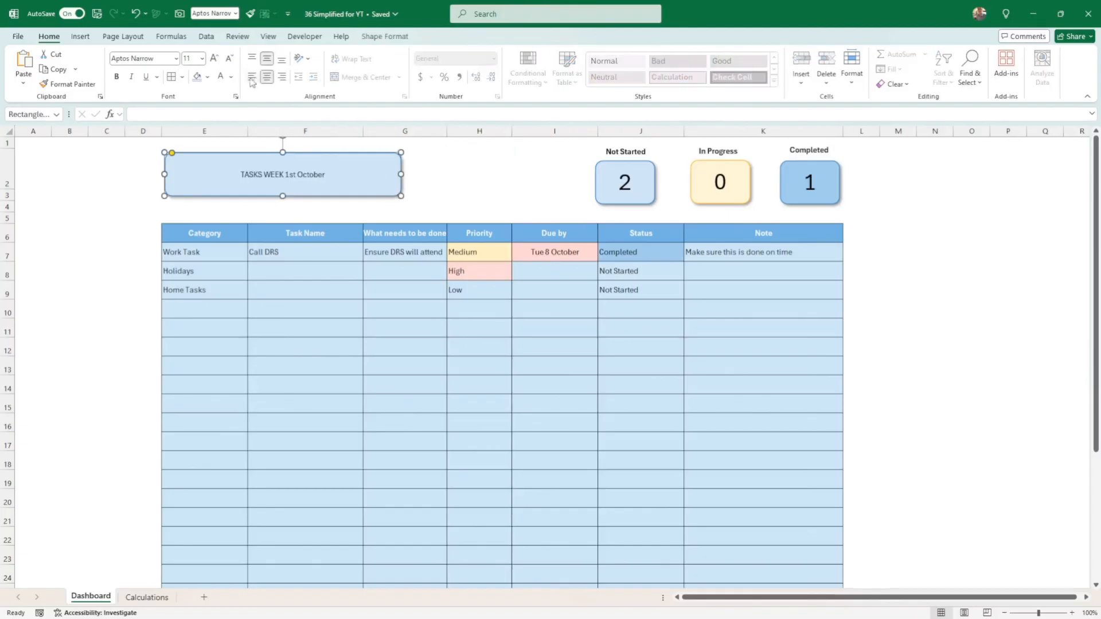
pyautogui.click(214, 58)
pyautogui.click(214, 57)
pyautogui.click(214, 58)
pyautogui.click(214, 58)
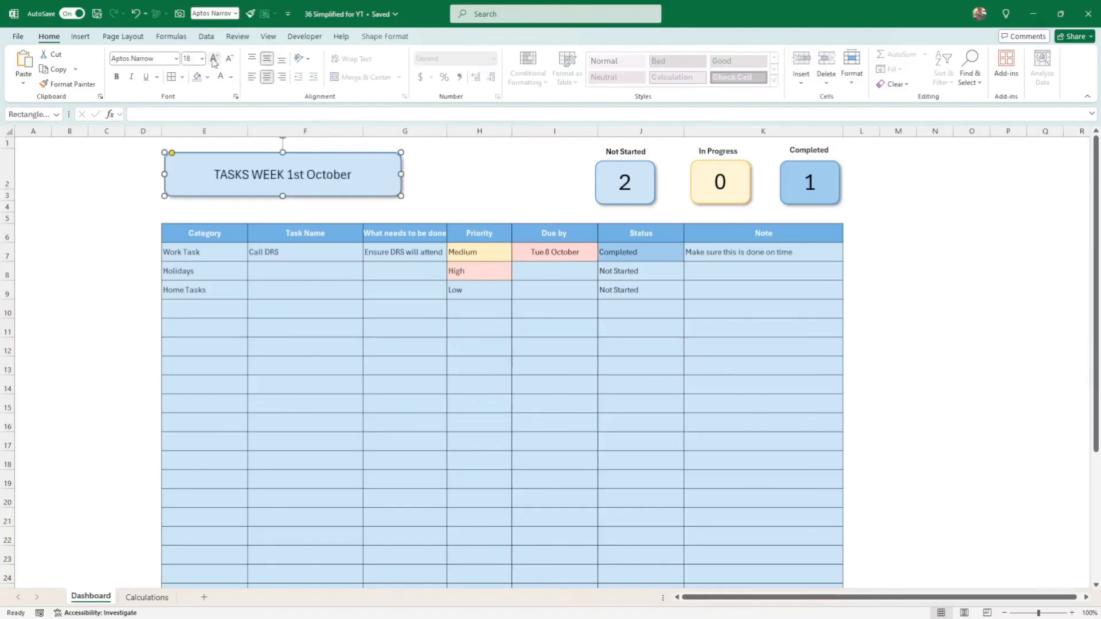
pyautogui.click(116, 77)
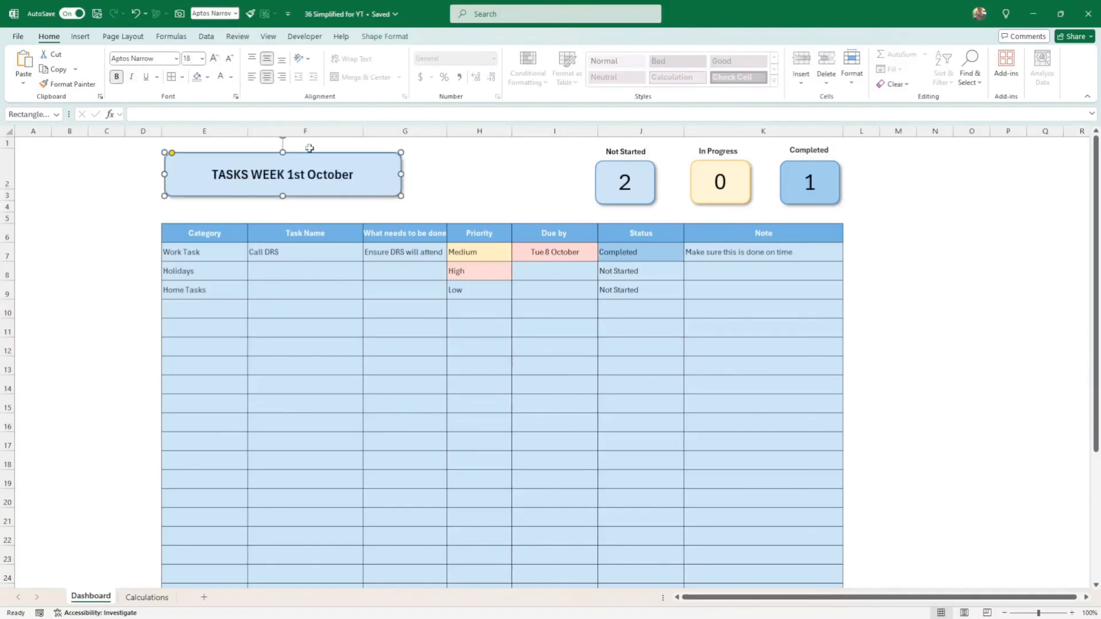
# Give the title rectangle no fill and set its text effect to No Shadow
pyautogui.click(207, 77)
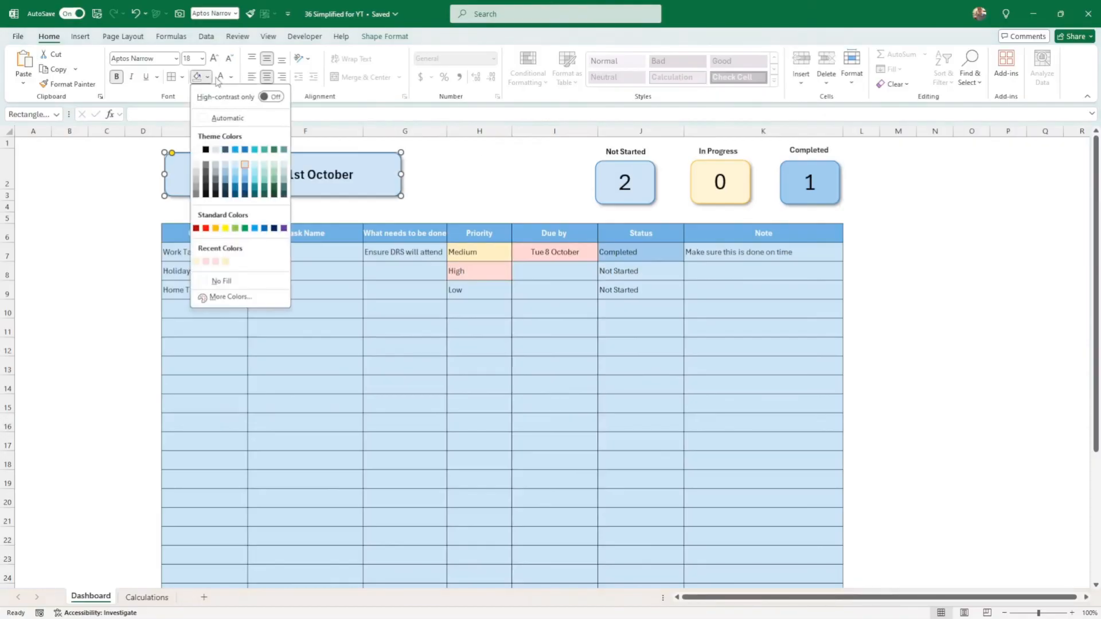
pyautogui.click(222, 283)
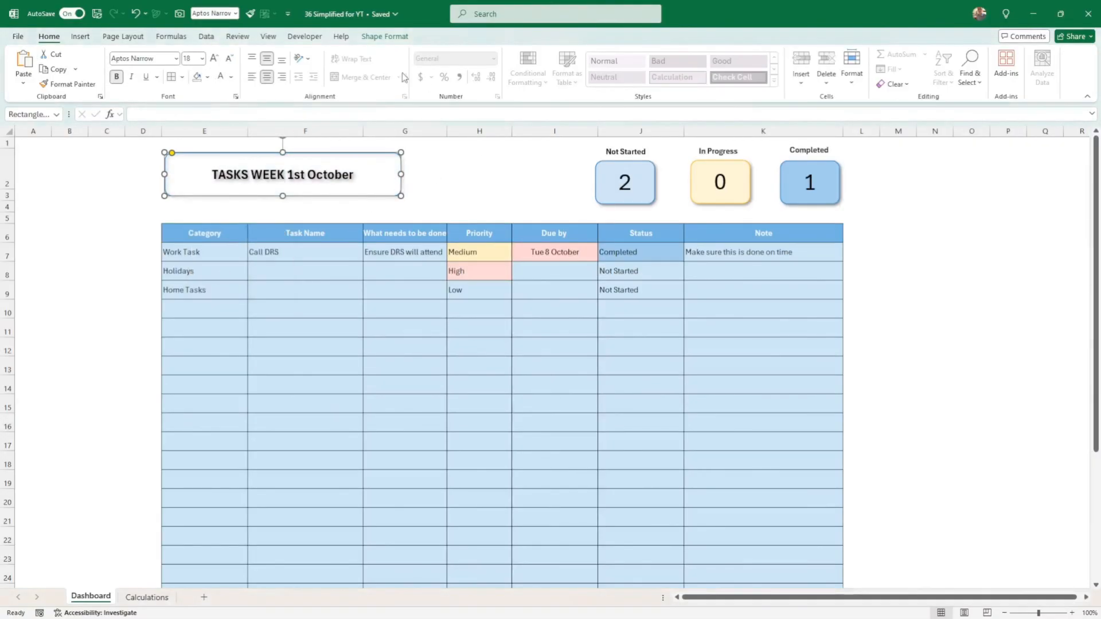
pyautogui.click(390, 38)
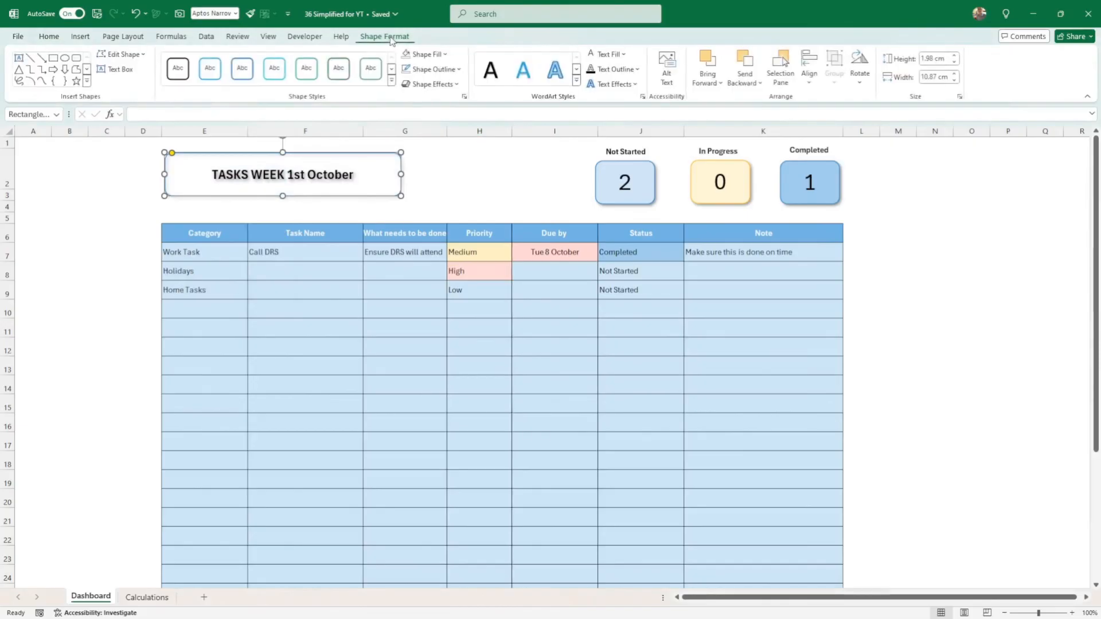
pyautogui.click(616, 83)
pyautogui.moveTo(630, 105)
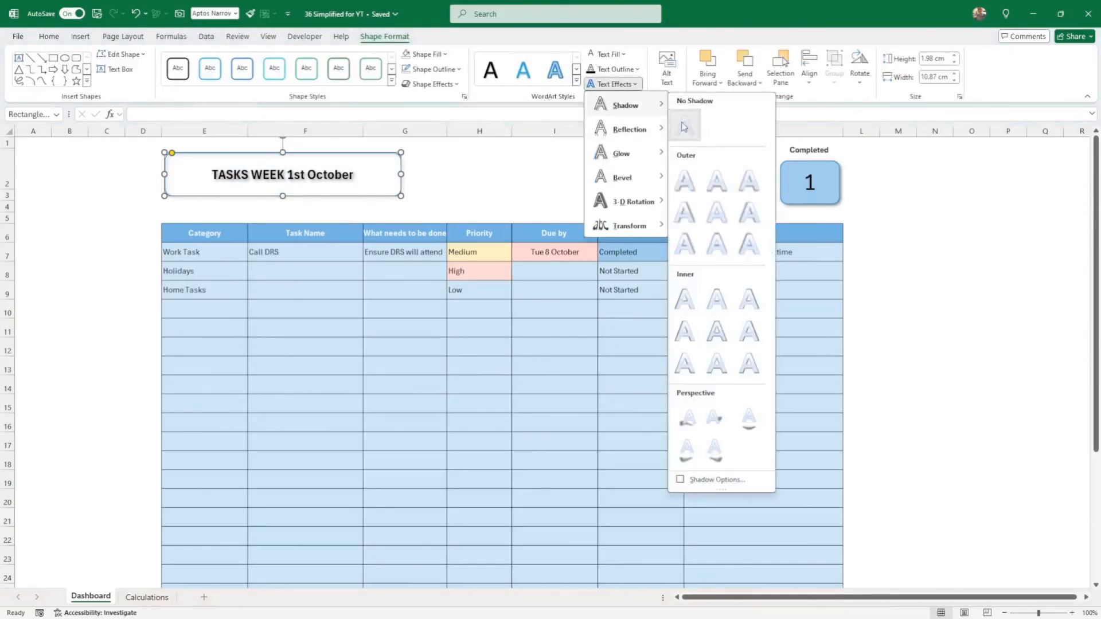
pyautogui.click(674, 123)
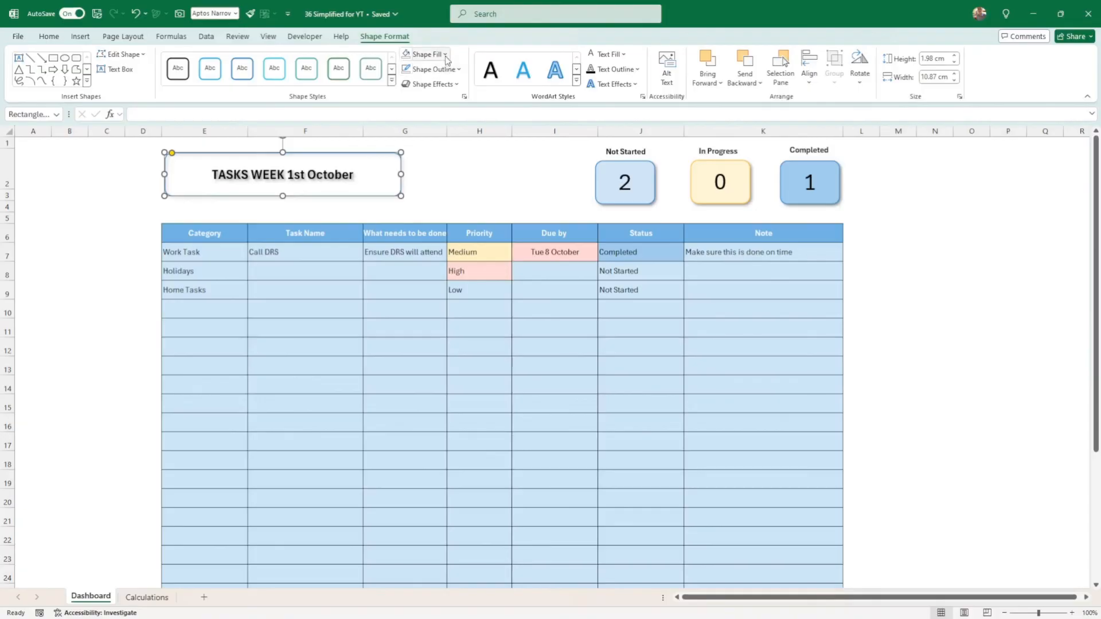
# Remove the shadow effect and the outline from the title rectangle
pyautogui.click(453, 85)
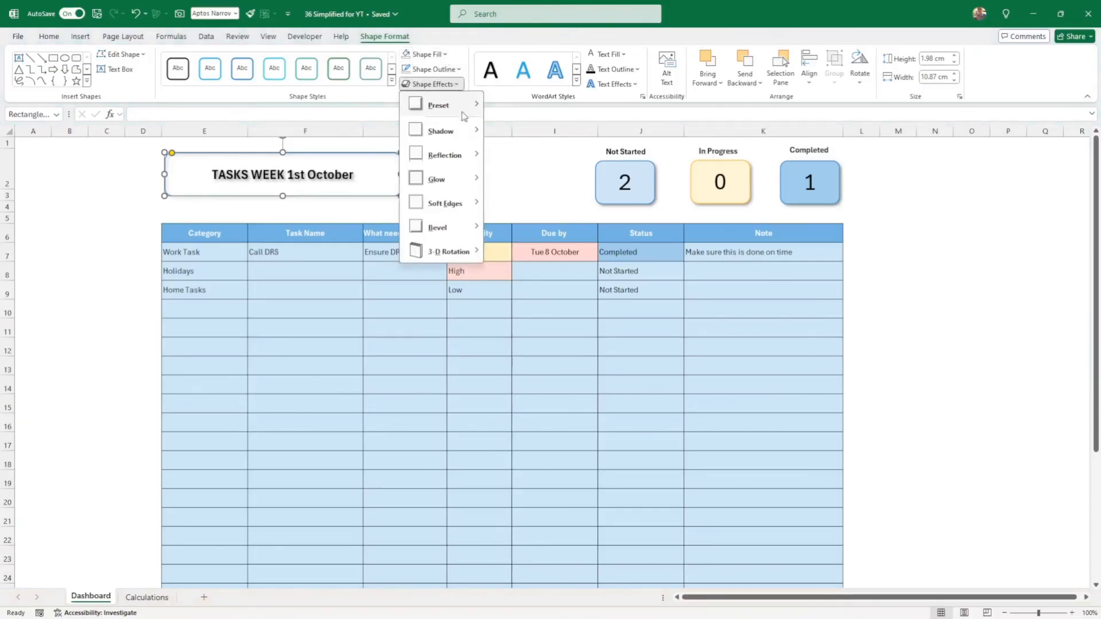
pyautogui.moveTo(460, 134)
pyautogui.click(496, 152)
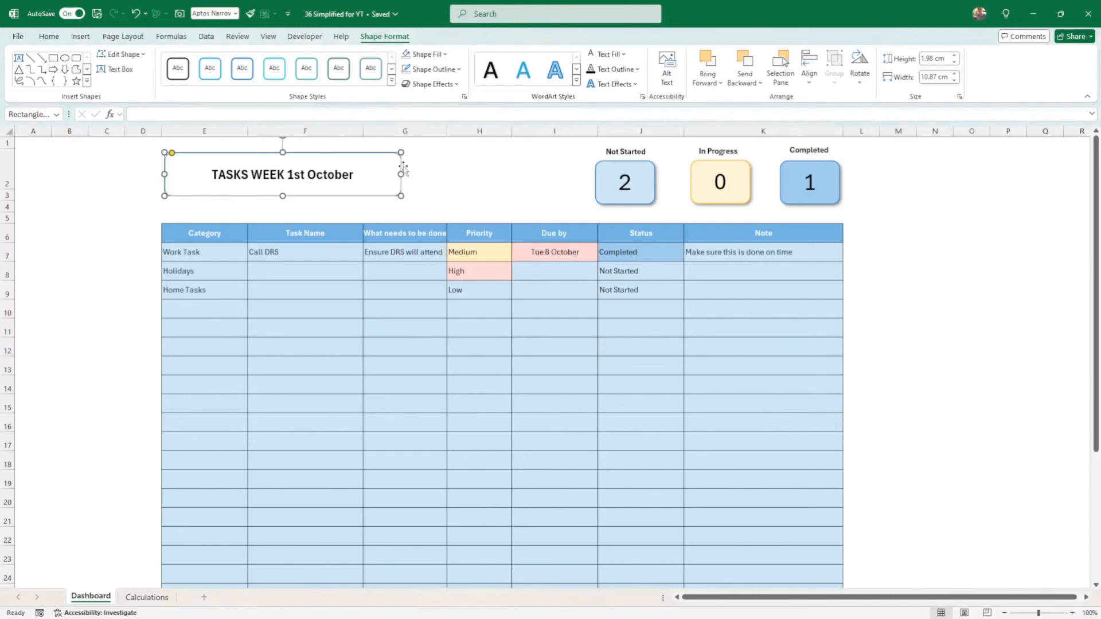
pyautogui.click(442, 71)
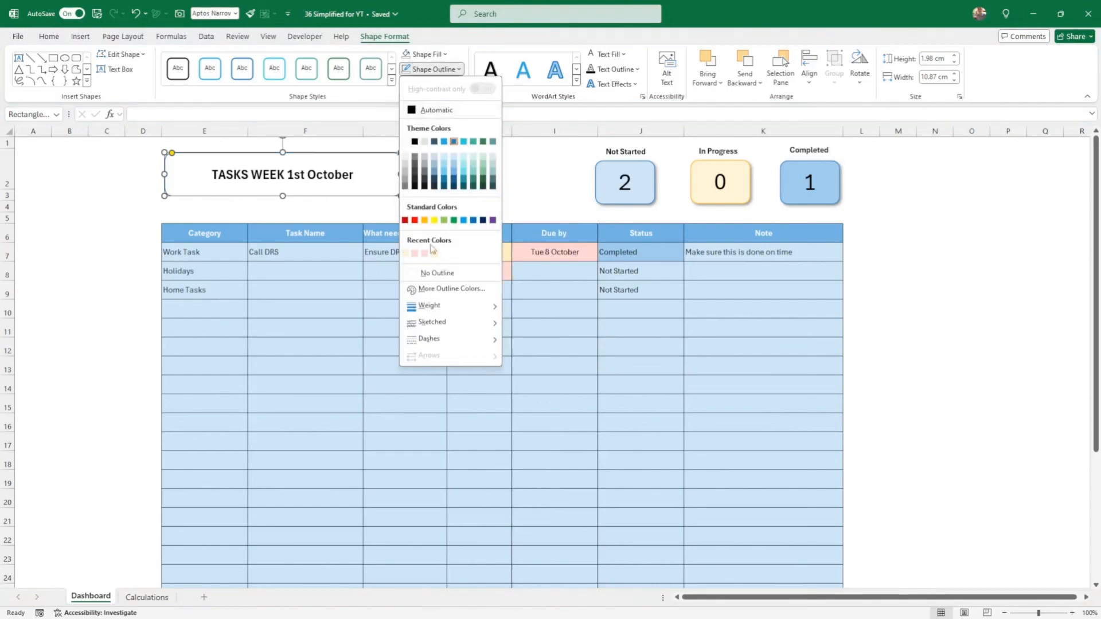
pyautogui.click(433, 274)
pyautogui.click(427, 163)
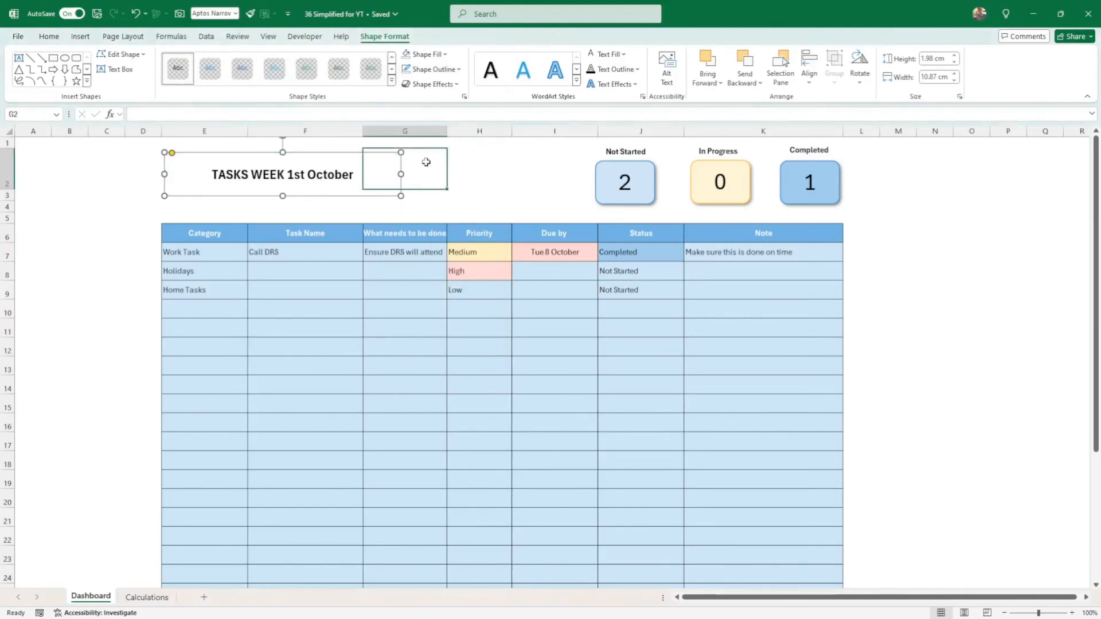
# Shift the title box left so its text starts near the table's left edge and set its font to Bahnschrift SemiBold
pyautogui.click(337, 173)
pyautogui.moveTo(354, 193); pyautogui.dragTo(315, 197)
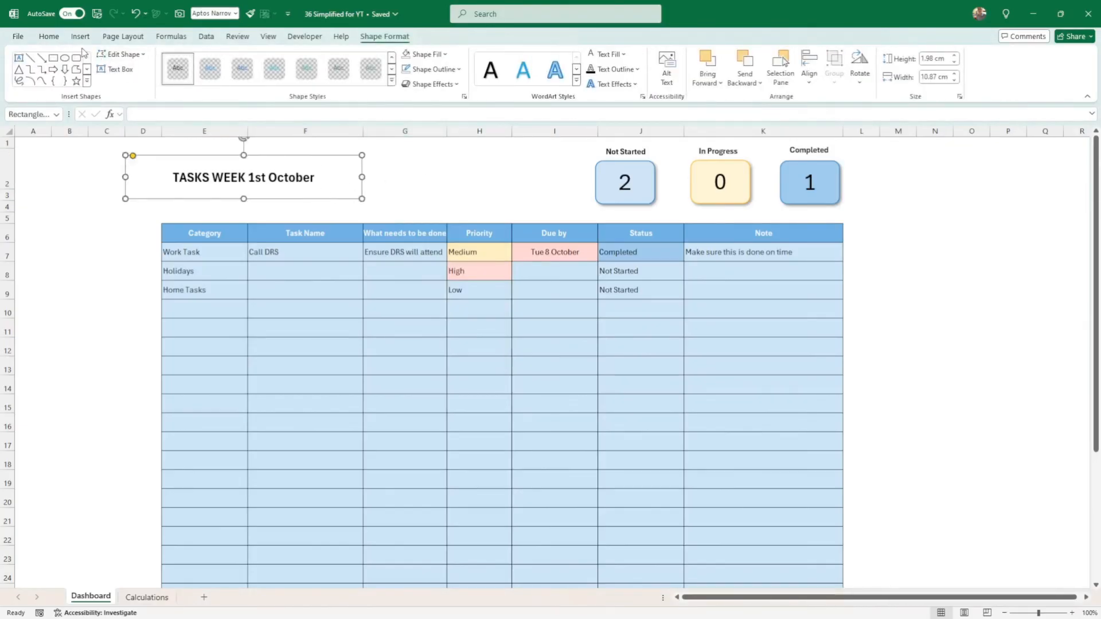
pyautogui.click(48, 36)
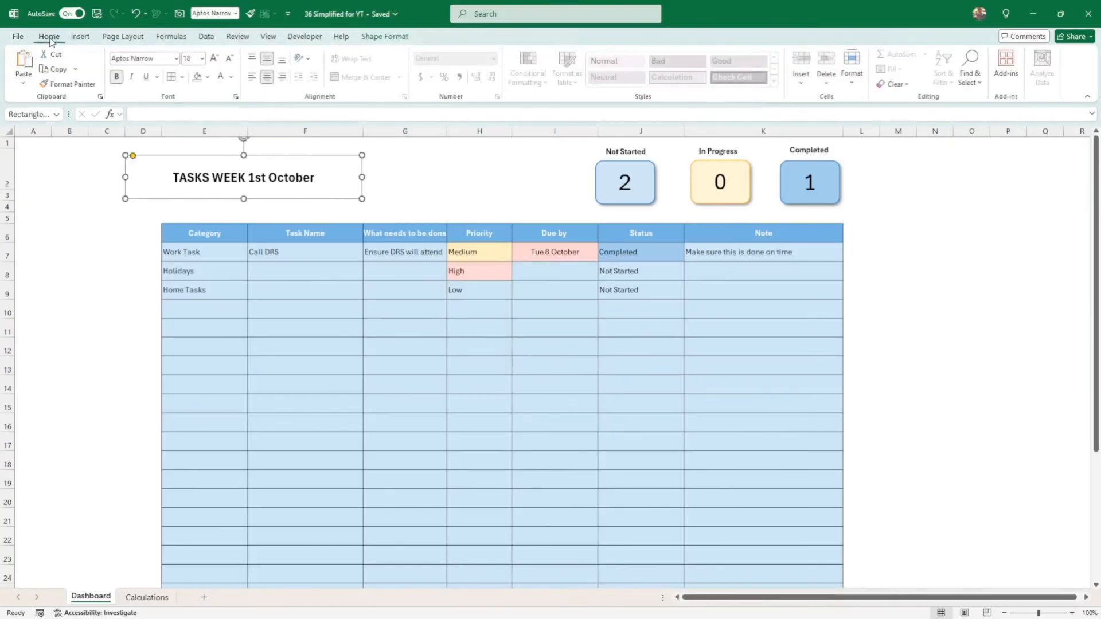
pyautogui.click(177, 60)
pyautogui.scroll(-3, 197, 201)
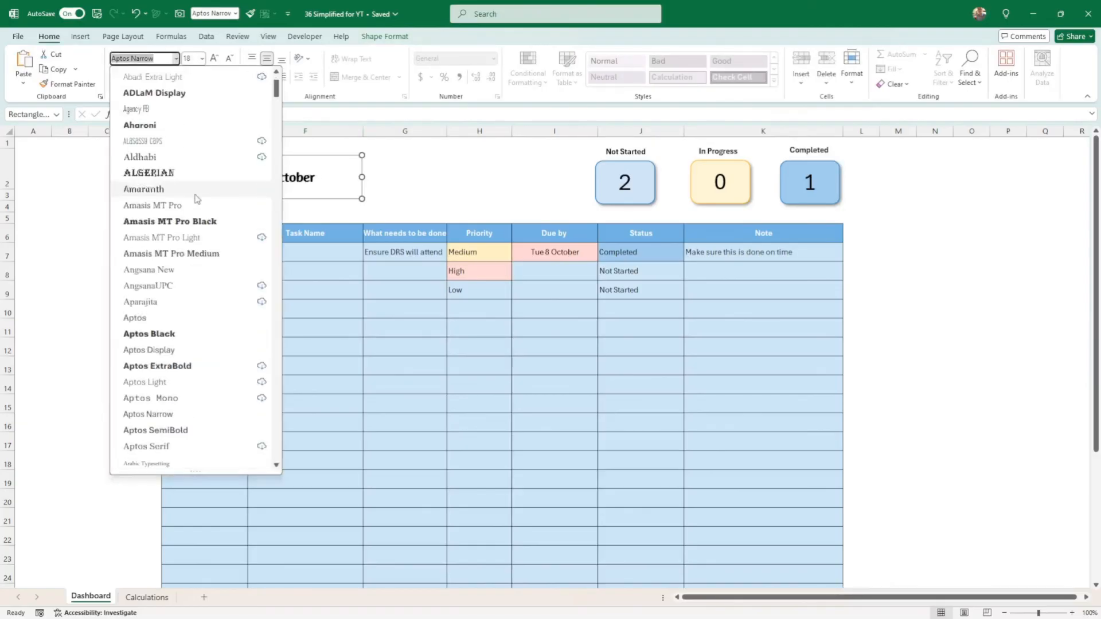
pyautogui.scroll(-5, 208, 207)
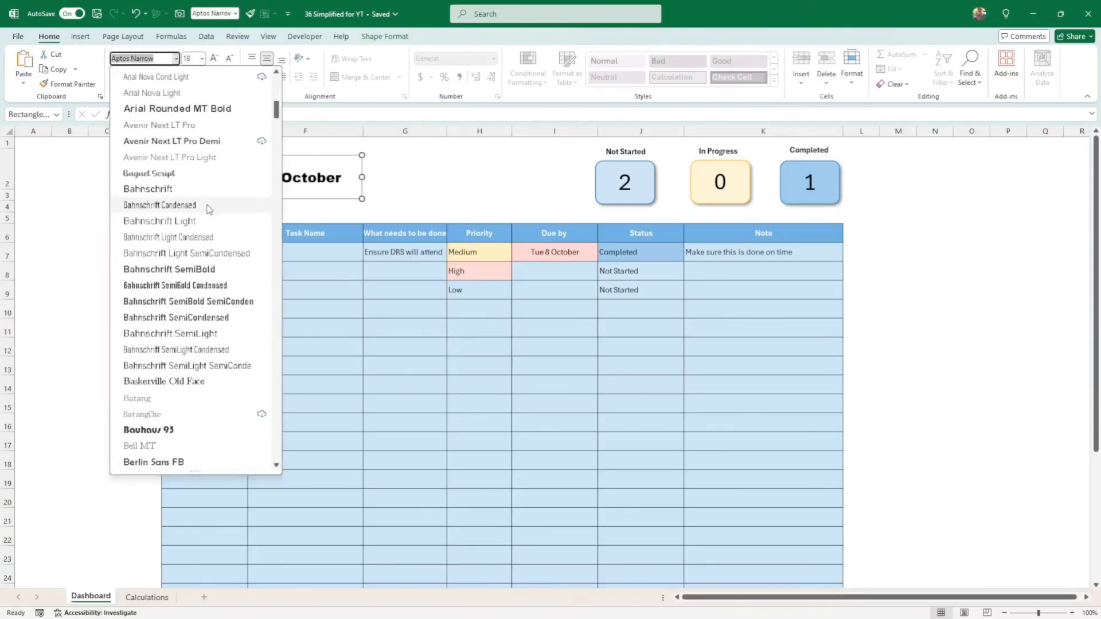
pyautogui.click(196, 274)
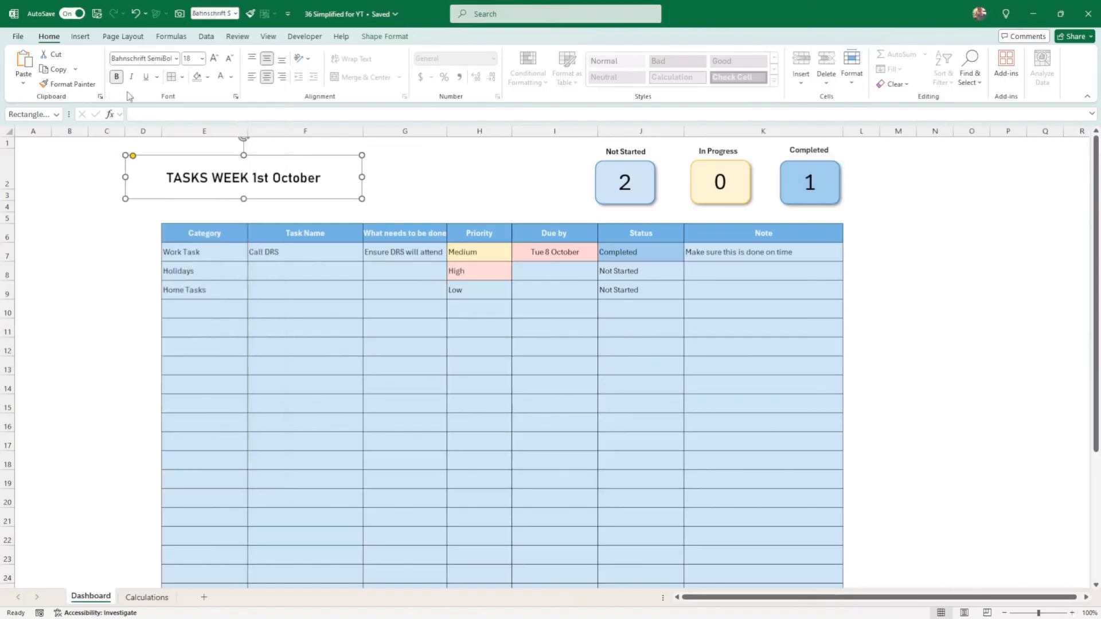
# Enlarge the title text to size 28 and widen its box so the whole title fits on one line
pyautogui.click(215, 60)
pyautogui.click(215, 59)
pyautogui.click(215, 60)
pyautogui.click(215, 60)
pyautogui.click(215, 59)
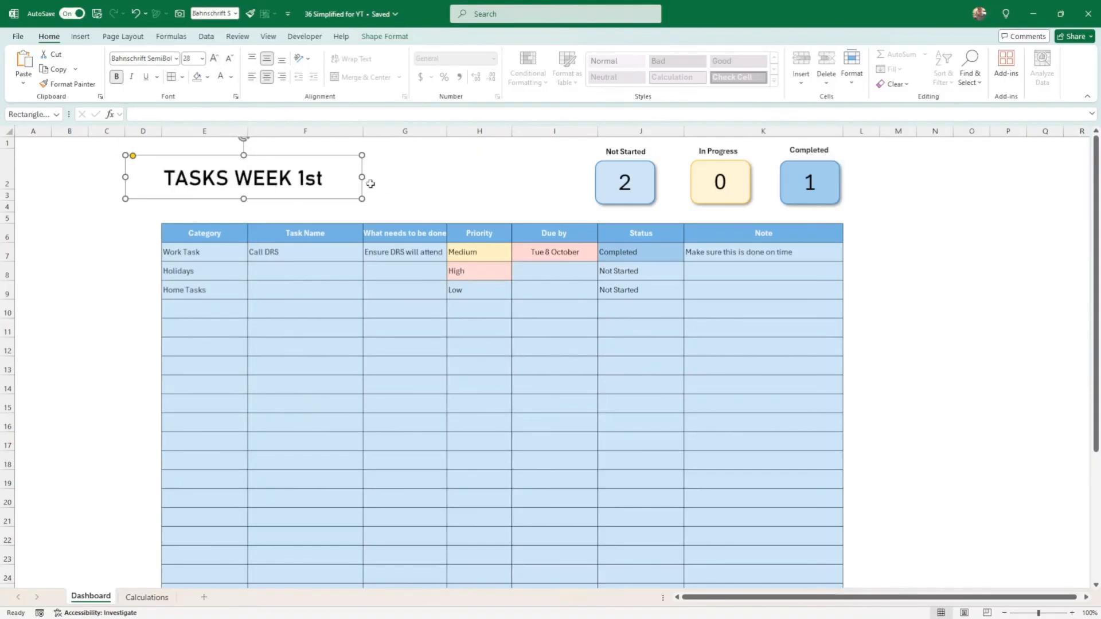
pyautogui.moveTo(361, 177); pyautogui.dragTo(438, 175)
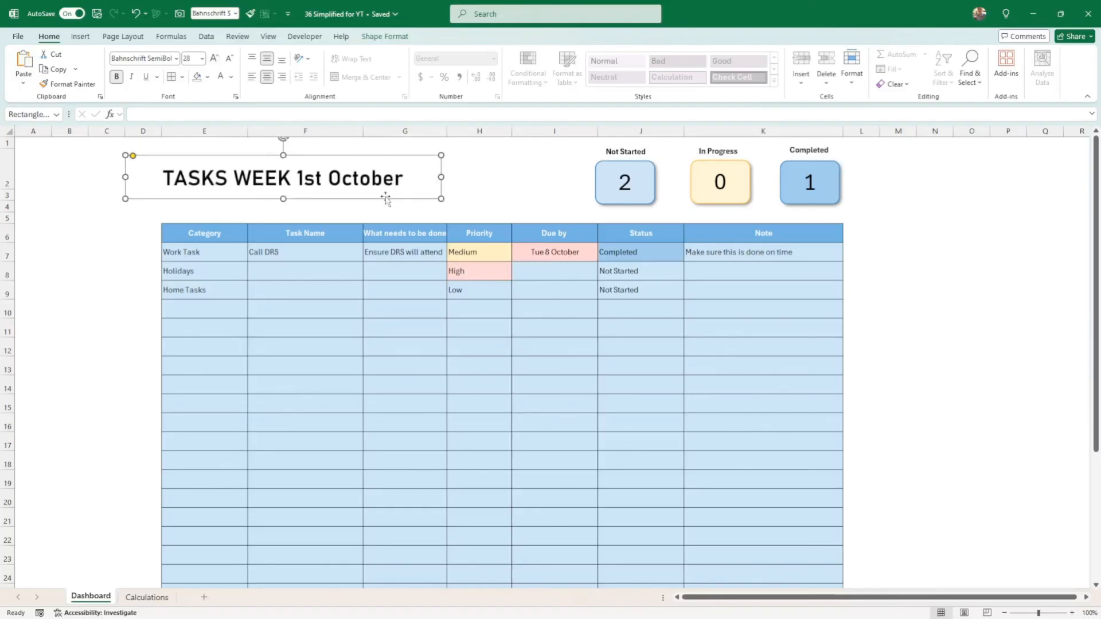
pyautogui.moveTo(385, 199)
pyautogui.mouseDown()
pyautogui.moveTo(407, 199)
pyautogui.moveTo(393, 201)
pyautogui.mouseUp()
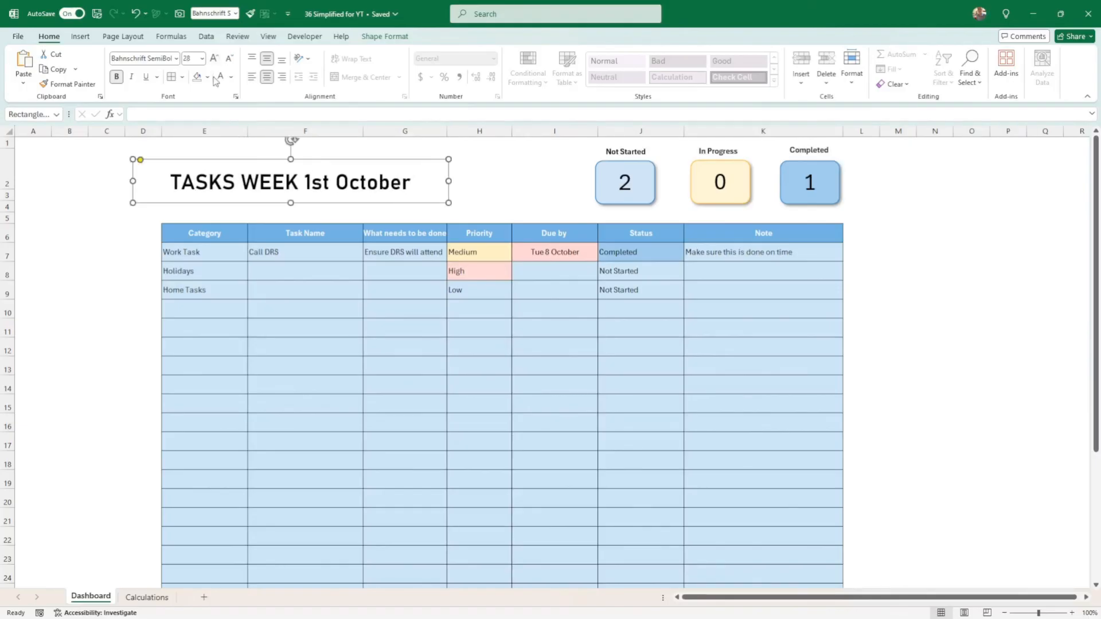
# Change the title font to Bahnschrift SemiBold Condensed and align the title text with the table's left edge
pyautogui.click(176, 59)
pyautogui.scroll(-12, 179, 270)
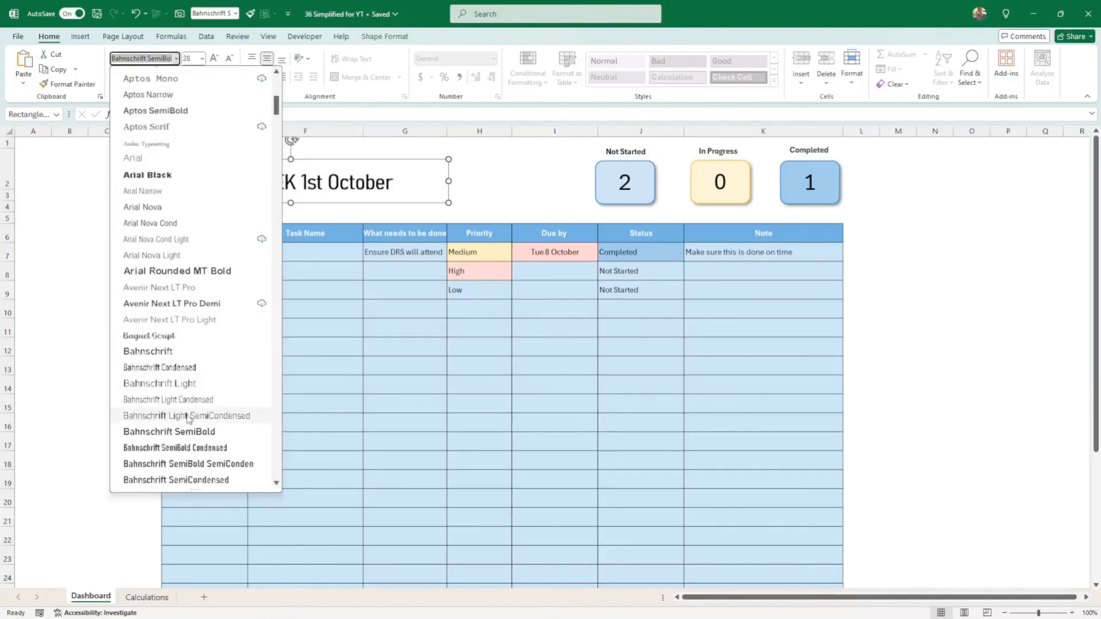
pyautogui.click(172, 448)
pyautogui.moveTo(421, 204); pyautogui.dragTo(334, 205)
pyautogui.click(324, 290)
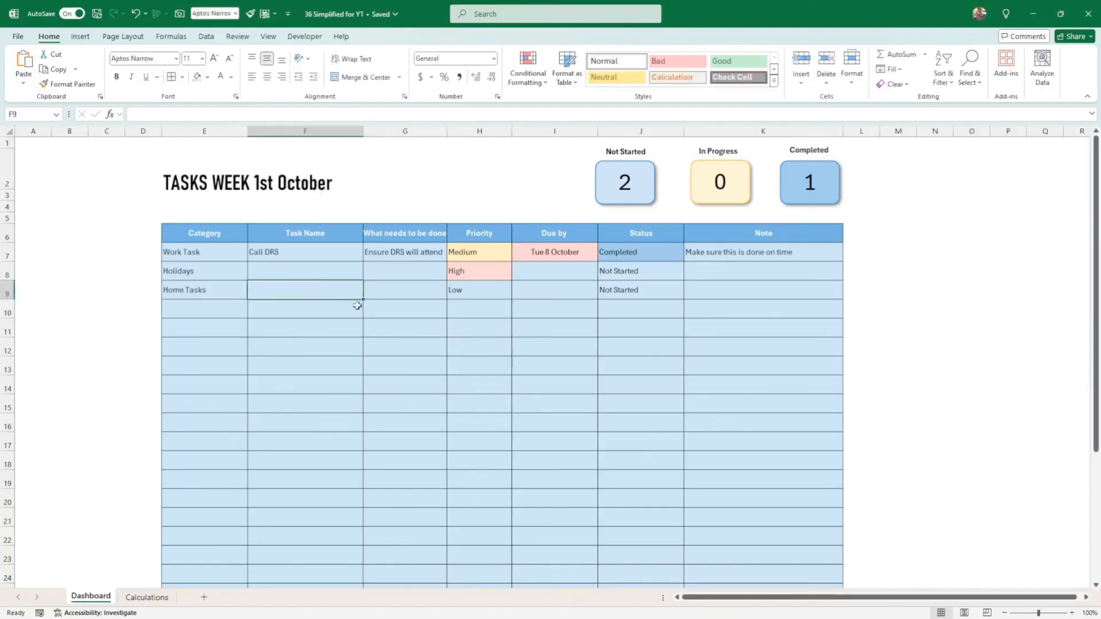
# Examine the Due by column on the Dashboard sheet and select cell D8 below the status counts on the Calculations sheet
pyautogui.click(563, 294)
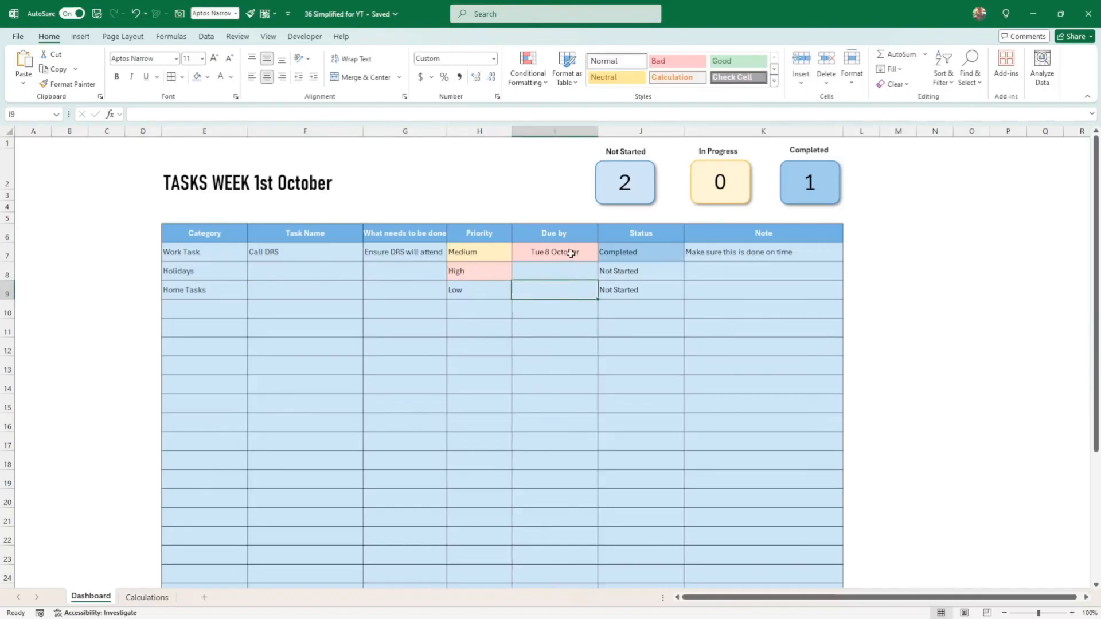
pyautogui.click(571, 253)
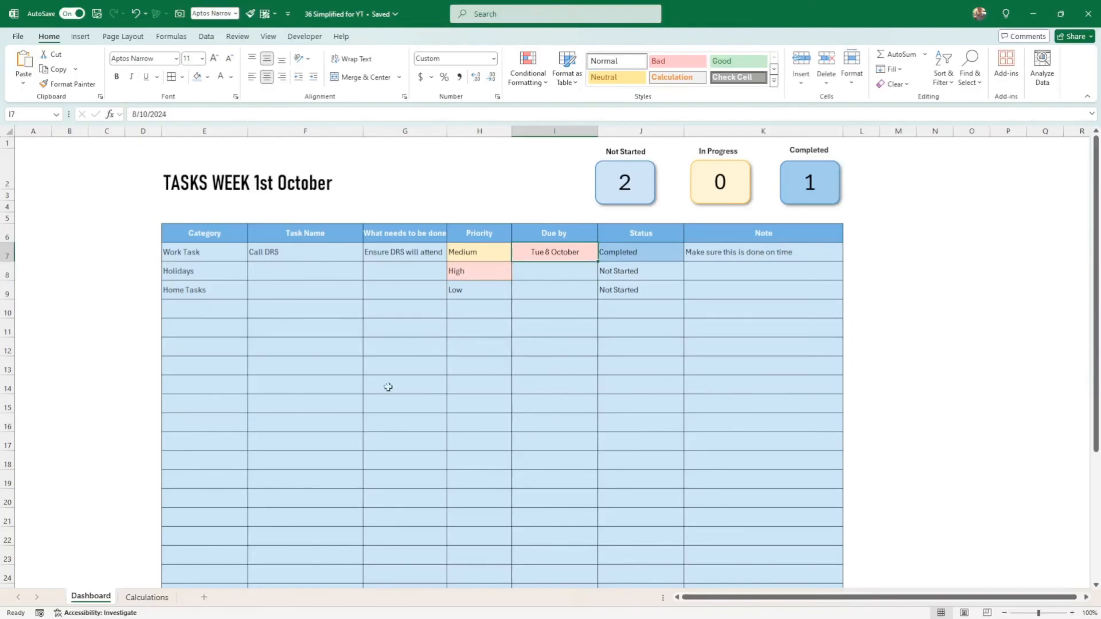
pyautogui.click(145, 597)
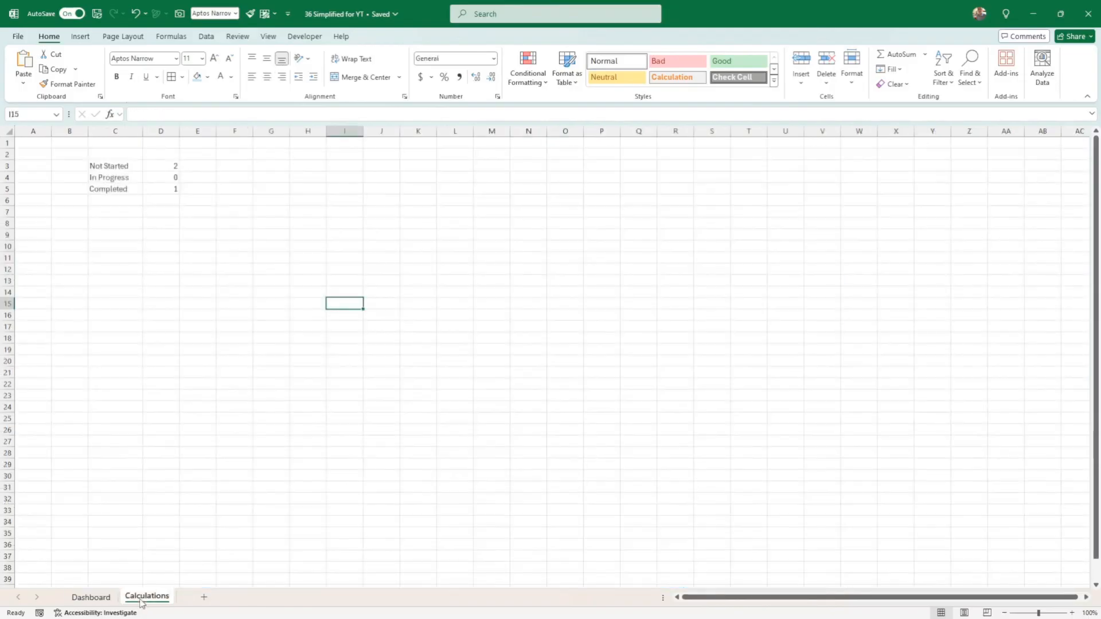
pyautogui.click(113, 222)
pyautogui.click(154, 226)
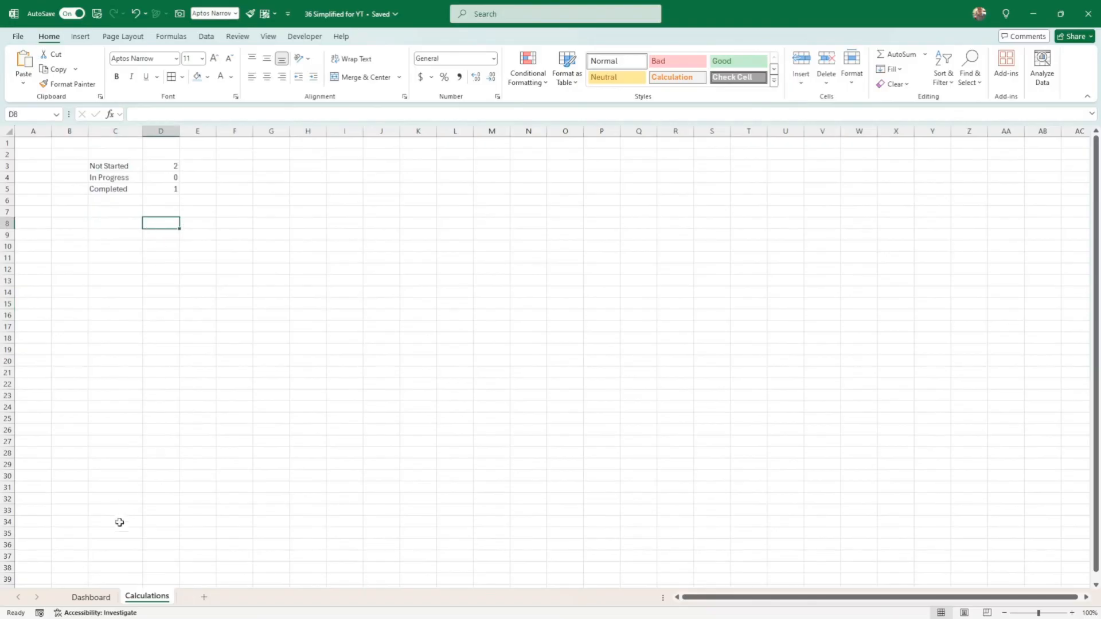
pyautogui.click(91, 597)
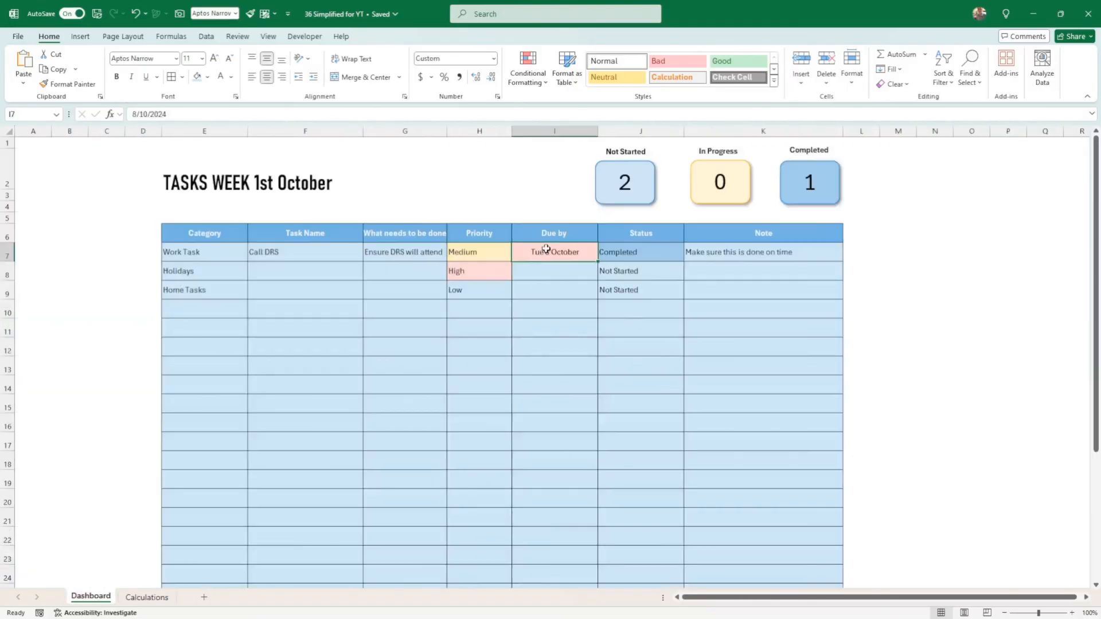
pyautogui.moveTo(548, 254); pyautogui.dragTo(570, 582)
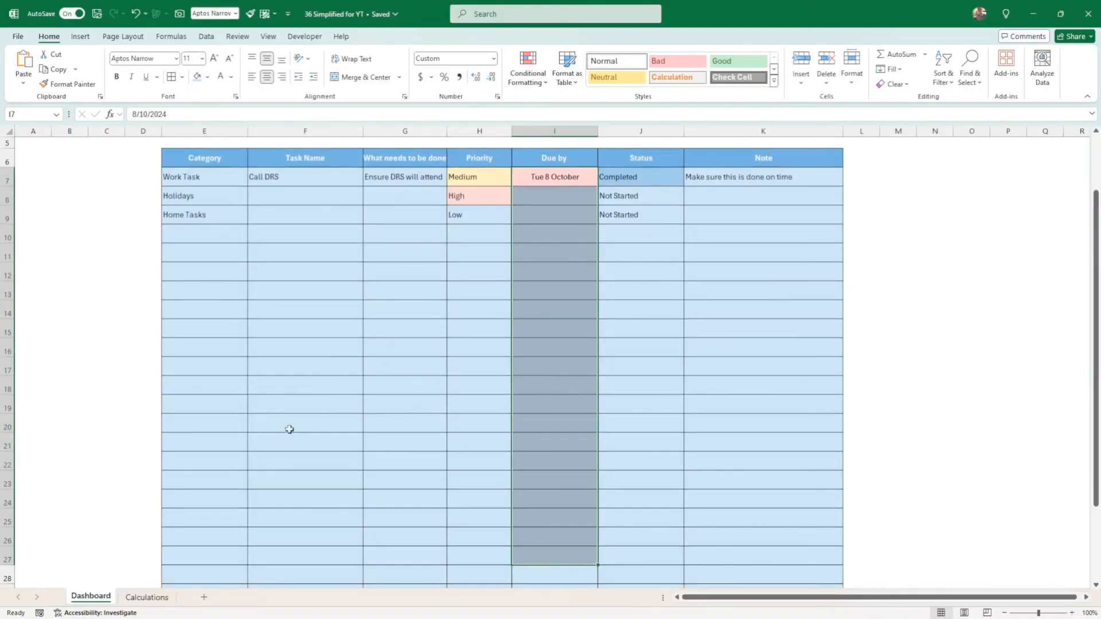
pyautogui.click(147, 597)
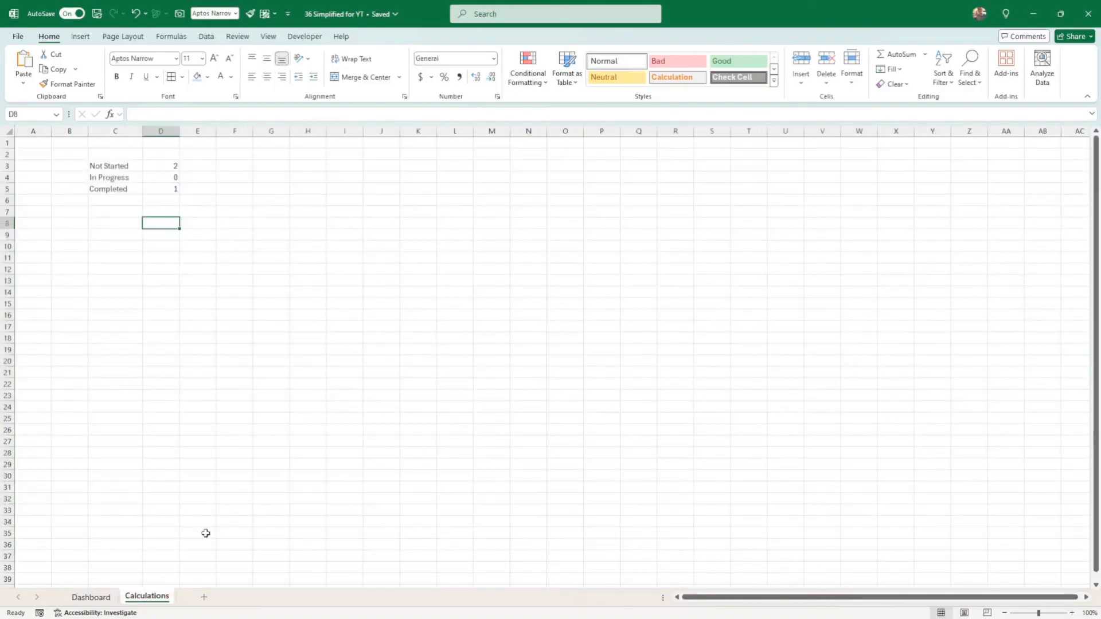
# Enter =COUNTIF(Dashboard!I7:I31,TODAY()) in cell D8 of the Calculations sheet to count tasks due today
pyautogui.write('=c')
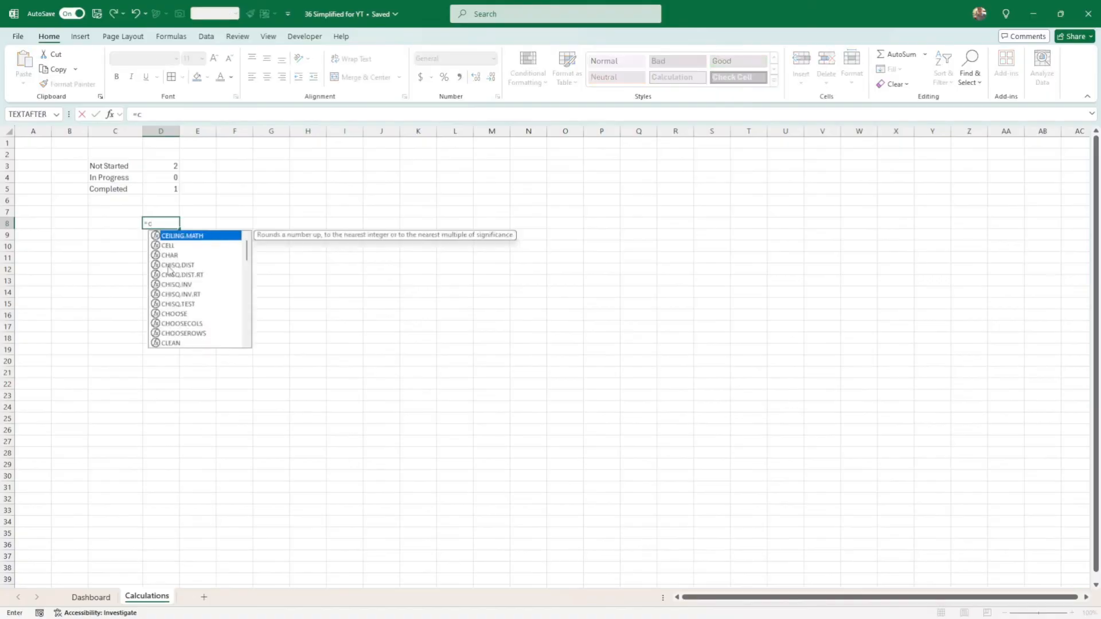
pyautogui.write('ountif(')
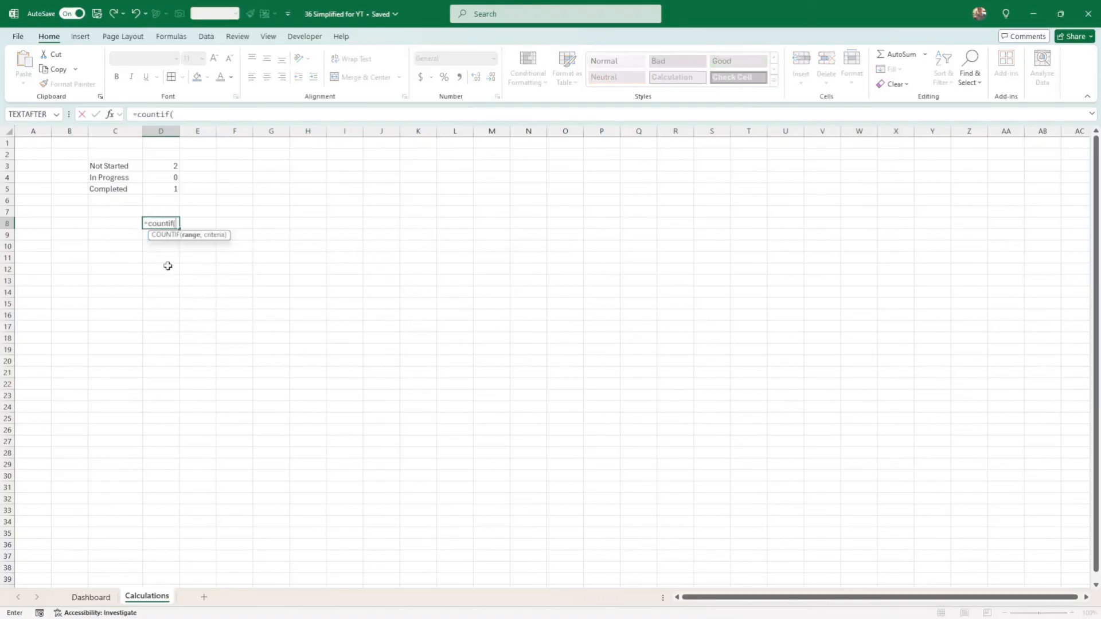
pyautogui.click(91, 597)
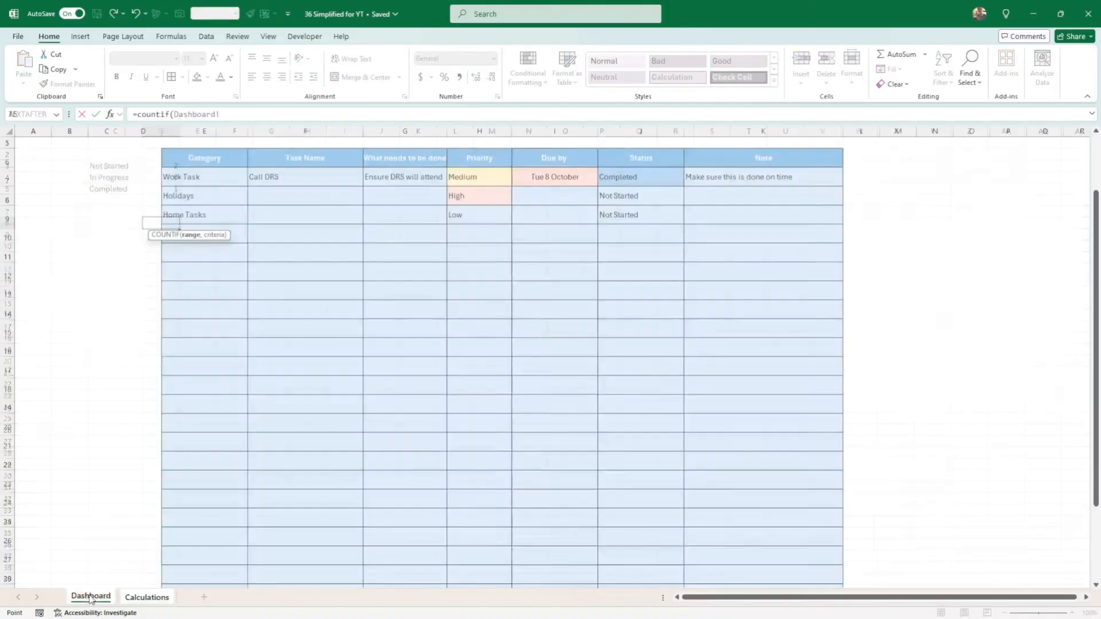
pyautogui.moveTo(563, 177); pyautogui.dragTo(552, 530)
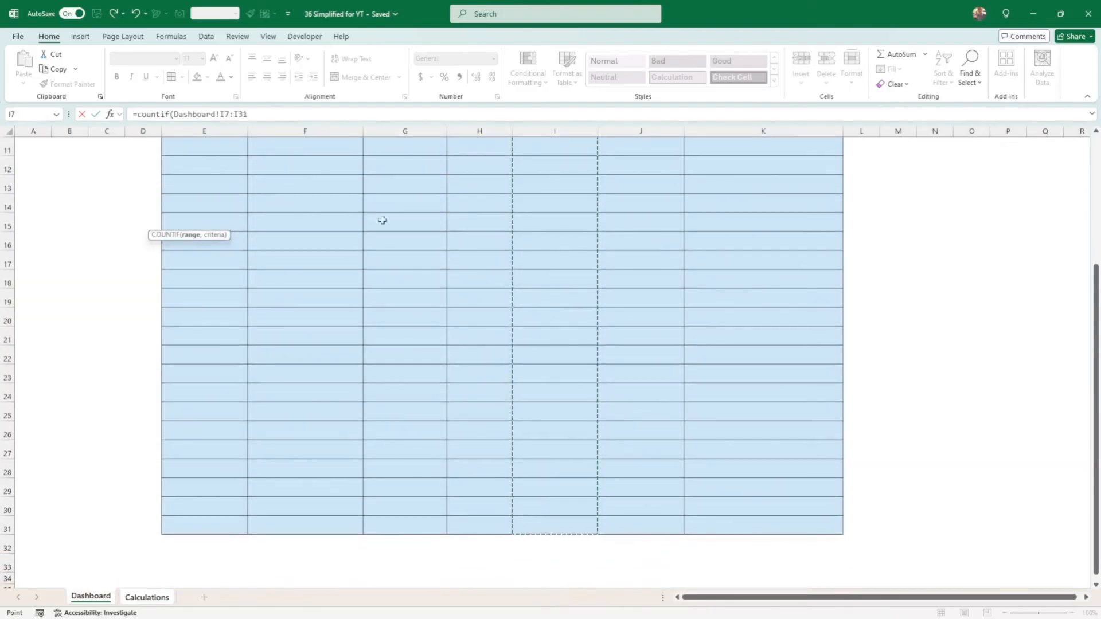
pyautogui.click(268, 115)
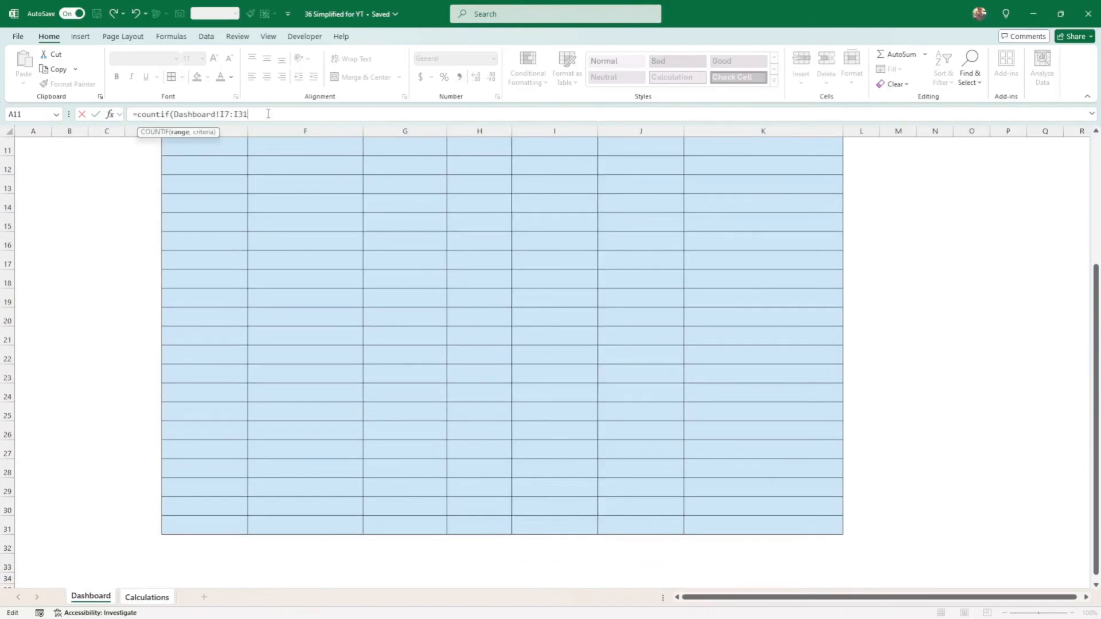
pyautogui.write(',t')
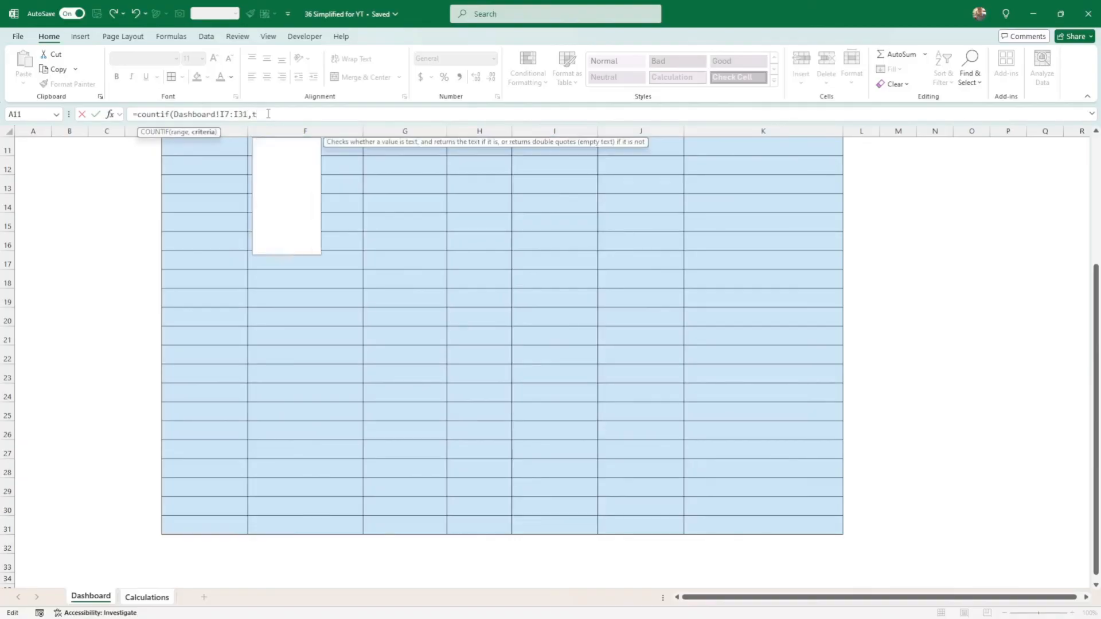
pyautogui.write('oday()')
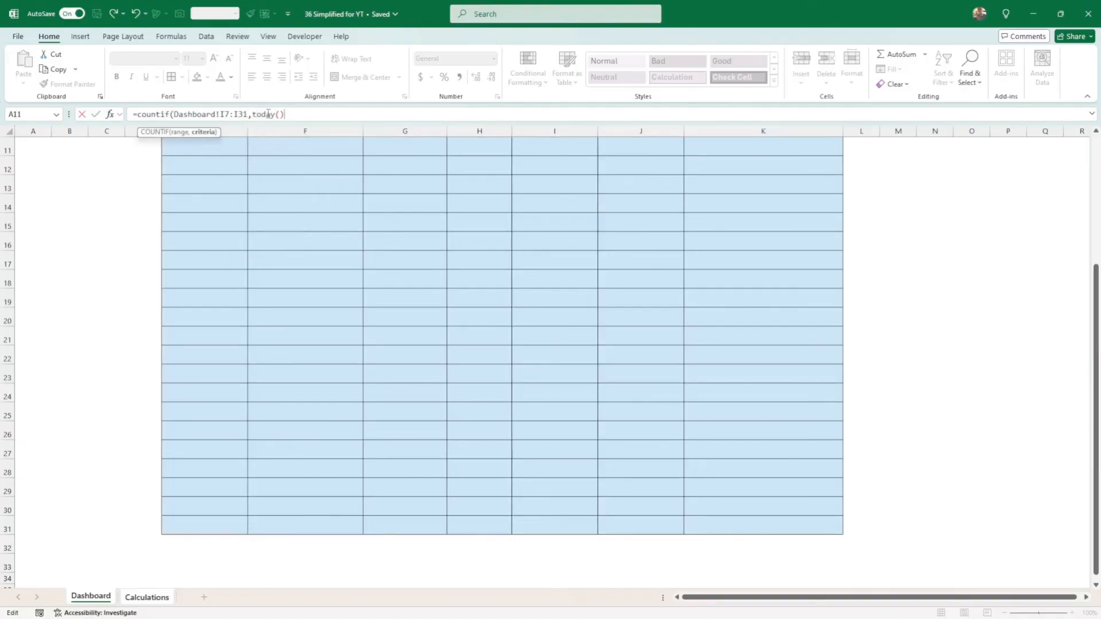
pyautogui.write(')')
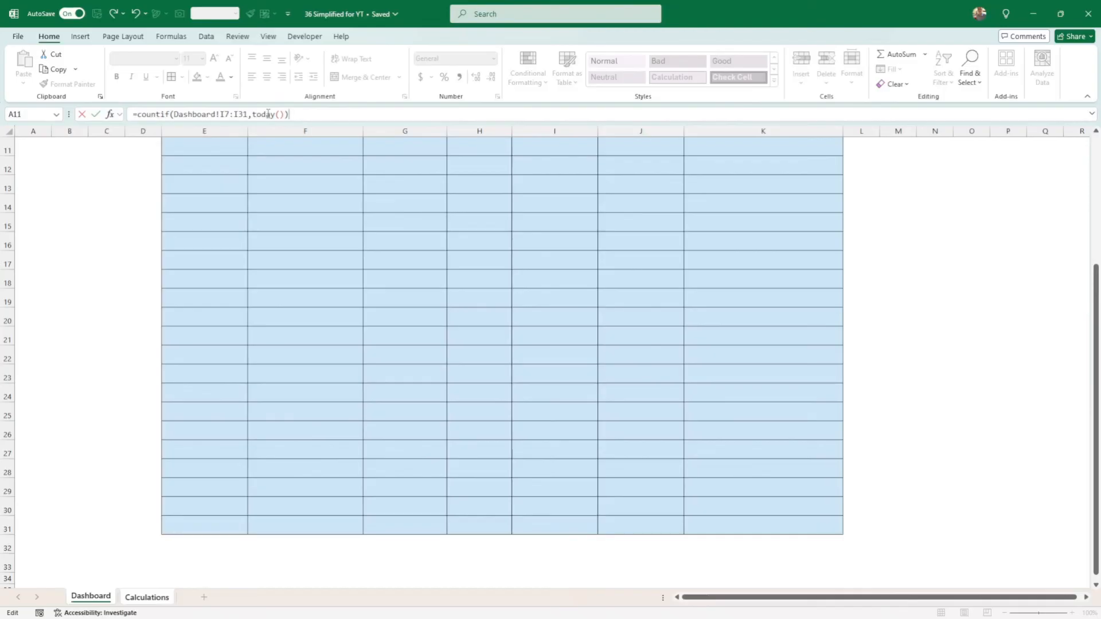
pyautogui.press('Return')
pyautogui.press('Up')
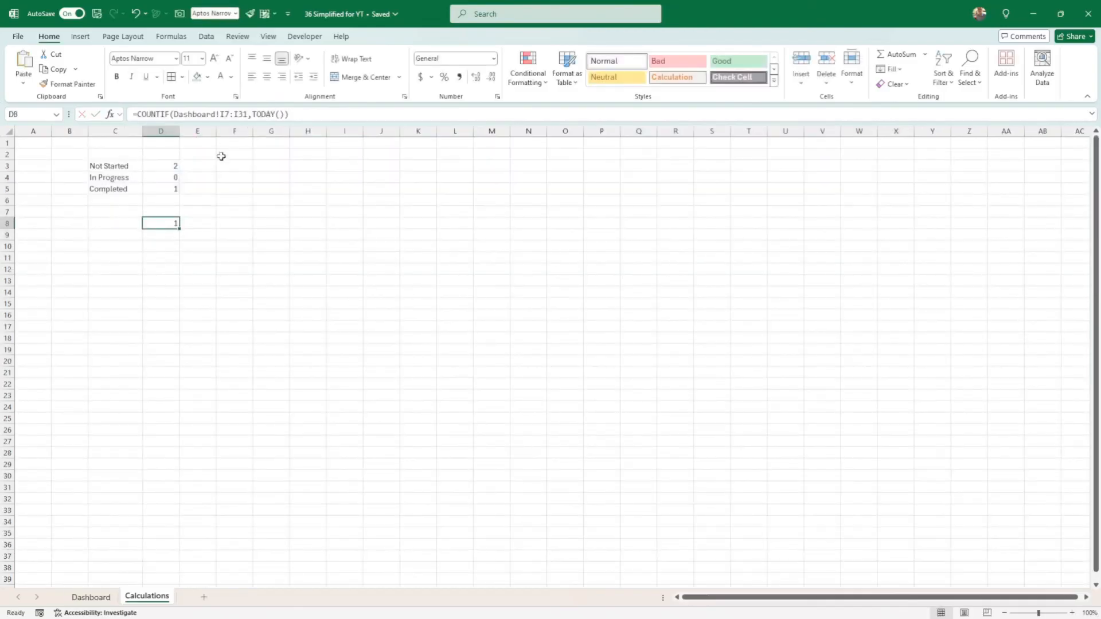
# Label the new count by entering "Due today" in cell C8
pyautogui.click(135, 220)
pyautogui.write('Due today')
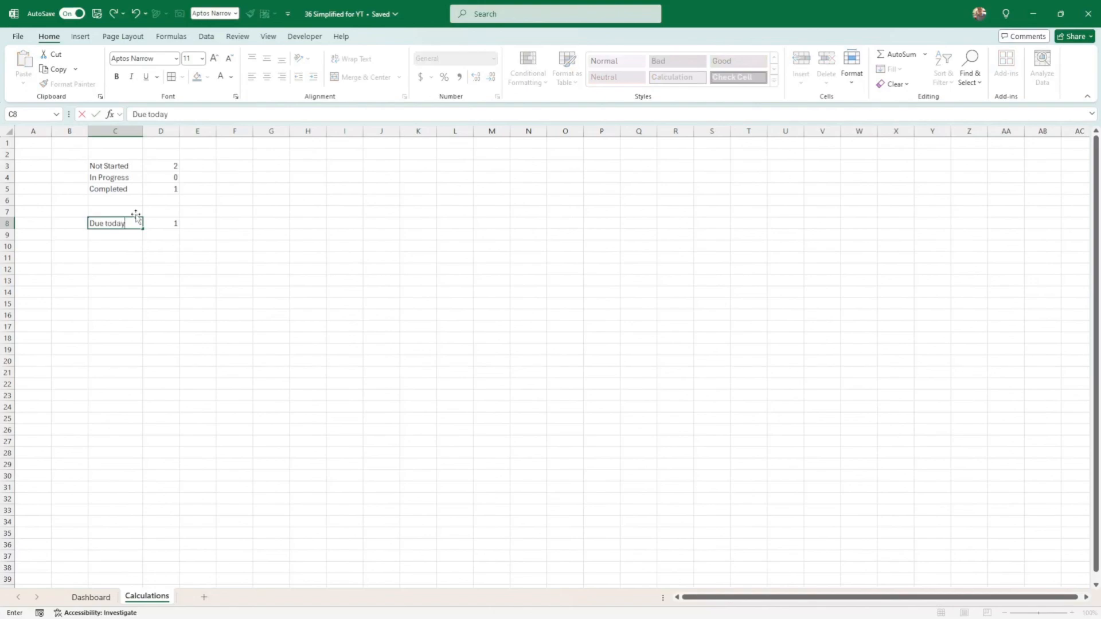
pyautogui.press('Return')
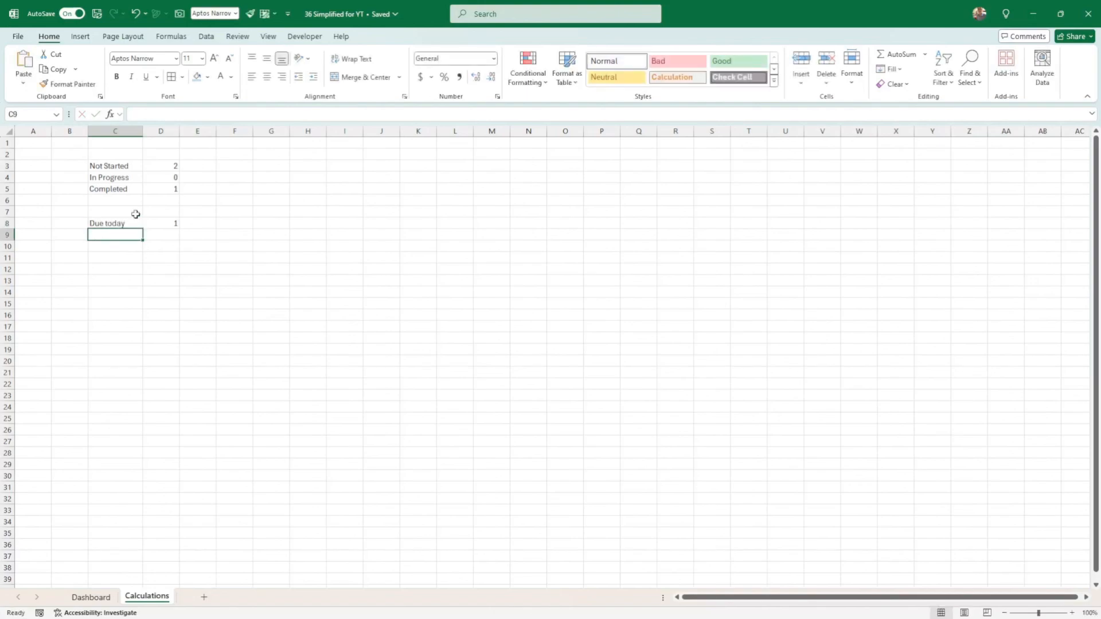
# On the Dashboard, set the Holidays due date to 8/10 and the Home Tasks due date to 9/10, and check the Due today count
pyautogui.click(91, 597)
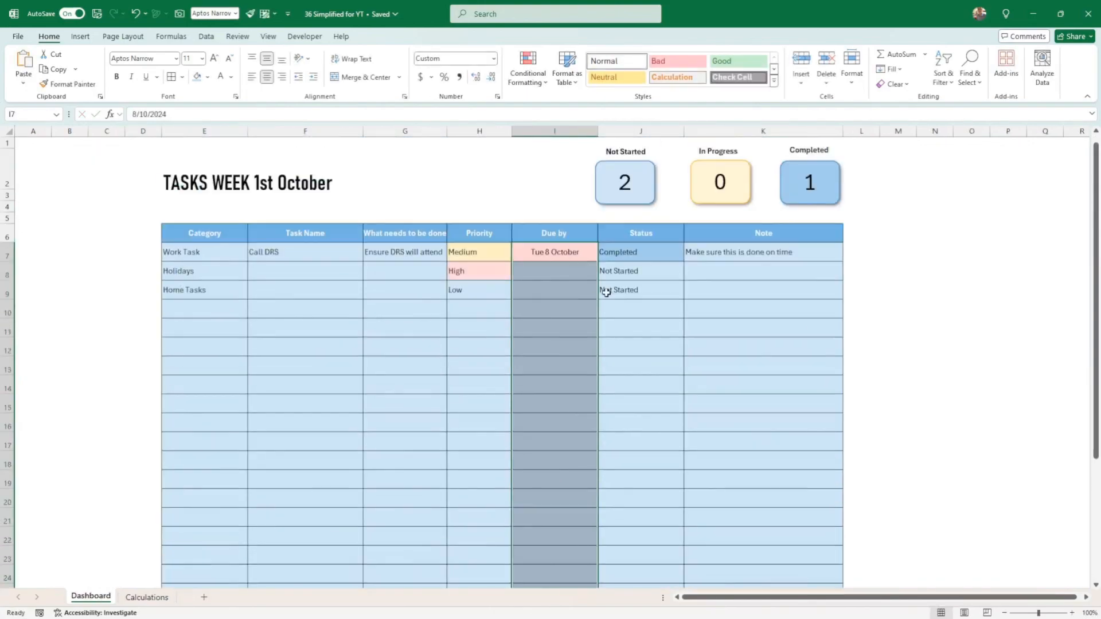
pyautogui.click(578, 267)
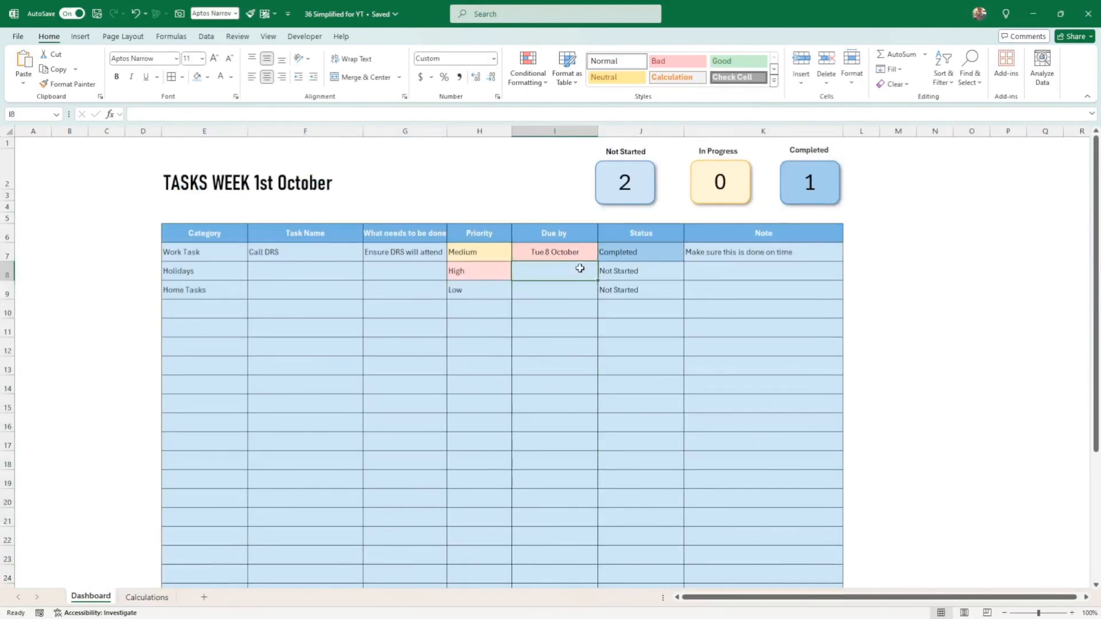
pyautogui.write('8/10')
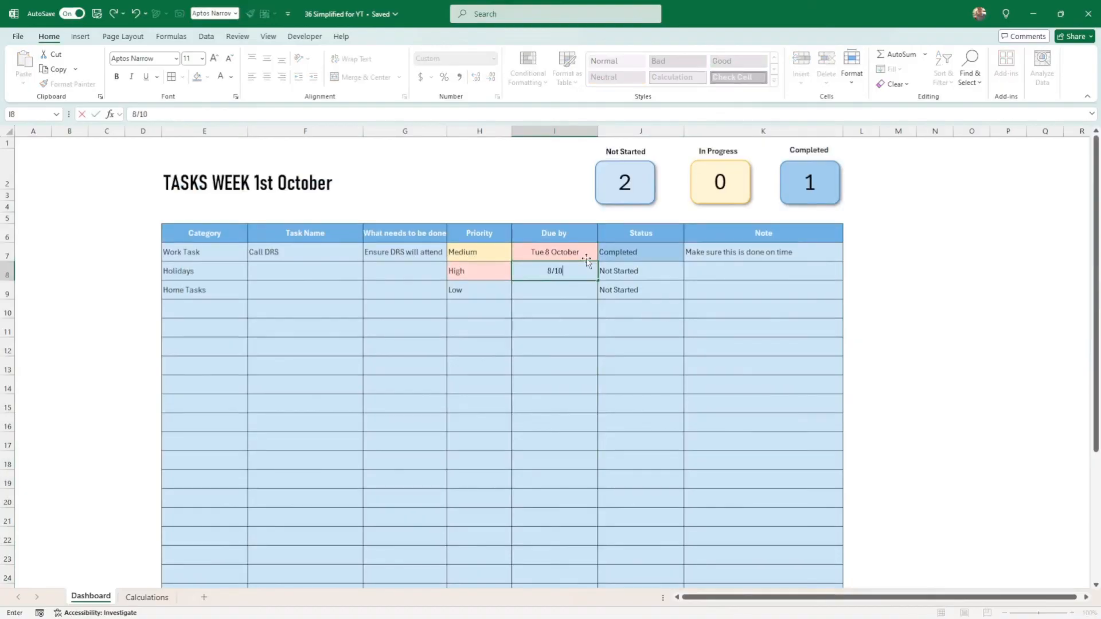
pyautogui.press('Return')
pyautogui.write('9/10')
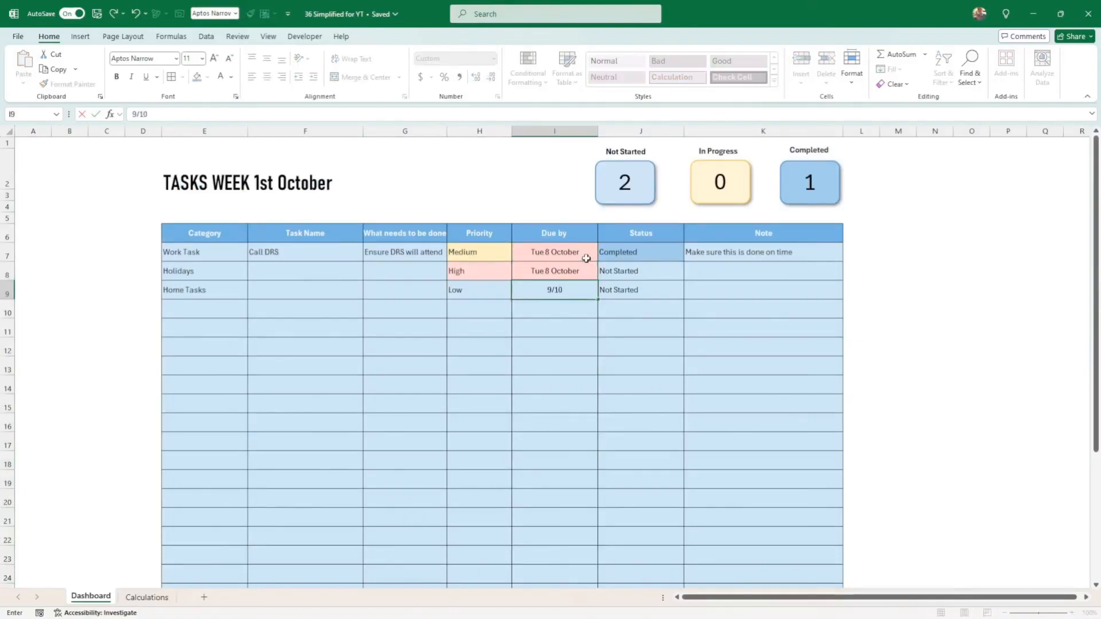
pyautogui.press('Return')
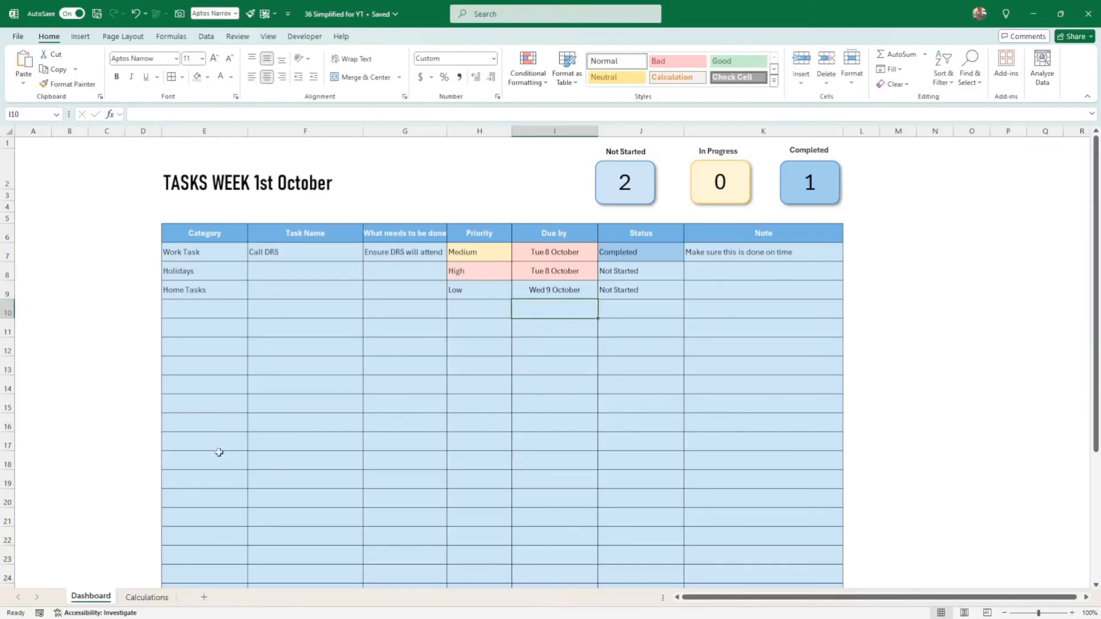
pyautogui.click(147, 597)
pyautogui.click(91, 597)
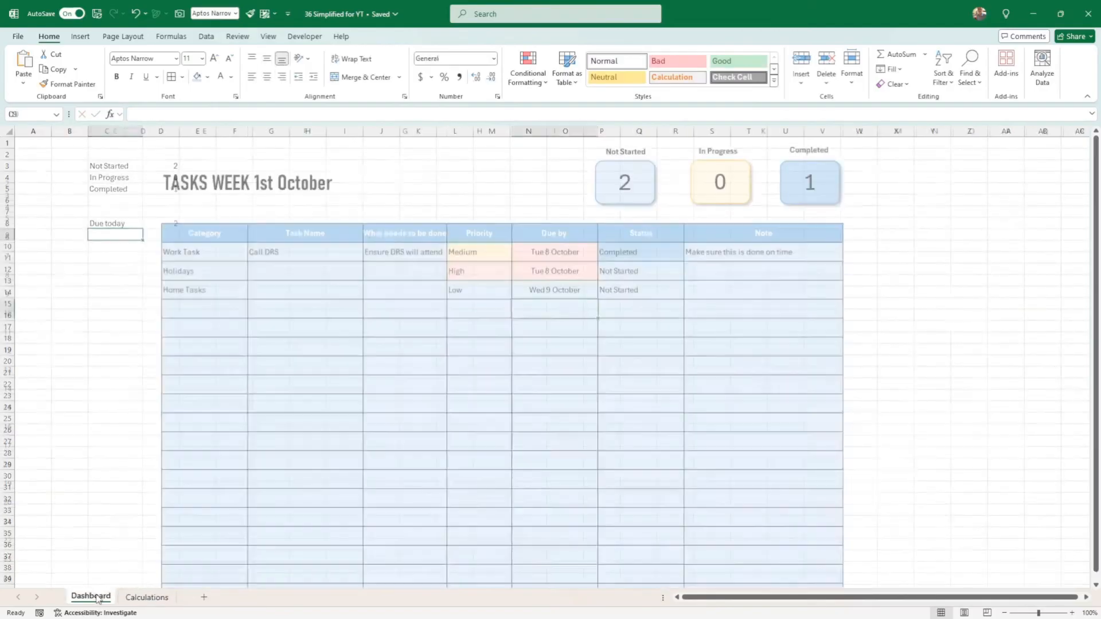
# Duplicate the Not Started count rectangle and place the copy just left of it, above the Due by column
pyautogui.click(633, 203)
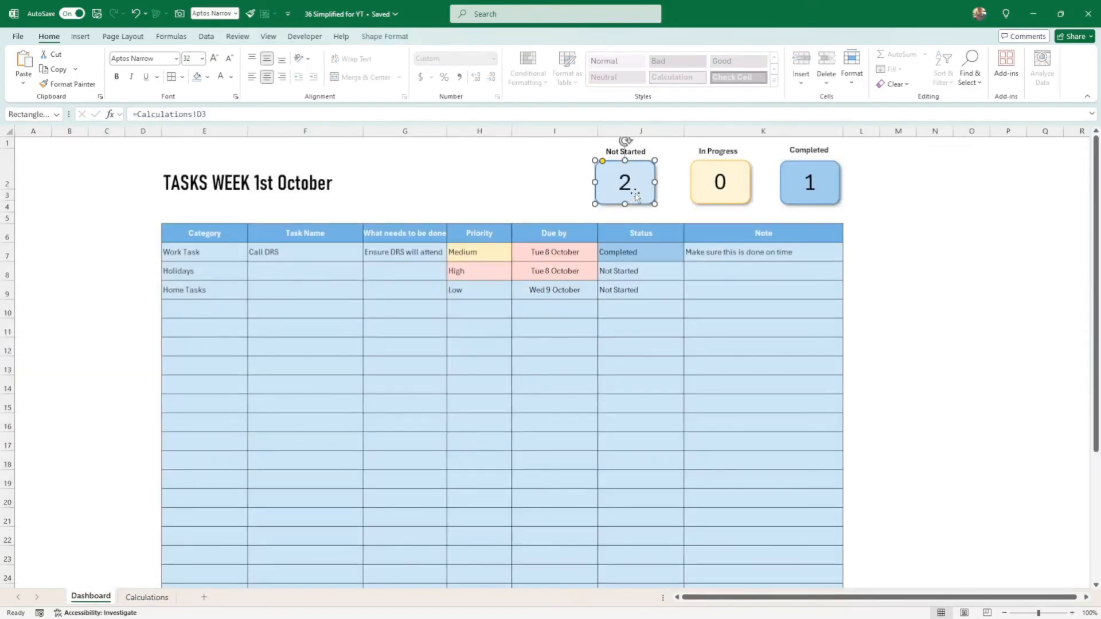
pyautogui.hotkey('ctrl', 'd')
pyautogui.moveTo(655, 217); pyautogui.dragTo(559, 203)
pyautogui.click(608, 214)
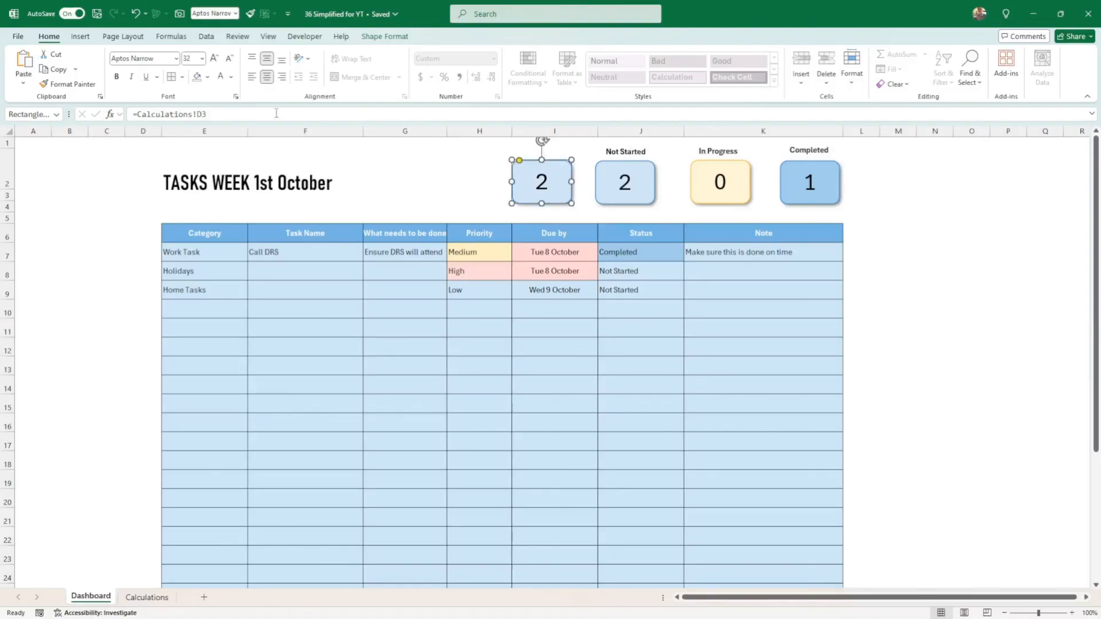
# Fill the duplicated rectangle with the light pink from the recent colors
pyautogui.click(208, 77)
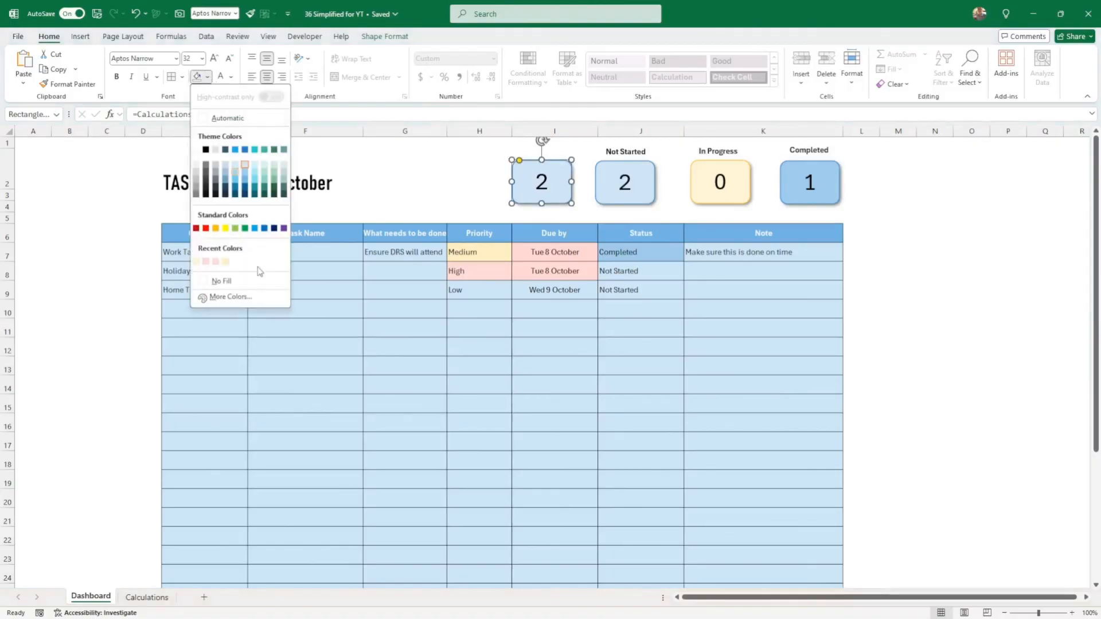
pyautogui.click(206, 262)
pyautogui.click(415, 151)
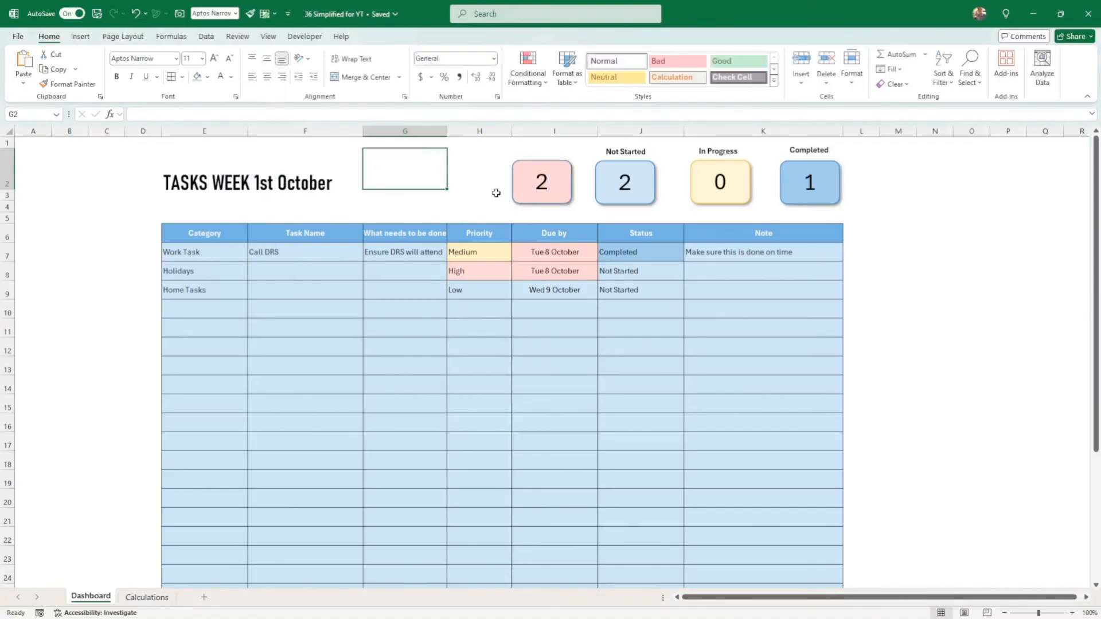
# Give the pink rectangle a slightly darker custom outline color, #FFA3A3
pyautogui.click(542, 197)
pyautogui.click(390, 36)
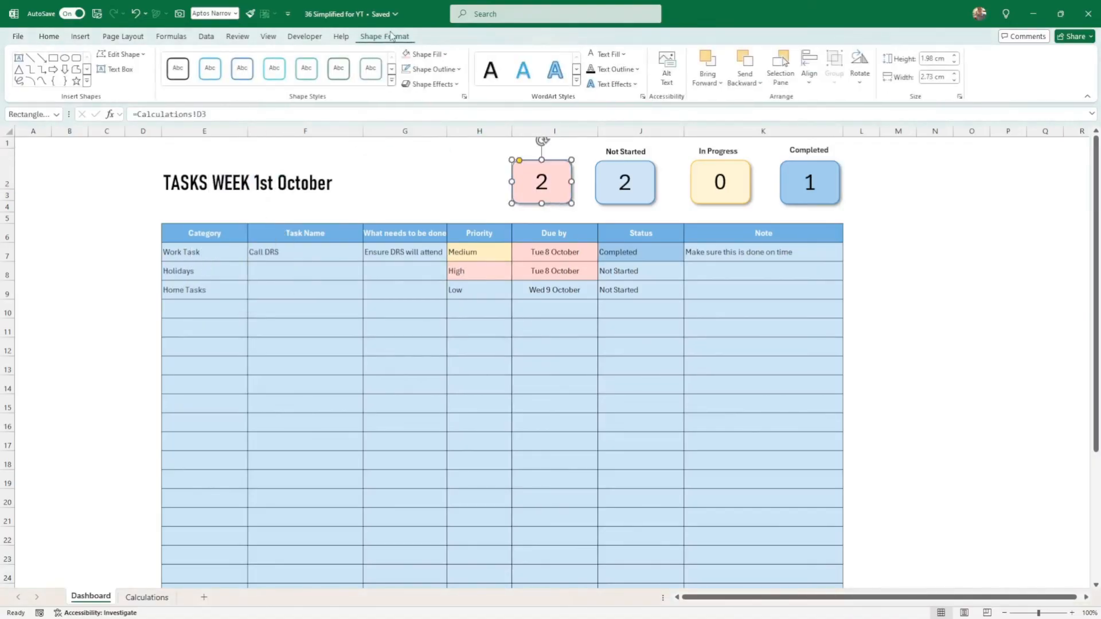
pyautogui.click(431, 69)
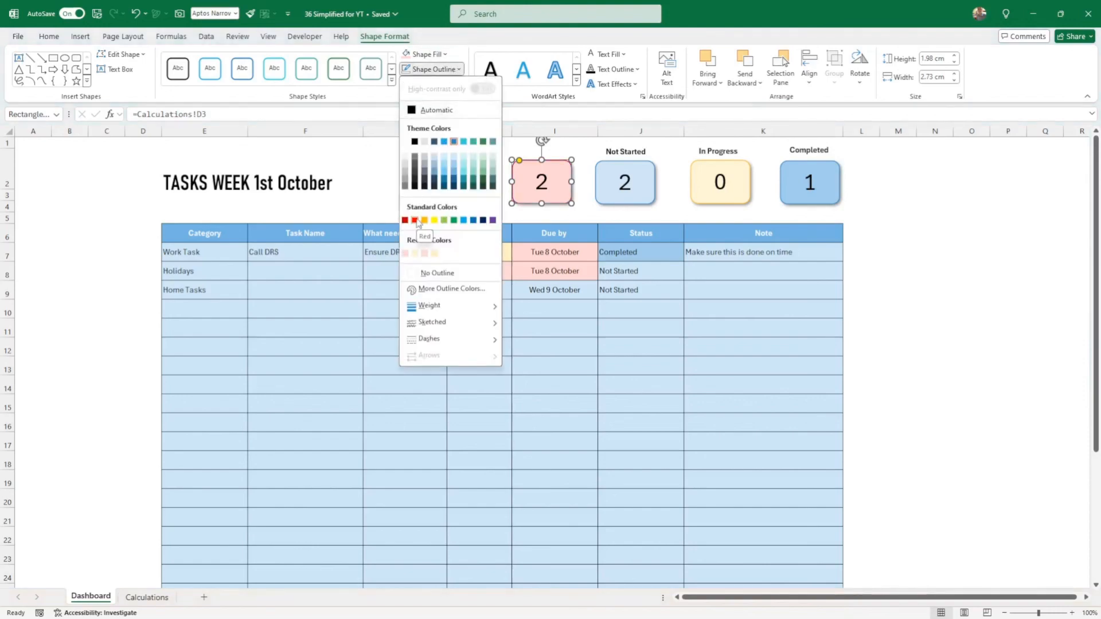
pyautogui.click(442, 288)
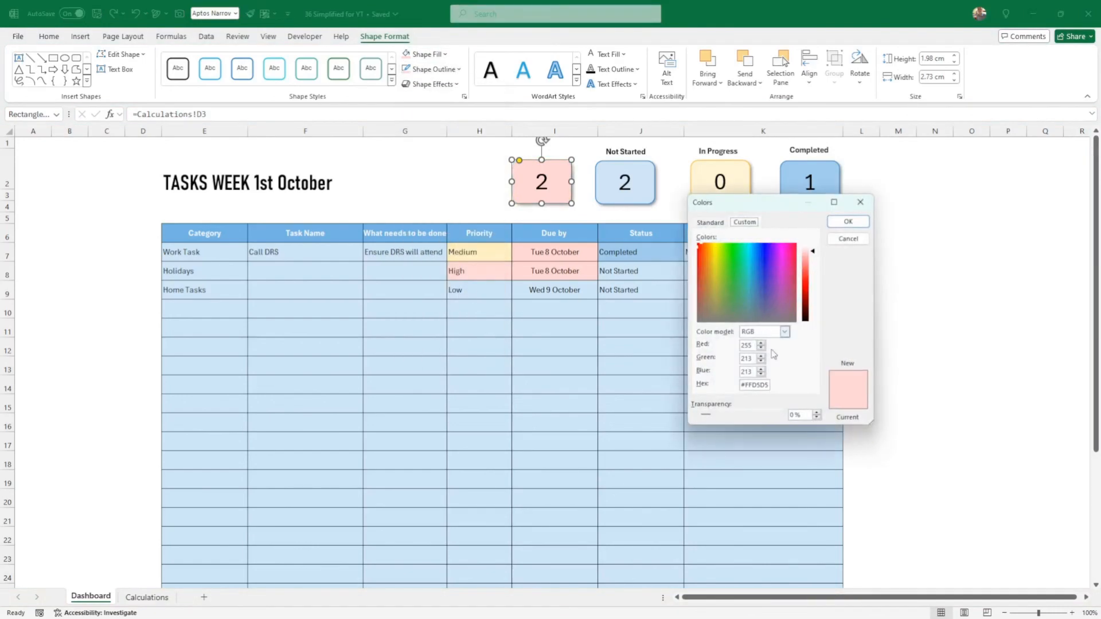
pyautogui.moveTo(811, 256); pyautogui.dragTo(812, 258)
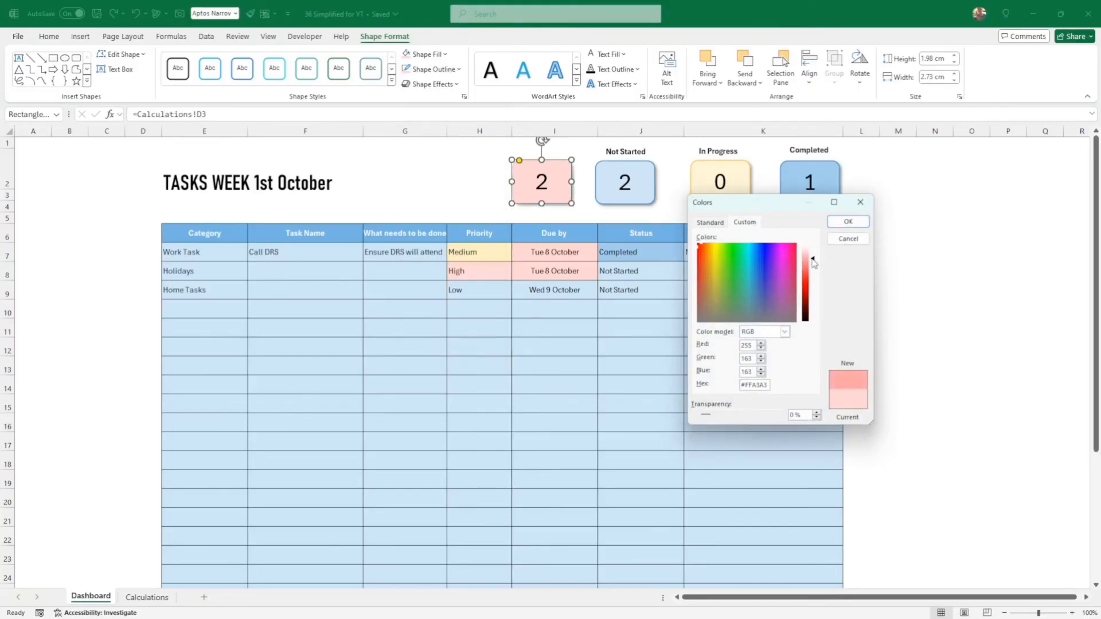
pyautogui.click(848, 221)
pyautogui.click(929, 271)
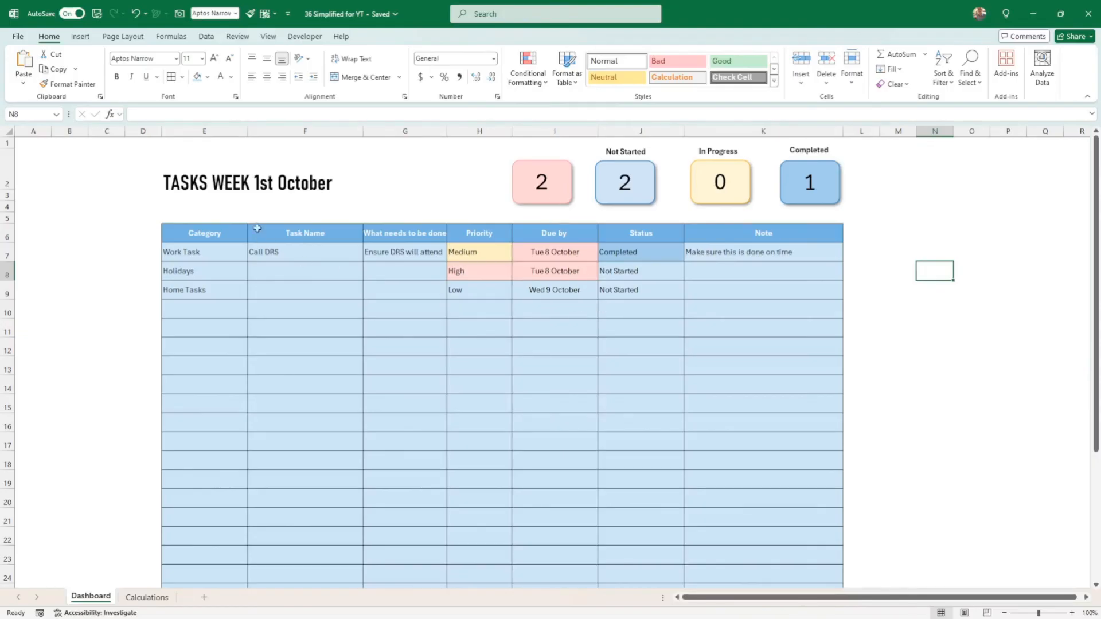
# Duplicate the Not Started label, place the copy above the pink count rectangle and change its text to "Due Today"
pyautogui.click(241, 196)
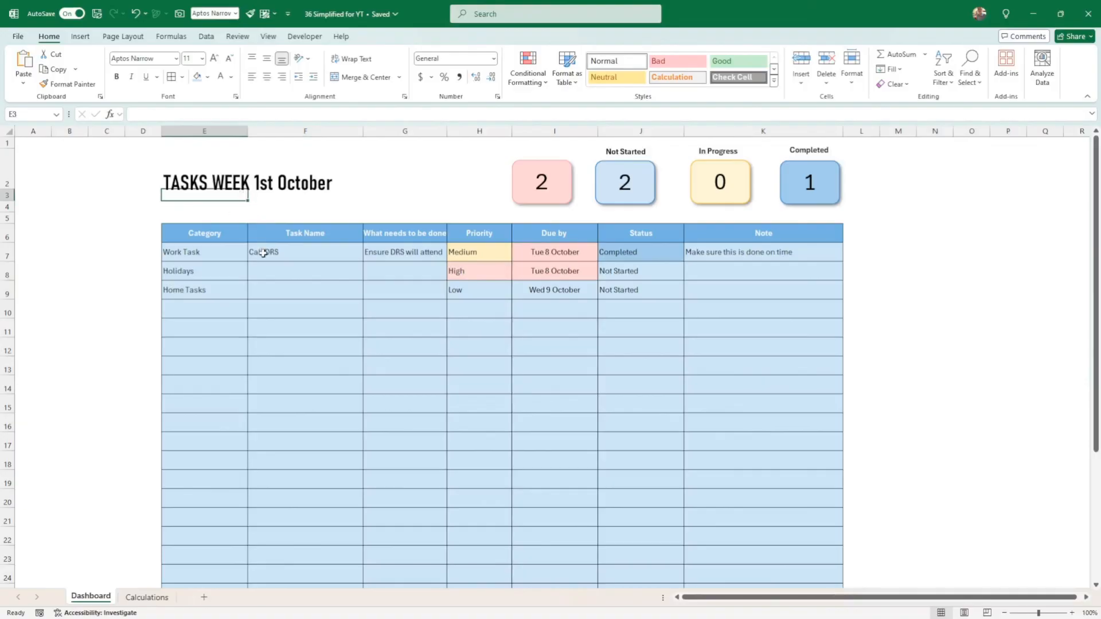
pyautogui.click(263, 285)
pyautogui.click(643, 150)
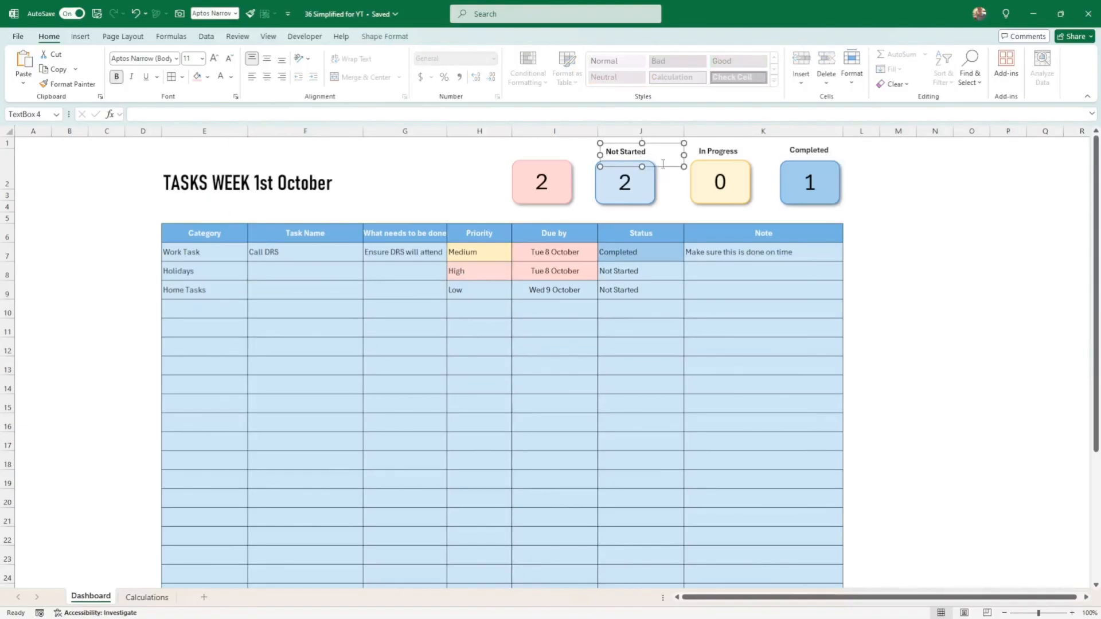
pyautogui.hotkey('ctrl', 'd')
pyautogui.moveTo(672, 176); pyautogui.dragTo(580, 167)
pyautogui.tripleClick(553, 153)
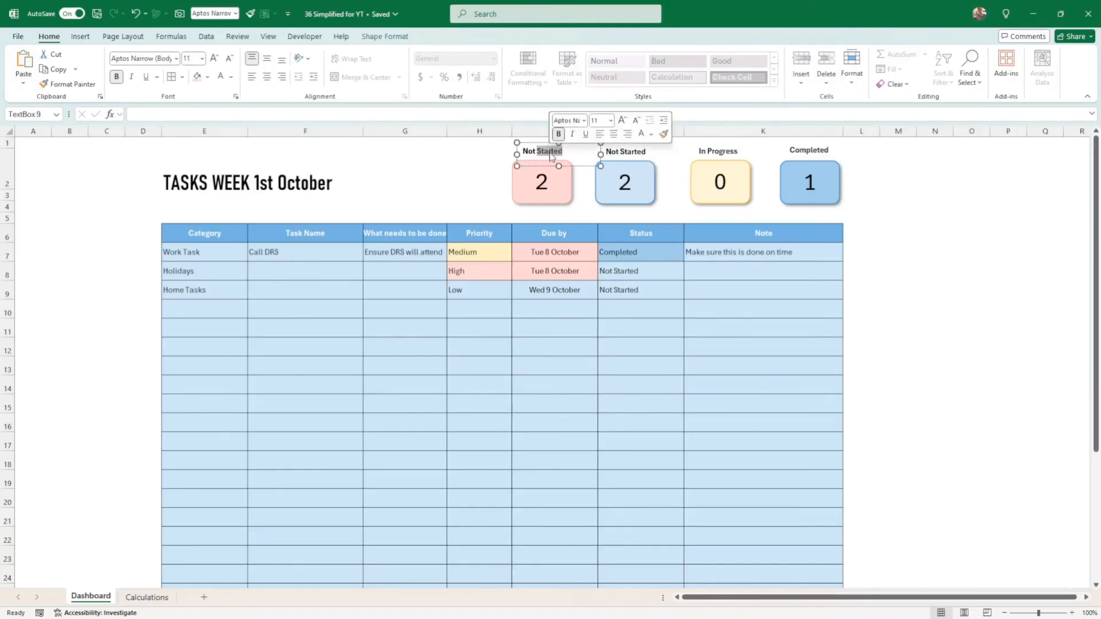
pyautogui.write('Due Today')
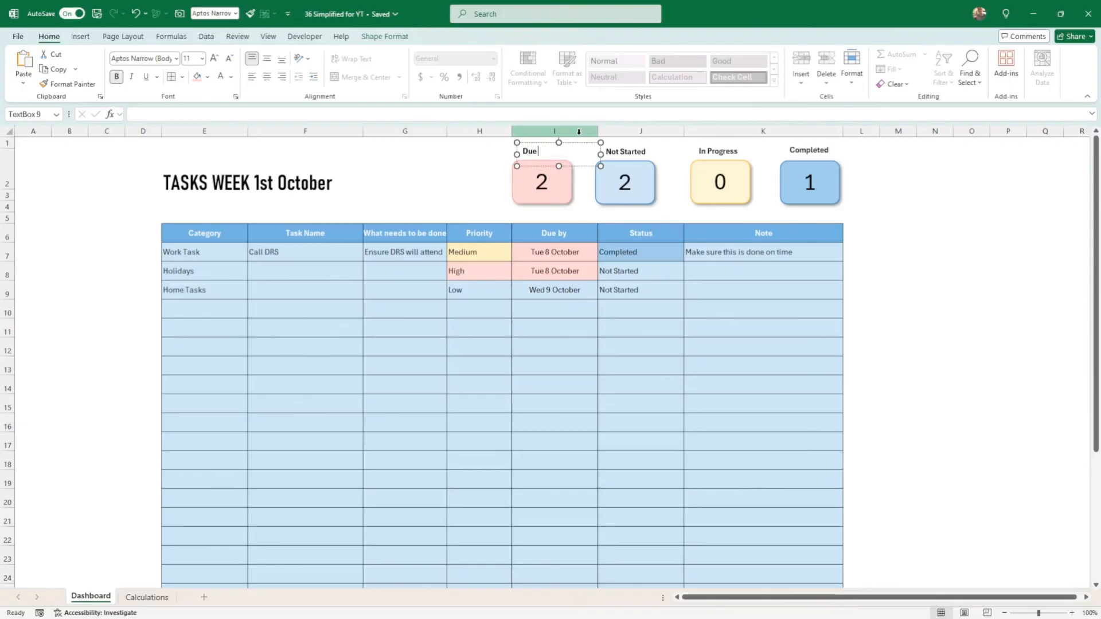
pyautogui.click(911, 230)
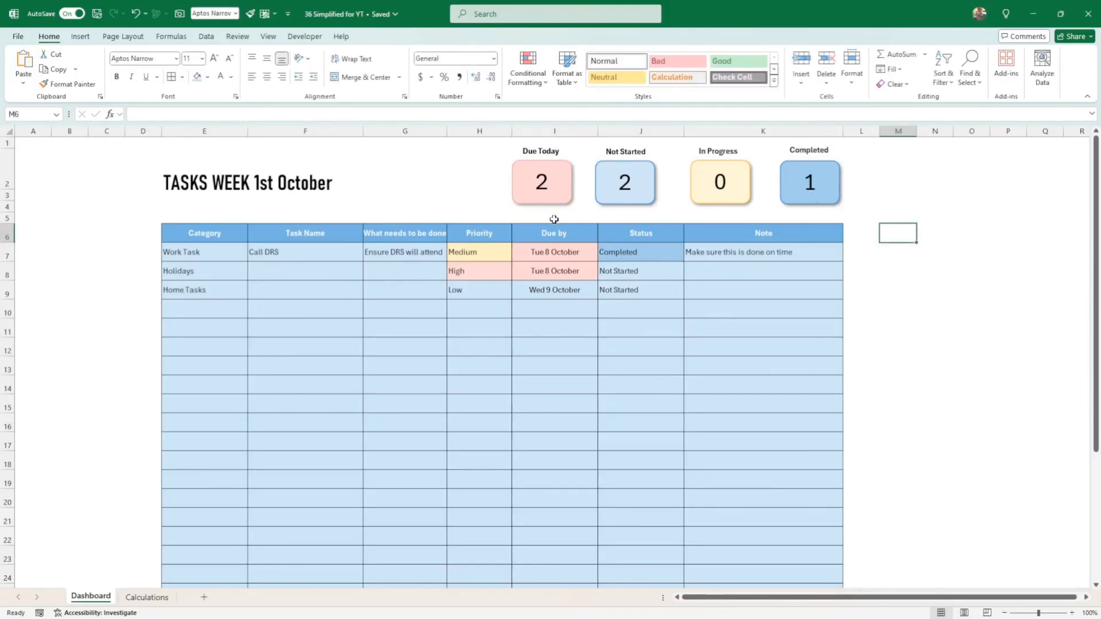
# Shift the pink count rectangle and its Due Today label slightly left, away from the Not Started rectangle
pyautogui.moveTo(540, 199); pyautogui.dragTo(525, 199)
pyautogui.click(538, 151)
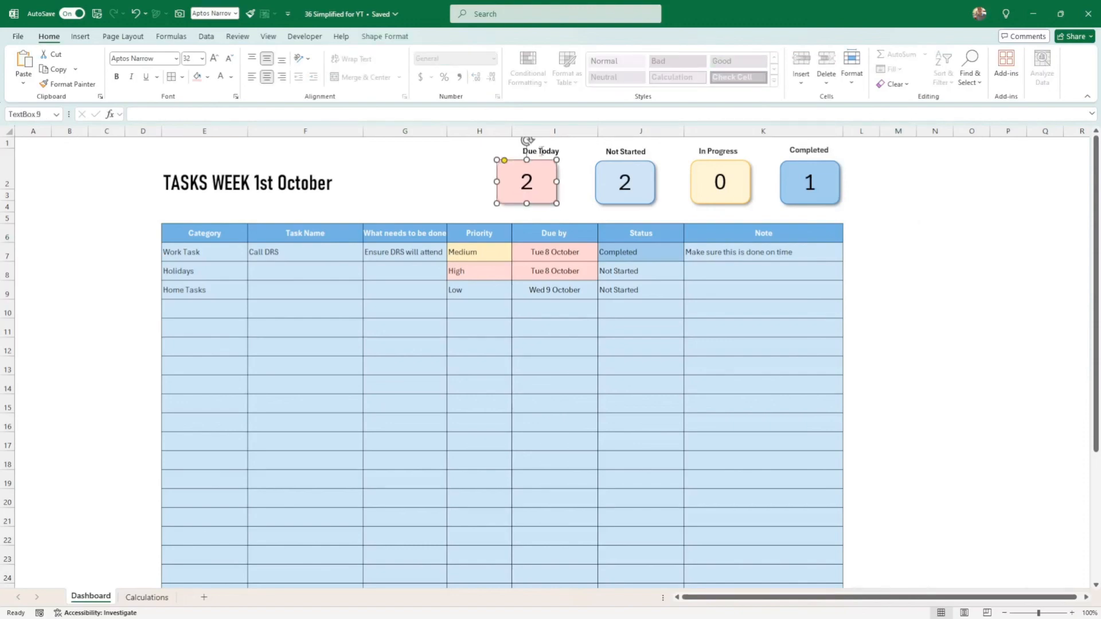
pyautogui.moveTo(573, 166); pyautogui.dragTo(558, 160)
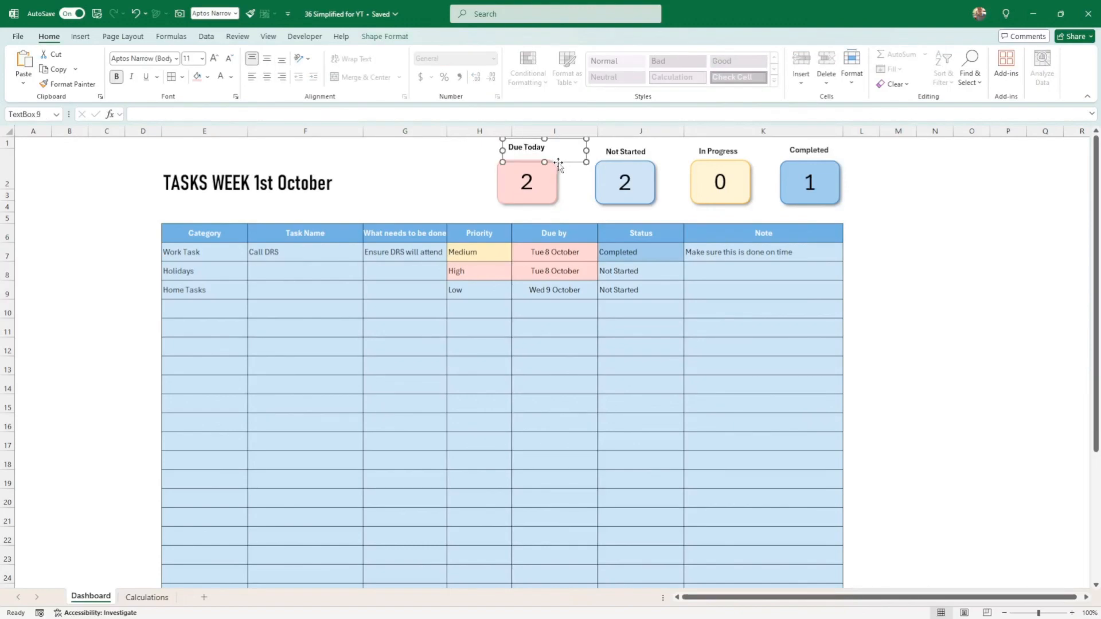
pyautogui.moveTo(542, 204); pyautogui.dragTo(546, 200)
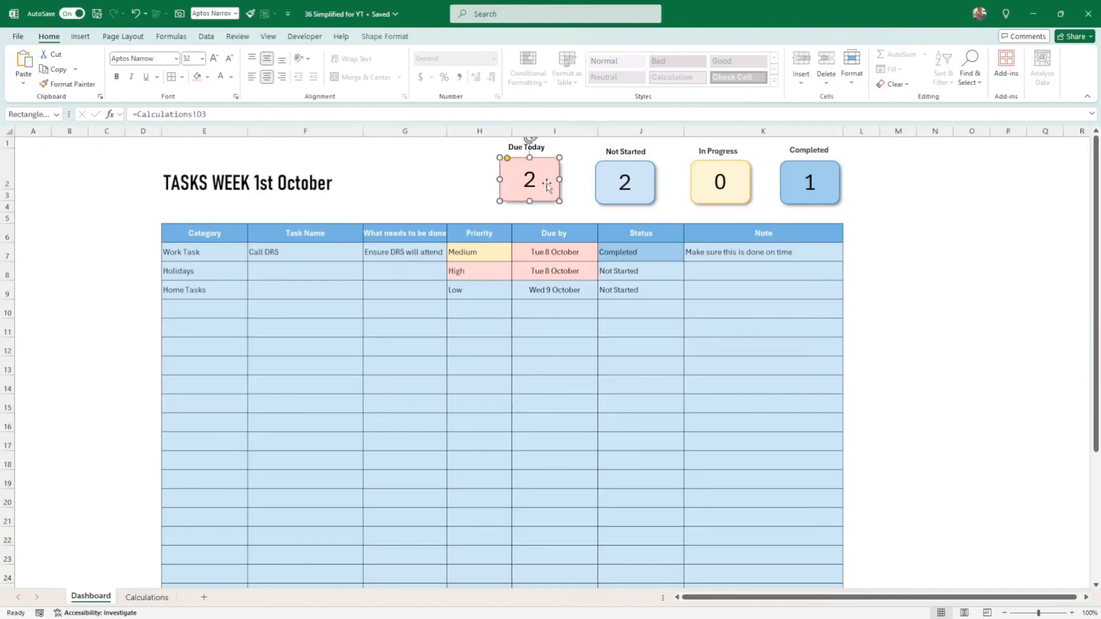
pyautogui.click(546, 148)
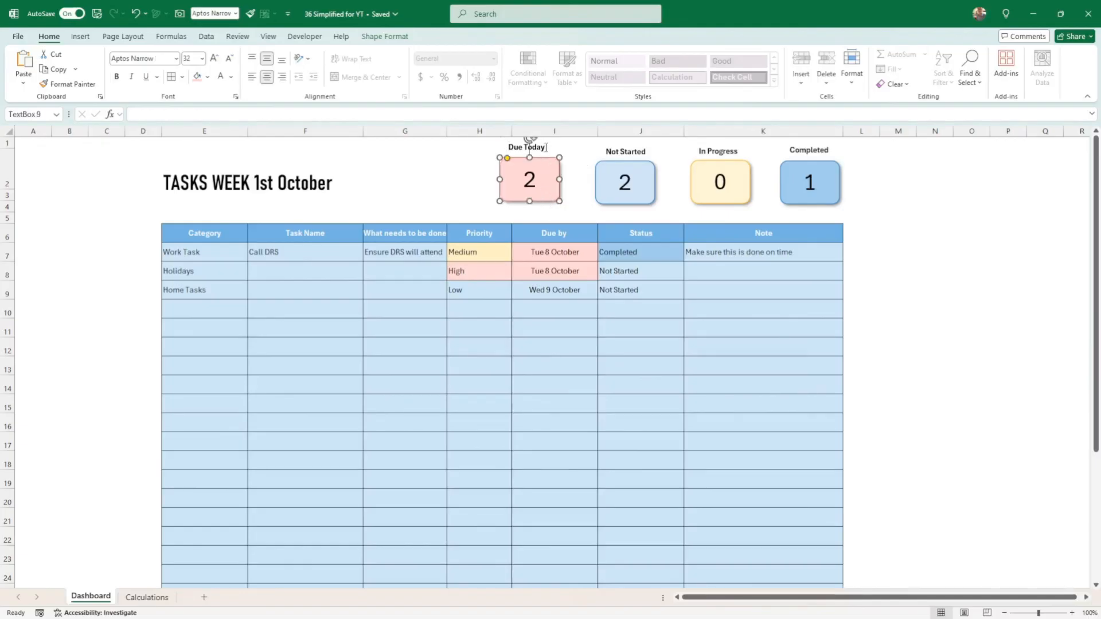
# Align the Due Today, Not Started, In Progress and Completed labels to one another with Align Middle
pyautogui.click(617, 151)
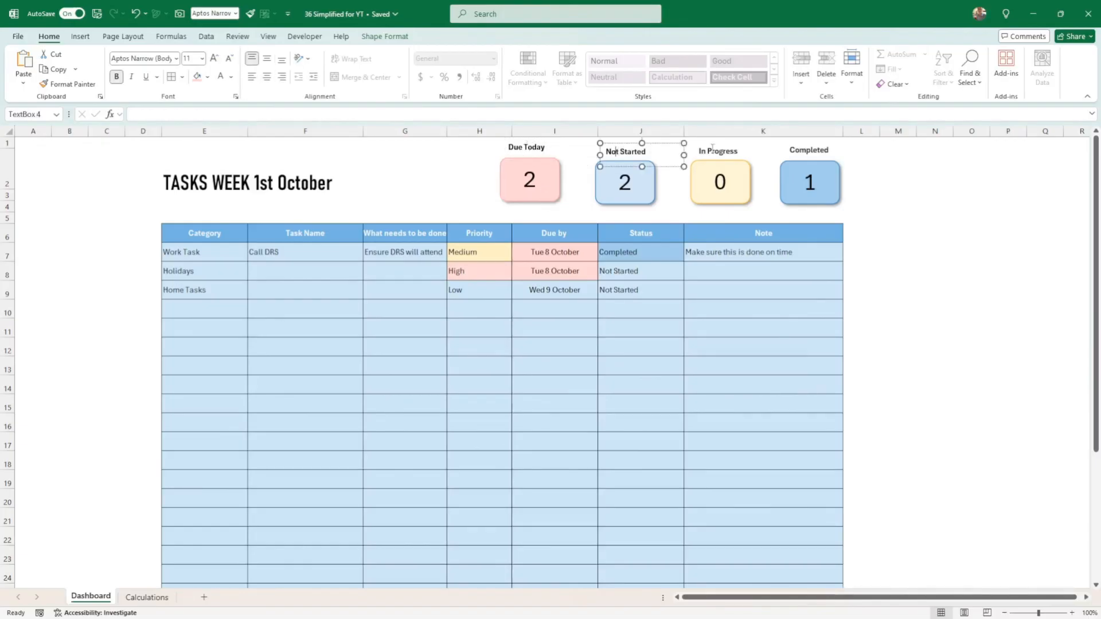
pyautogui.click(540, 146)
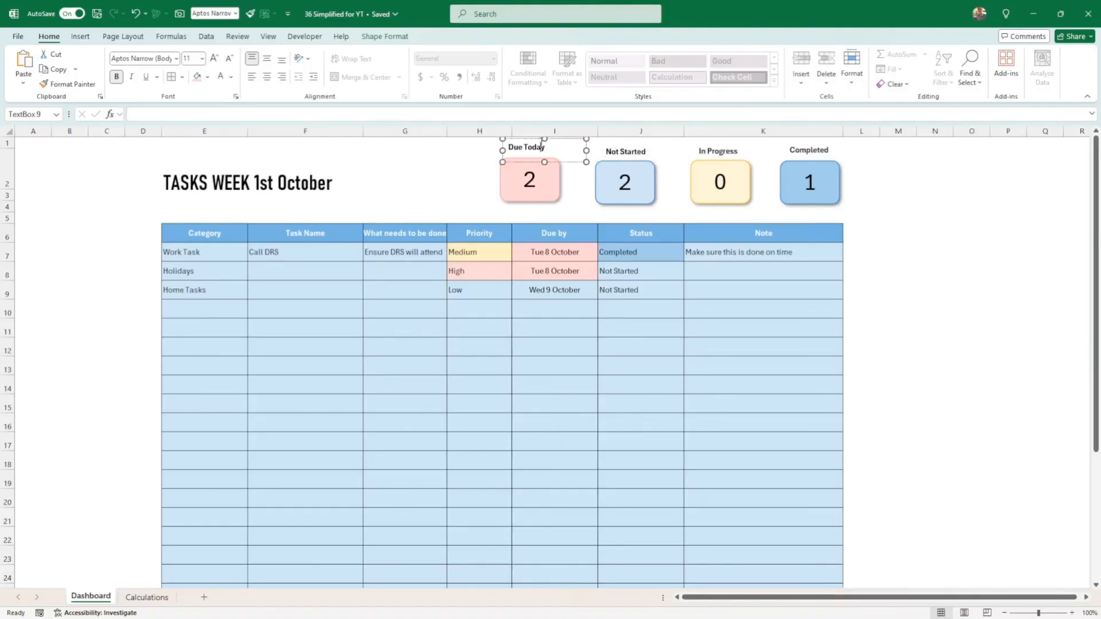
pyautogui.click(617, 151)
pyautogui.keyDown('shift'); pyautogui.click(727, 152); pyautogui.keyUp('shift')
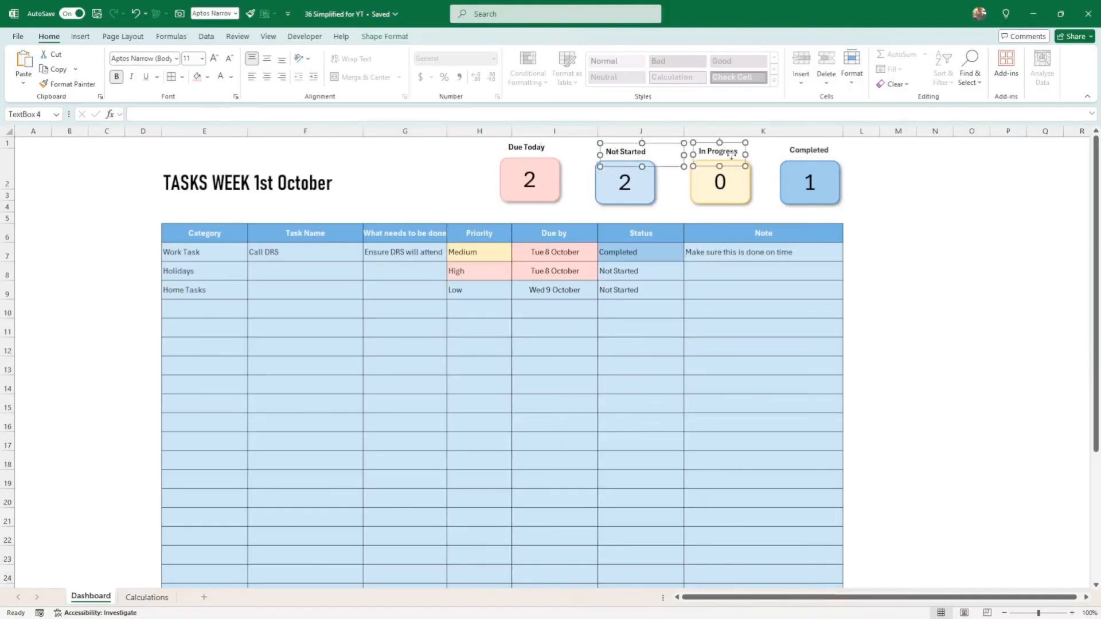
pyautogui.keyDown('shift'); pyautogui.click(809, 151); pyautogui.keyUp('shift')
pyautogui.keyDown('shift'); pyautogui.click(534, 147); pyautogui.keyUp('shift')
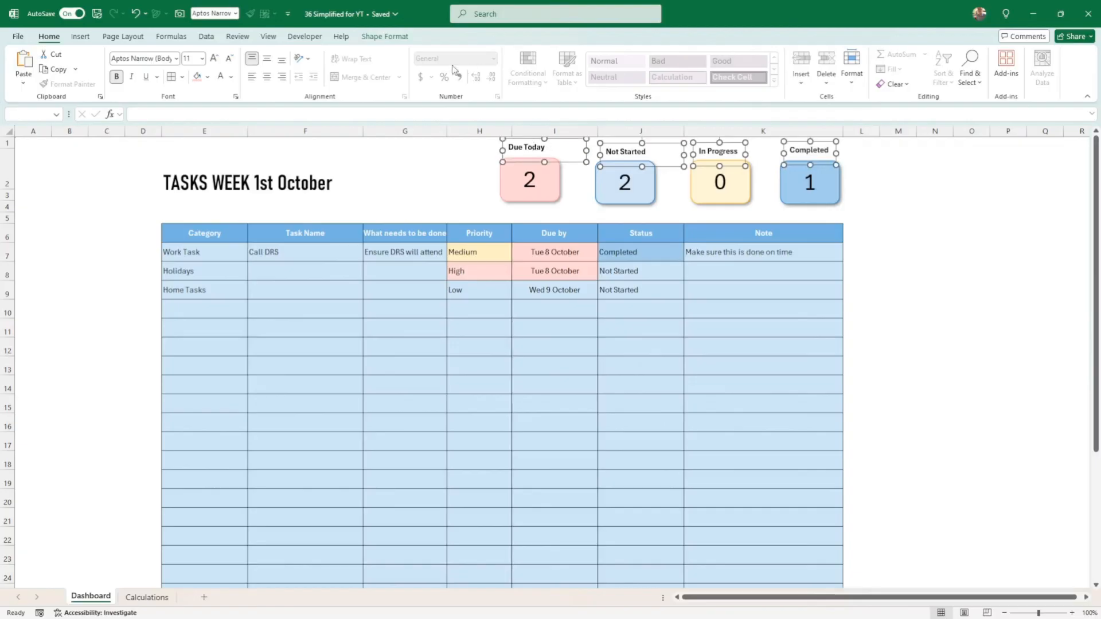
pyautogui.click(385, 36)
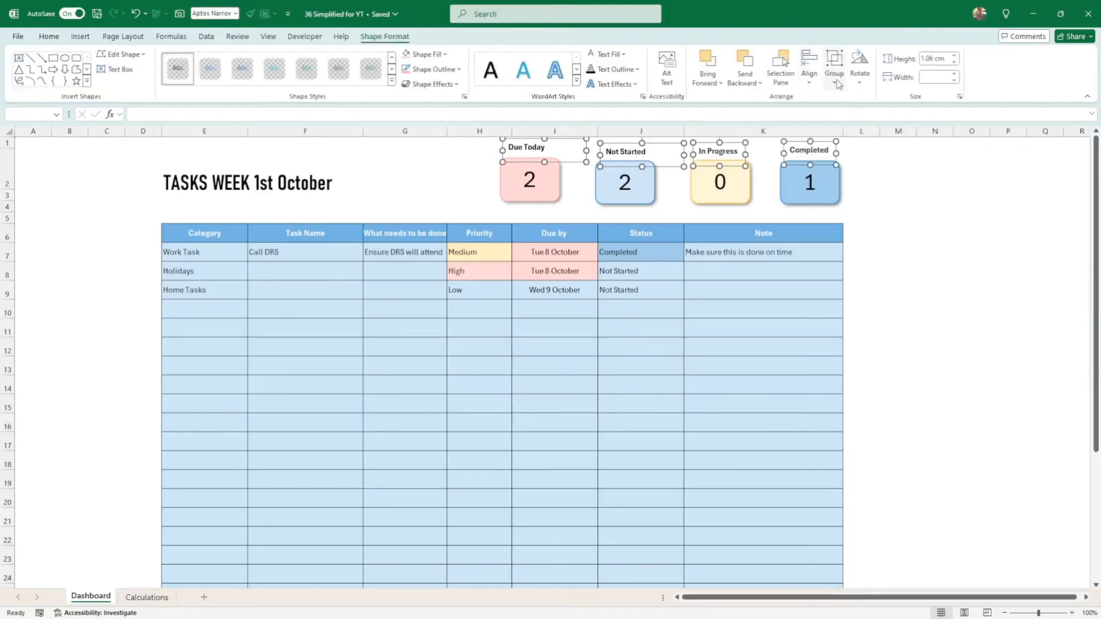
pyautogui.click(809, 75)
pyautogui.click(835, 165)
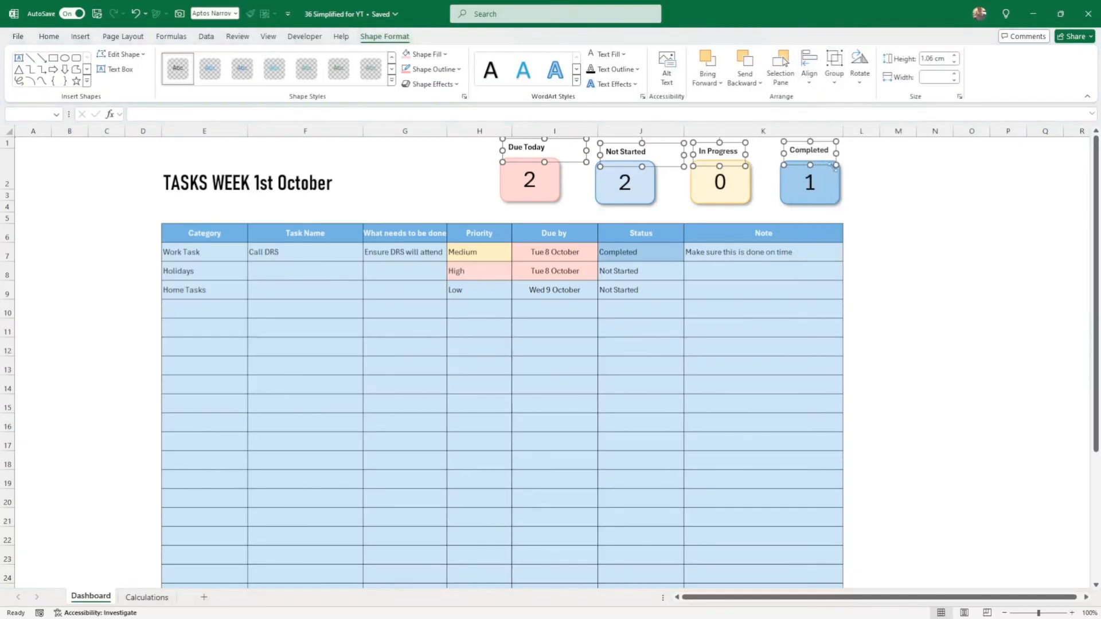
pyautogui.click(898, 233)
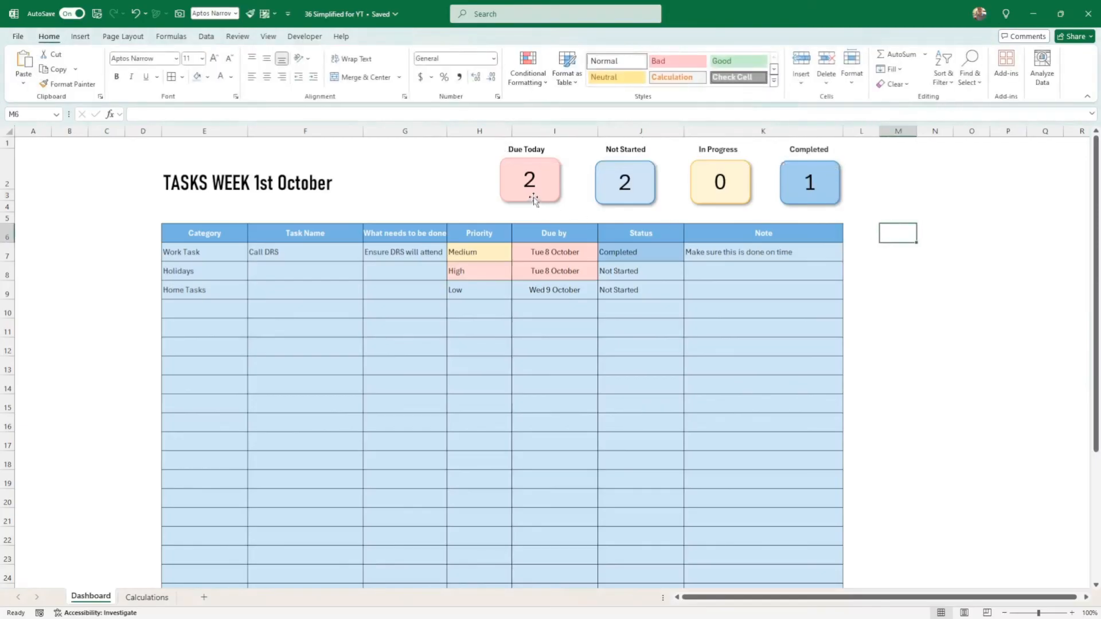
# Move the pink count rectangle and its Due Today label left, above the "What needs to be done" column and level with the others
pyautogui.moveTo(533, 199); pyautogui.dragTo(532, 199)
pyautogui.click(955, 218)
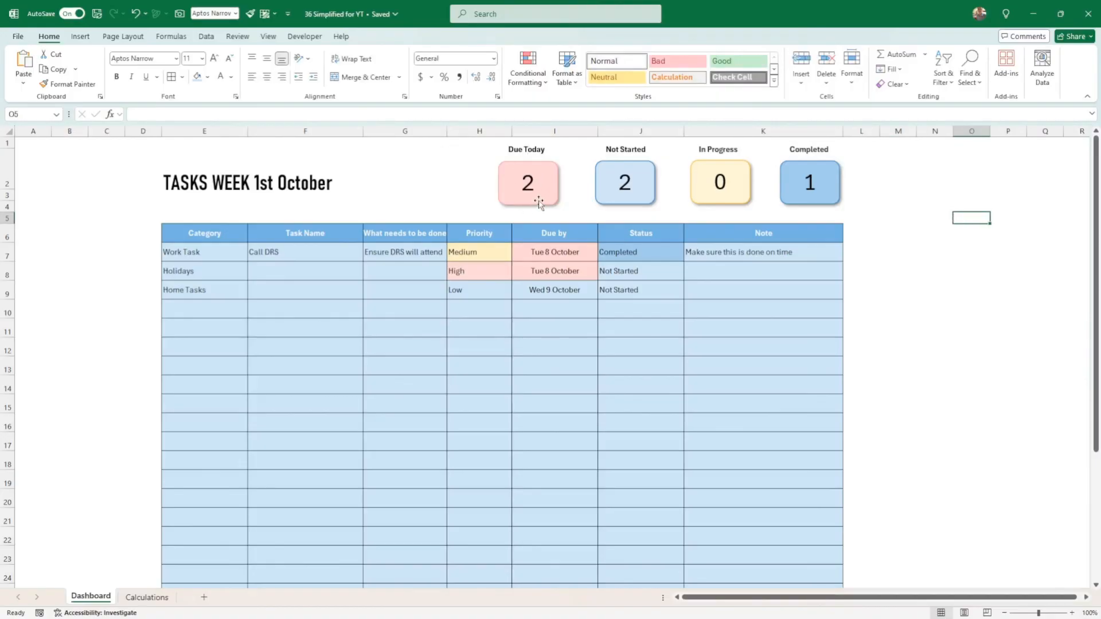
pyautogui.moveTo(541, 202); pyautogui.dragTo(428, 200)
pyautogui.click(524, 150)
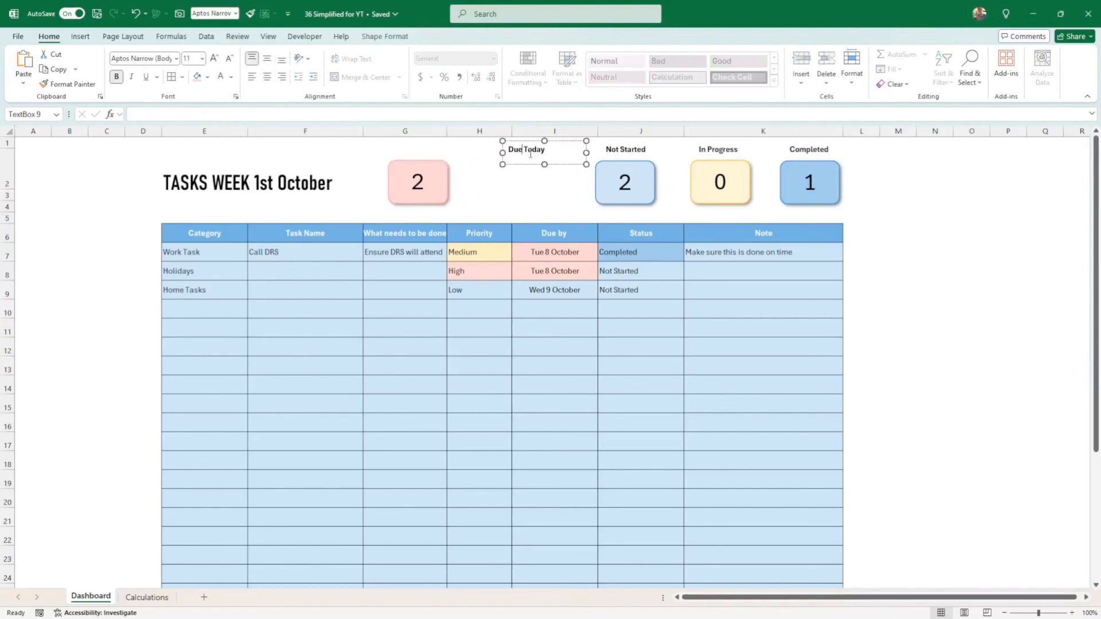
pyautogui.moveTo(528, 165); pyautogui.dragTo(419, 164)
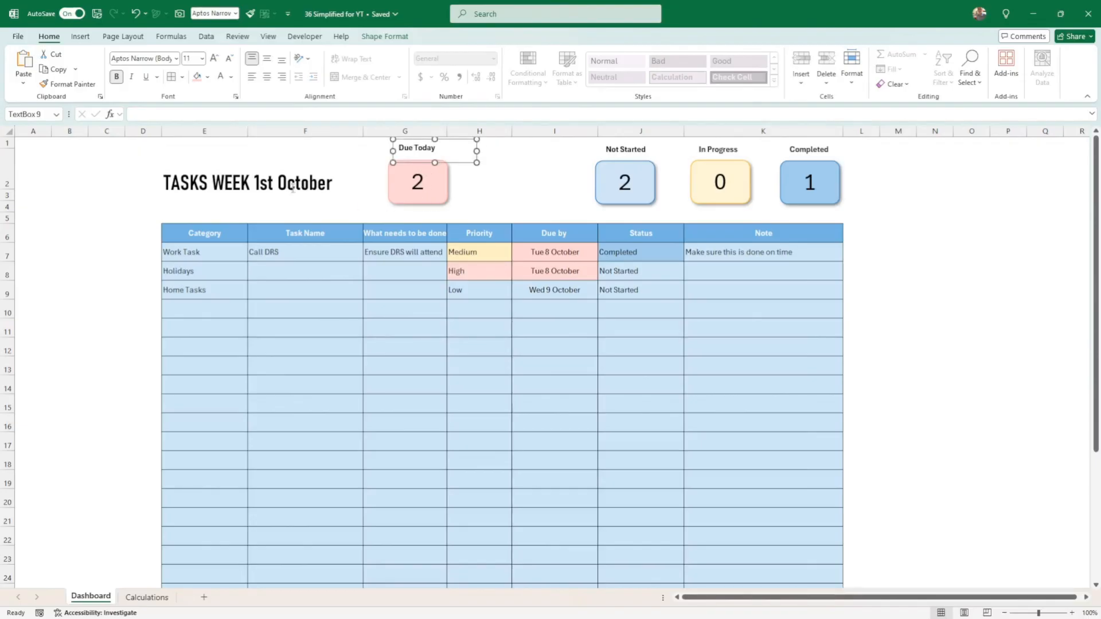
# Try to distribute all count rectangles and labels horizontally together, leaving out the title, and undo the distribution
pyautogui.hotkey('ctrl', 'a')
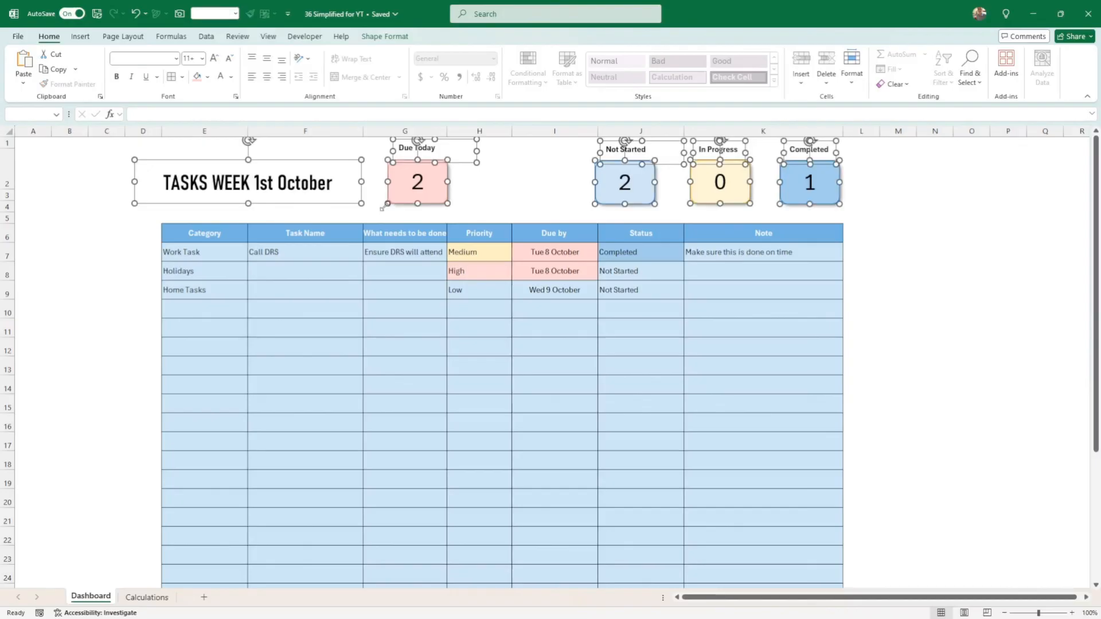
pyautogui.keyDown('ctrl'); pyautogui.click(348, 209); pyautogui.keyUp('ctrl')
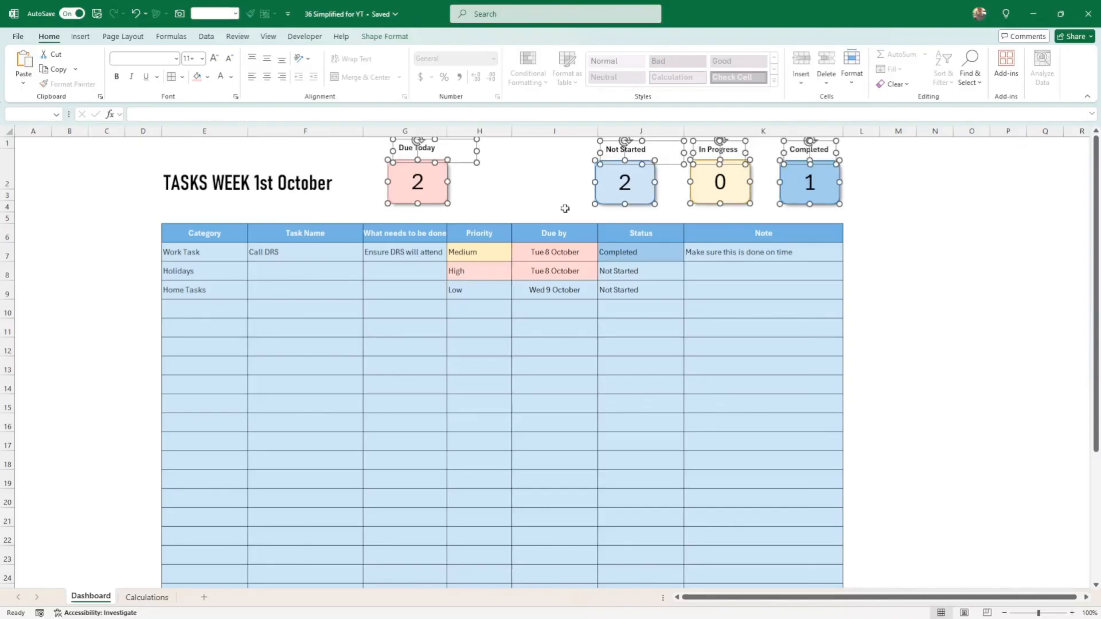
pyautogui.click(392, 39)
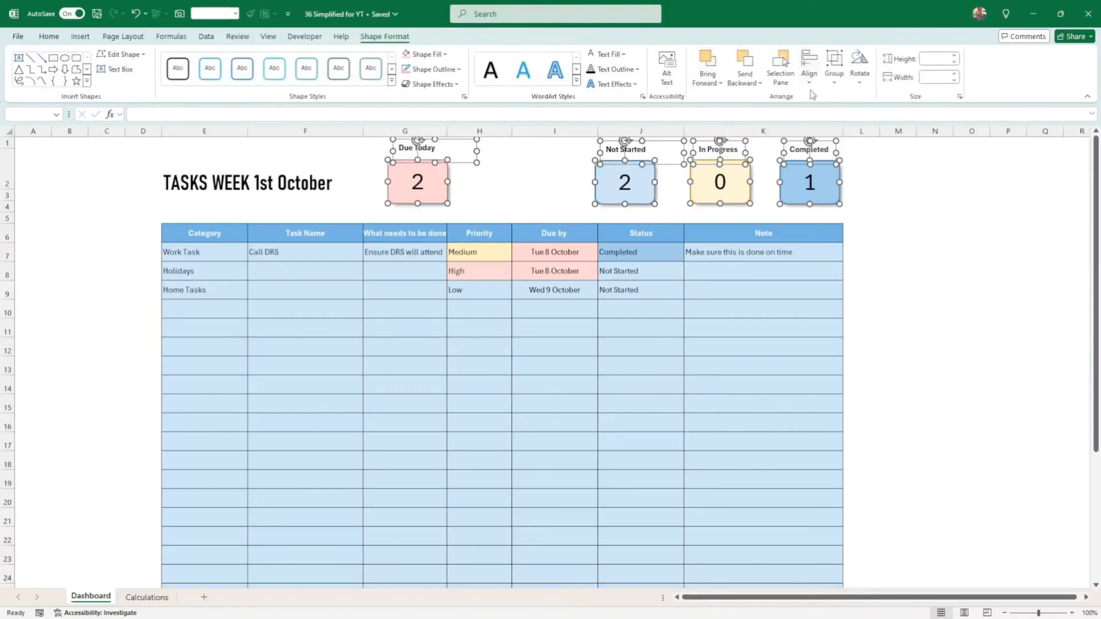
pyautogui.click(809, 85)
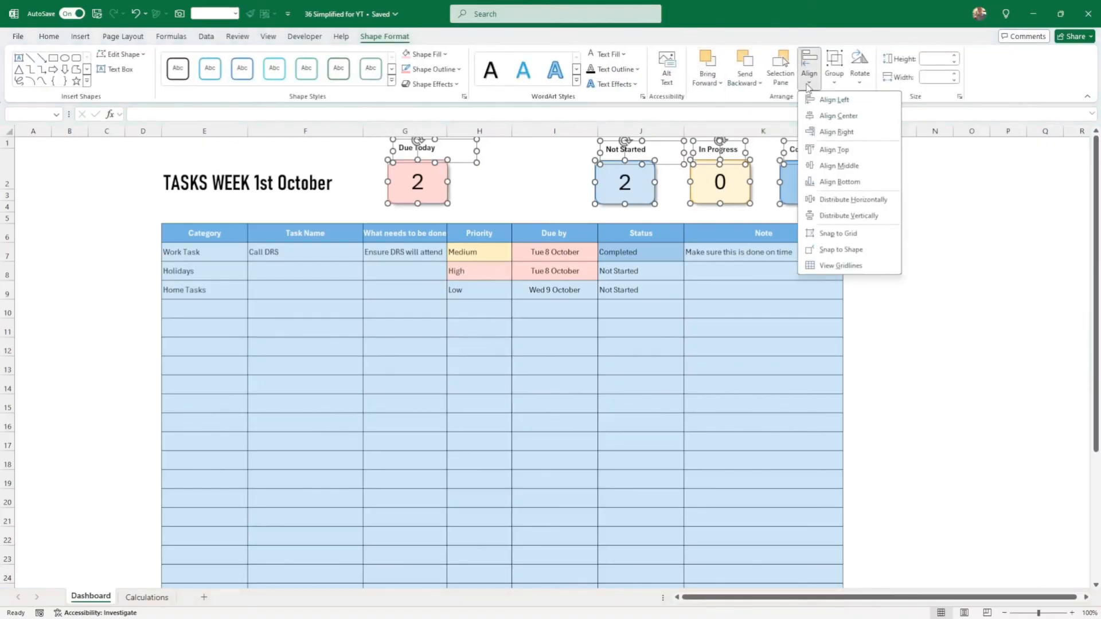
pyautogui.click(838, 201)
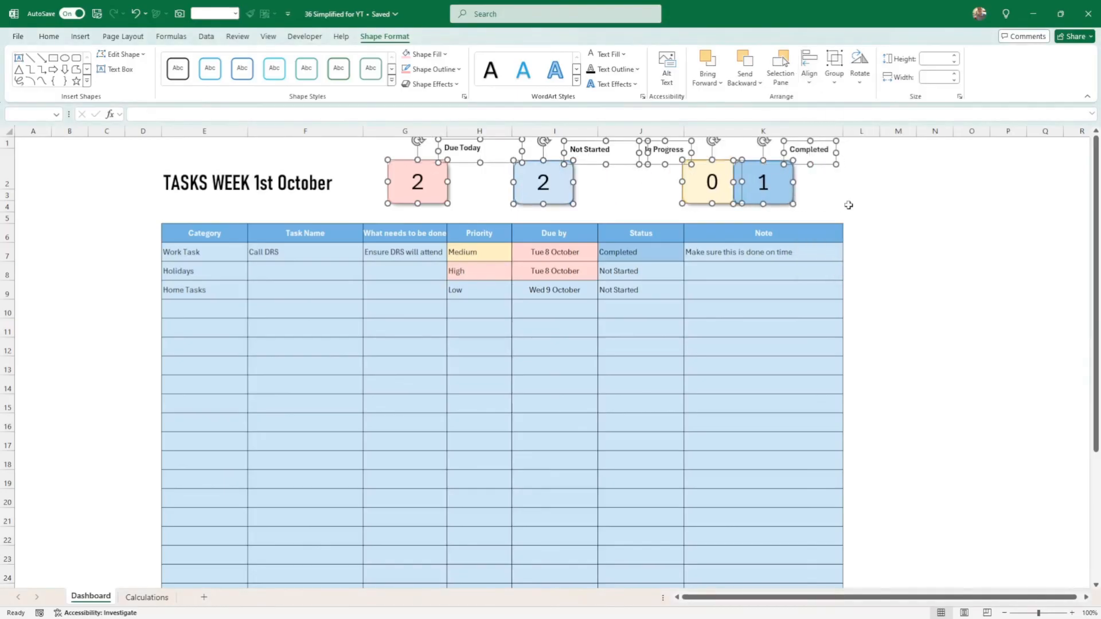
pyautogui.hotkey('ctrl', 'z')
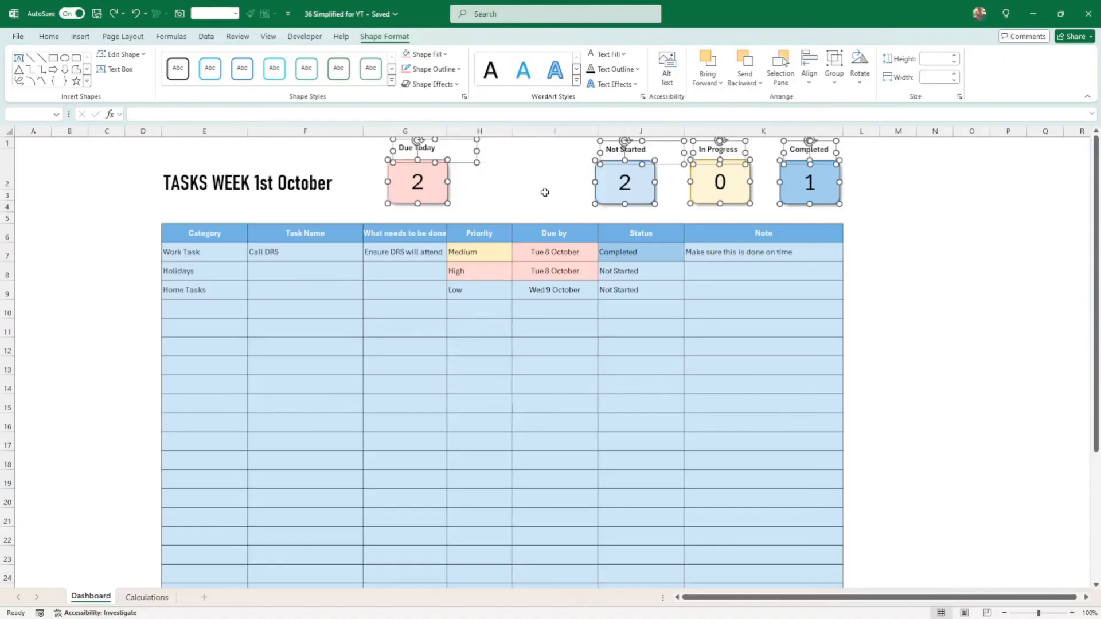
# Distribute only the four count rectangles horizontally so they are evenly spaced above the table
pyautogui.click(432, 195)
pyautogui.keyDown('shift'); pyautogui.click(641, 202); pyautogui.keyUp('shift')
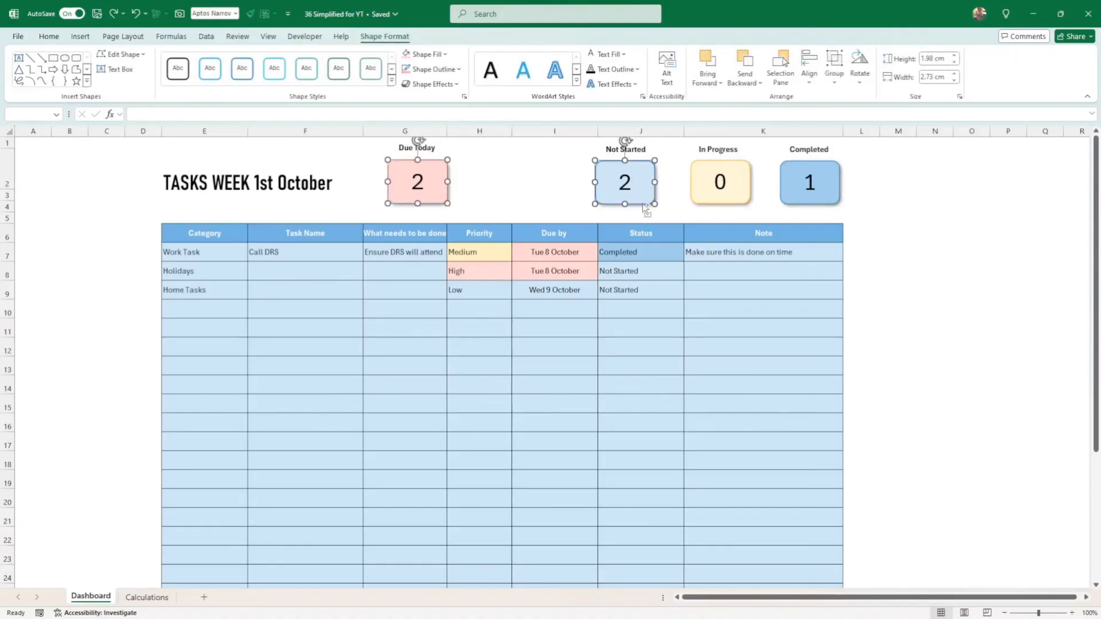
pyautogui.keyDown('shift'); pyautogui.click(696, 201); pyautogui.keyUp('shift')
pyautogui.keyDown('shift'); pyautogui.click(794, 201); pyautogui.keyUp('shift')
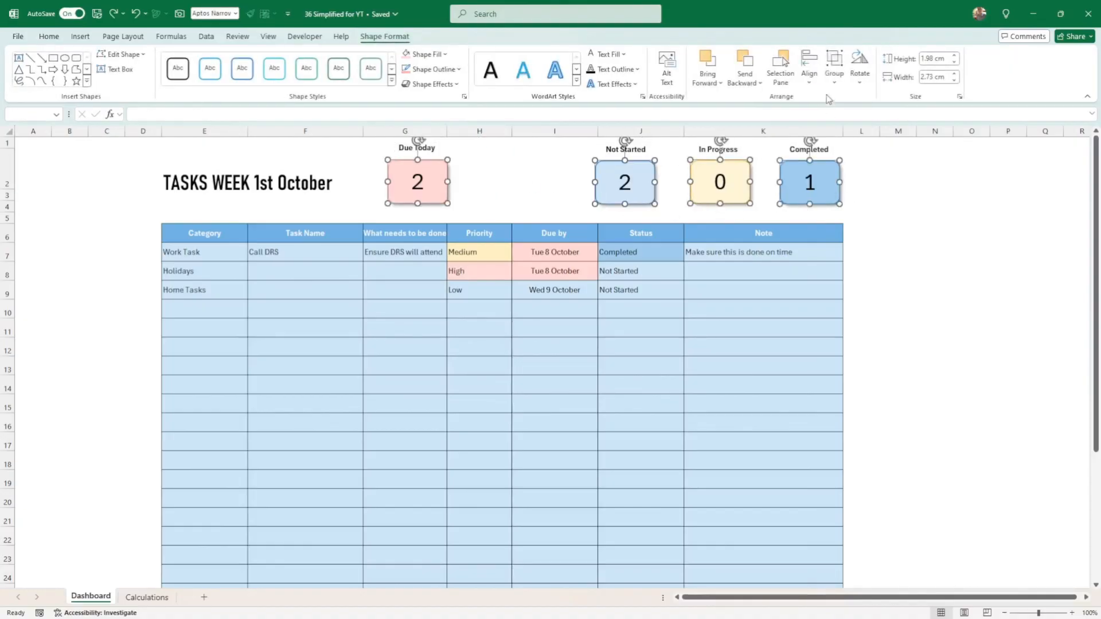
pyautogui.click(813, 83)
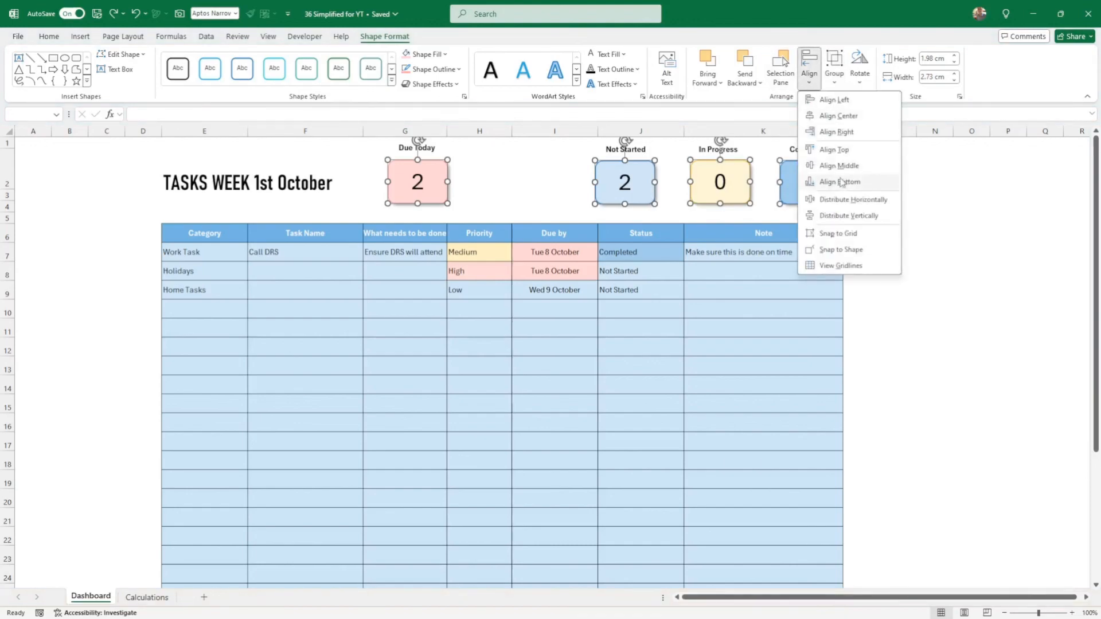
pyautogui.click(841, 202)
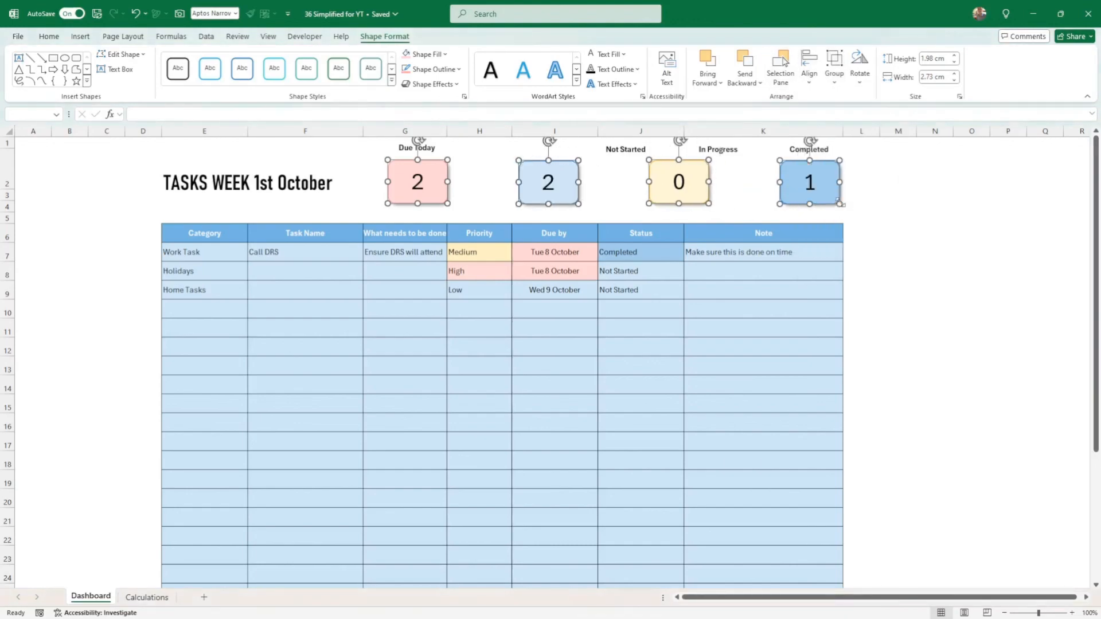
# Move the Not Started and In Progress labels left so each is centered above its own count rectangle
pyautogui.click(608, 156)
pyautogui.moveTo(626, 163); pyautogui.dragTo(550, 163)
pyautogui.click(725, 151)
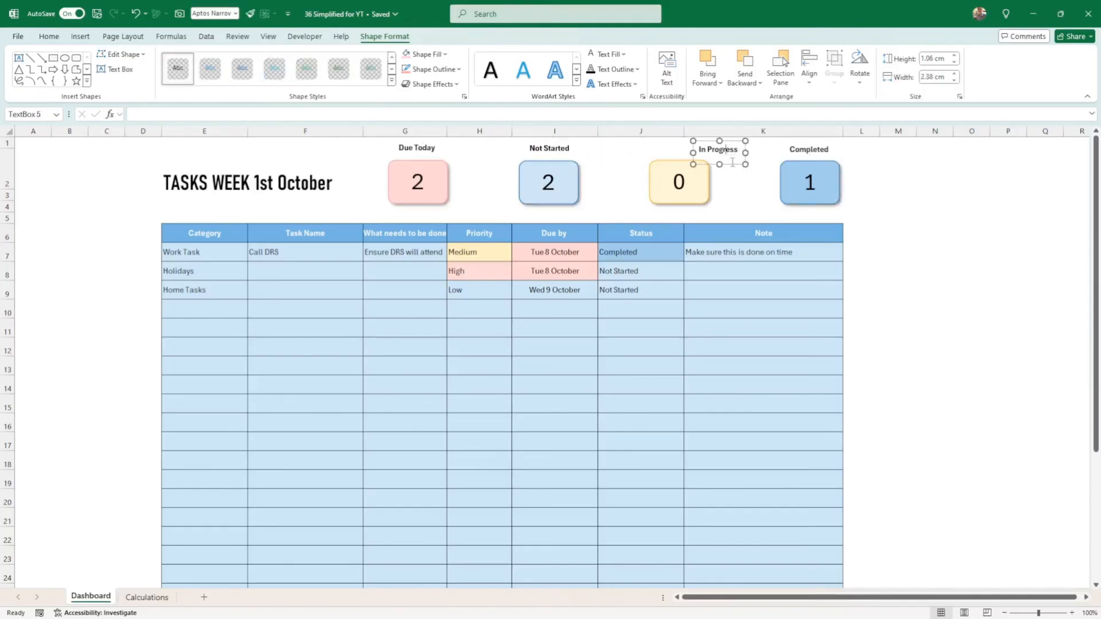
pyautogui.moveTo(732, 162); pyautogui.dragTo(694, 161)
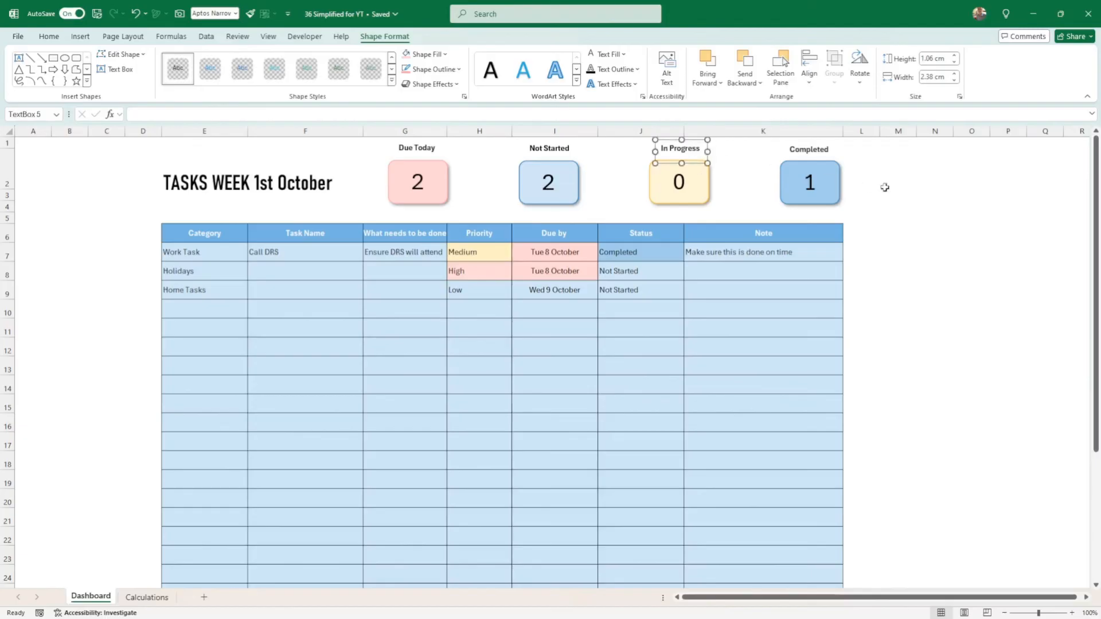
pyautogui.click(884, 187)
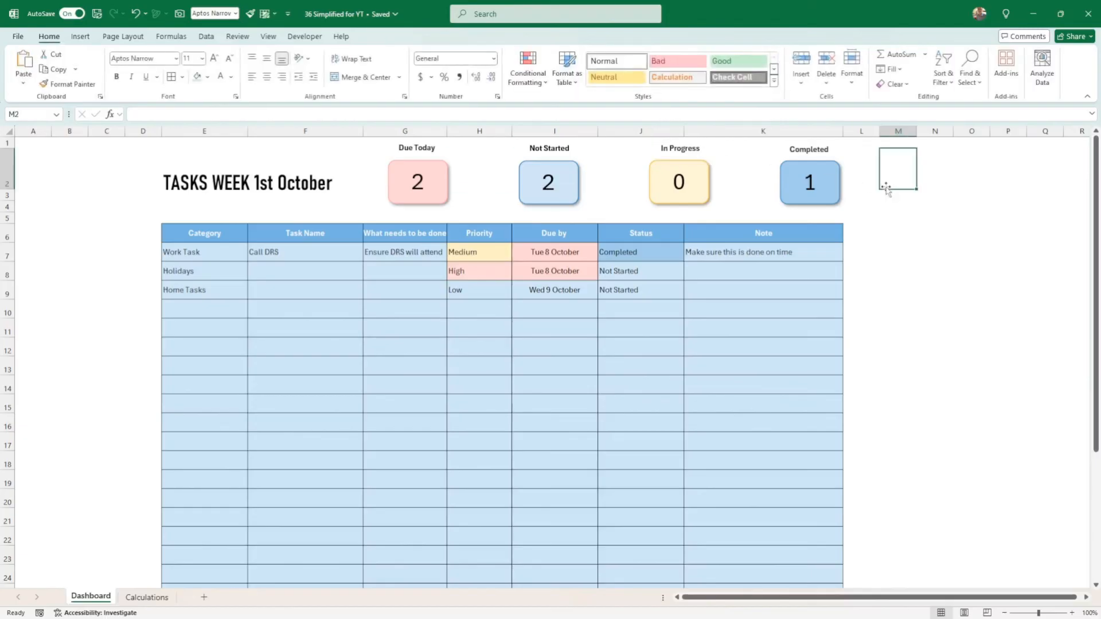